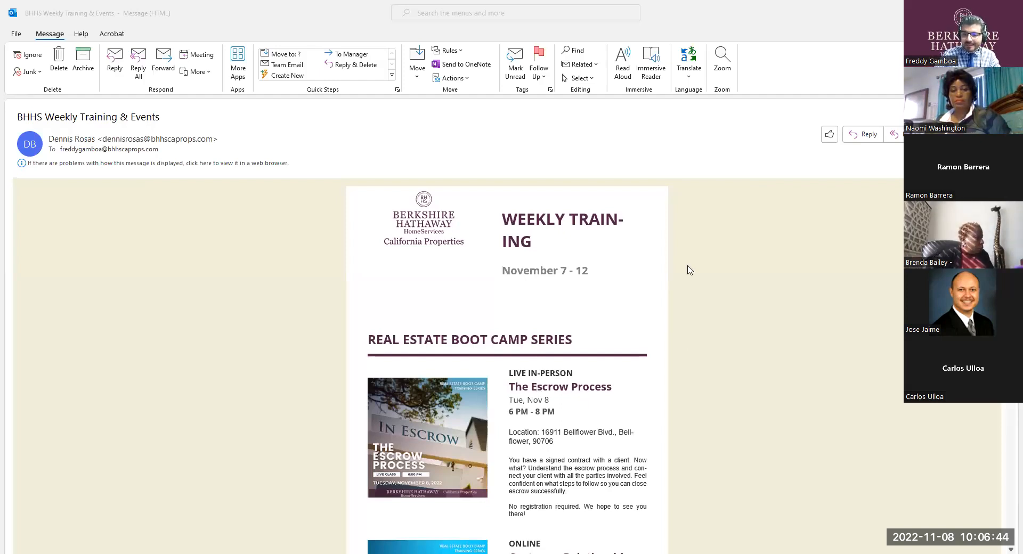
Review the Real Estate Boot Camp Series classes in the weekly training email, covering The Escrow Process and Customer Relationship Management.
{"action": "scroll", "coordinate": [596, 362], "scroll_direction": "down", "scroll_amount": 3}
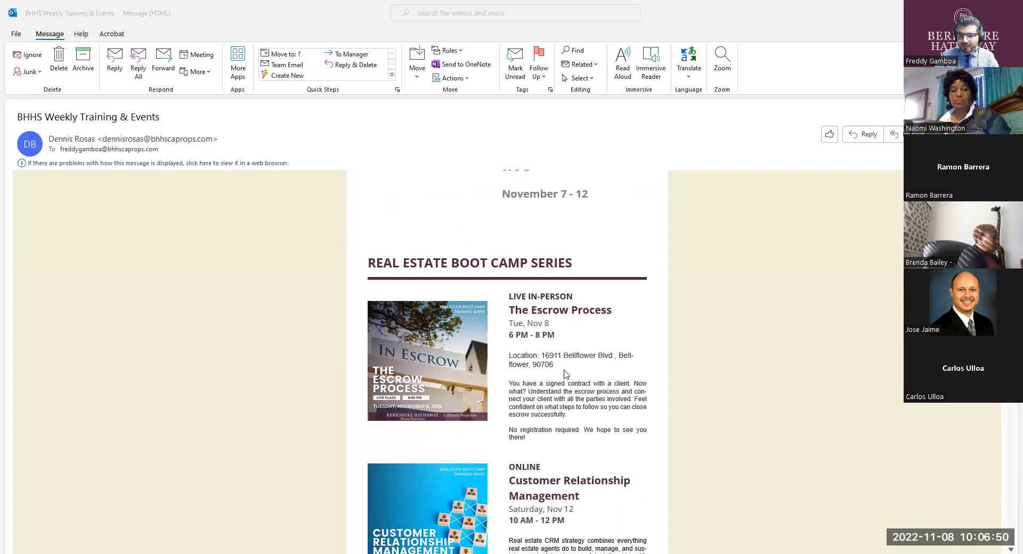
{"action": "scroll", "coordinate": [564, 352], "scroll_direction": "down", "scroll_amount": 1}
{"action": "scroll", "coordinate": [559, 336], "scroll_direction": "up", "scroll_amount": 1, "text": "ctrl"}
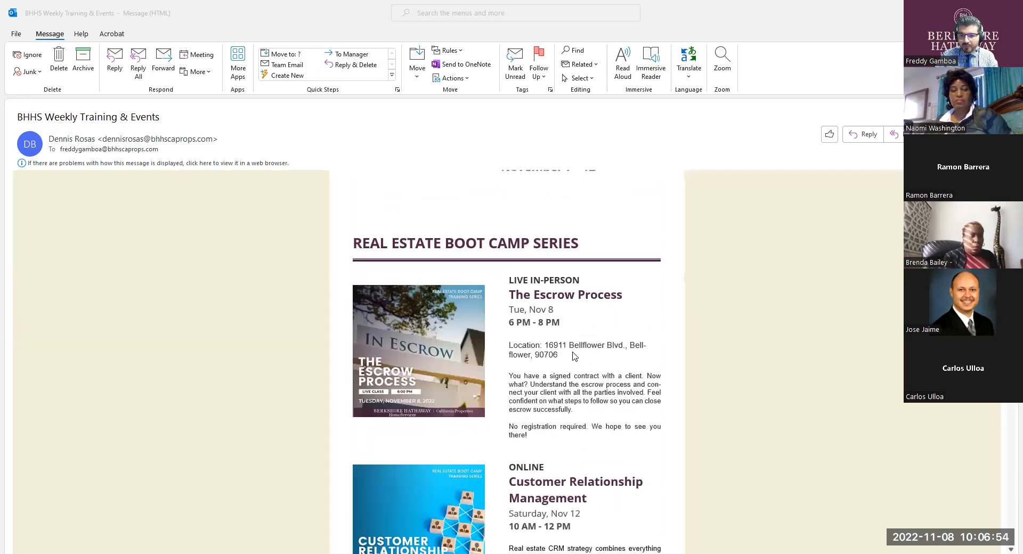
{"action": "scroll", "coordinate": [417, 349], "scroll_direction": "down", "scroll_amount": 1}
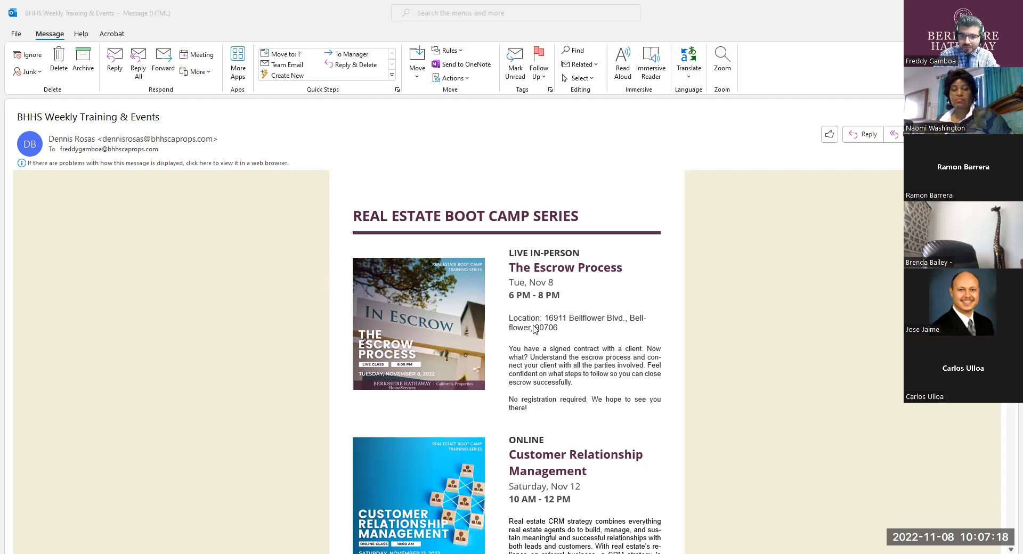
{"action": "scroll", "coordinate": [566, 387], "scroll_direction": "down", "scroll_amount": 3}
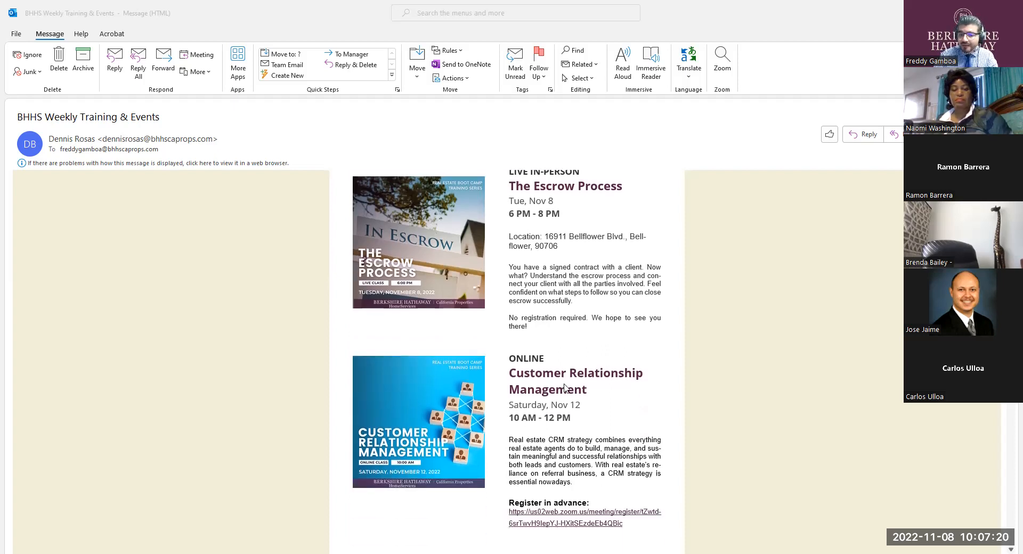
{"action": "scroll", "coordinate": [495, 367], "scroll_direction": "down", "scroll_amount": 1}
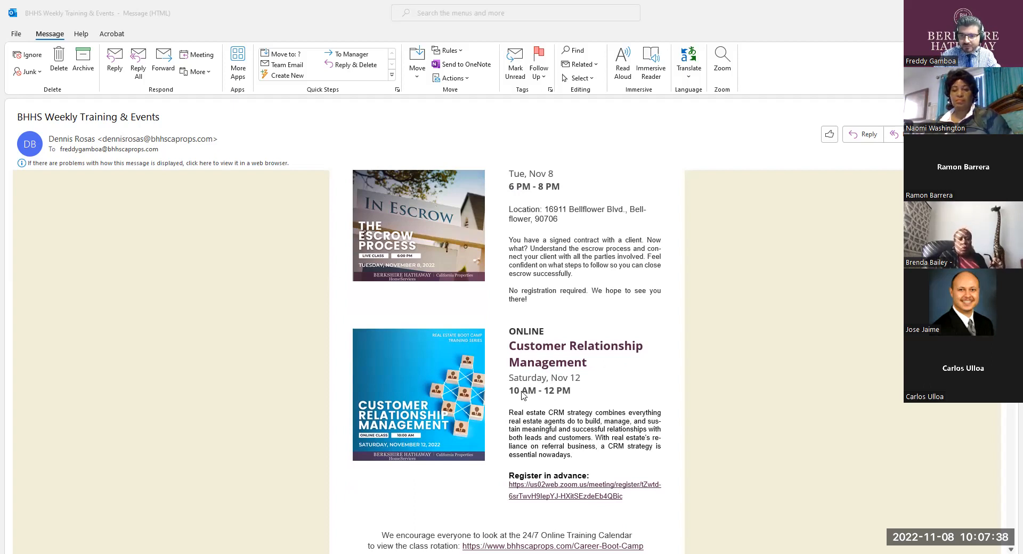
{"action": "scroll", "coordinate": [596, 391], "scroll_direction": "down", "scroll_amount": 3}
{"action": "scroll", "coordinate": [597, 391], "scroll_direction": "up", "scroll_amount": 3}
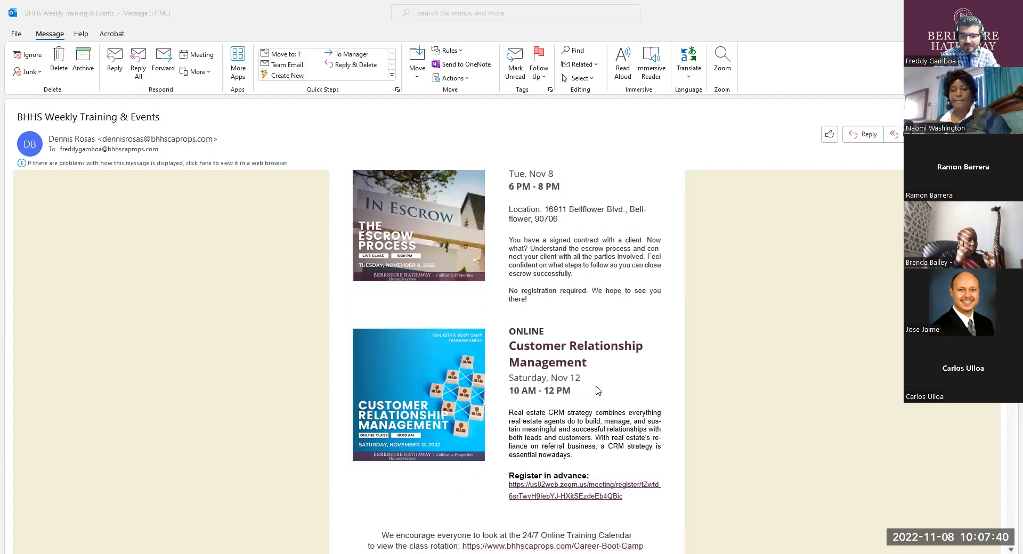
{"action": "scroll", "coordinate": [597, 391], "scroll_direction": "up", "scroll_amount": 3}
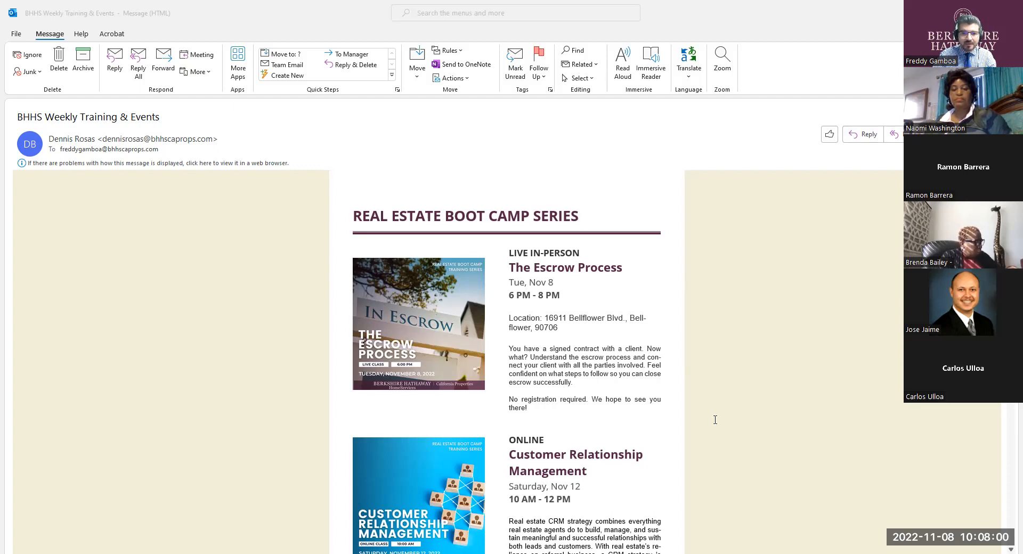
Switch to zipForm, search the transaction's documents for "rpa" and open the California Residential Purchase Agreement in fullscreen view.
{"action": "key", "text": "alt+Tab"}
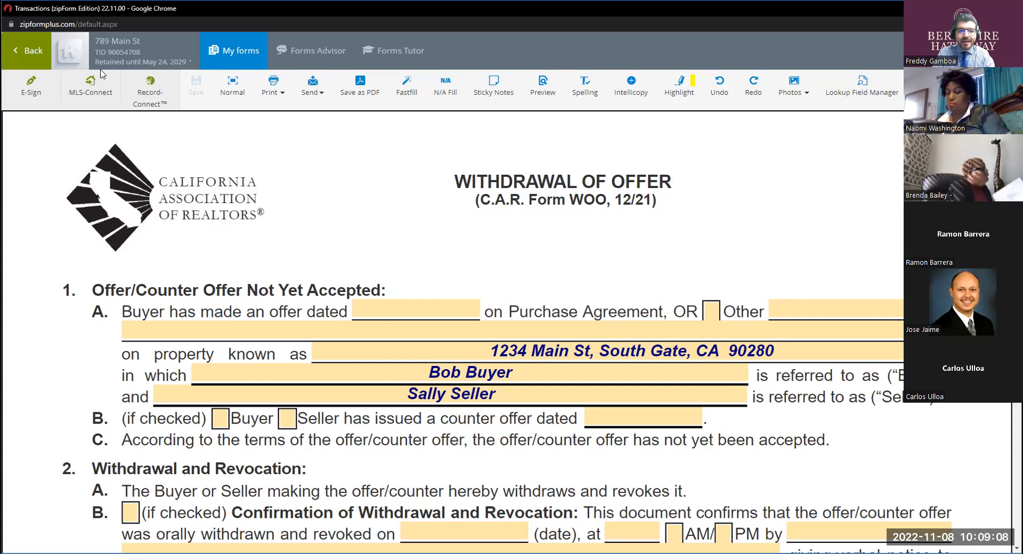
{"action": "left_click", "coordinate": [29, 50]}
{"action": "left_click", "coordinate": [364, 173]}
{"action": "type", "text": "rpa"}
{"action": "left_click", "coordinate": [326, 235]}
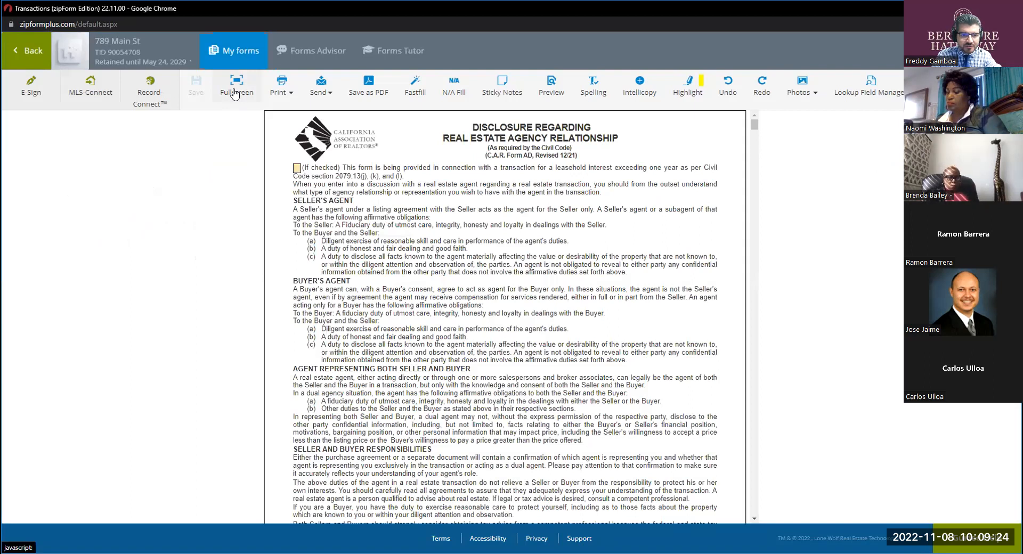
{"action": "left_click", "coordinate": [234, 95]}
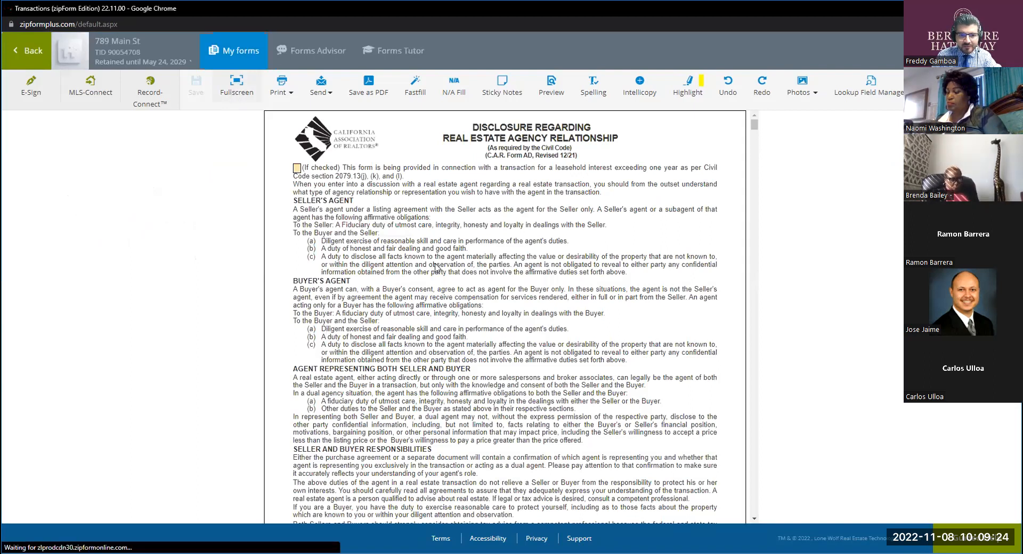
Locate the Expiration of Offer term in paragraph 3C of the purchase agreement's terms table.
{"action": "scroll", "coordinate": [436, 263], "scroll_direction": "down", "scroll_amount": 15}
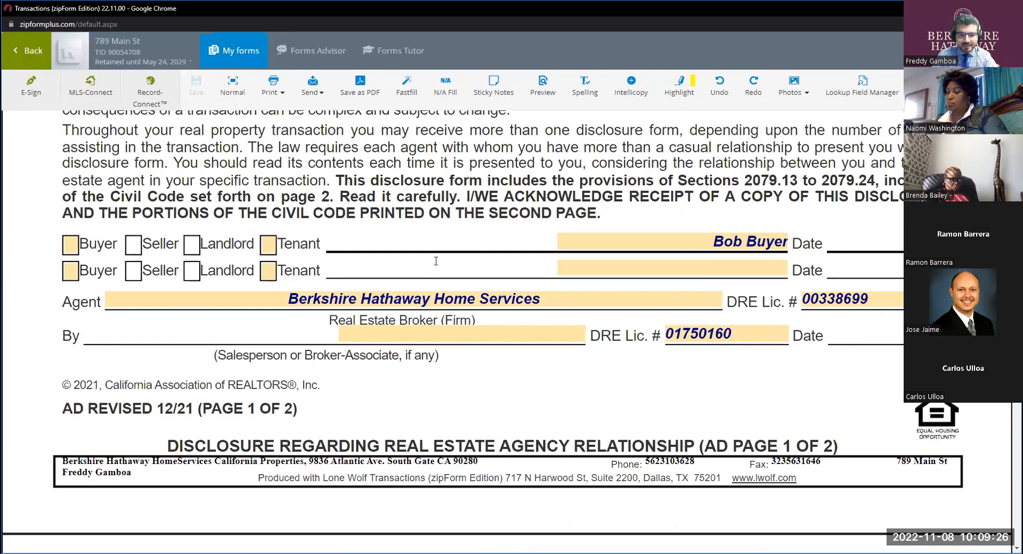
{"action": "scroll", "coordinate": [436, 261], "scroll_direction": "down", "scroll_amount": 10}
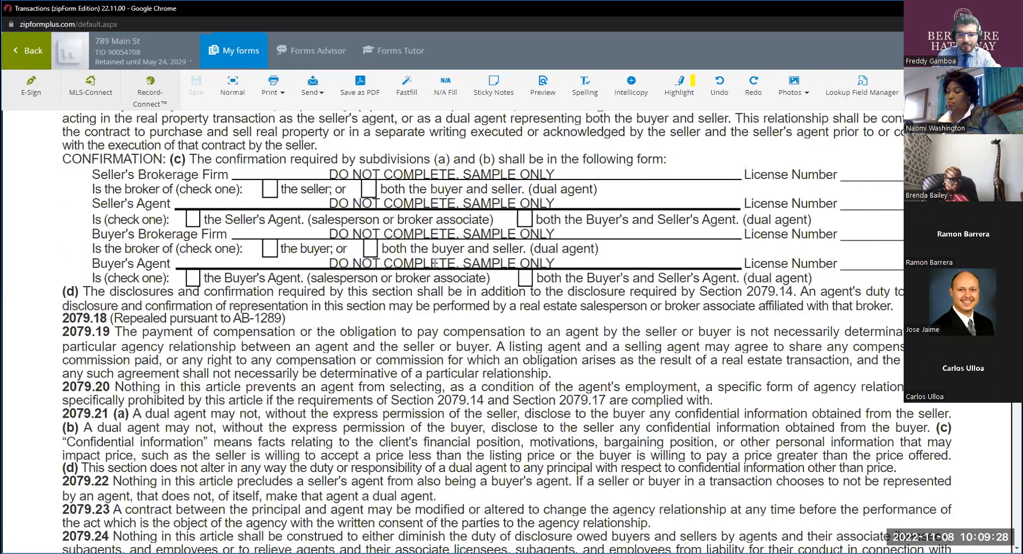
{"action": "scroll", "coordinate": [436, 263], "scroll_direction": "down", "scroll_amount": 10}
{"action": "scroll", "coordinate": [435, 263], "scroll_direction": "down", "scroll_amount": 10}
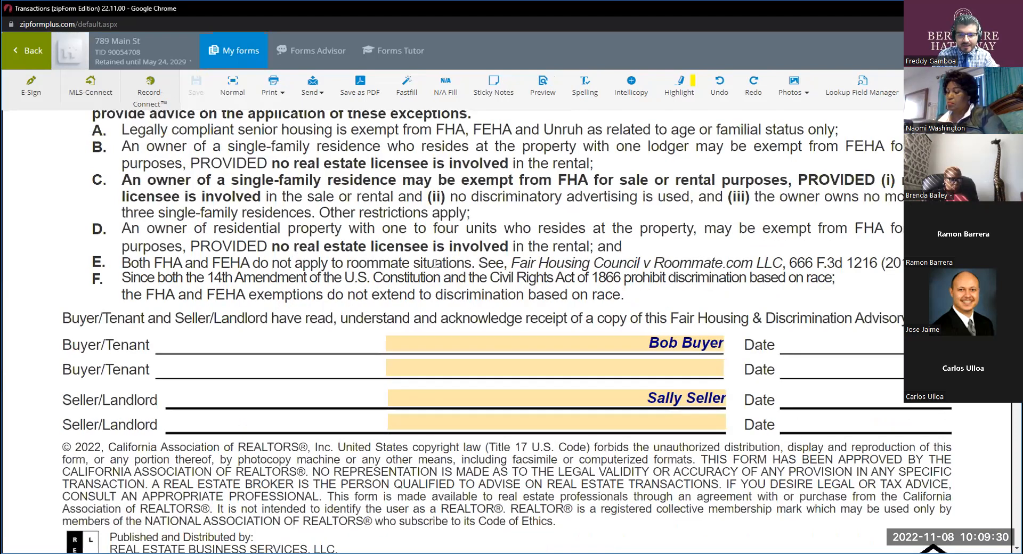
{"action": "scroll", "coordinate": [435, 263], "scroll_direction": "down", "scroll_amount": 20}
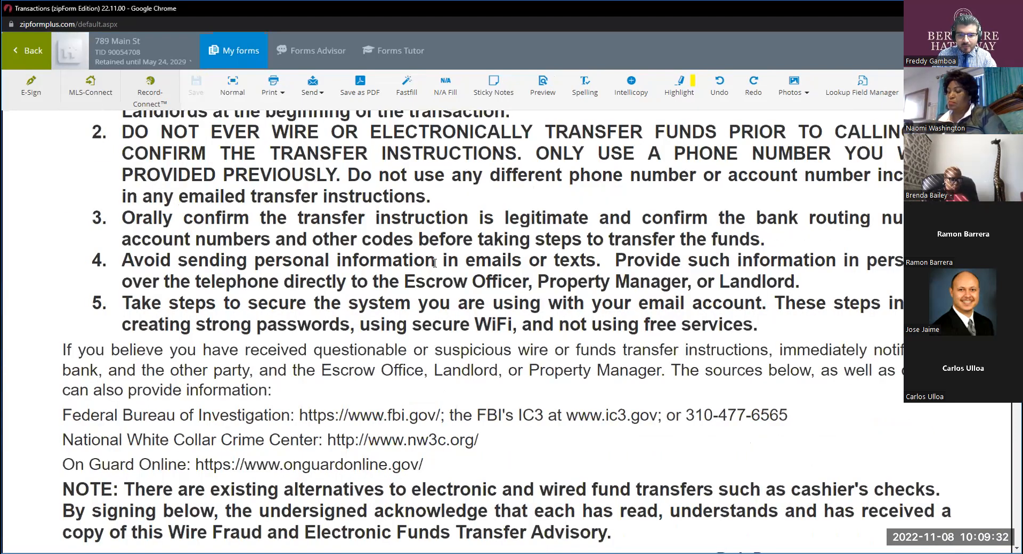
{"action": "scroll", "coordinate": [435, 264], "scroll_direction": "down", "scroll_amount": 10}
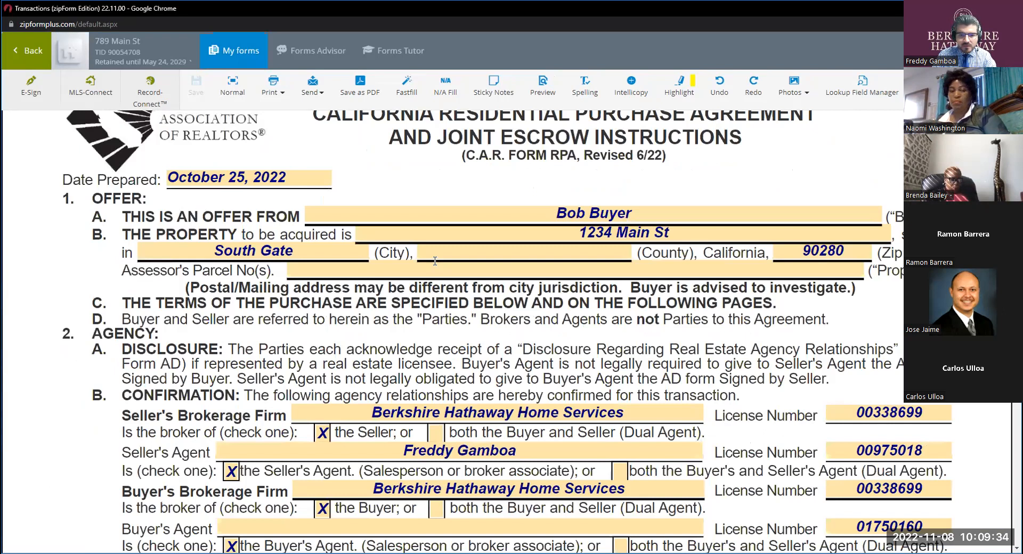
{"action": "scroll", "coordinate": [434, 261], "scroll_direction": "down", "scroll_amount": 10}
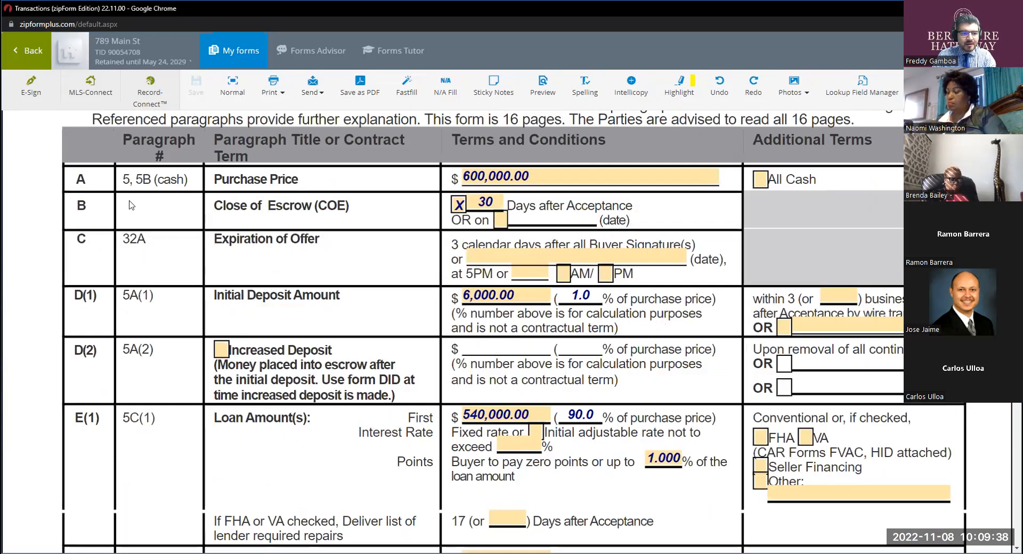
{"action": "left_click_drag", "start_coordinate": [318, 240], "coordinate": [211, 245]}
{"action": "left_click", "coordinate": [302, 268]}
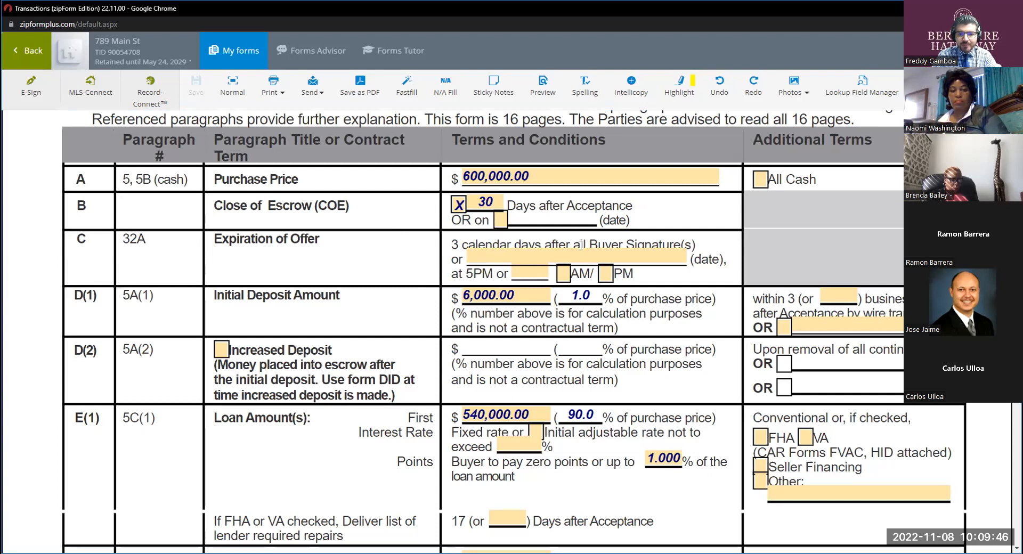
Set the purchase agreement's Expiration of Offer to November 15, 2022 at 8 PM.
{"action": "left_click", "coordinate": [492, 258]}
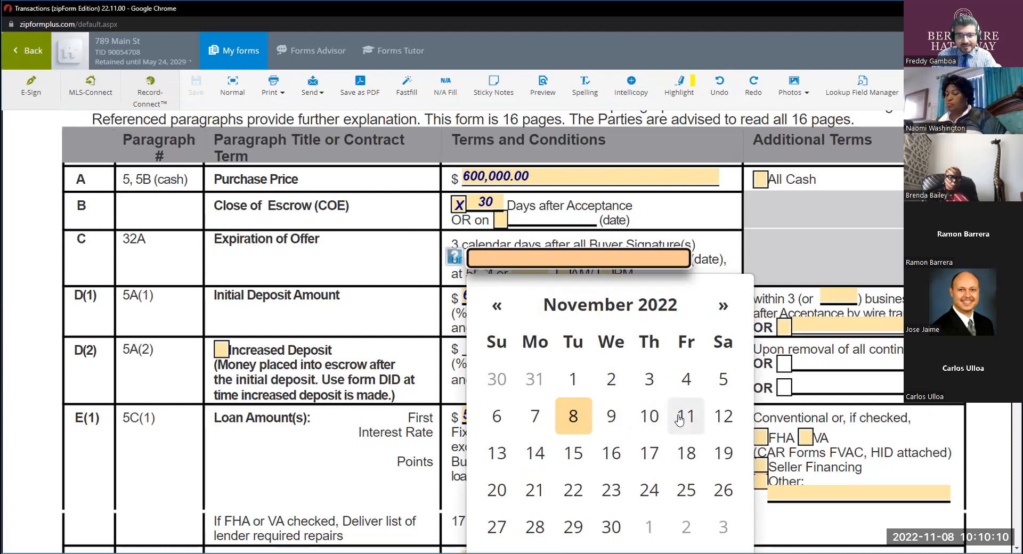
{"action": "left_click", "coordinate": [574, 451]}
{"action": "key", "text": "ctrl"}
{"action": "left_click", "coordinate": [520, 275]}
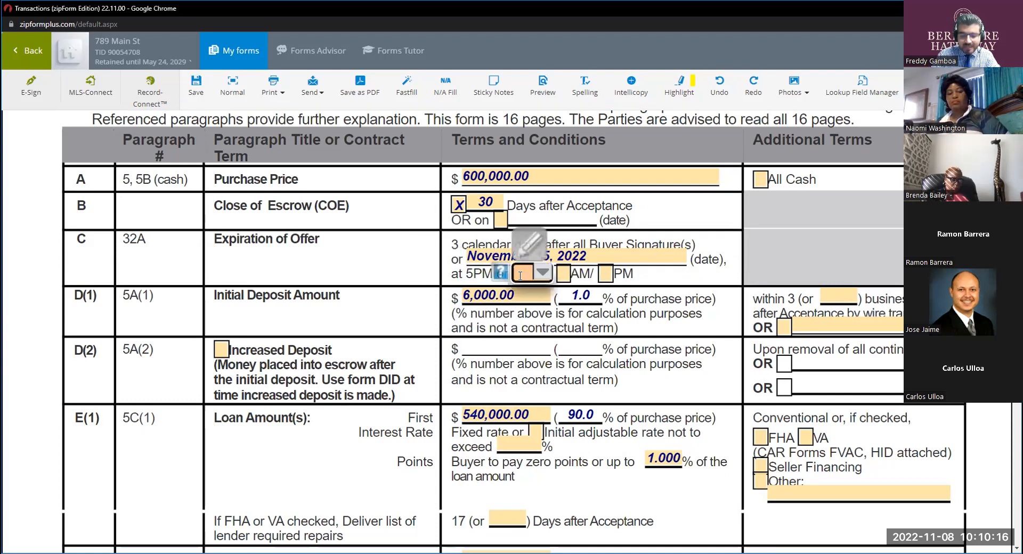
{"action": "type", "text": "8"}
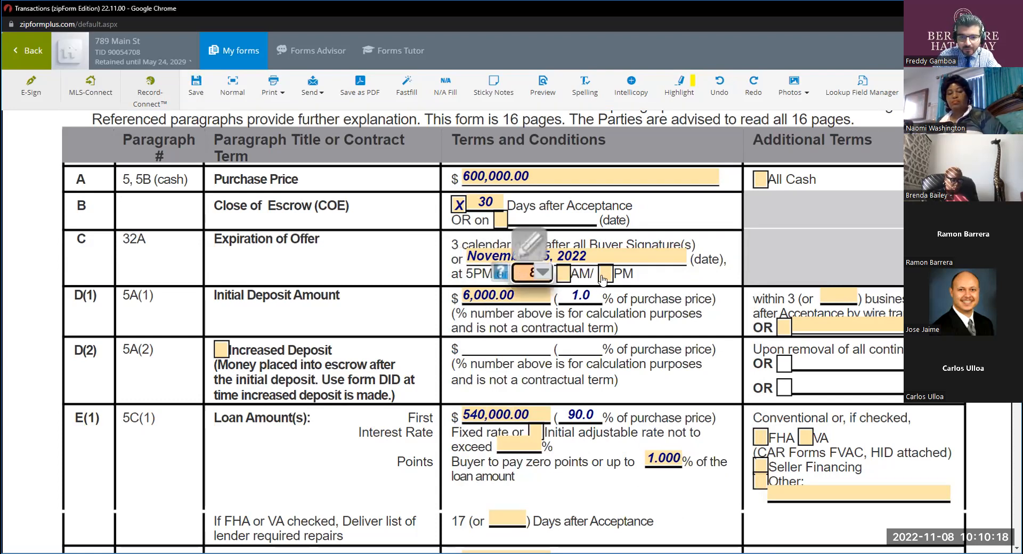
{"action": "left_click", "coordinate": [604, 275]}
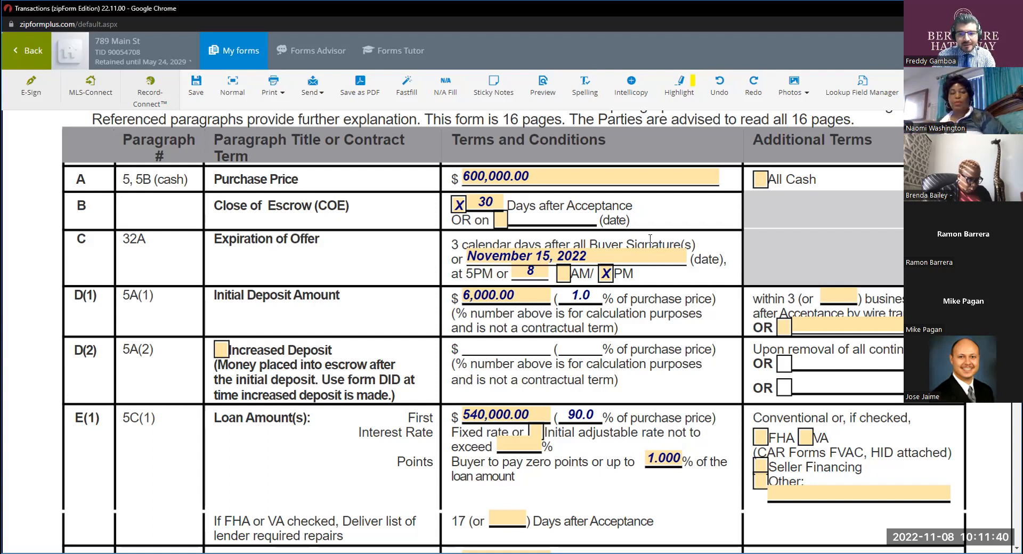
Return to the transaction's documents, search for "woo" and open the Withdrawal of Offer form in fullscreen view.
{"action": "scroll", "coordinate": [567, 326], "scroll_direction": "down", "scroll_amount": 1}
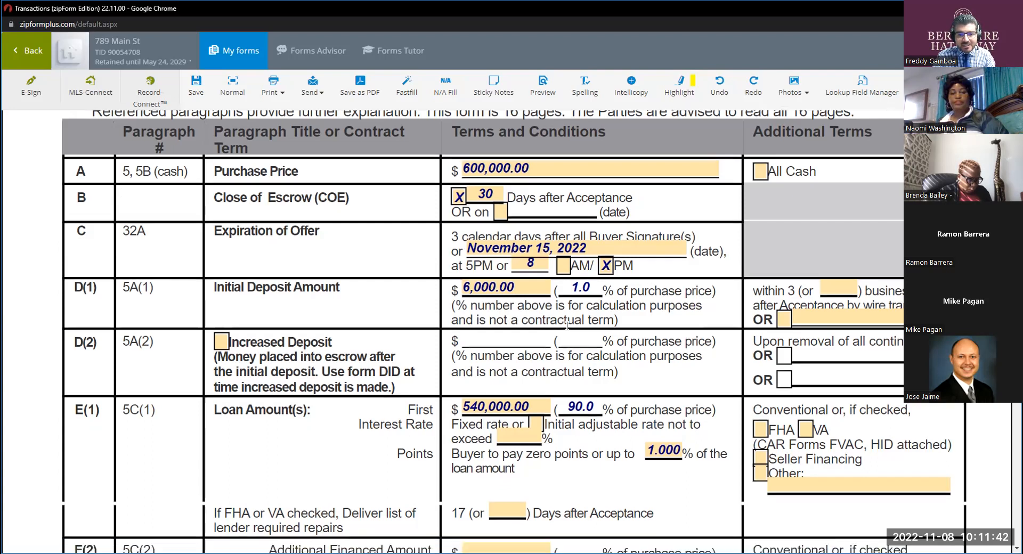
{"action": "scroll", "coordinate": [567, 325], "scroll_direction": "down", "scroll_amount": 10}
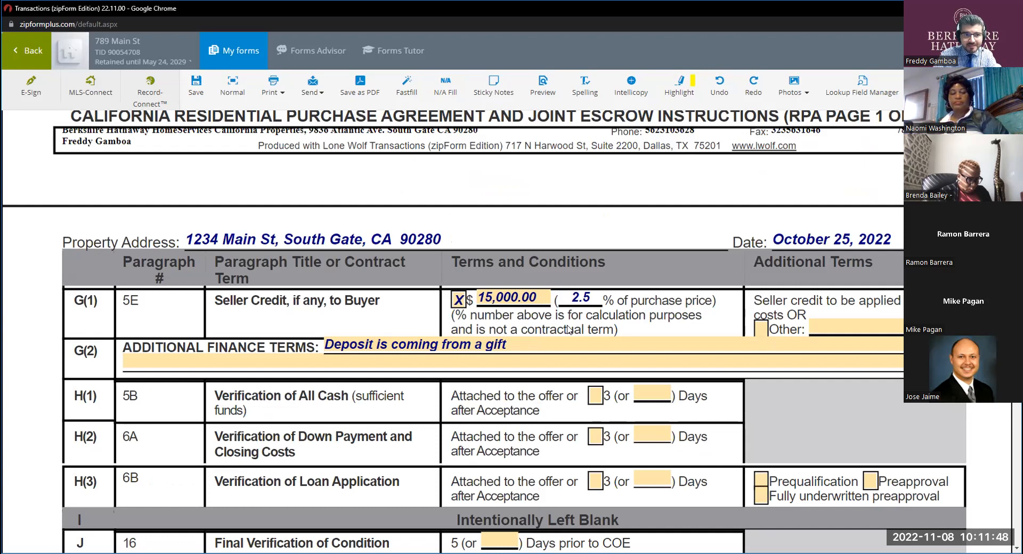
{"action": "left_click", "coordinate": [39, 58]}
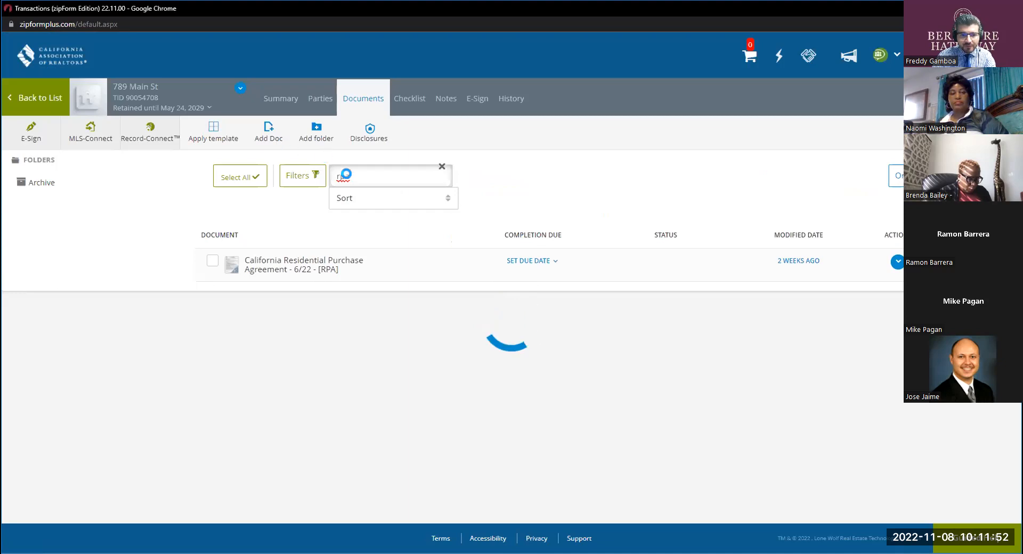
{"action": "double_click", "coordinate": [341, 176]}
{"action": "type", "text": "woo"}
{"action": "left_click", "coordinate": [334, 259]}
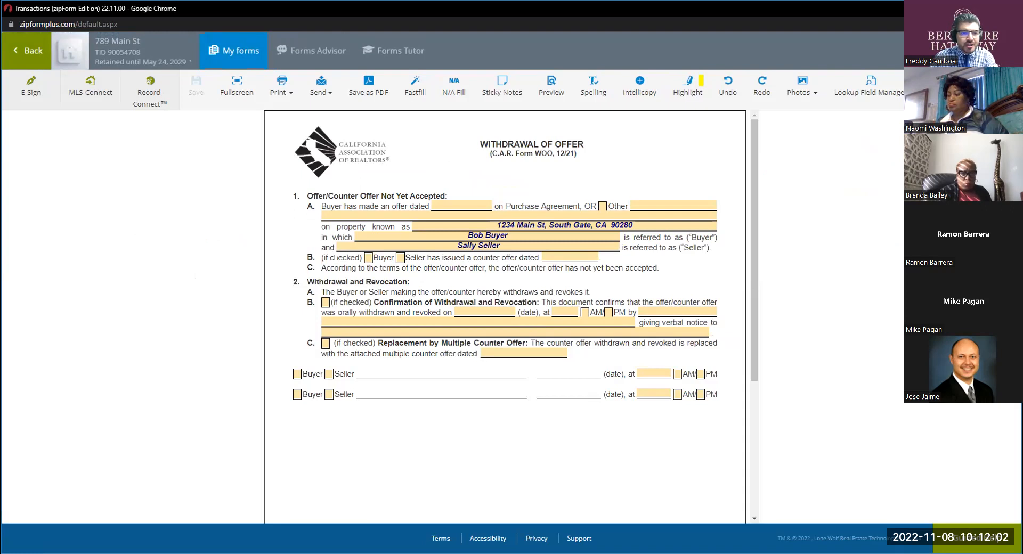
{"action": "left_click", "coordinate": [231, 90]}
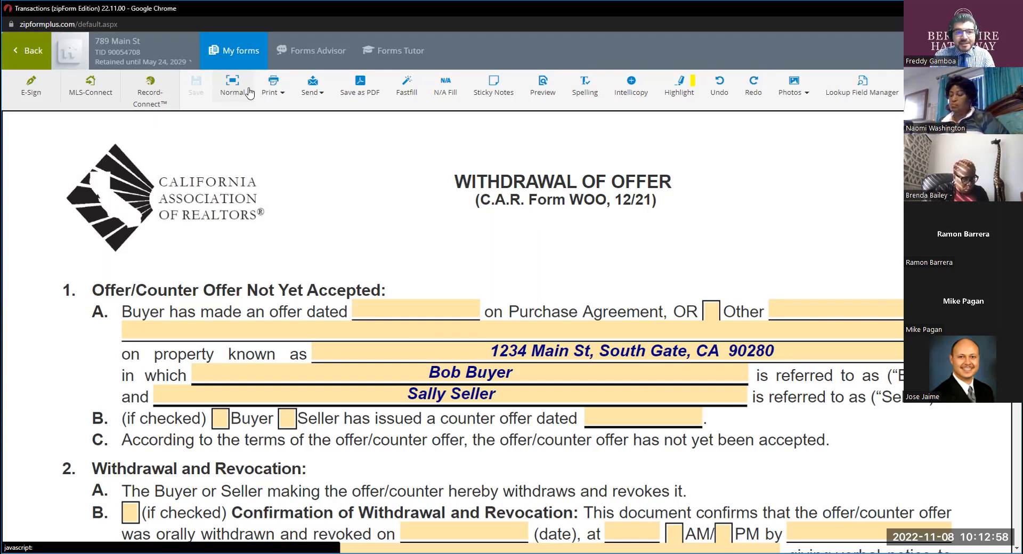
Highlight the Withdrawal of Offer form's title and its section 1 heading, "Offer/Counter Offer Not Yet Accepted".
{"action": "left_click_drag", "start_coordinate": [449, 187], "coordinate": [526, 181]}
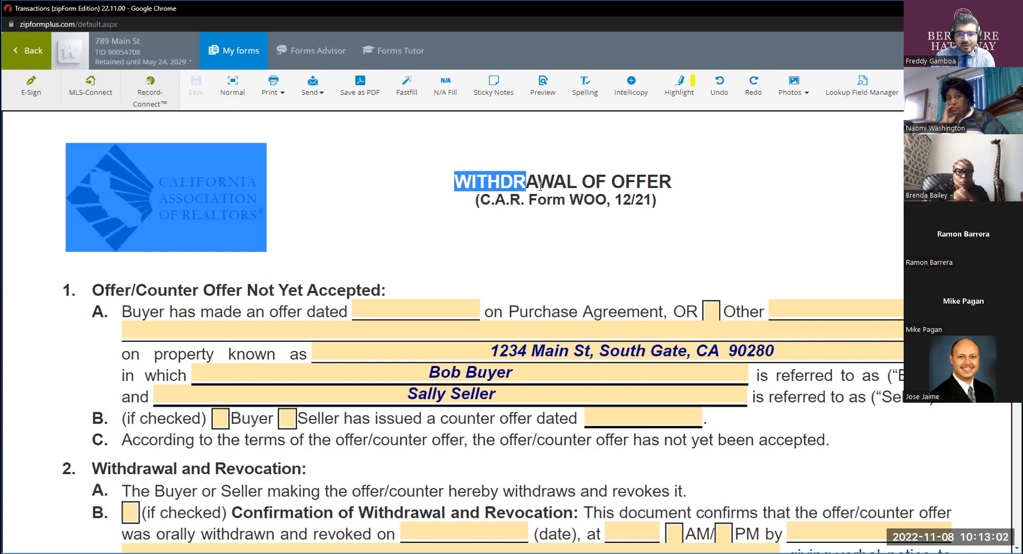
{"action": "left_click", "coordinate": [583, 245]}
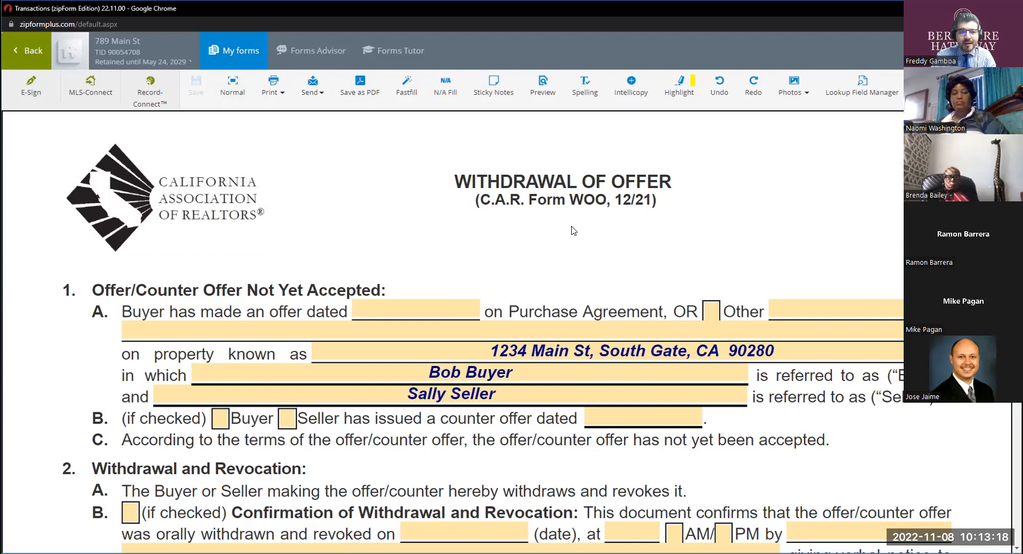
{"action": "left_click", "coordinate": [457, 182]}
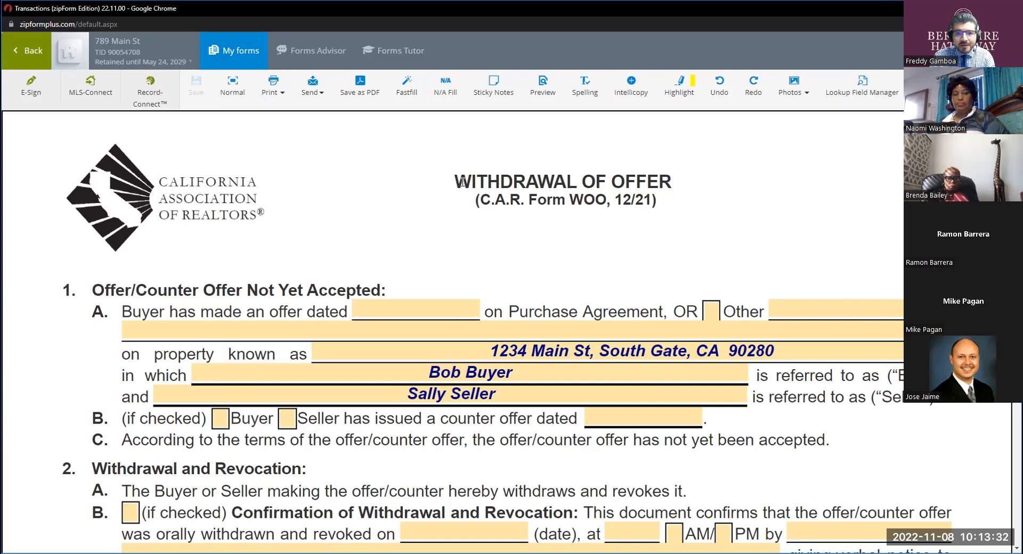
{"action": "left_click", "coordinate": [462, 183]}
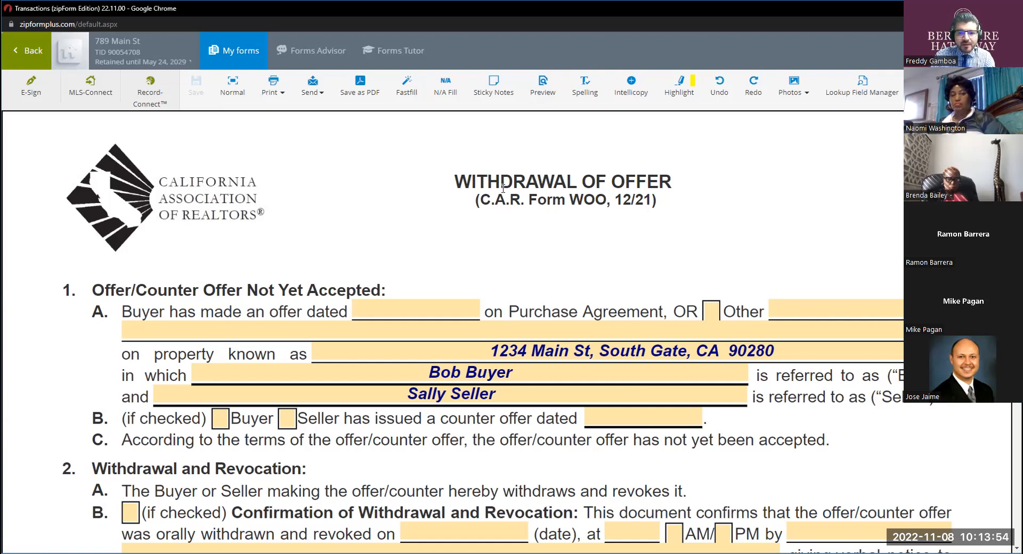
{"action": "scroll", "coordinate": [486, 195], "scroll_direction": "down", "scroll_amount": 1}
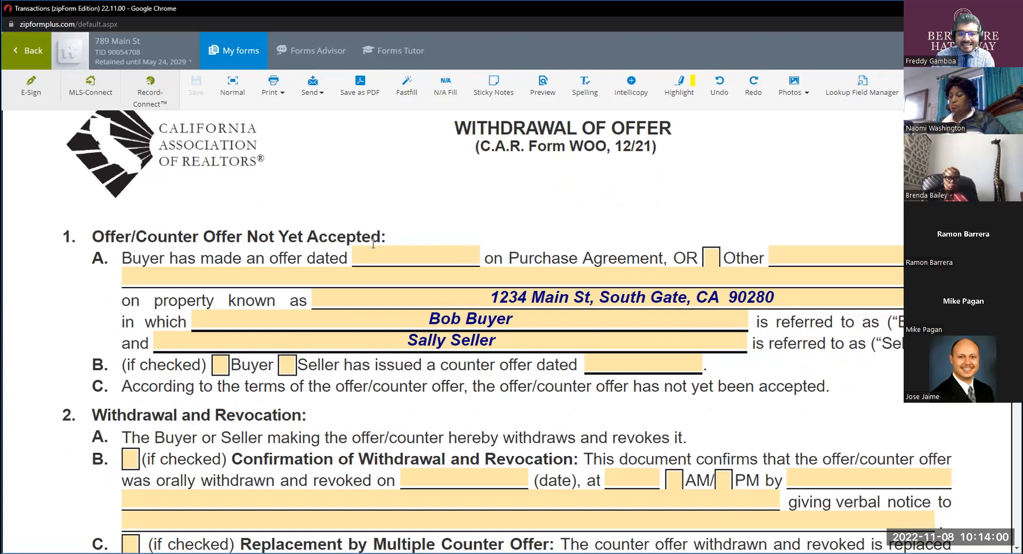
{"action": "left_click_drag", "start_coordinate": [380, 236], "coordinate": [120, 229]}
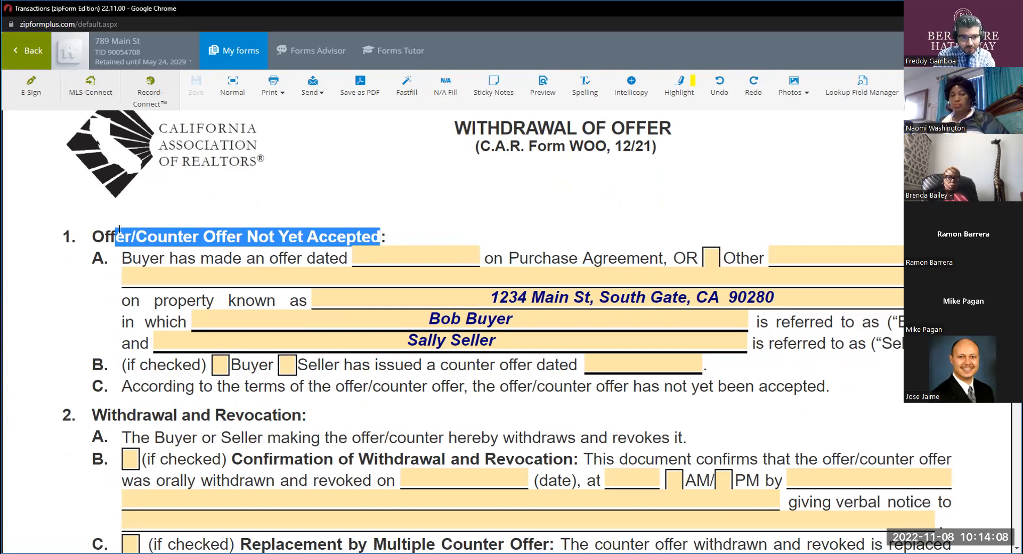
Set the buyer's offer date in paragraph 1A of the Withdrawal of Offer form to 11/07/2022.
{"action": "scroll", "coordinate": [116, 230], "scroll_direction": "down", "scroll_amount": 1}
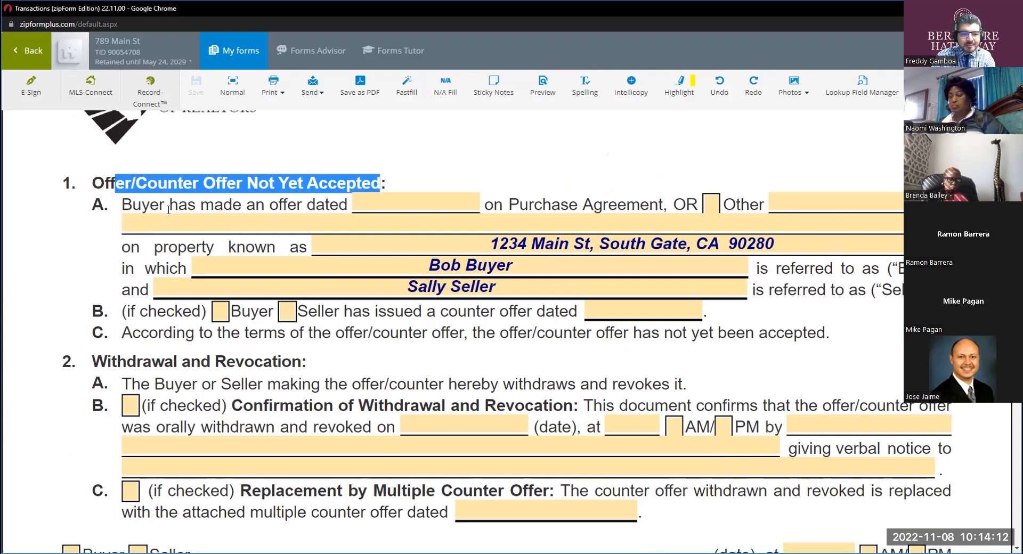
{"action": "left_click", "coordinate": [374, 205]}
{"action": "left_click", "coordinate": [412, 358]}
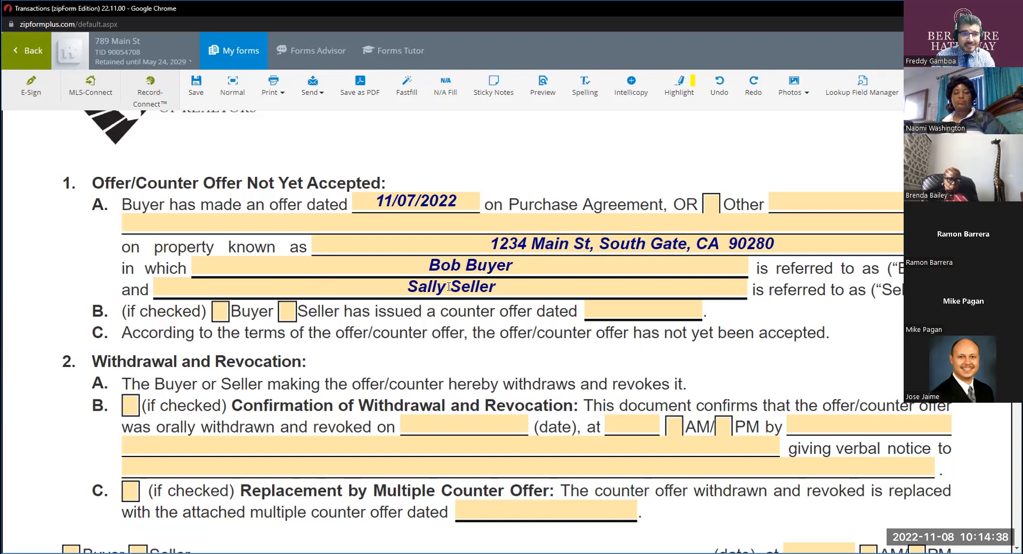
{"action": "scroll", "coordinate": [452, 288], "scroll_direction": "down", "scroll_amount": 2}
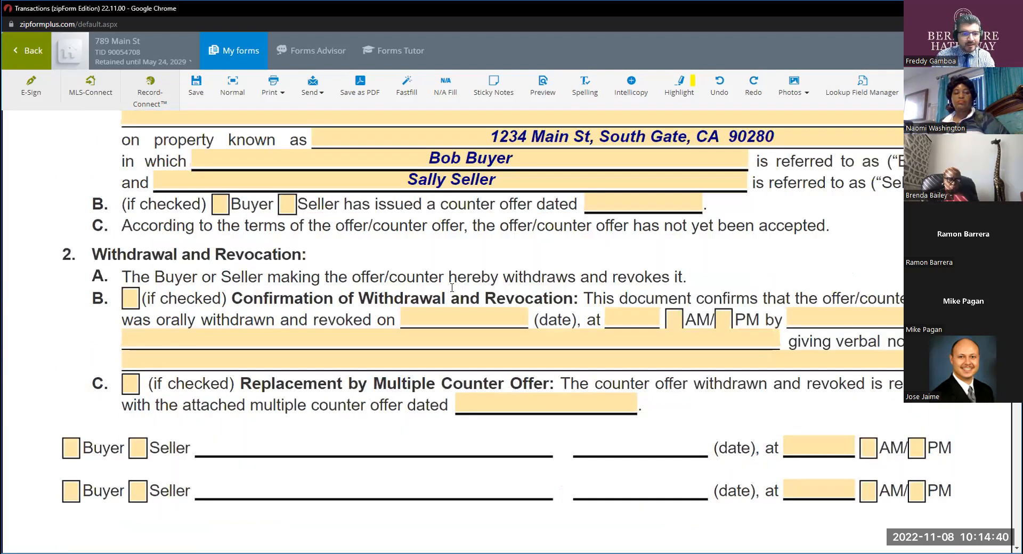
Review paragraphs 1A to 1C of the Withdrawal of Offer form and highlight the wording "not yet been accepted" in paragraph 1C.
{"action": "scroll", "coordinate": [105, 264], "scroll_direction": "up", "scroll_amount": 1}
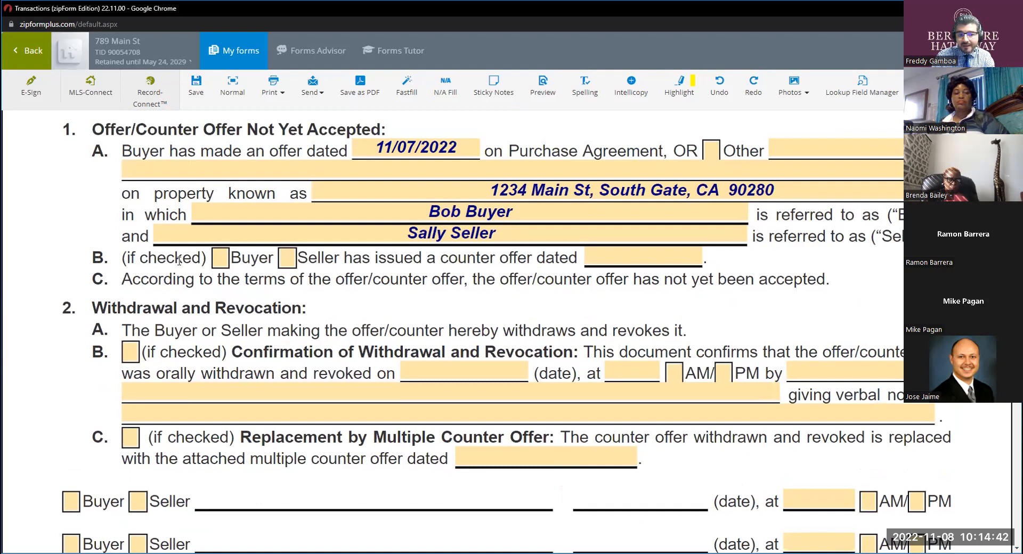
{"action": "left_click", "coordinate": [222, 262]}
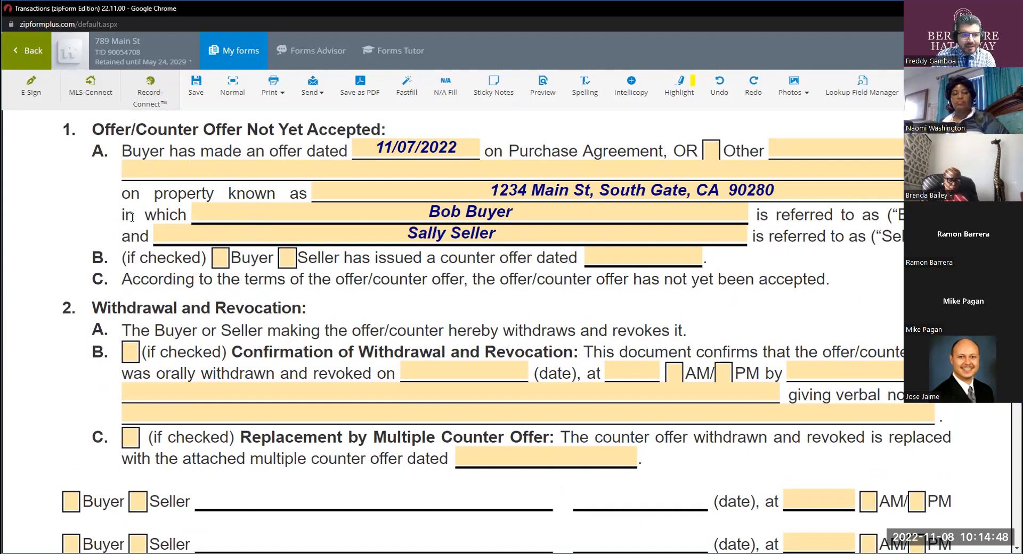
{"action": "left_click", "coordinate": [99, 154]}
{"action": "key", "text": "ctrl"}
{"action": "key", "text": "ctrl"}
{"action": "key", "text": "ctrl"}
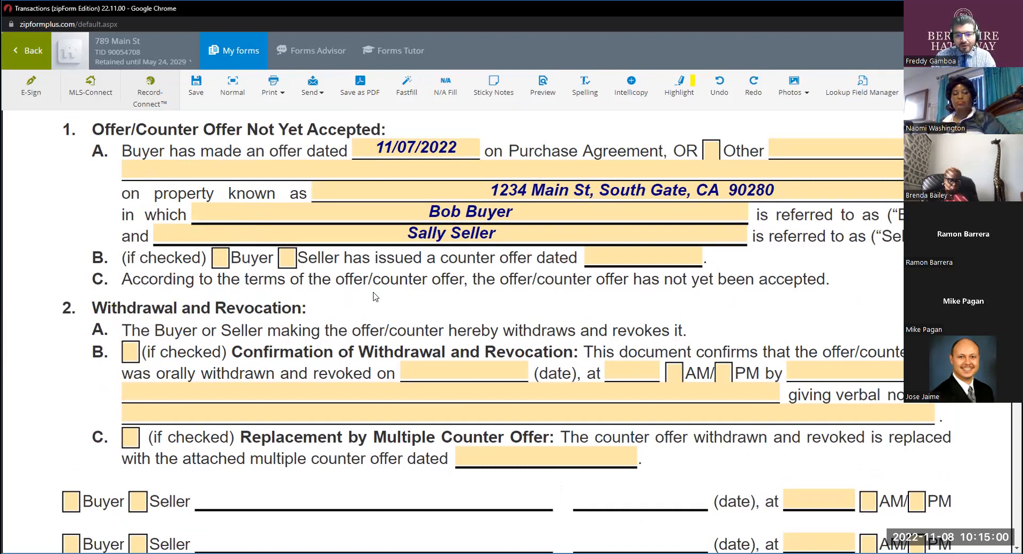
{"action": "key", "text": "ctrl"}
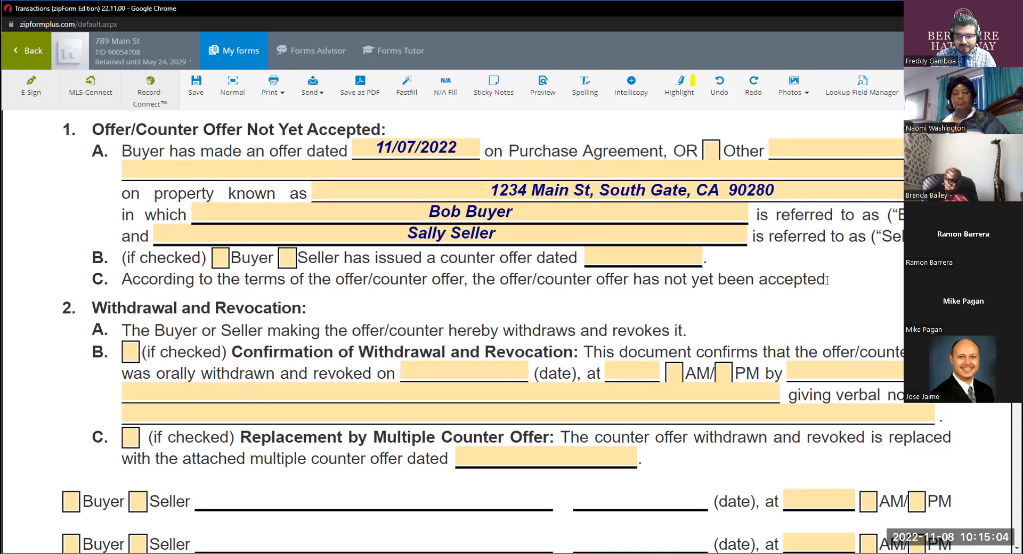
{"action": "left_click_drag", "start_coordinate": [825, 279], "coordinate": [674, 283]}
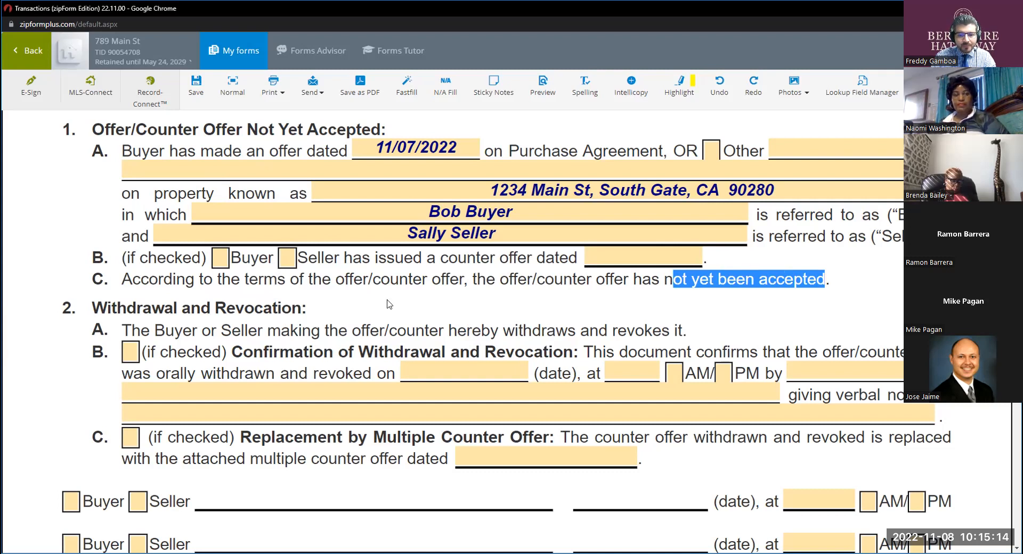
{"action": "scroll", "coordinate": [341, 298], "scroll_direction": "down", "scroll_amount": 2}
{"action": "scroll", "coordinate": [308, 237], "scroll_direction": "up", "scroll_amount": 2}
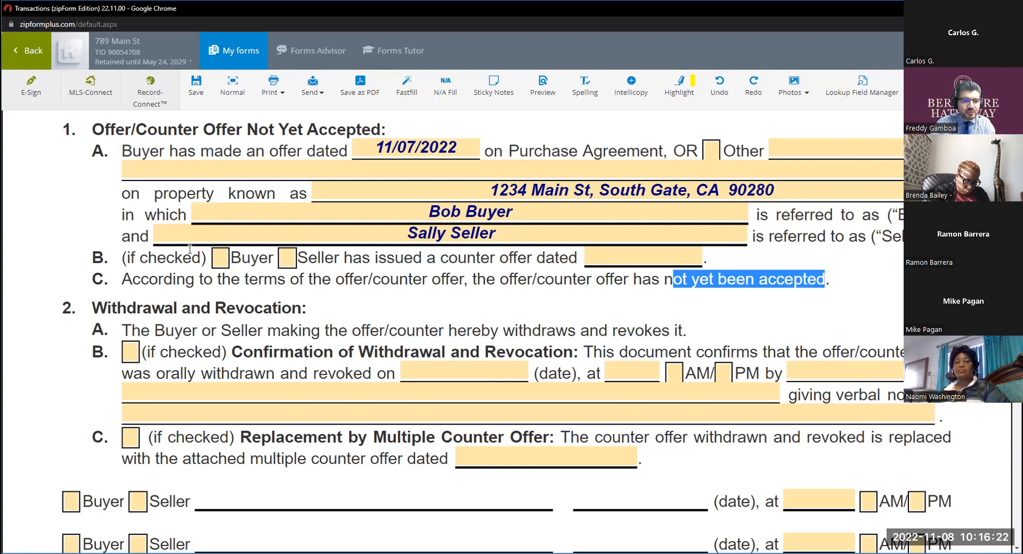
Check the Other option in paragraph 1A and describe it as "Buyer counter offer".
{"action": "scroll", "coordinate": [471, 253], "scroll_direction": "up", "scroll_amount": 3}
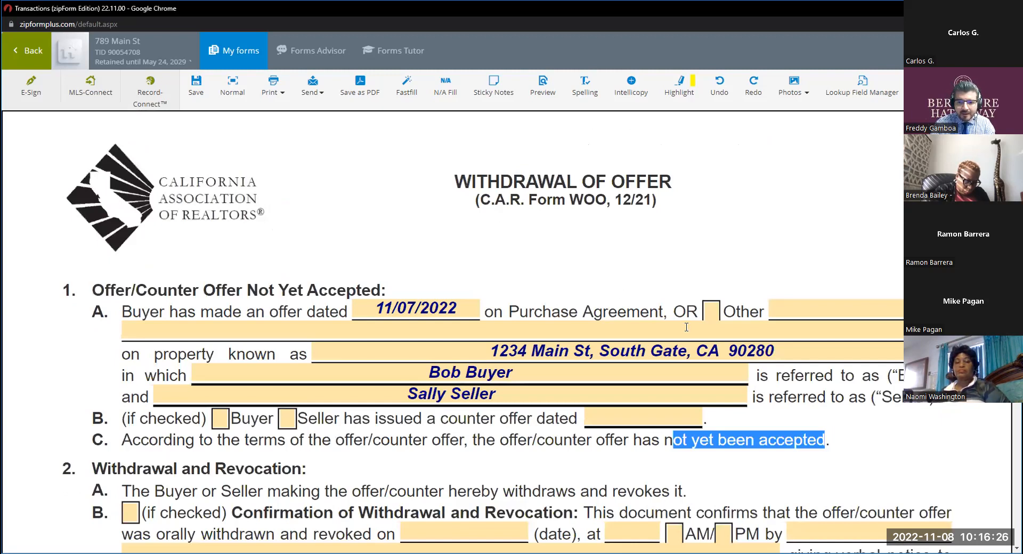
{"action": "left_click", "coordinate": [711, 311]}
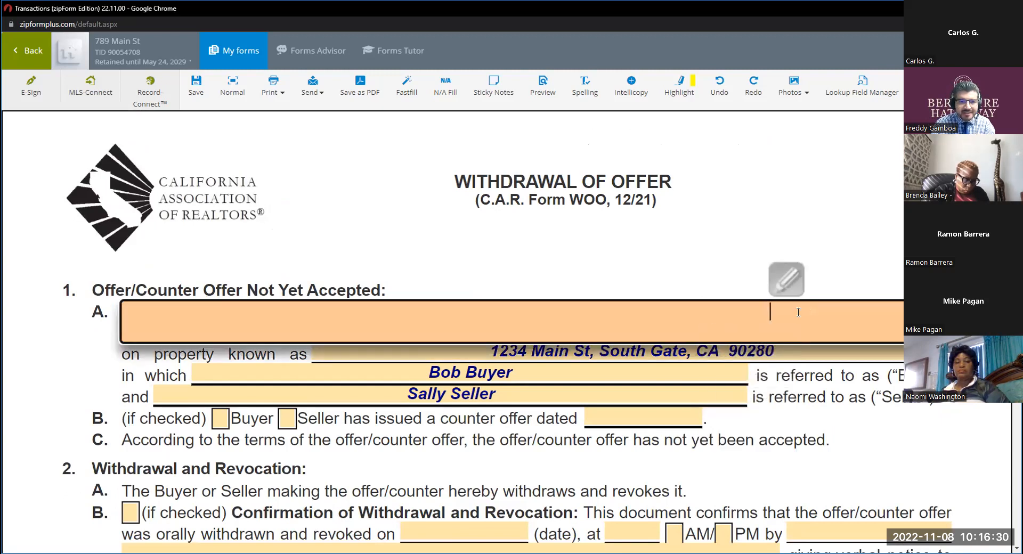
{"action": "type", "text": "Buy"}
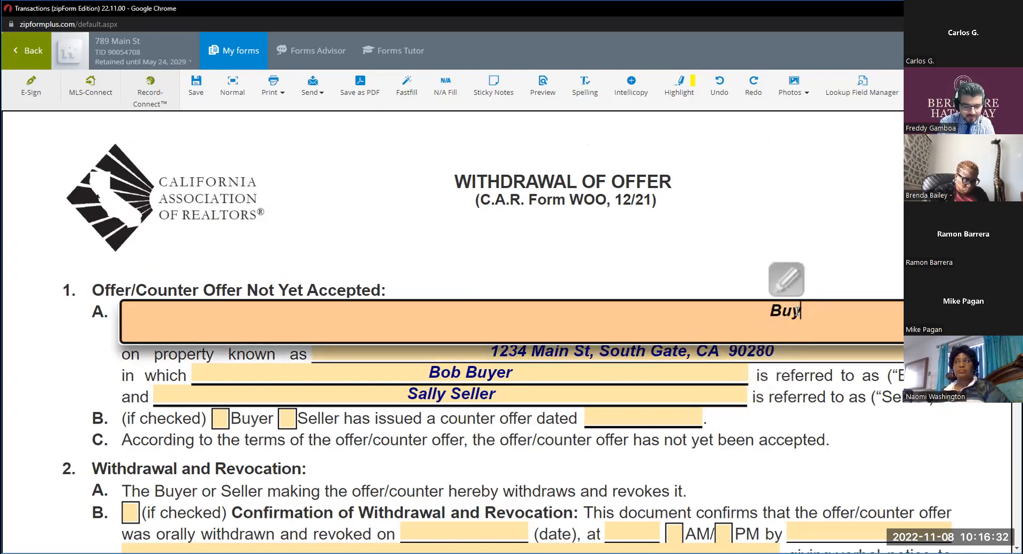
{"action": "key", "text": "BackSpace"}
{"action": "type", "text": "yer "}
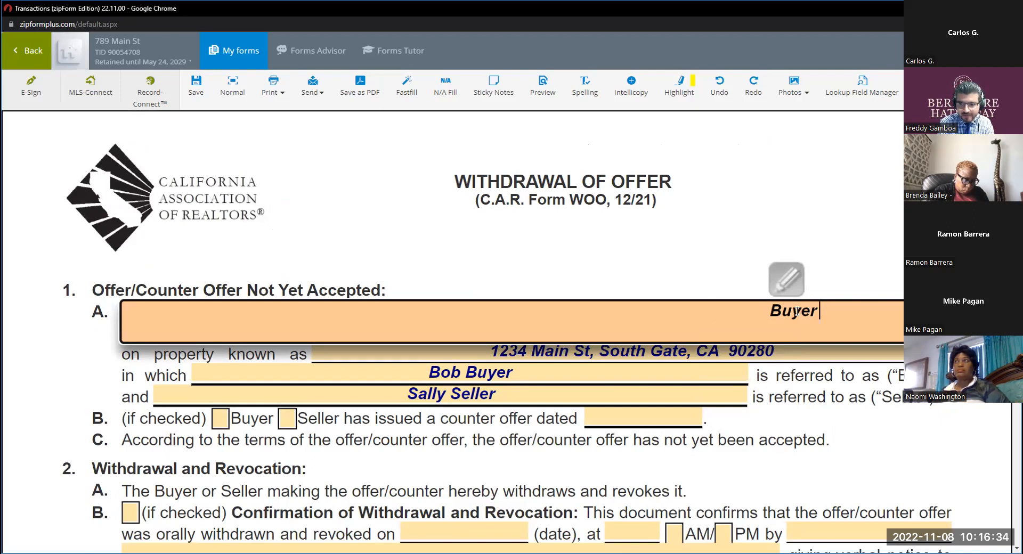
{"action": "type", "text": "counter of"}
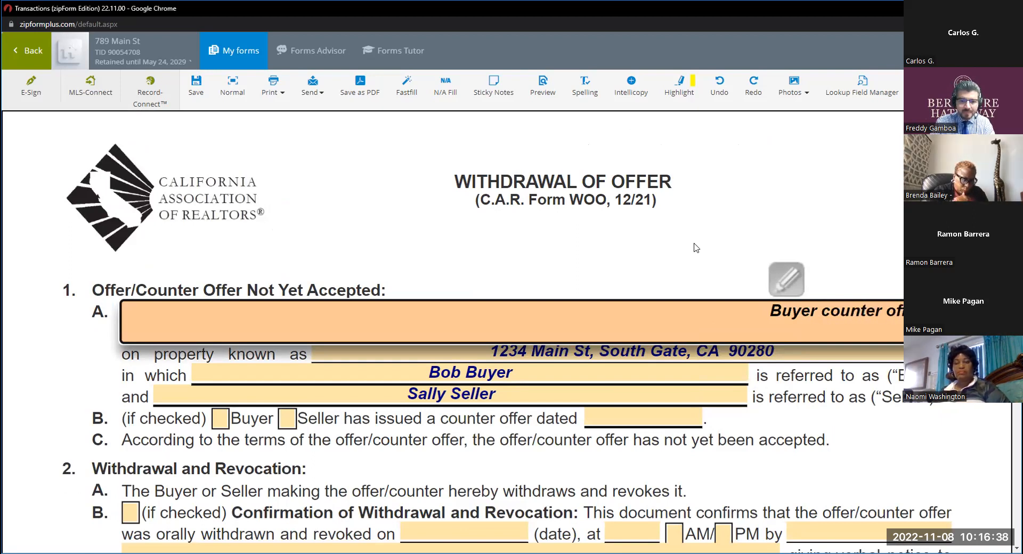
{"action": "left_click", "coordinate": [581, 223]}
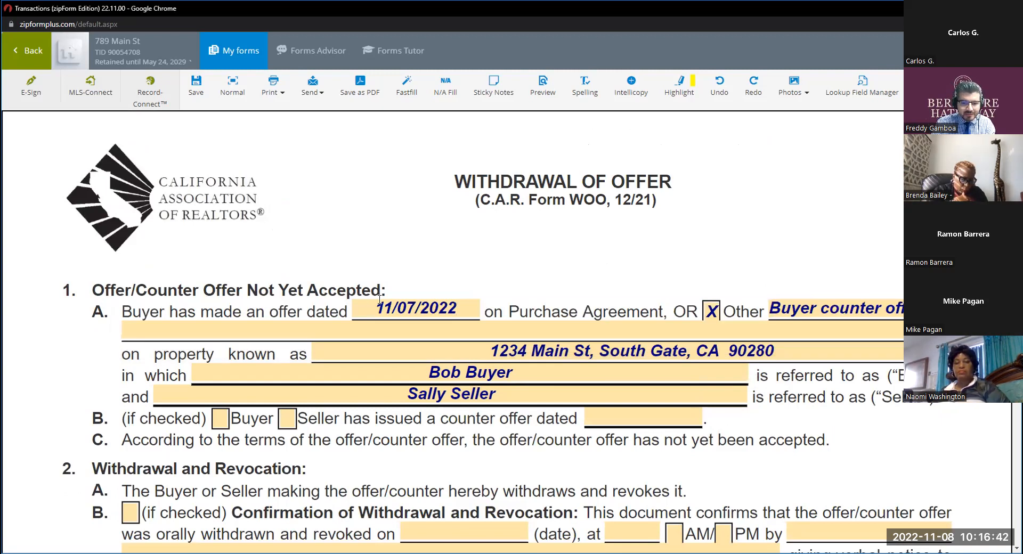
Check Buyer in paragraph 1B as the issuer of a counter offer and set its date to 11/07/2022.
{"action": "scroll", "coordinate": [432, 343], "scroll_direction": "down", "scroll_amount": 1}
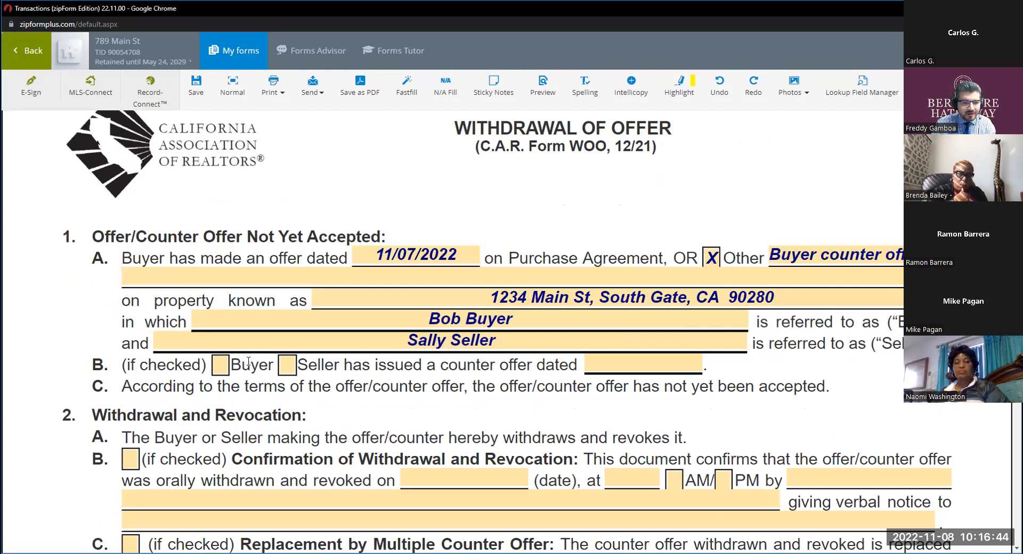
{"action": "left_click", "coordinate": [219, 366]}
{"action": "left_click", "coordinate": [616, 369]}
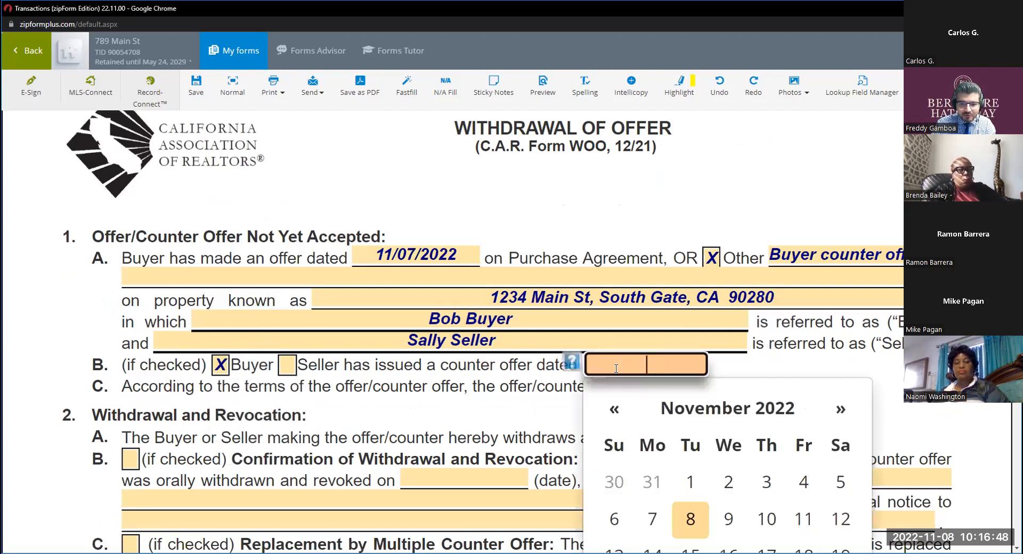
{"action": "left_click", "coordinate": [652, 518]}
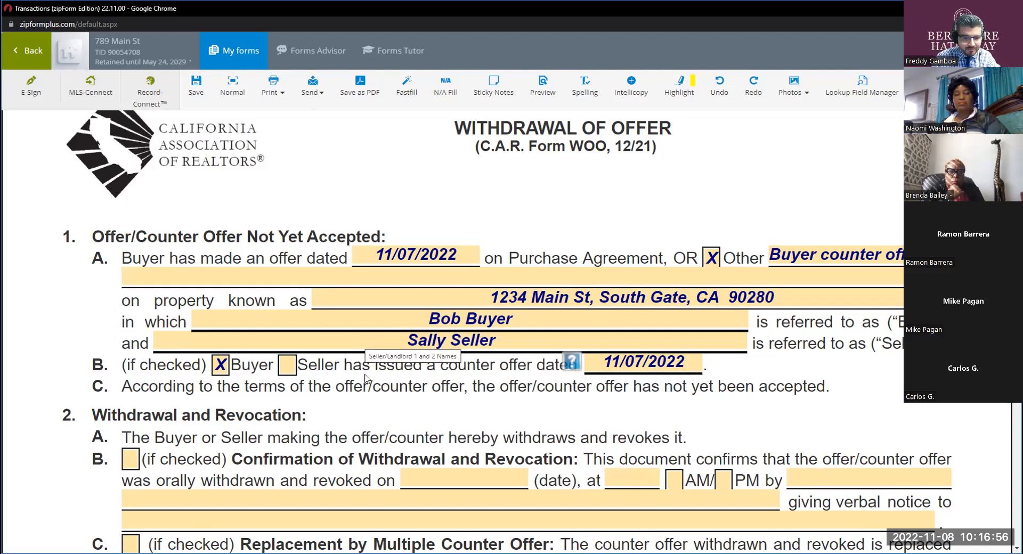
Uncheck Buyer in paragraph 1B and clear the counter offer date.
{"action": "scroll", "coordinate": [367, 359], "scroll_direction": "down", "scroll_amount": 1}
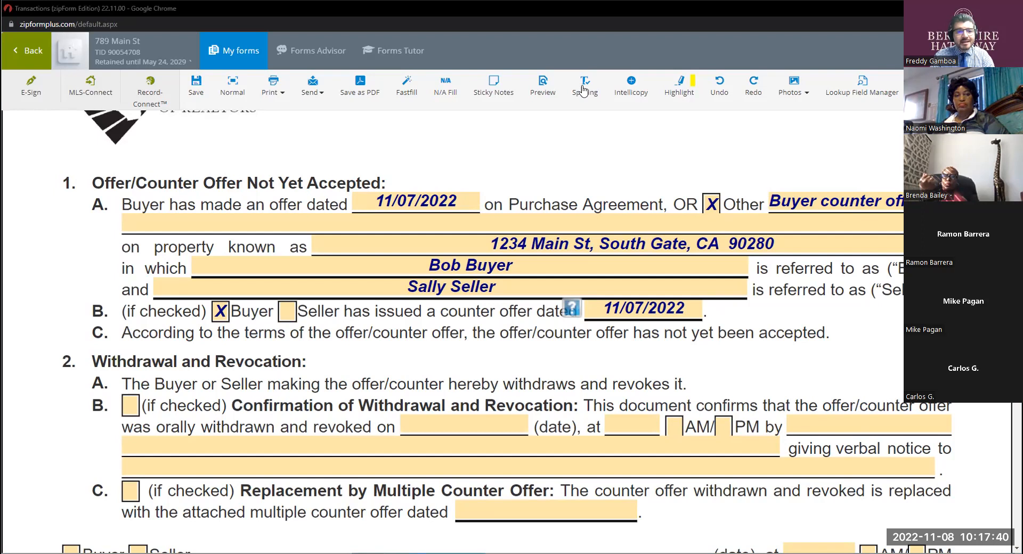
{"action": "left_click", "coordinate": [218, 312]}
{"action": "double_click", "coordinate": [649, 307]}
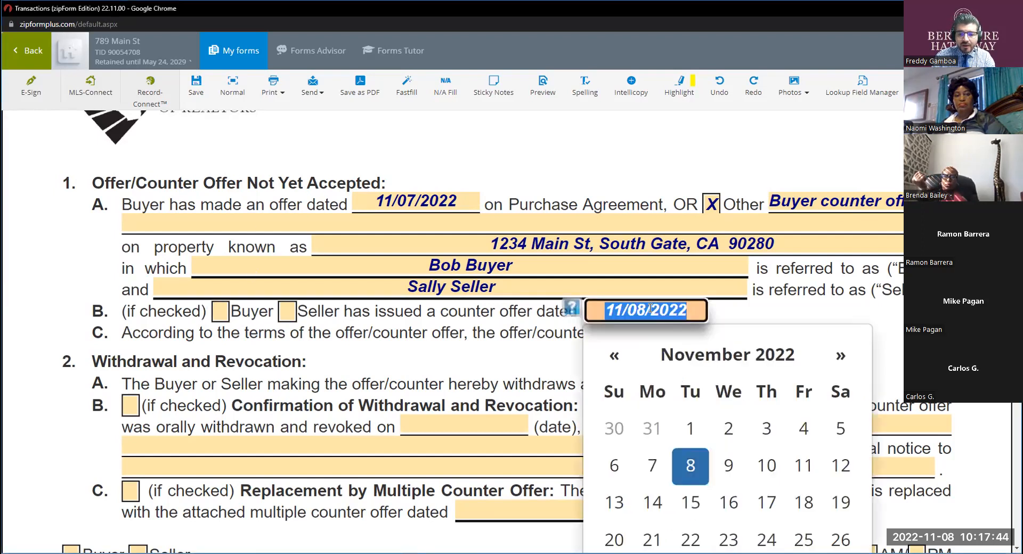
{"action": "key", "text": "BackSpace"}
{"action": "left_click", "coordinate": [515, 363]}
Examine section 2, "Withdrawal and Revocation", and read paragraph 2A on the buyer or seller withdrawing the offer or counter.
{"action": "scroll", "coordinate": [497, 355], "scroll_direction": "down", "scroll_amount": 1}
{"action": "scroll", "coordinate": [495, 354], "scroll_direction": "down", "scroll_amount": 2}
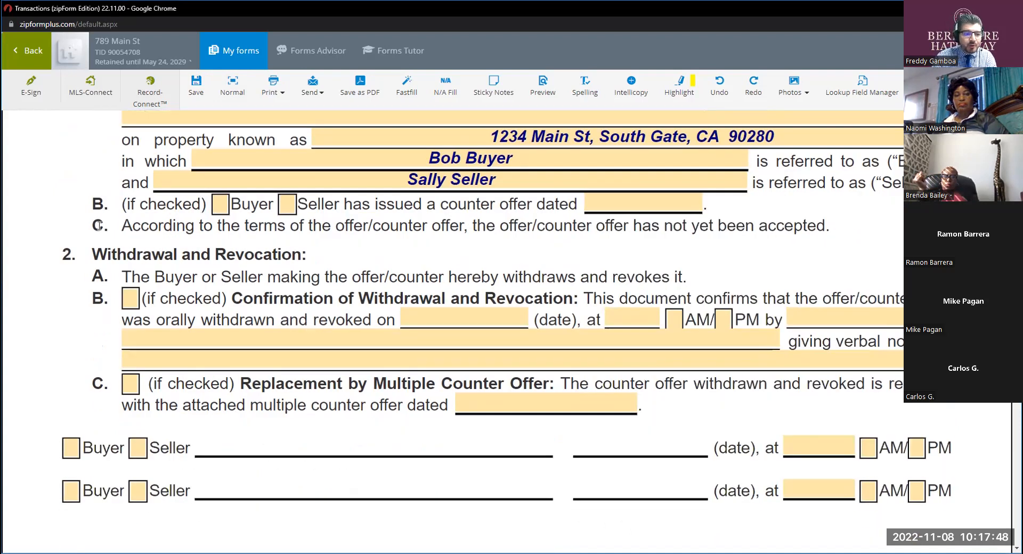
{"action": "scroll", "coordinate": [117, 245], "scroll_direction": "up", "scroll_amount": 3}
{"action": "left_click", "coordinate": [93, 400]}
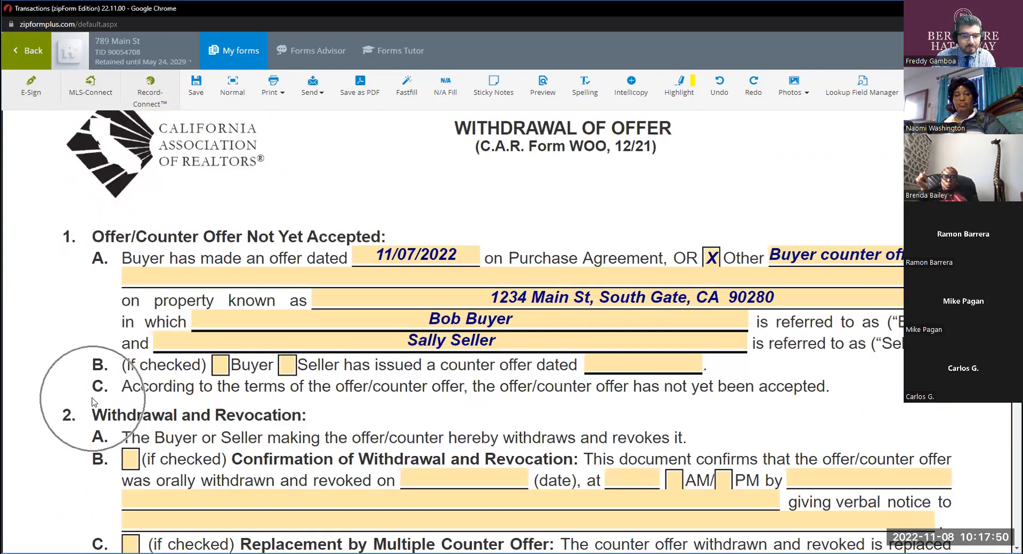
{"action": "scroll", "coordinate": [95, 399], "scroll_direction": "down", "scroll_amount": 1}
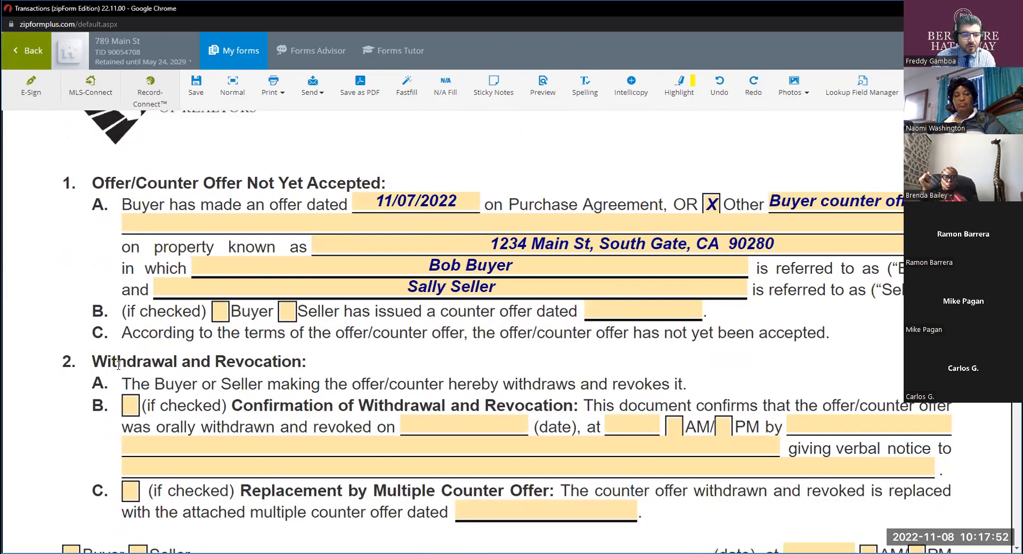
{"action": "left_click", "coordinate": [217, 363]}
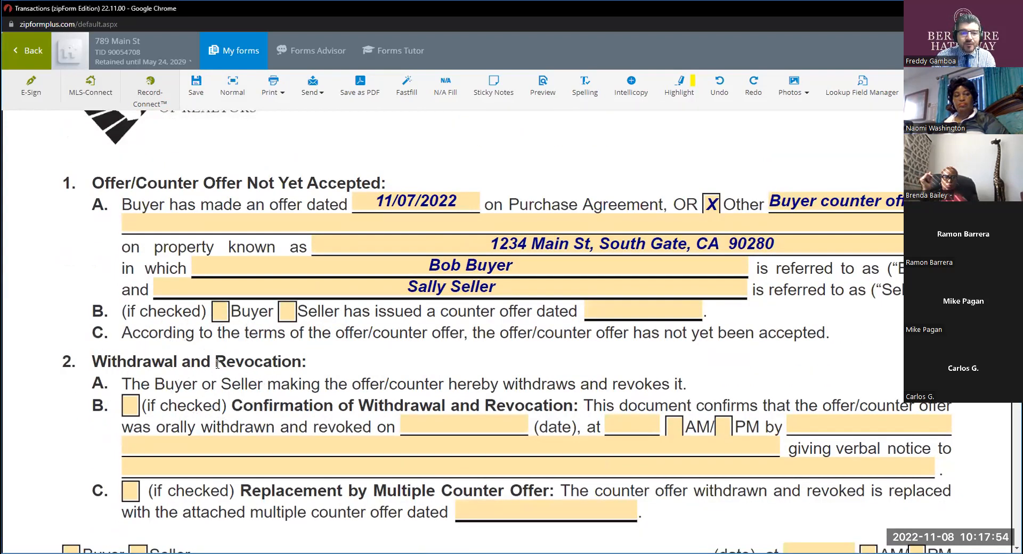
{"action": "left_click", "coordinate": [217, 363]}
{"action": "left_click", "coordinate": [218, 364]}
{"action": "scroll", "coordinate": [217, 363], "scroll_direction": "down", "scroll_amount": 1}
{"action": "left_click", "coordinate": [166, 334]}
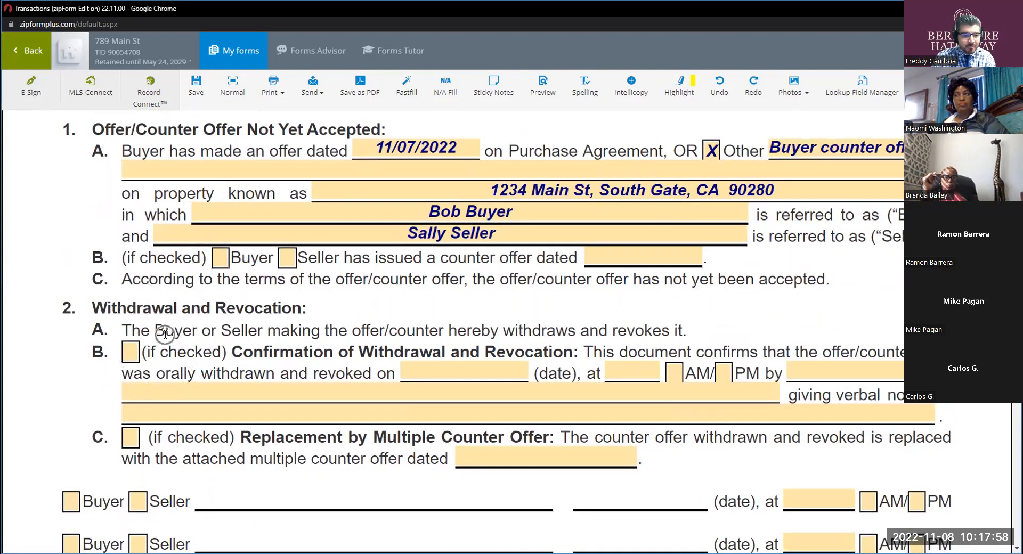
{"action": "left_click", "coordinate": [356, 331]}
{"action": "left_click", "coordinate": [464, 334]}
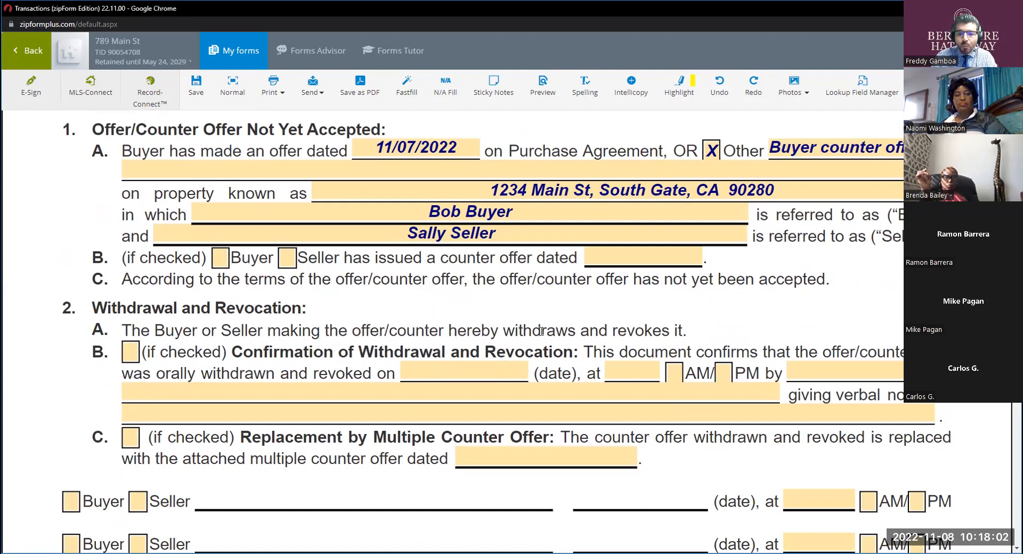
{"action": "left_click", "coordinate": [622, 334]}
Check Confirmation of Withdrawal and Revocation in paragraph 2B and set the oral withdrawal to 11/08/2022 at 12 PM.
{"action": "scroll", "coordinate": [622, 335], "scroll_direction": "down", "scroll_amount": 1}
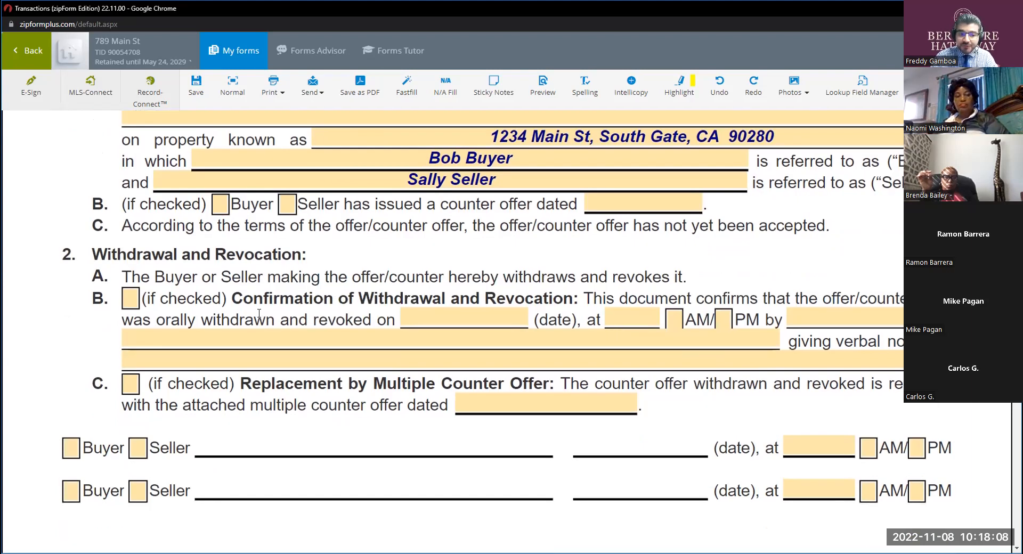
{"action": "left_click", "coordinate": [130, 298]}
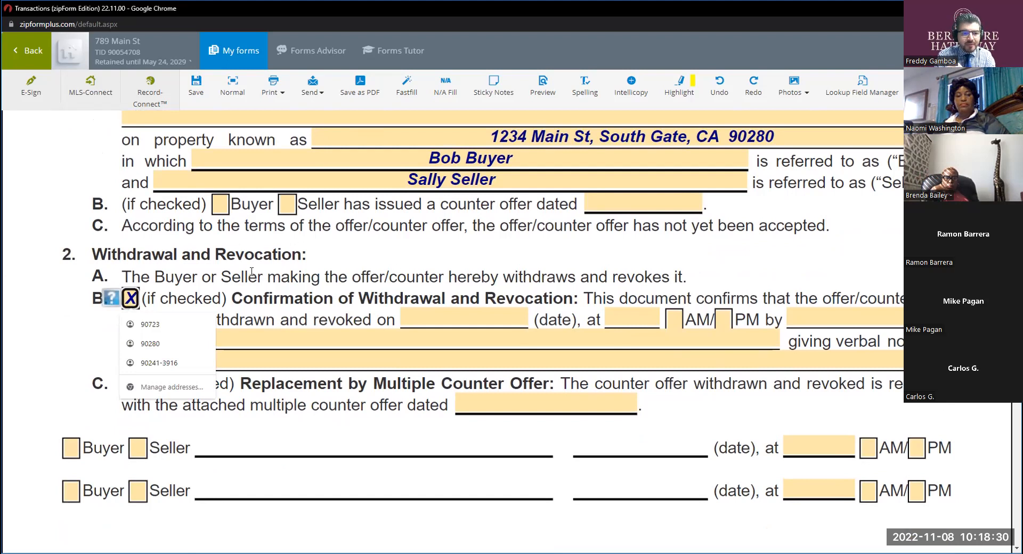
{"action": "left_click", "coordinate": [340, 268]}
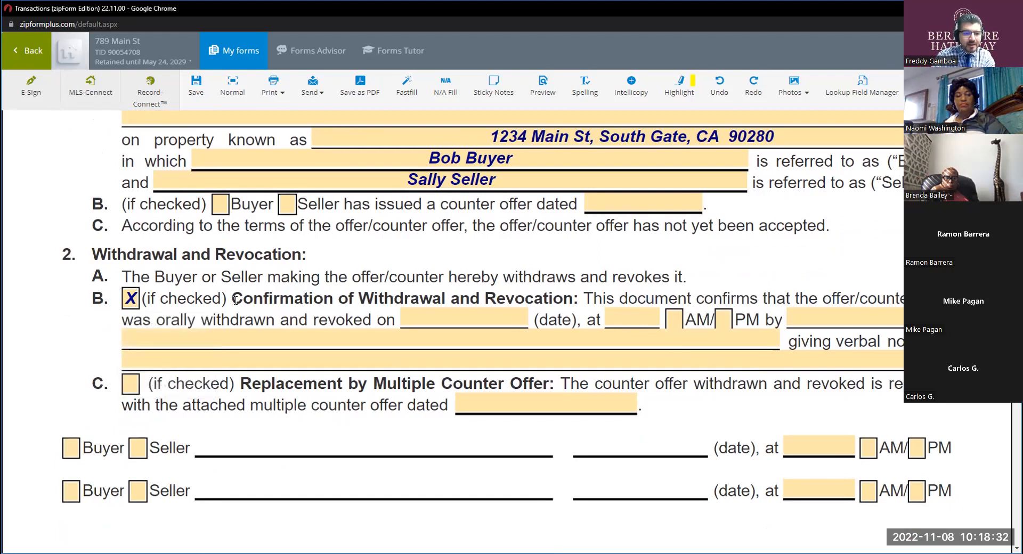
{"action": "left_click", "coordinate": [326, 305]}
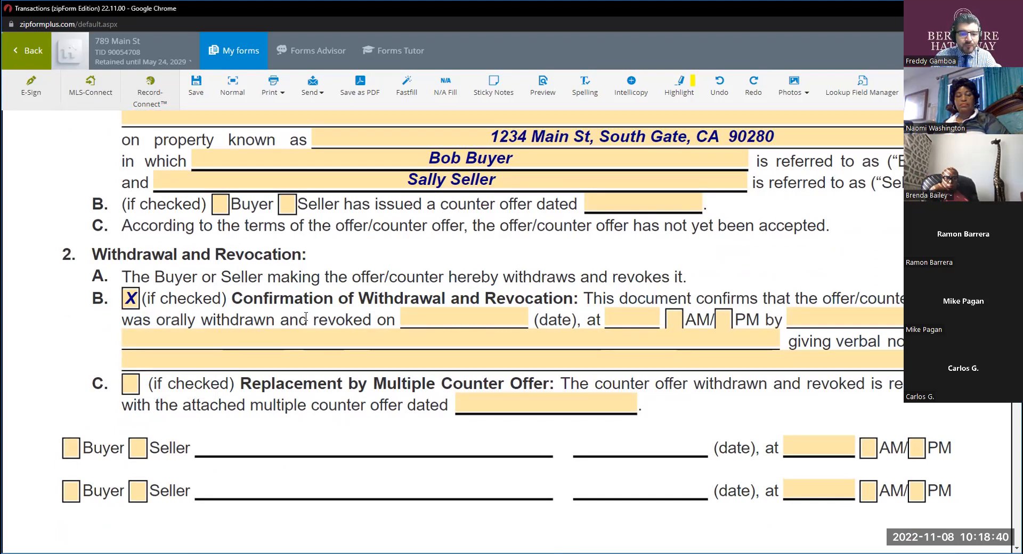
{"action": "left_click", "coordinate": [454, 314]}
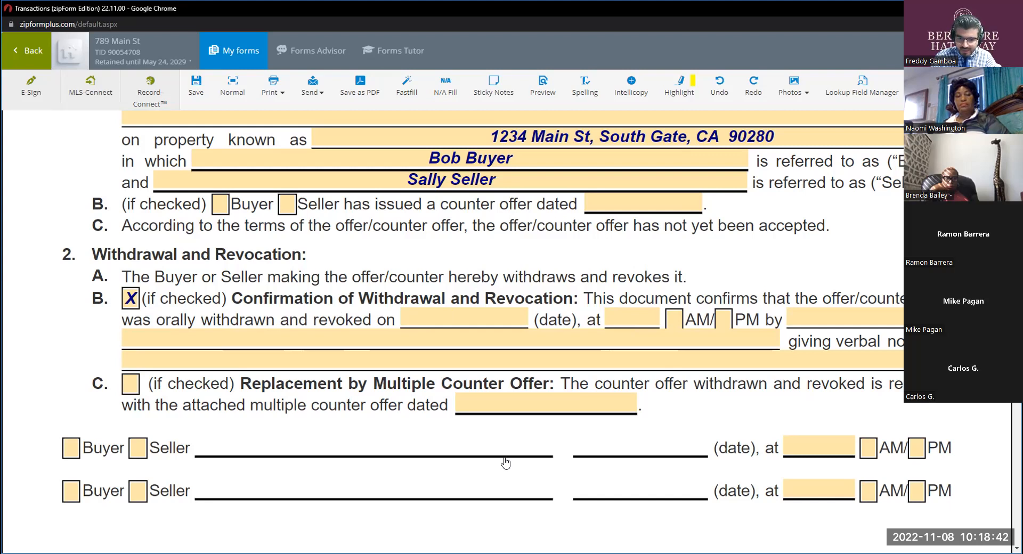
{"action": "left_click", "coordinate": [502, 476]}
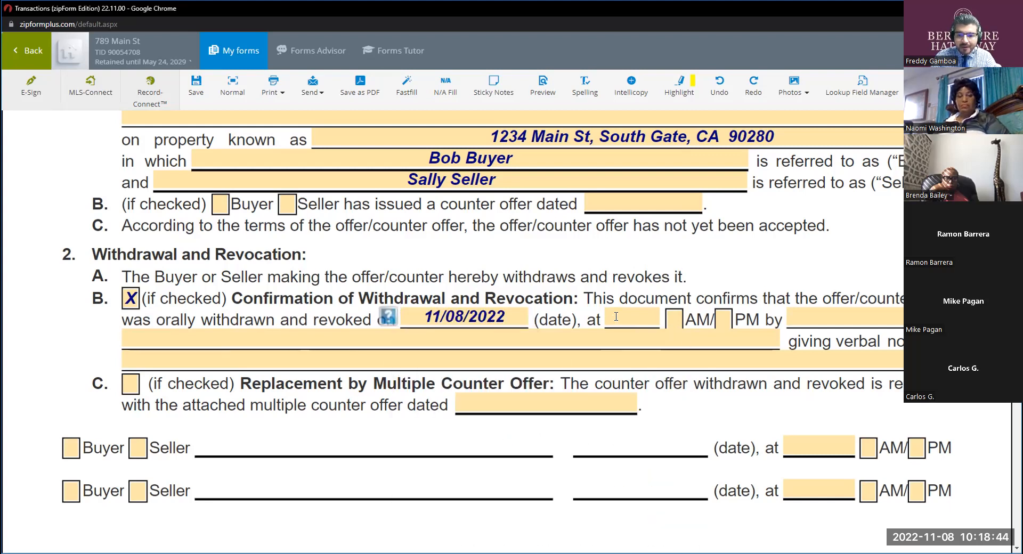
{"action": "left_click", "coordinate": [616, 316]}
{"action": "type", "text": "12"}
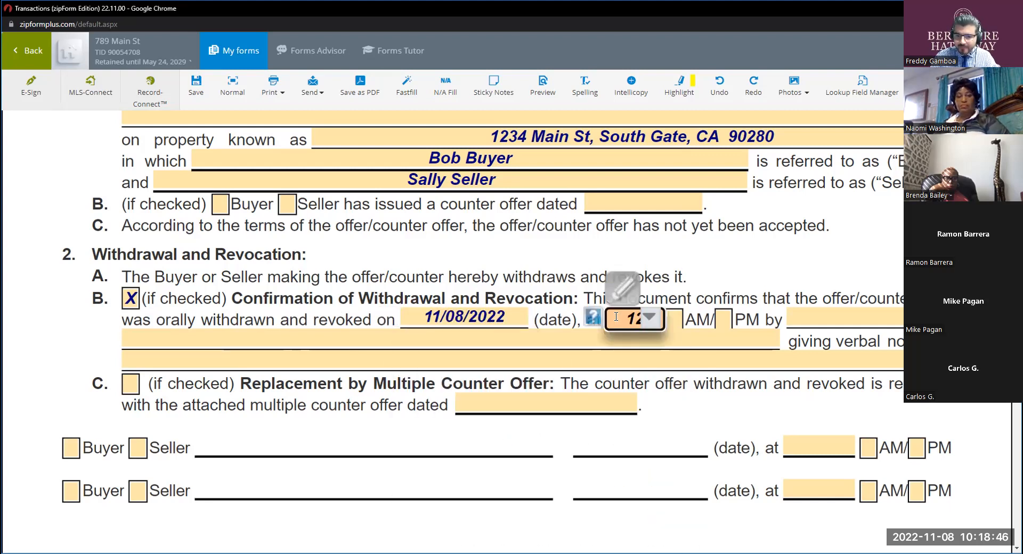
{"action": "left_click", "coordinate": [723, 320]}
Enter the buyer's full name in paragraph 2B as the person who orally withdrew the offer.
{"action": "left_click", "coordinate": [826, 320]}
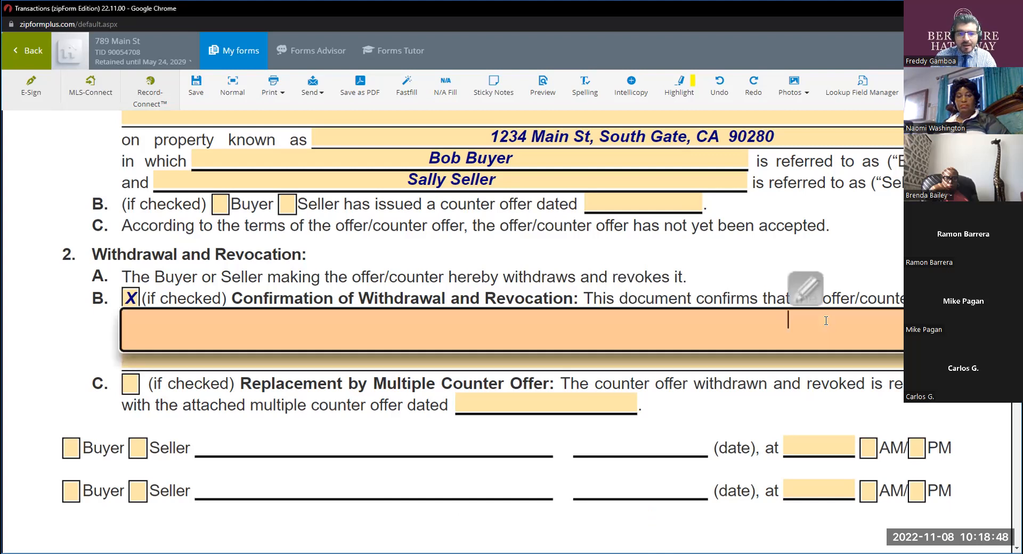
{"action": "type", "text": "Bu"}
{"action": "key", "text": "BackSpace"}
{"action": "type", "text": "pb"}
{"action": "key", "text": "BackSpace"}
{"action": "key", "text": "BackSpace"}
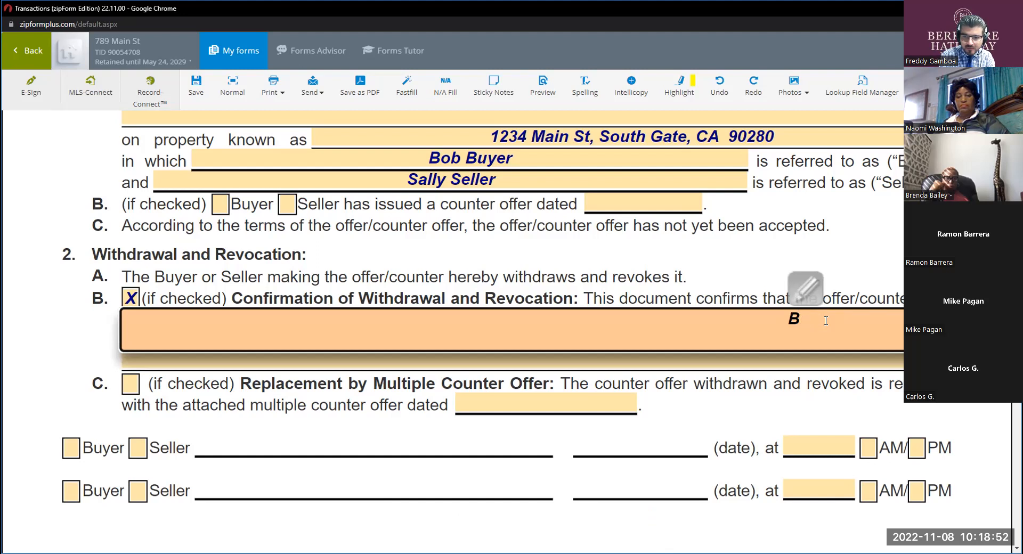
{"action": "type", "text": "o bu"}
{"action": "key", "text": "BackSpace"}
{"action": "key", "text": "BackSpace"}
{"action": "type", "text": "b by"}
{"action": "type", "text": "u"}
{"action": "key", "text": "BackSpace"}
{"action": "key", "text": "BackSpace"}
{"action": "type", "text": "uyer"}
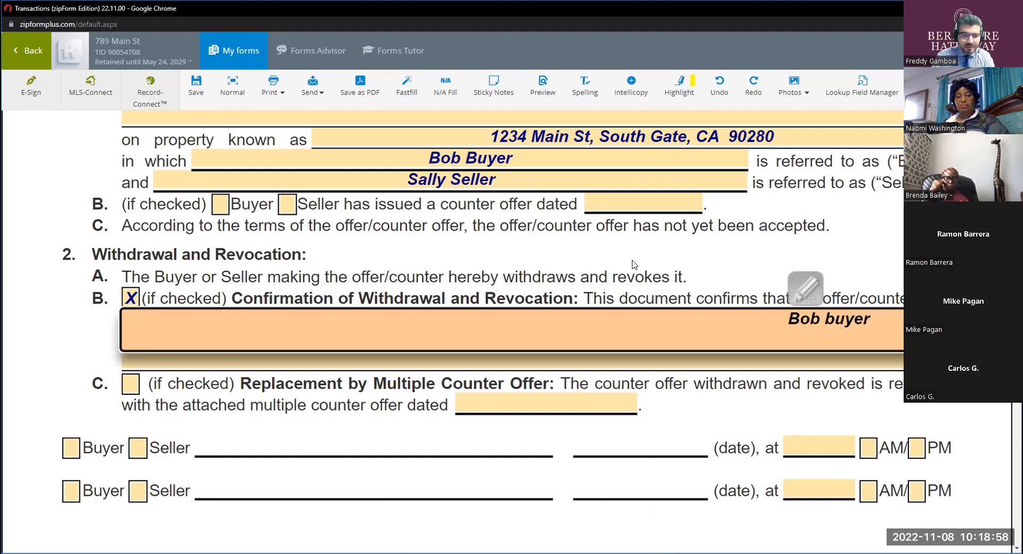
{"action": "left_click", "coordinate": [631, 261]}
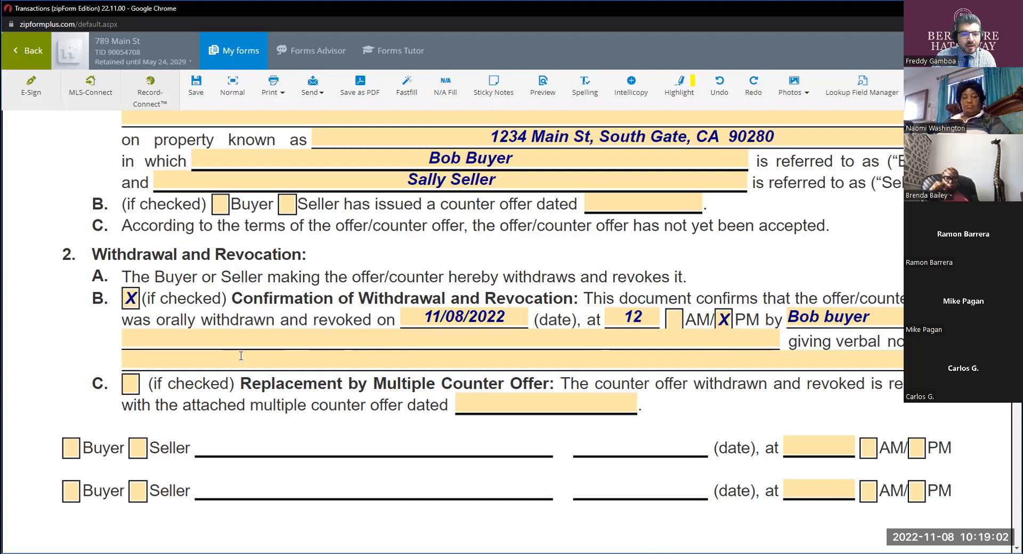
Enter the listing agent's full name in paragraph 2B as the person who received the verbal notice of withdrawal.
{"action": "left_click", "coordinate": [214, 362]}
{"action": "type", "text": "La"}
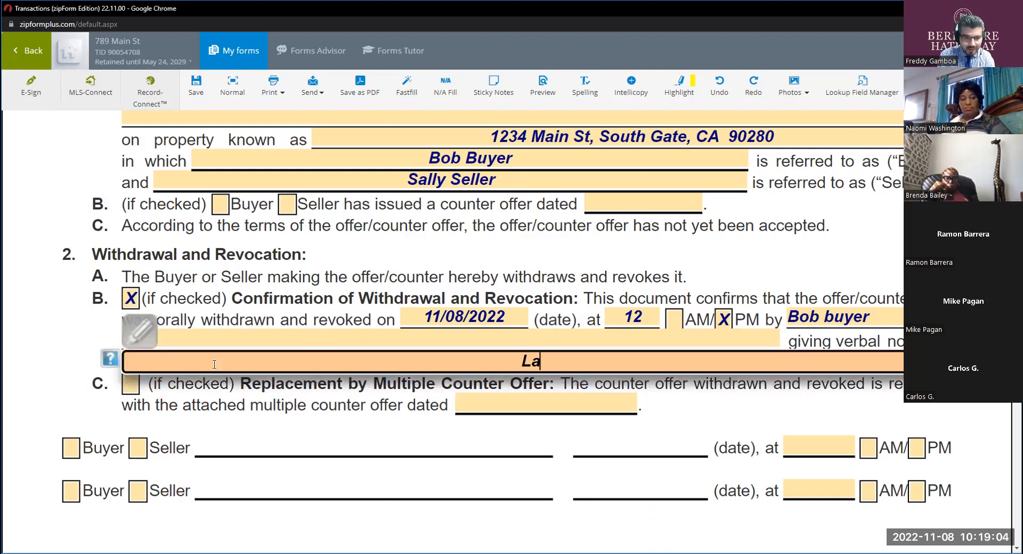
{"action": "type", "text": "rry Lister"}
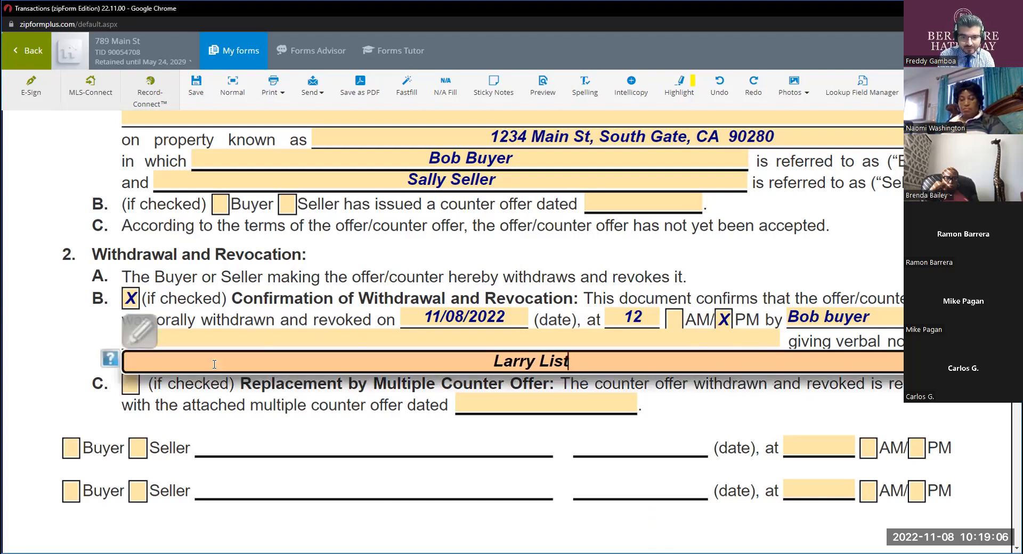
{"action": "left_click", "coordinate": [260, 456]}
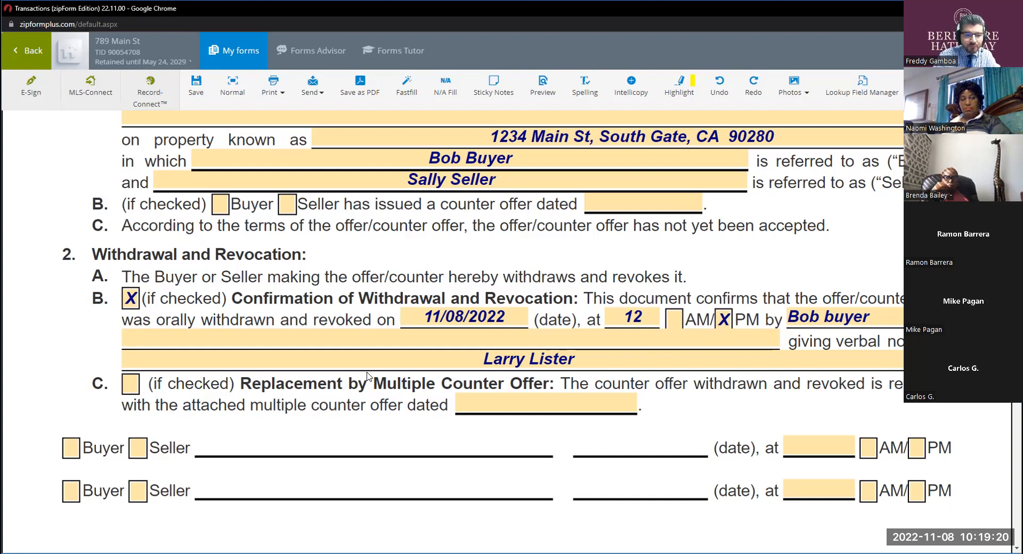
Check Buyer on the first signature line to fill in the buyer's name, and uncheck it again.
{"action": "scroll", "coordinate": [360, 376], "scroll_direction": "down", "scroll_amount": 1}
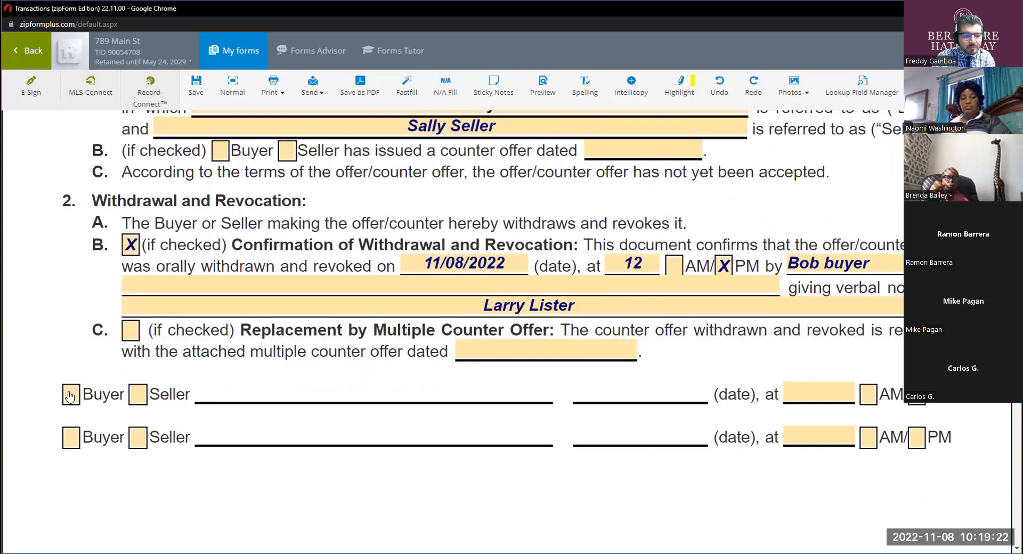
{"action": "left_click", "coordinate": [69, 396]}
{"action": "left_click", "coordinate": [817, 388]}
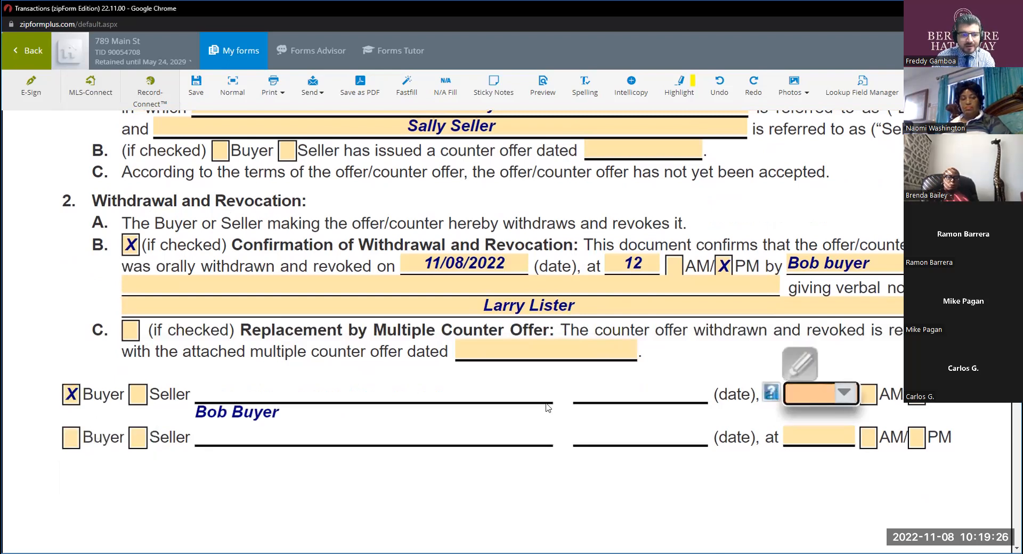
{"action": "left_click", "coordinate": [54, 327]}
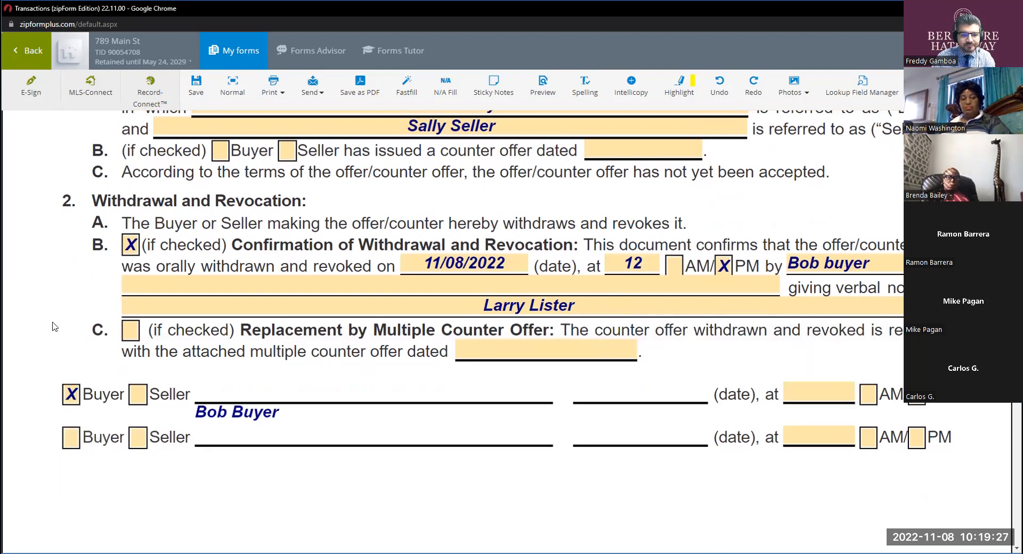
{"action": "left_click", "coordinate": [71, 397]}
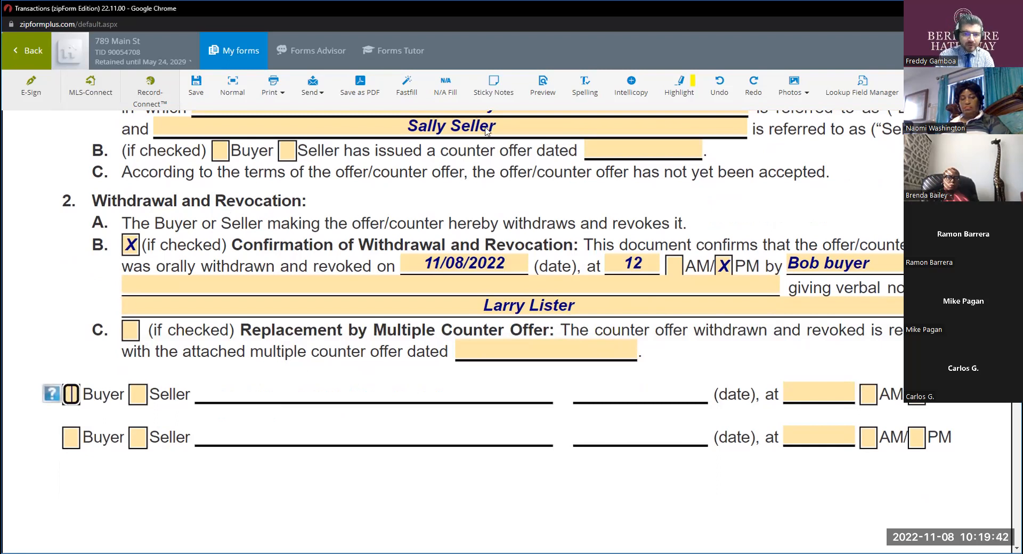
{"action": "scroll", "coordinate": [307, 214], "scroll_direction": "up", "scroll_amount": 3}
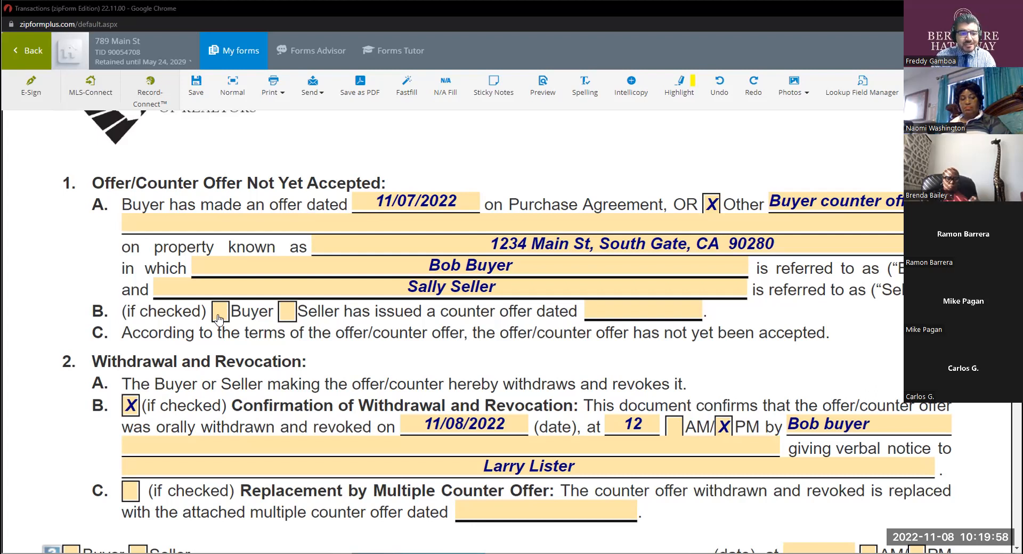
{"action": "key", "text": "ctrl"}
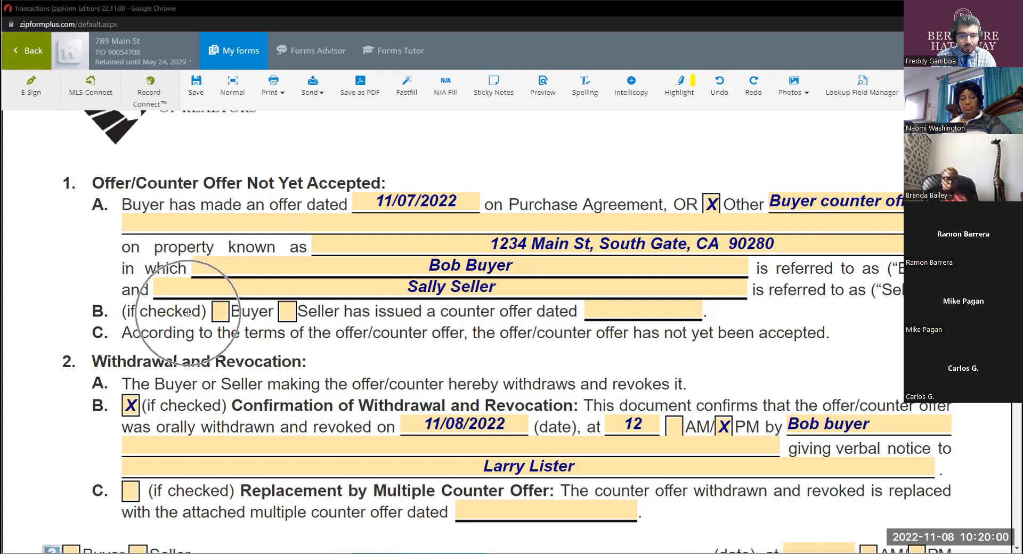
{"action": "left_click", "coordinate": [215, 313]}
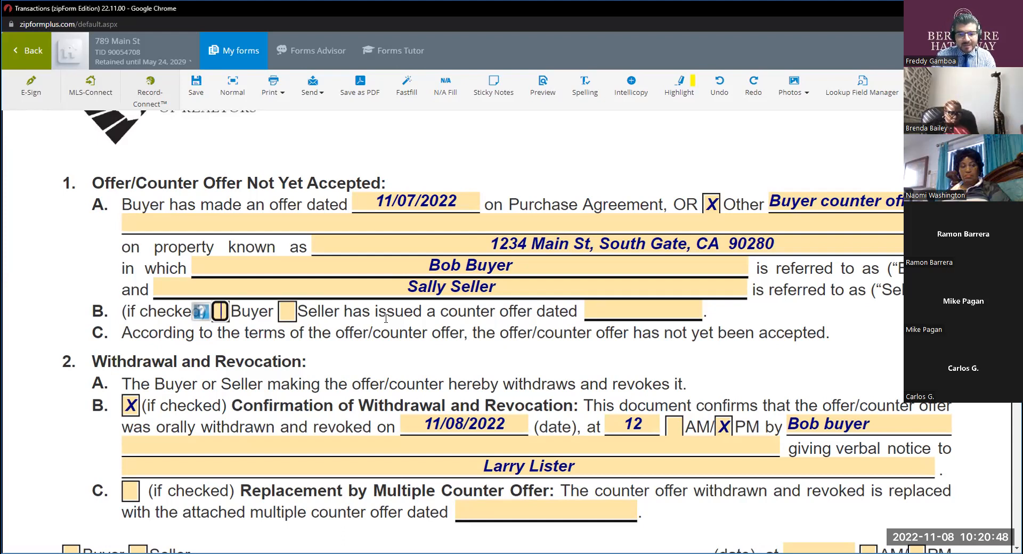
{"action": "scroll", "coordinate": [381, 319], "scroll_direction": "down", "scroll_amount": 2}
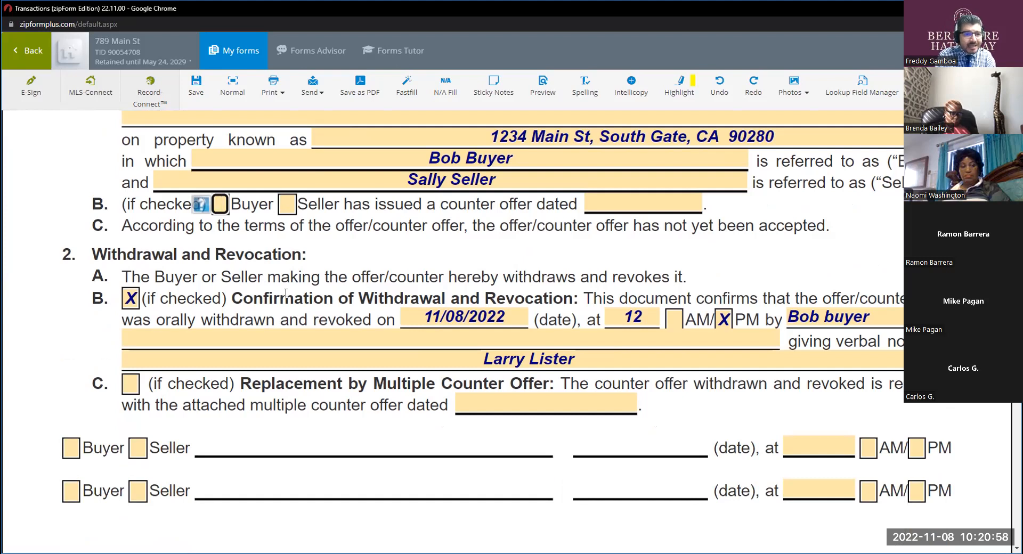
{"action": "scroll", "coordinate": [359, 237], "scroll_direction": "up", "scroll_amount": 3}
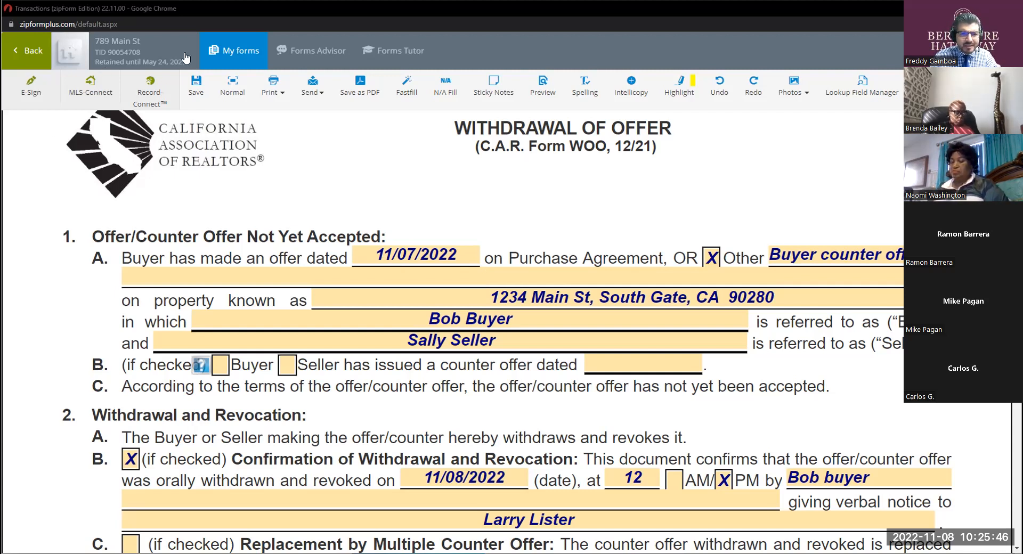
Look through the transaction's list of forms for the cancellation form.
{"action": "left_click", "coordinate": [216, 51]}
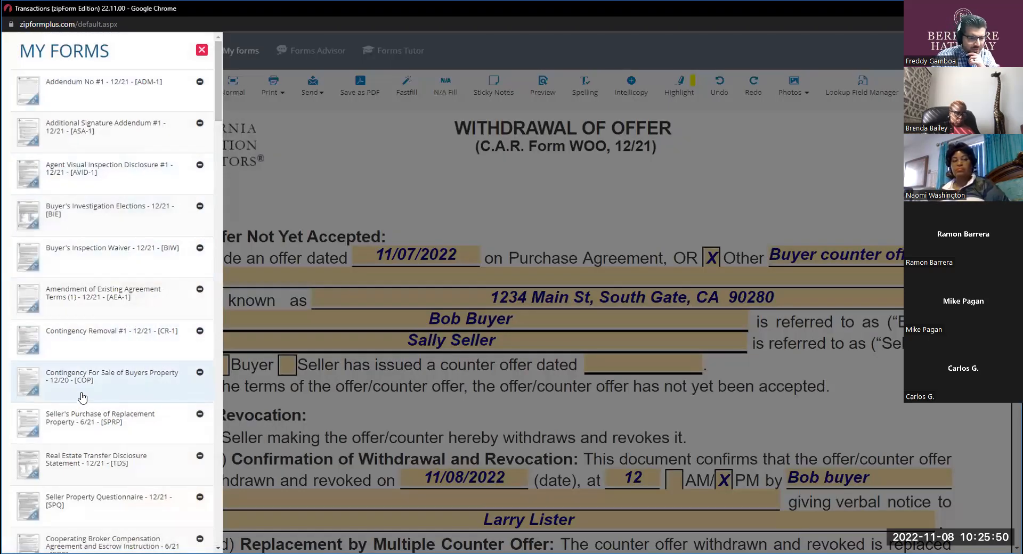
{"action": "scroll", "coordinate": [81, 397], "scroll_direction": "down", "scroll_amount": 7}
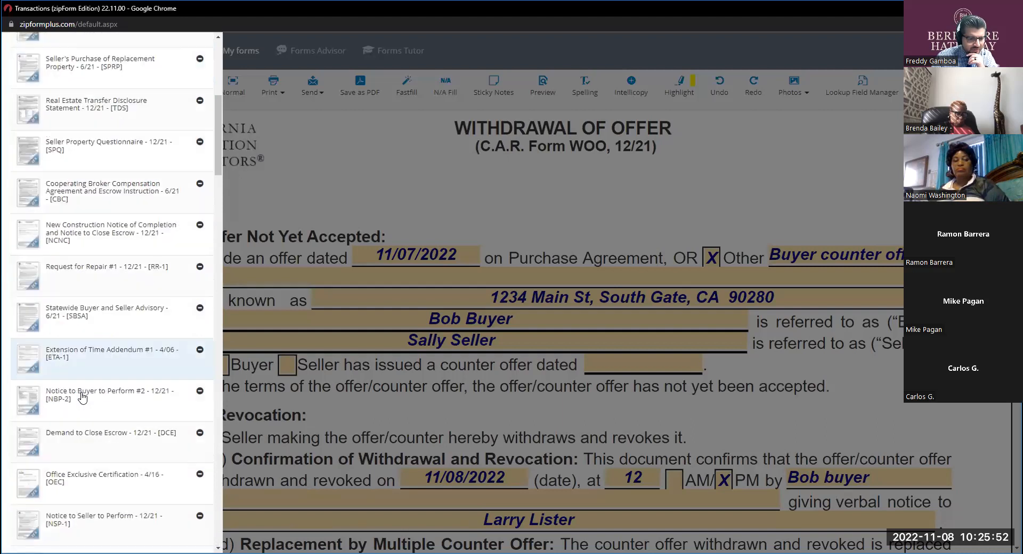
{"action": "scroll", "coordinate": [81, 397], "scroll_direction": "down", "scroll_amount": 7}
{"action": "scroll", "coordinate": [82, 397], "scroll_direction": "down", "scroll_amount": 8}
{"action": "scroll", "coordinate": [81, 397], "scroll_direction": "down", "scroll_amount": 8}
{"action": "scroll", "coordinate": [82, 397], "scroll_direction": "down", "scroll_amount": 6}
{"action": "scroll", "coordinate": [81, 397], "scroll_direction": "down", "scroll_amount": 5}
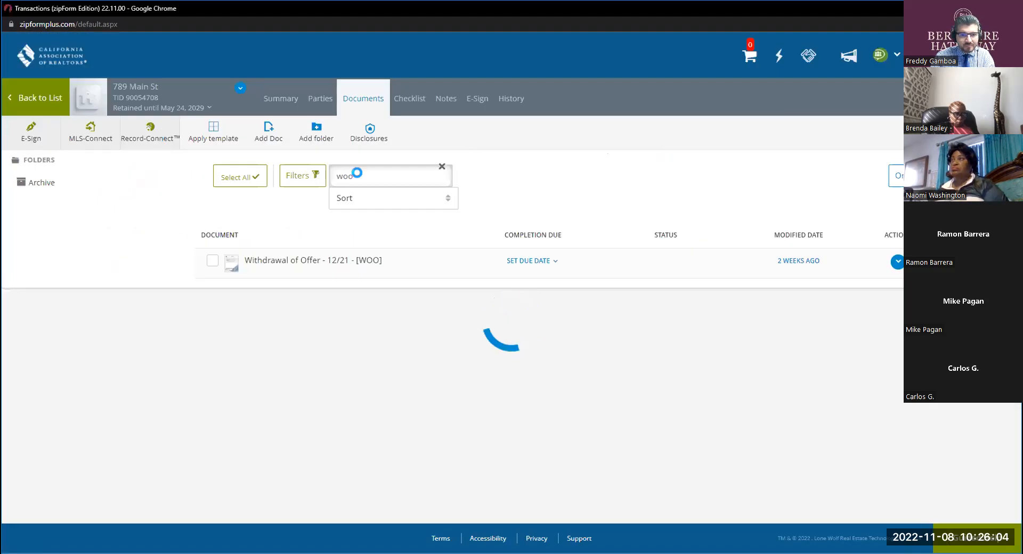
Search the transaction's documents for "cc" and open the Cancellation of Contract, Release of Deposit and Cancellation of Escrow form in full screen.
{"action": "double_click", "coordinate": [358, 174]}
{"action": "type", "text": "cc"}
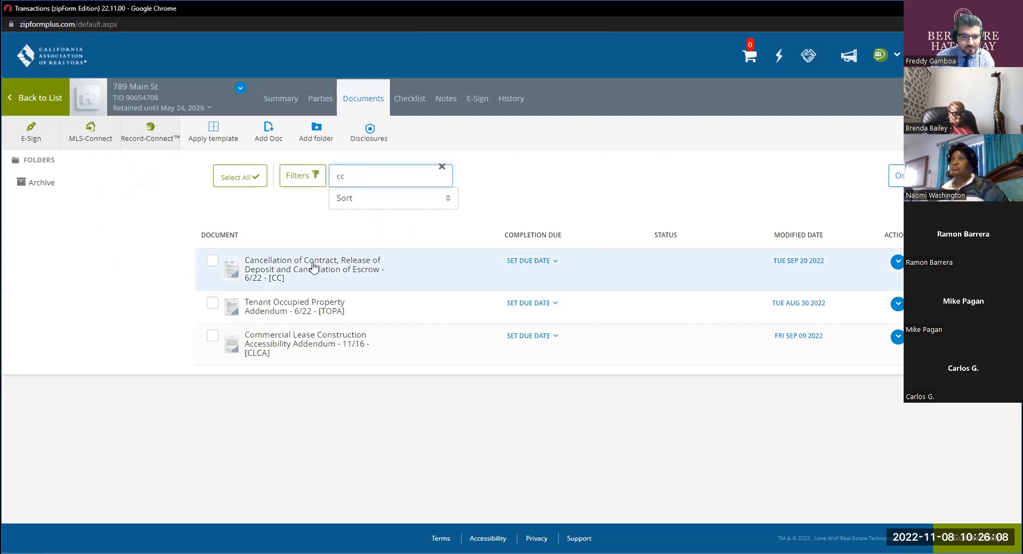
{"action": "left_click", "coordinate": [314, 267]}
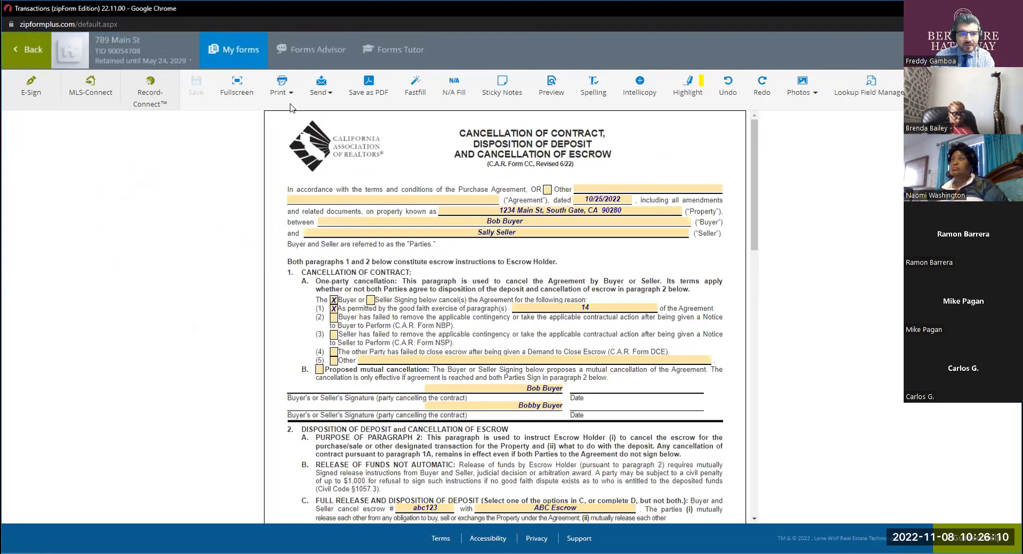
{"action": "left_click", "coordinate": [236, 84]}
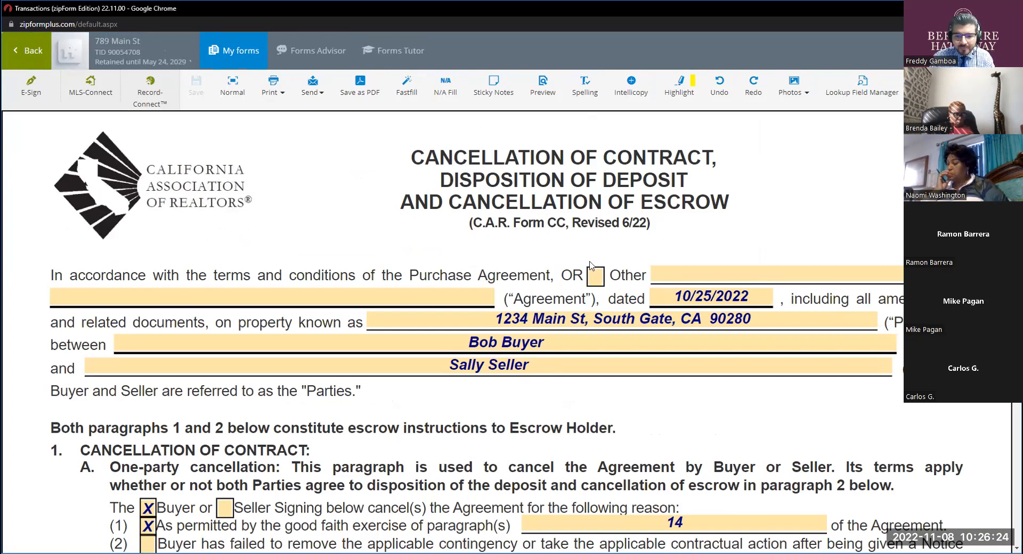
In paragraph 1A of the cancellation form, clear the paragraph number in reason (1) and uncheck both Buyer and reason (1).
{"action": "scroll", "coordinate": [590, 265], "scroll_direction": "down", "scroll_amount": 2}
{"action": "left_click", "coordinate": [693, 417]}
{"action": "key", "text": "BackSpace"}
{"action": "left_click", "coordinate": [643, 329]}
{"action": "scroll", "coordinate": [642, 329], "scroll_direction": "up", "scroll_amount": 2}
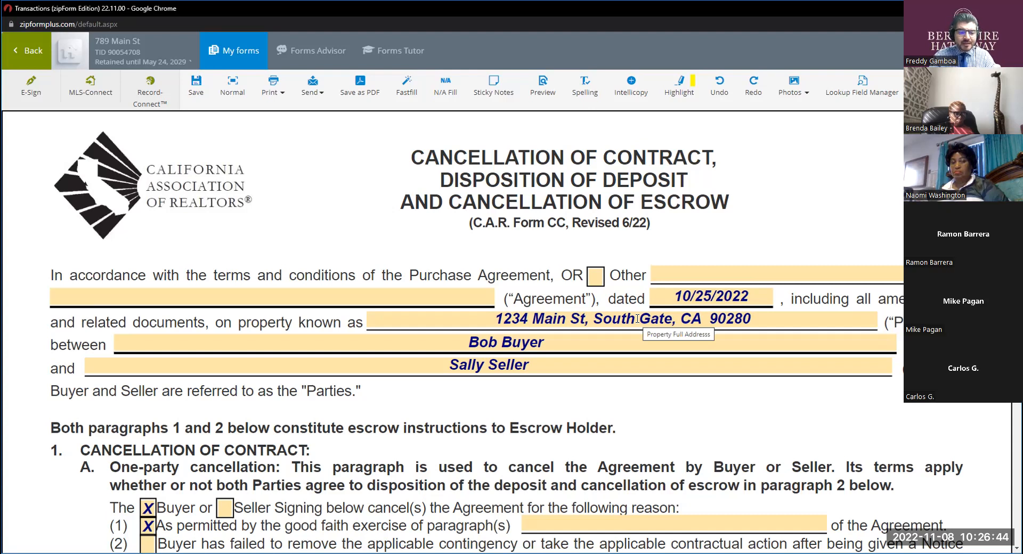
{"action": "scroll", "coordinate": [637, 322], "scroll_direction": "down", "scroll_amount": 1}
{"action": "left_click", "coordinate": [147, 454]}
{"action": "scroll", "coordinate": [544, 411], "scroll_direction": "up", "scroll_amount": 1}
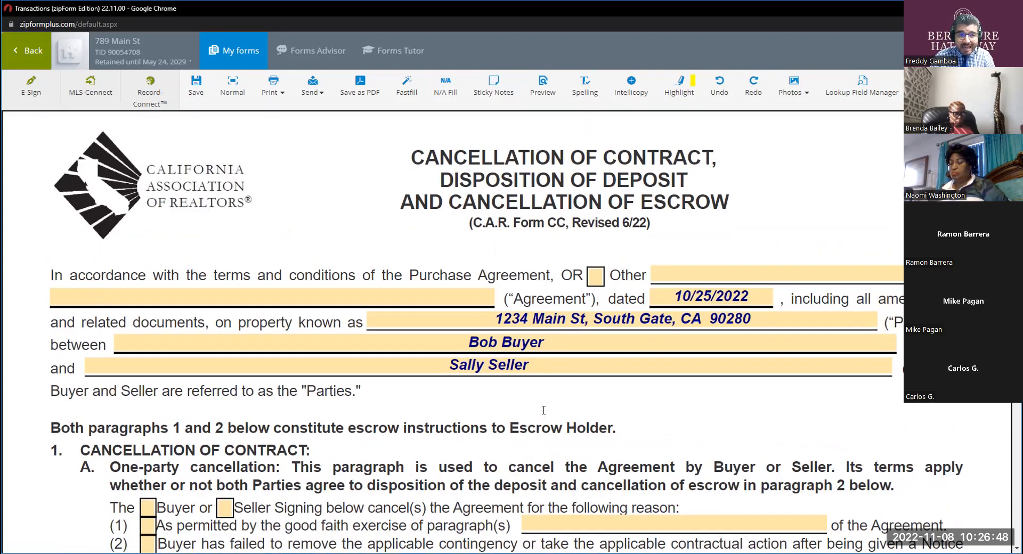
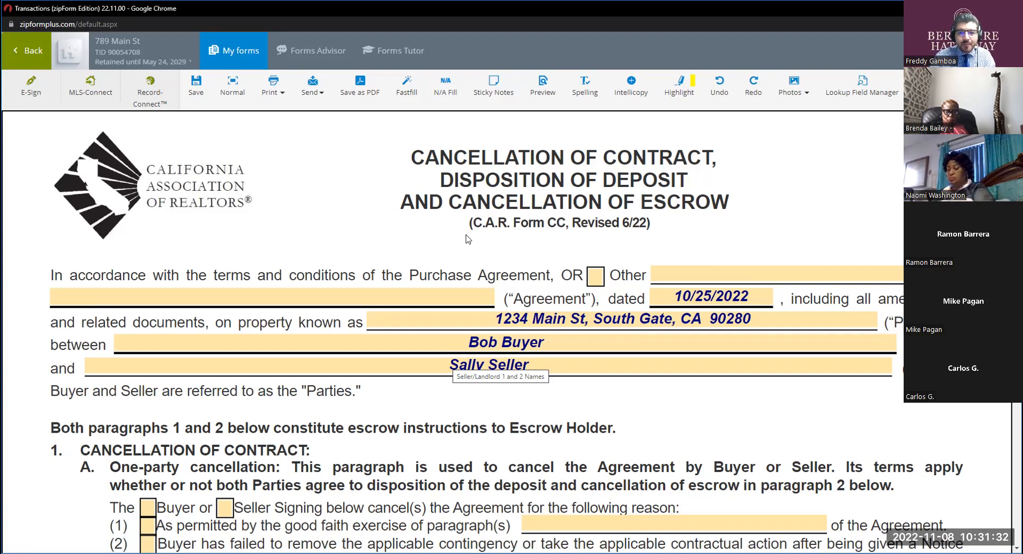
{"action": "key", "text": "ctrl"}
{"action": "key", "text": "ctrl"}
{"action": "key", "text": "ctrl"}
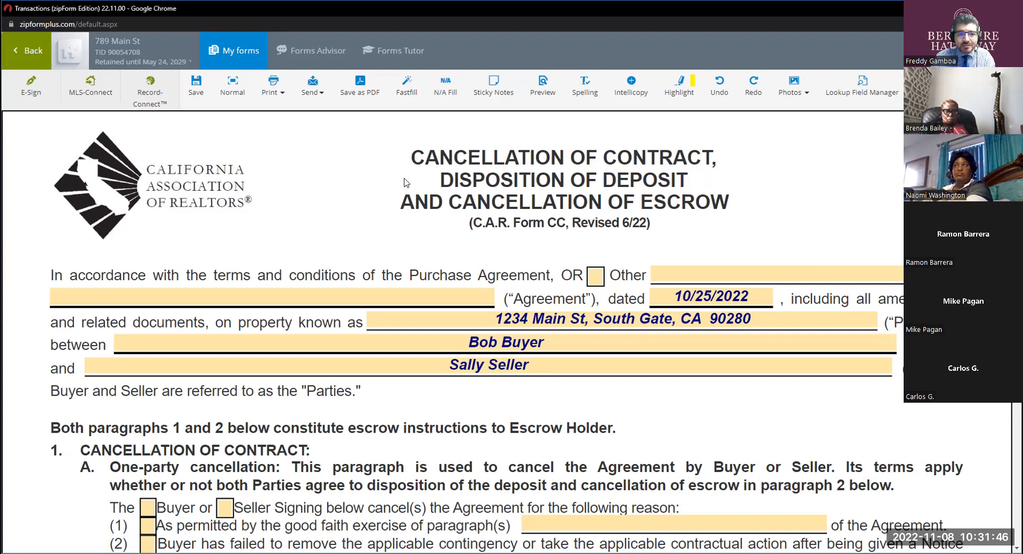
{"action": "left_click", "coordinate": [456, 169]}
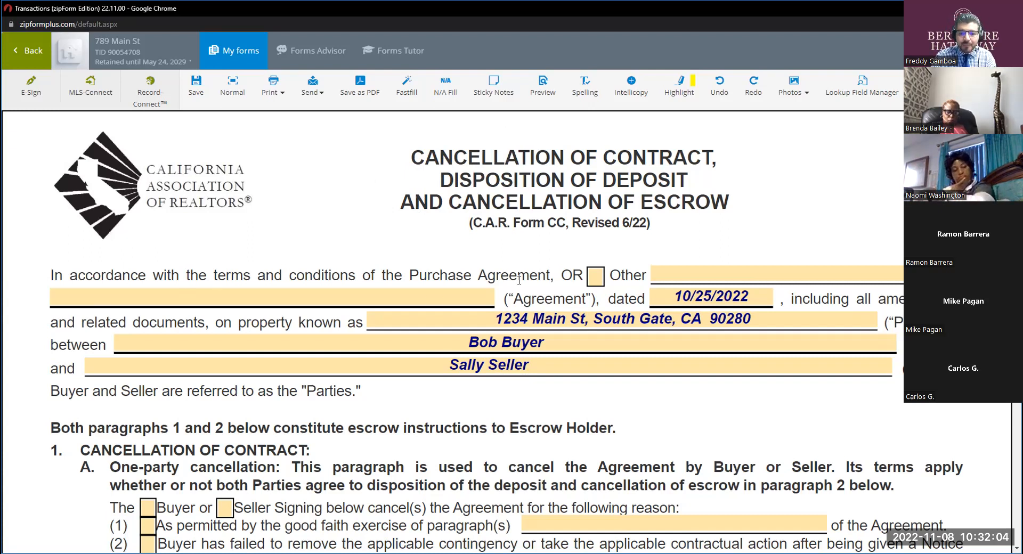
{"action": "left_click", "coordinate": [592, 276]}
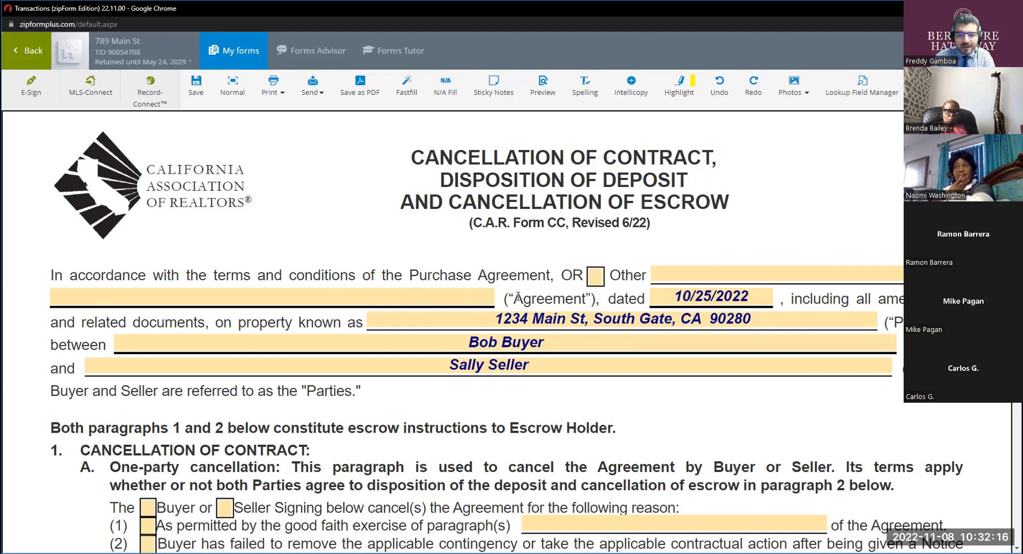
Set the Agreement date in the form's opening paragraph to 11/02/2022.
{"action": "left_click", "coordinate": [737, 296]}
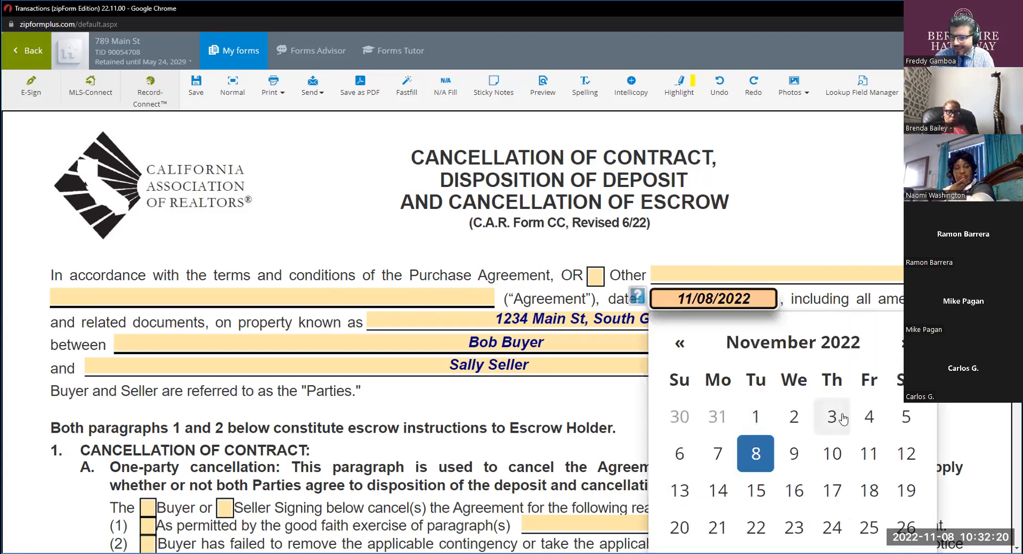
{"action": "left_click", "coordinate": [867, 416]}
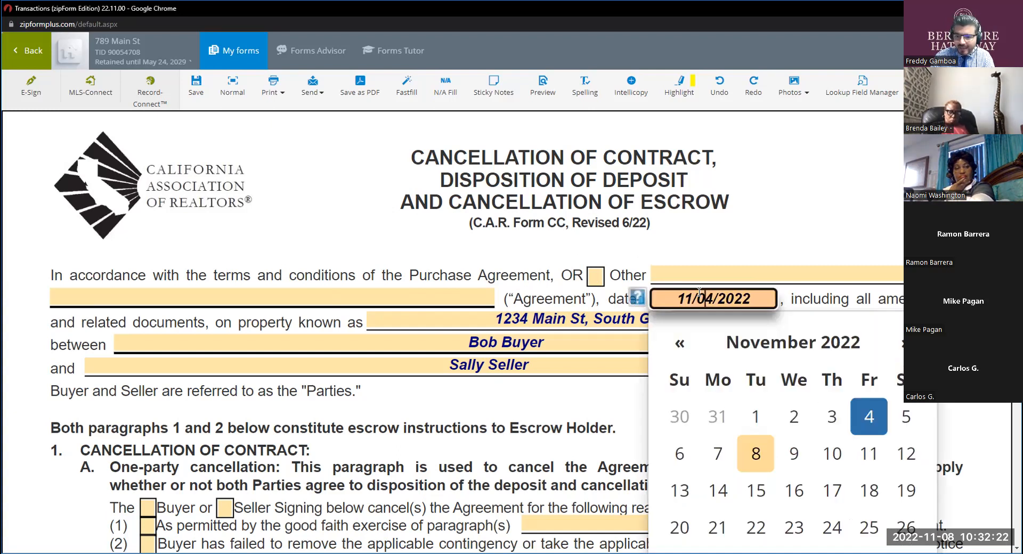
{"action": "left_click", "coordinate": [794, 416]}
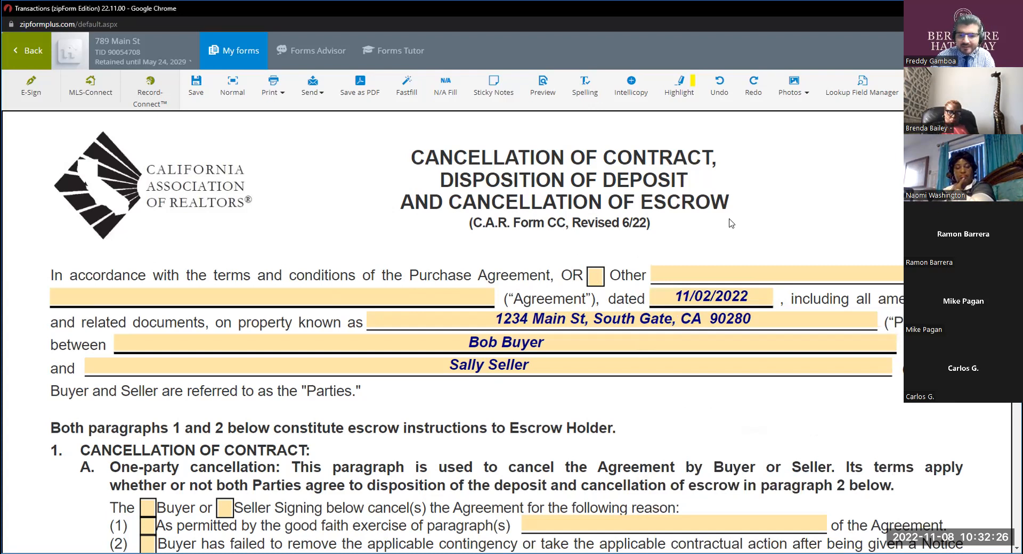
In paragraph 1A, check Seller as the cancelling party and reason (2), Buyer's failure to remove the contingency after a Notice to Buyer to Perform.
{"action": "scroll", "coordinate": [596, 298], "scroll_direction": "down", "scroll_amount": 1}
{"action": "scroll", "coordinate": [595, 298], "scroll_direction": "down", "scroll_amount": 2}
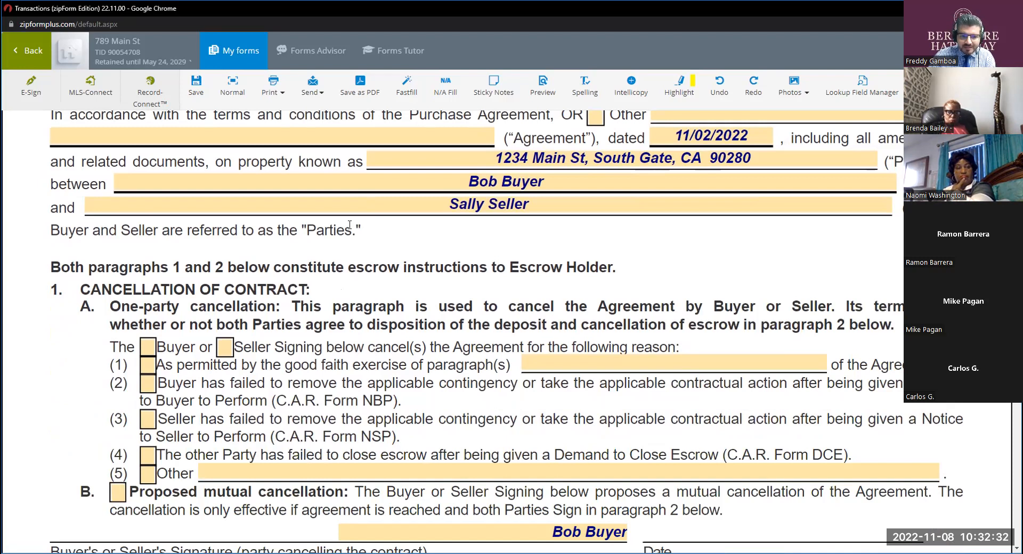
{"action": "left_click_drag", "start_coordinate": [351, 230], "coordinate": [301, 231]}
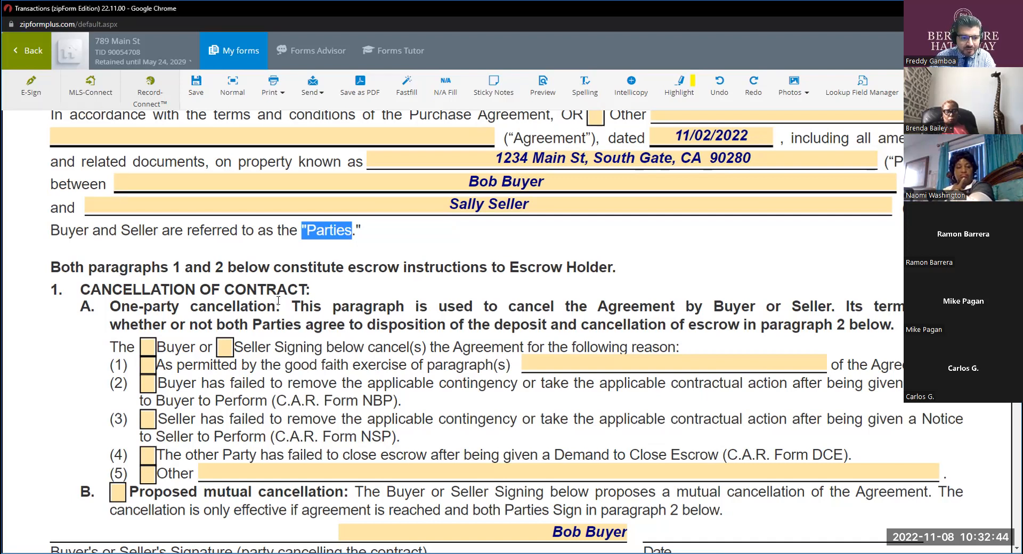
{"action": "scroll", "coordinate": [283, 300], "scroll_direction": "down", "scroll_amount": 1}
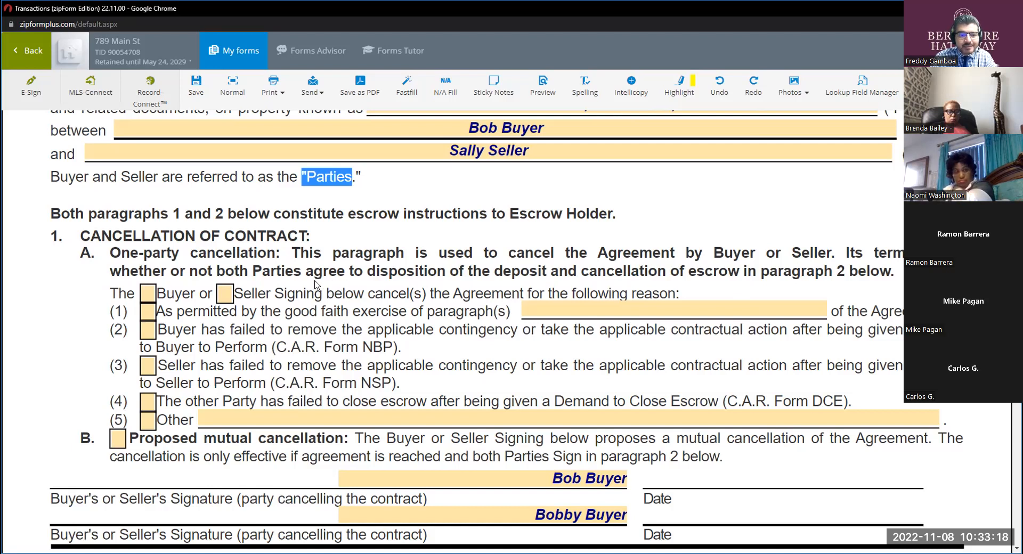
{"action": "left_click", "coordinate": [224, 296]}
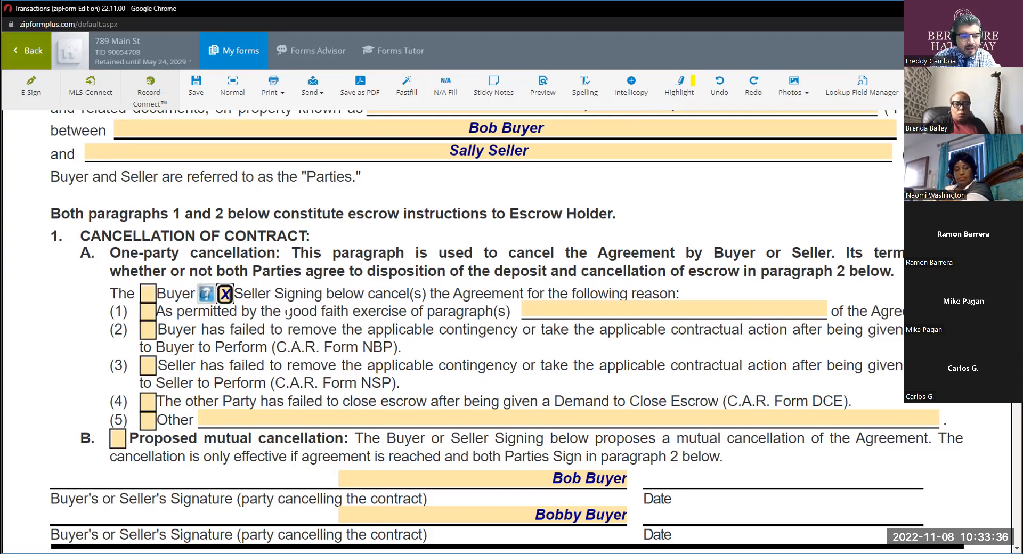
{"action": "scroll", "coordinate": [289, 314], "scroll_direction": "down", "scroll_amount": 1}
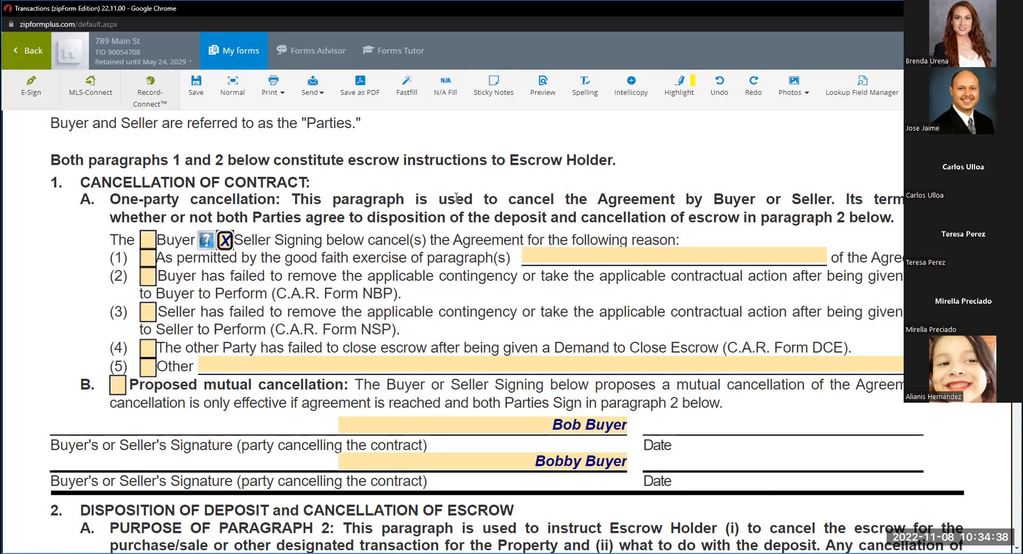
{"action": "left_click", "coordinate": [144, 282]}
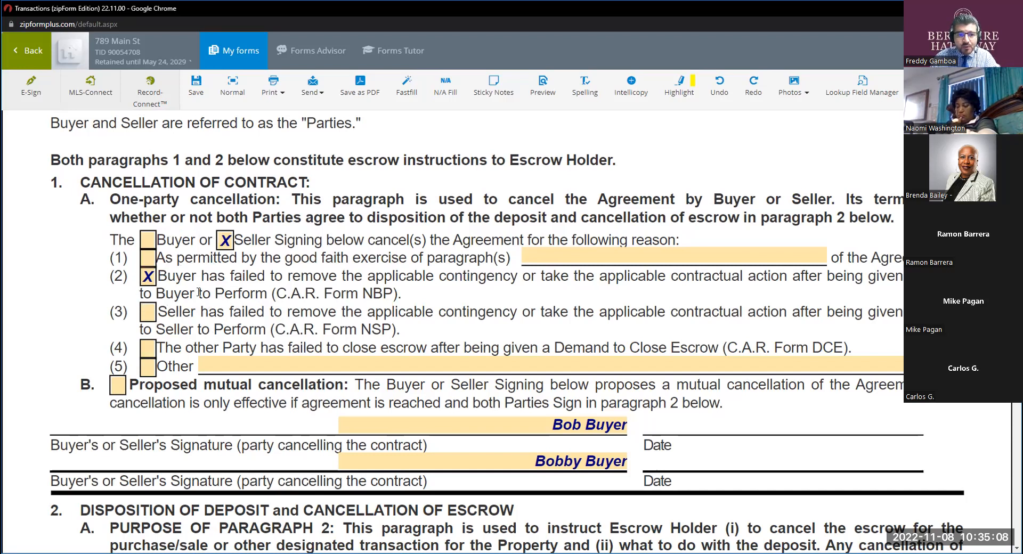
Clear the buyers' names from both signature lines for the party cancelling the contract.
{"action": "scroll", "coordinate": [198, 293], "scroll_direction": "up", "scroll_amount": 5}
{"action": "scroll", "coordinate": [435, 266], "scroll_direction": "down", "scroll_amount": 3}
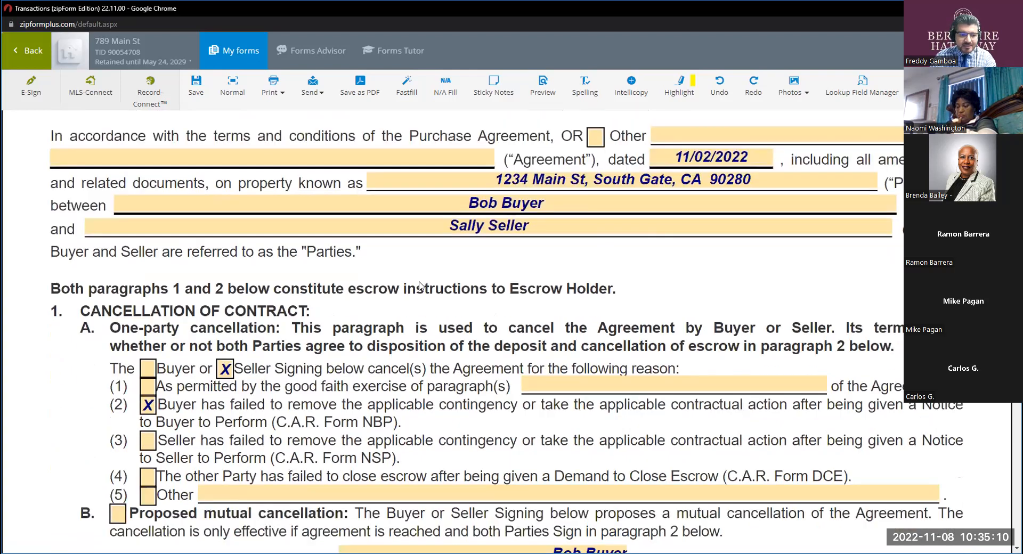
{"action": "scroll", "coordinate": [419, 286], "scroll_direction": "down", "scroll_amount": 1}
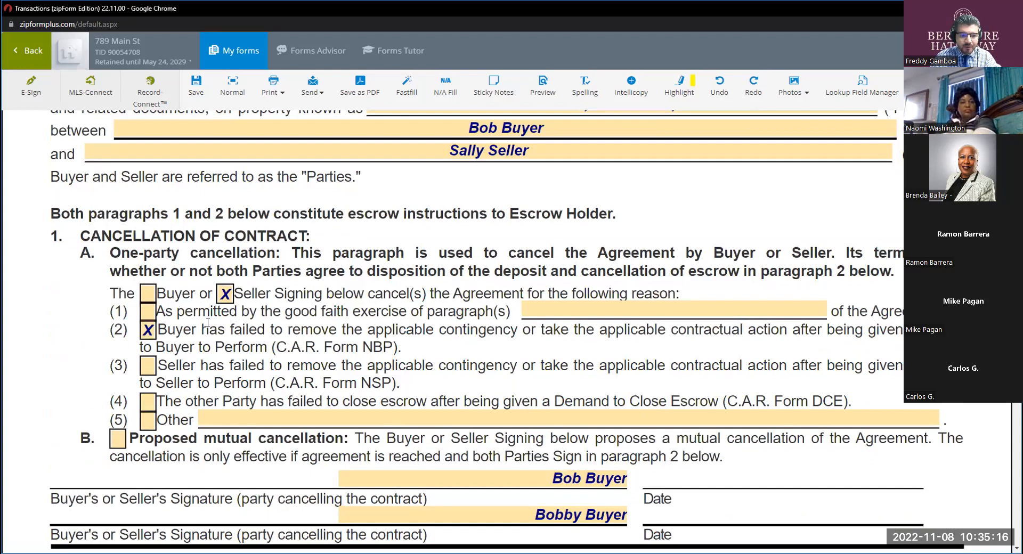
{"action": "scroll", "coordinate": [307, 314], "scroll_direction": "down", "scroll_amount": 2}
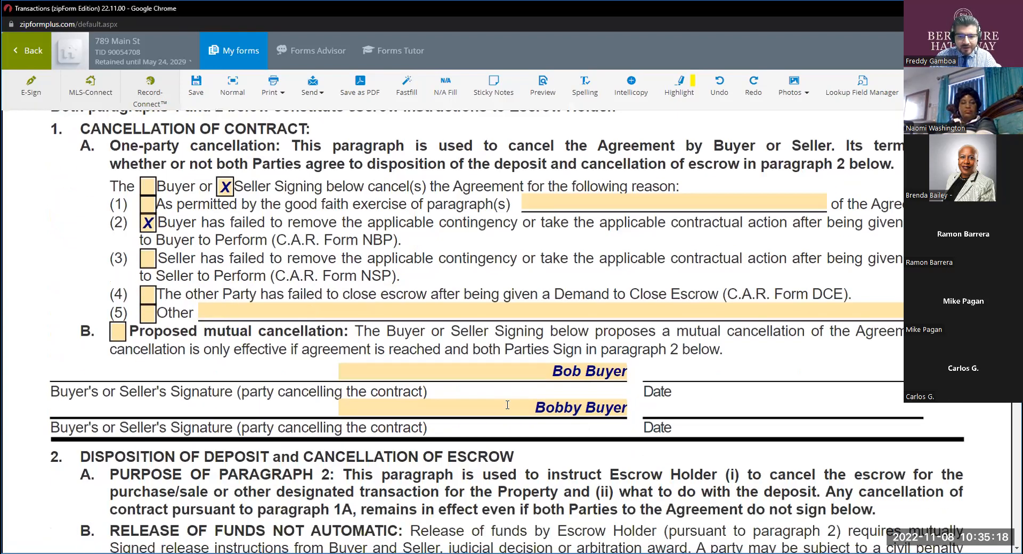
{"action": "double_click", "coordinate": [548, 372]}
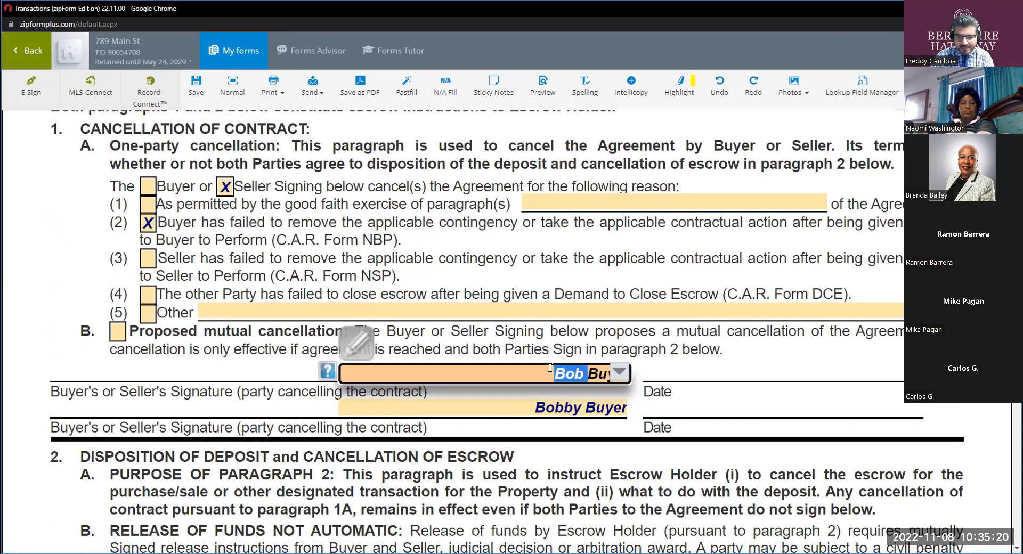
{"action": "key", "text": "BackSpace"}
{"action": "key", "text": "BackSpace"}
{"action": "key", "text": "BackSpace"}
{"action": "key", "text": "BackSpace"}
{"action": "key", "text": "BackSpace"}
{"action": "key", "text": "BackSpace"}
{"action": "key", "text": "BackSpace"}
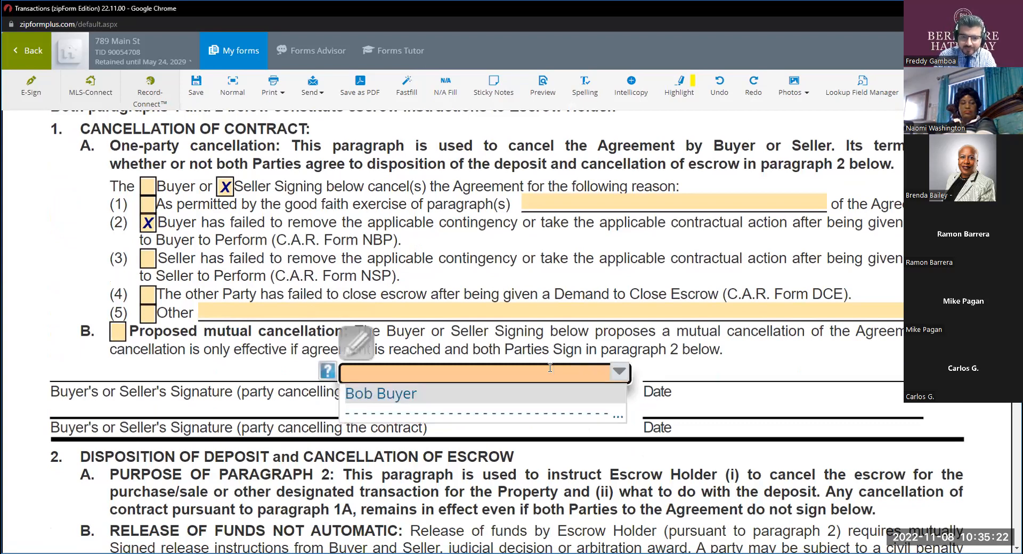
{"action": "left_click", "coordinate": [576, 350]}
{"action": "double_click", "coordinate": [593, 411]}
{"action": "key", "text": "BackSpace"}
{"action": "key", "text": "BackSpace"}
{"action": "key", "text": "BackSpace"}
{"action": "key", "text": "BackSpace"}
{"action": "key", "text": "BackSpace"}
{"action": "key", "text": "BackSpace"}
{"action": "key", "text": "BackSpace"}
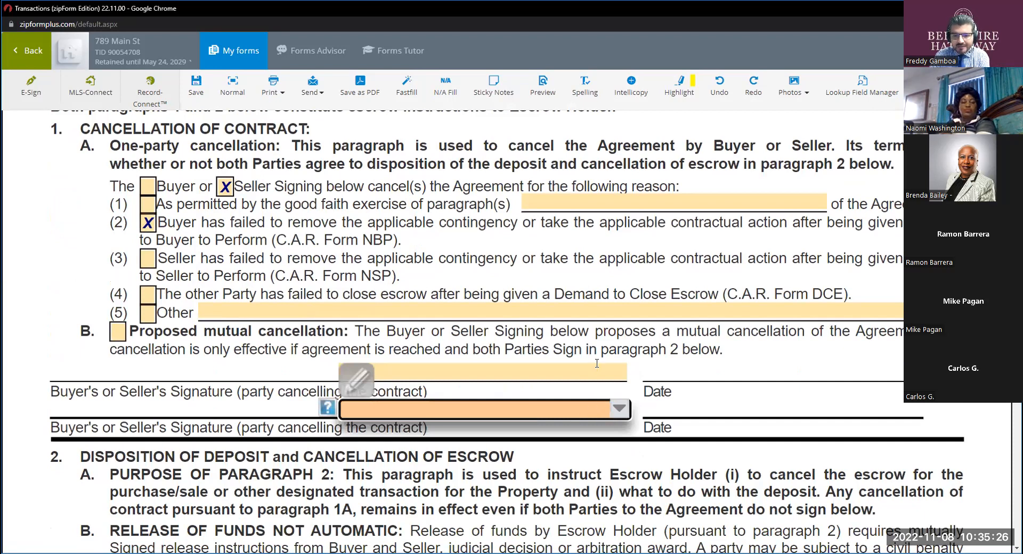
Enter the seller's full name on the first signature line for the party cancelling the contract.
{"action": "left_click", "coordinate": [586, 365]}
{"action": "type", "text": "Sell"}
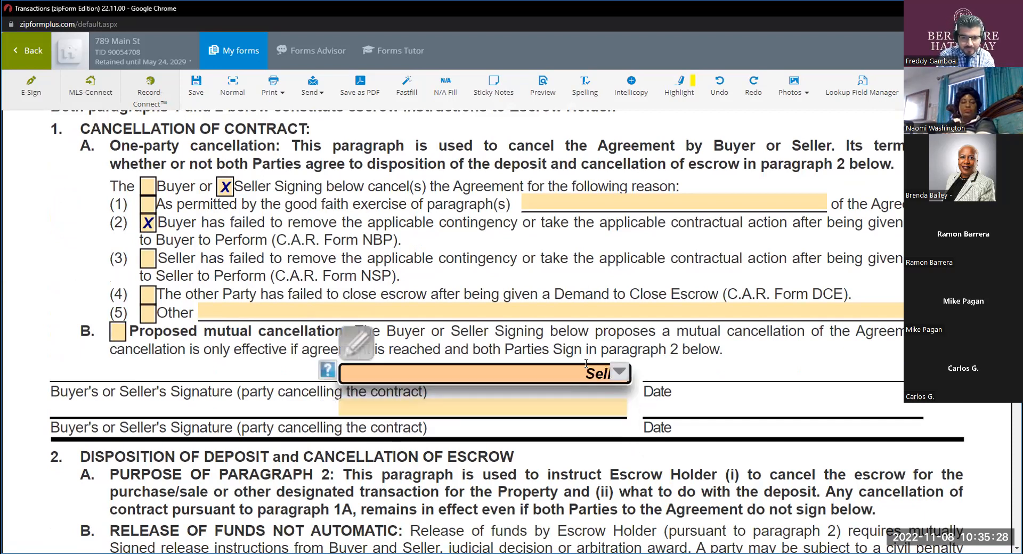
{"action": "key", "text": "BackSpace"}
{"action": "key", "text": "BackSpace"}
{"action": "key", "text": "BackSpace"}
{"action": "key", "text": "BackSpace"}
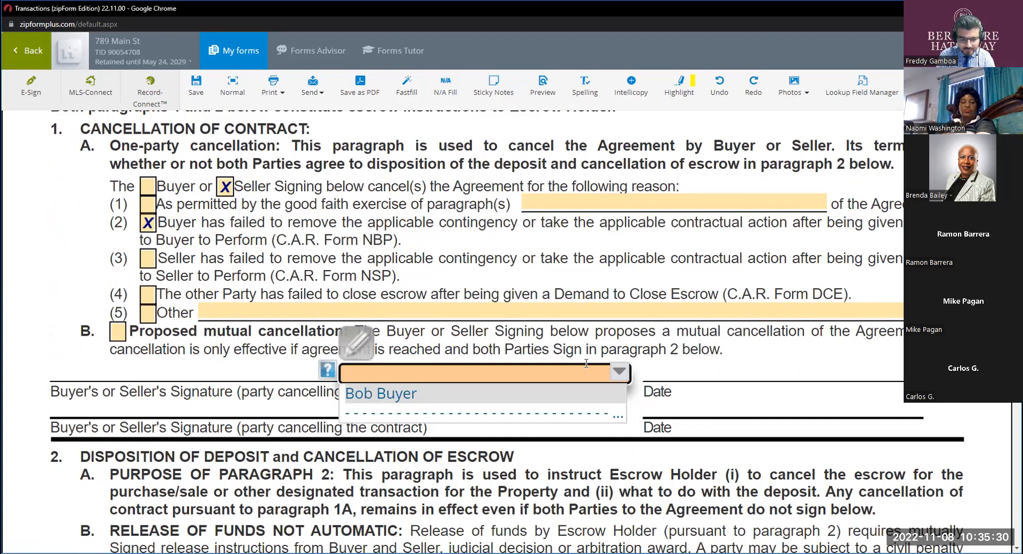
{"action": "type", "text": "Sally"}
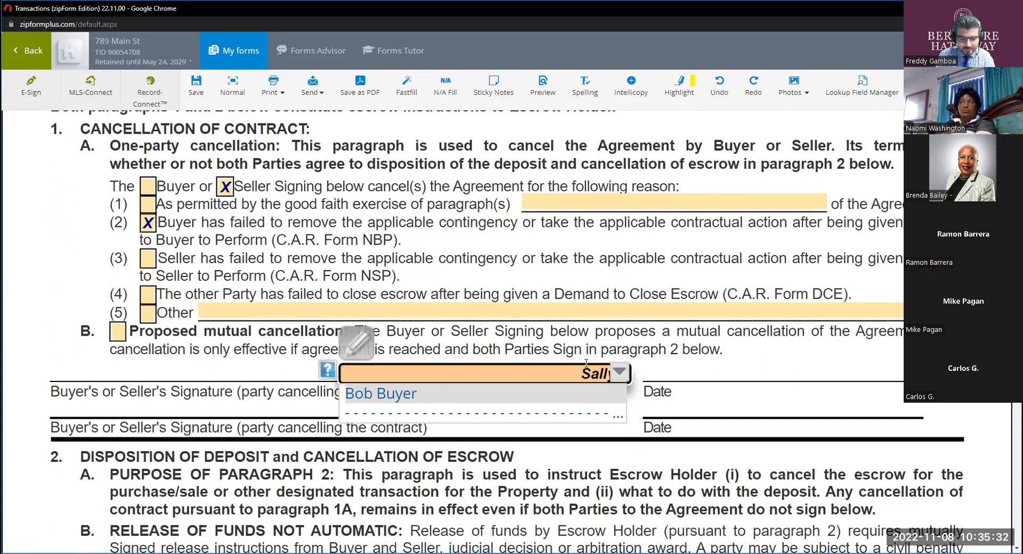
{"action": "type", "text": " Seller"}
{"action": "key", "text": "Return"}
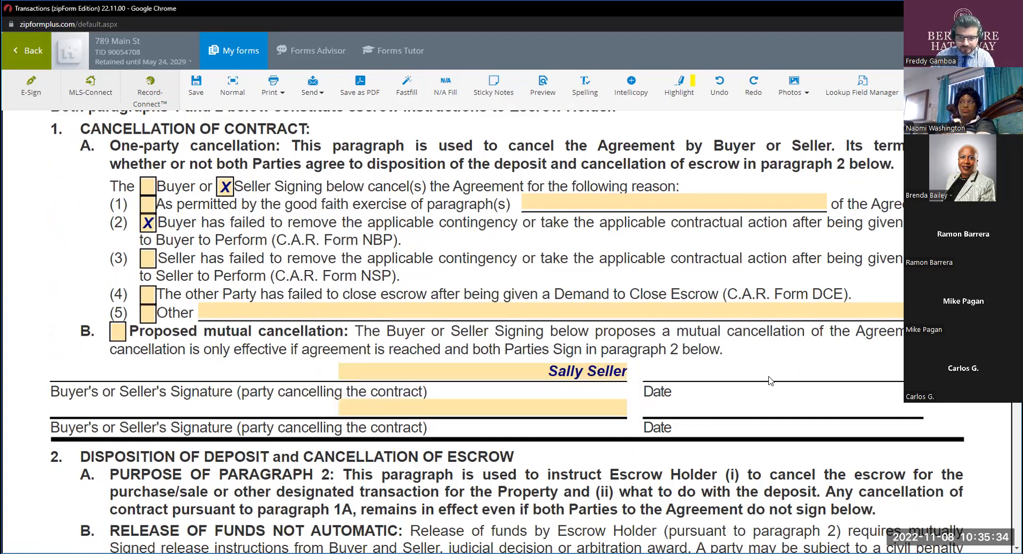
Review paragraph 2 on disposition of deposit and cancellation of escrow, from its purpose through the instruction to complete either C or D.
{"action": "scroll", "coordinate": [674, 370], "scroll_direction": "down", "scroll_amount": 2}
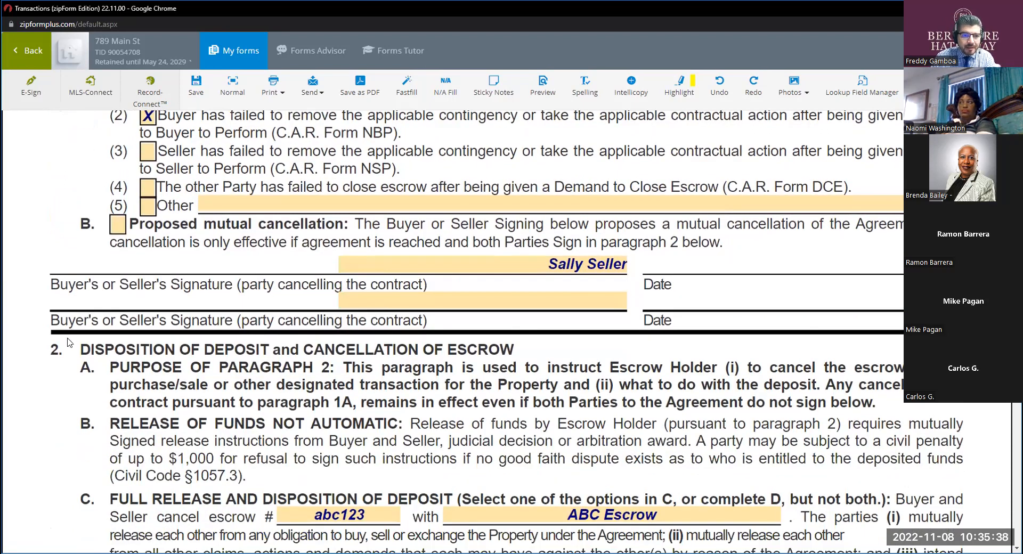
{"action": "scroll", "coordinate": [68, 341], "scroll_direction": "down", "scroll_amount": 1}
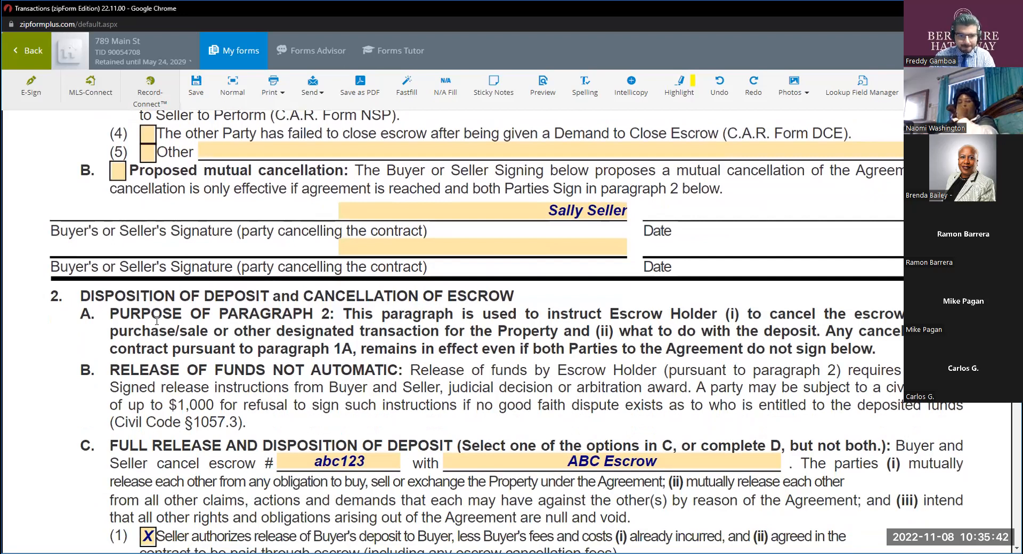
{"action": "scroll", "coordinate": [200, 301], "scroll_direction": "down", "scroll_amount": 1}
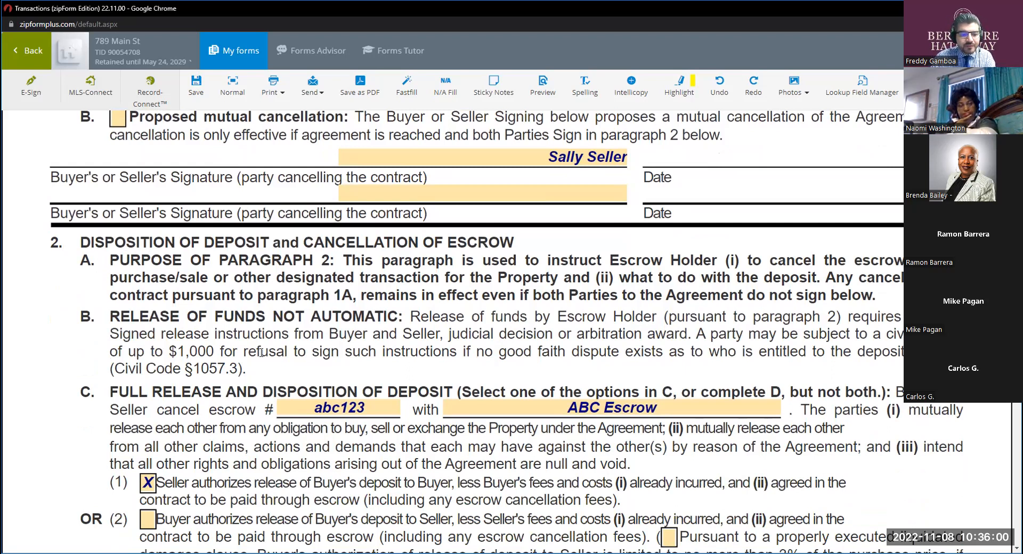
{"action": "scroll", "coordinate": [261, 352], "scroll_direction": "down", "scroll_amount": 2}
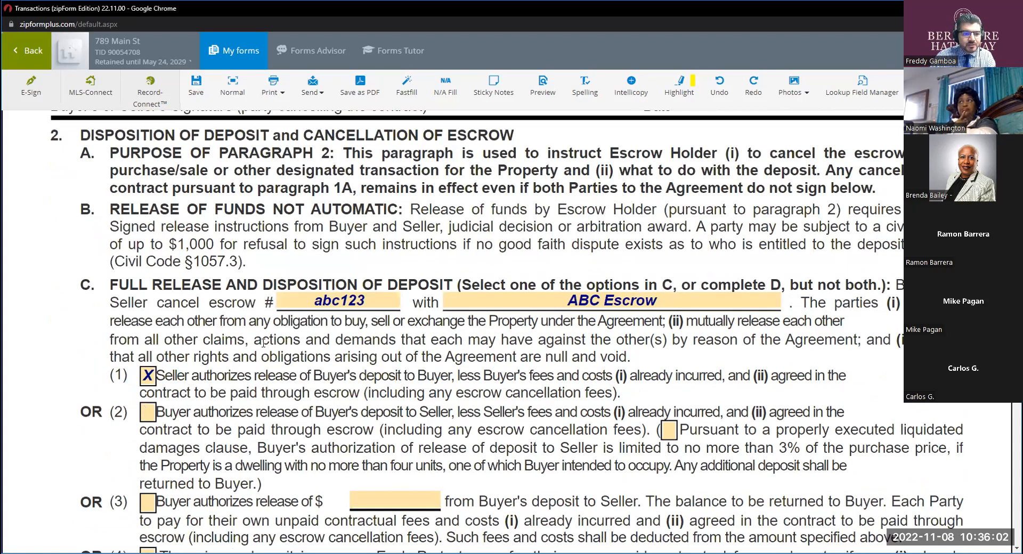
{"action": "scroll", "coordinate": [263, 342], "scroll_direction": "up", "scroll_amount": 1}
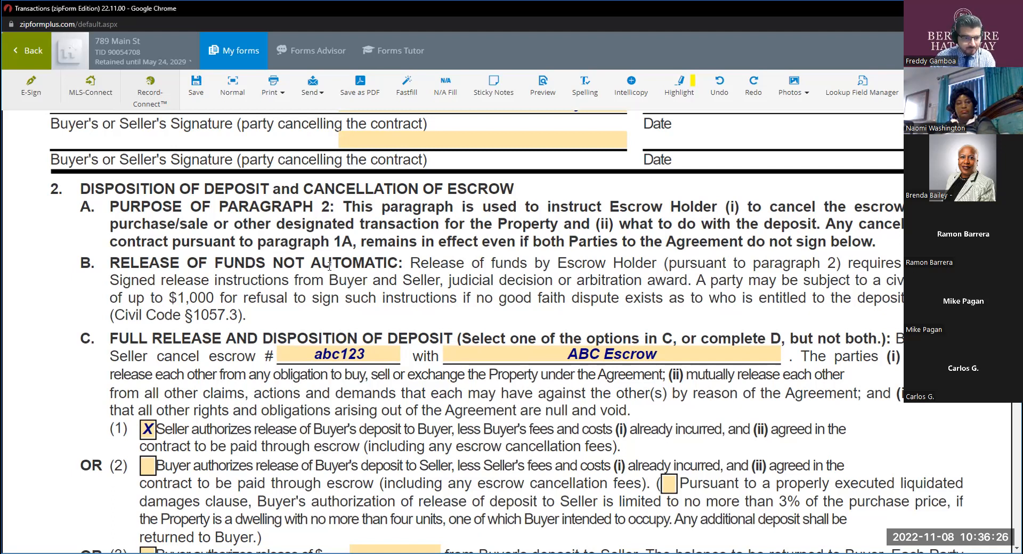
{"action": "scroll", "coordinate": [326, 262], "scroll_direction": "down", "scroll_amount": 1}
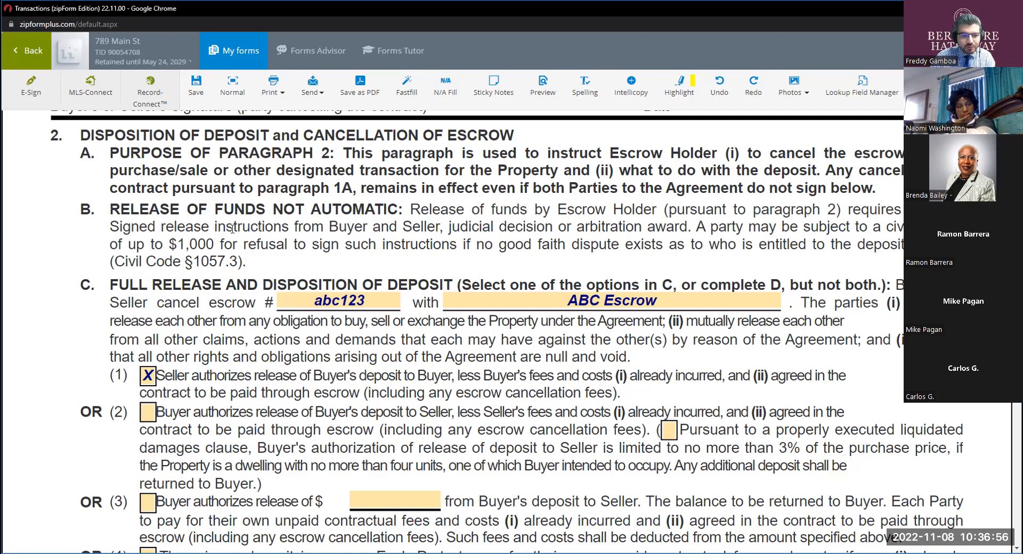
{"action": "scroll", "coordinate": [230, 226], "scroll_direction": "down", "scroll_amount": 1}
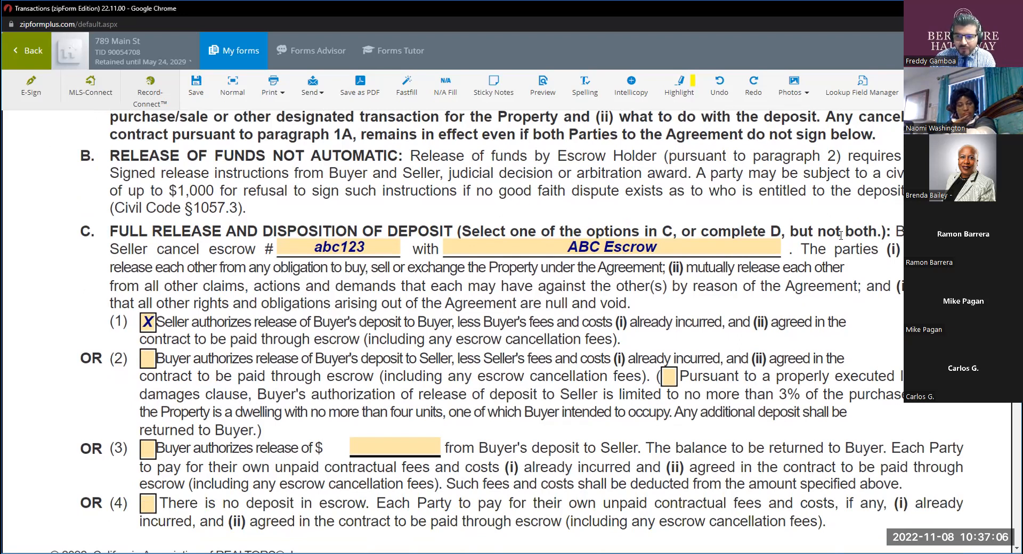
{"action": "left_click_drag", "start_coordinate": [799, 233], "coordinate": [876, 231]}
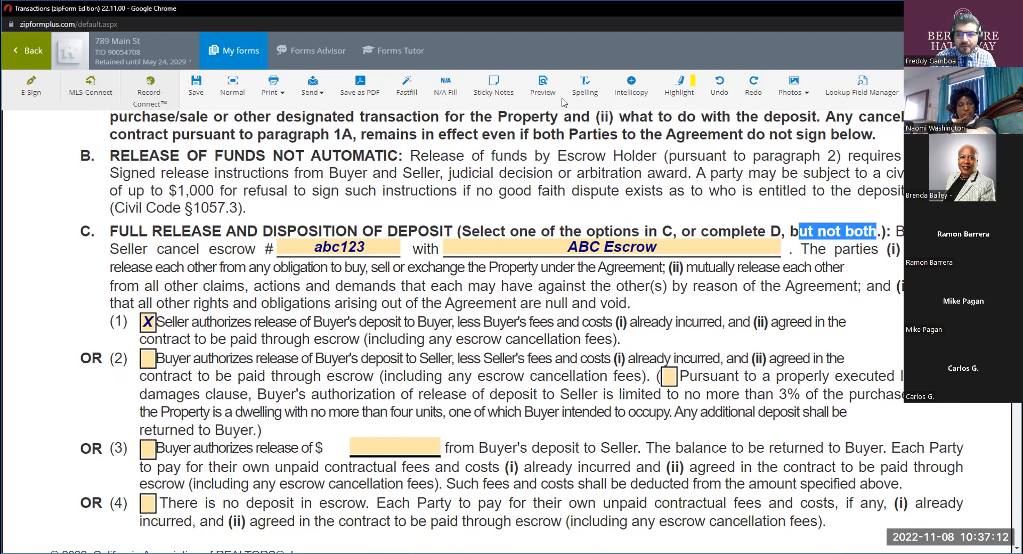
{"action": "left_click", "coordinate": [875, 267]}
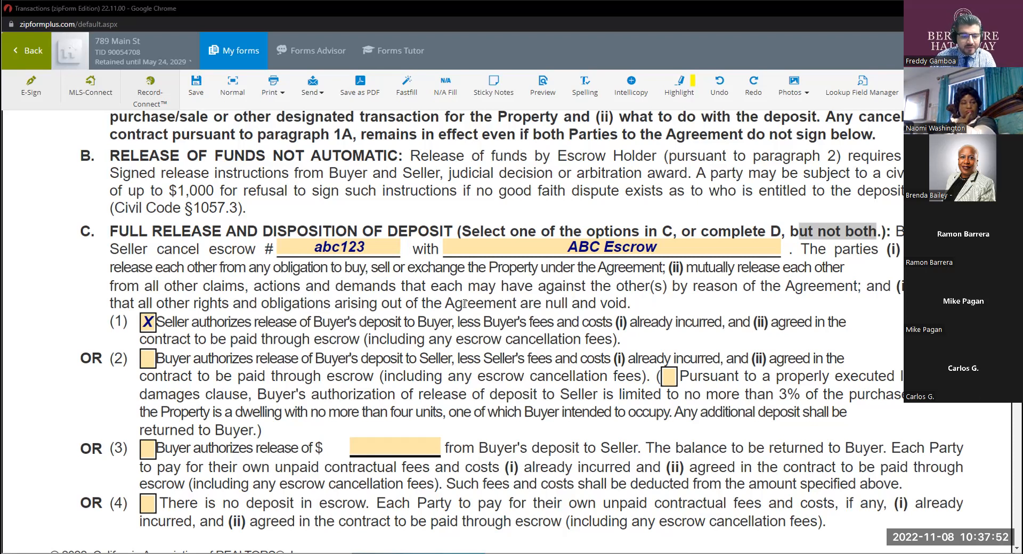
Uncheck option (1), Seller's release of the deposit to Buyer, in paragraph 2C and review the remaining release options.
{"action": "scroll", "coordinate": [464, 303], "scroll_direction": "down", "scroll_amount": 1}
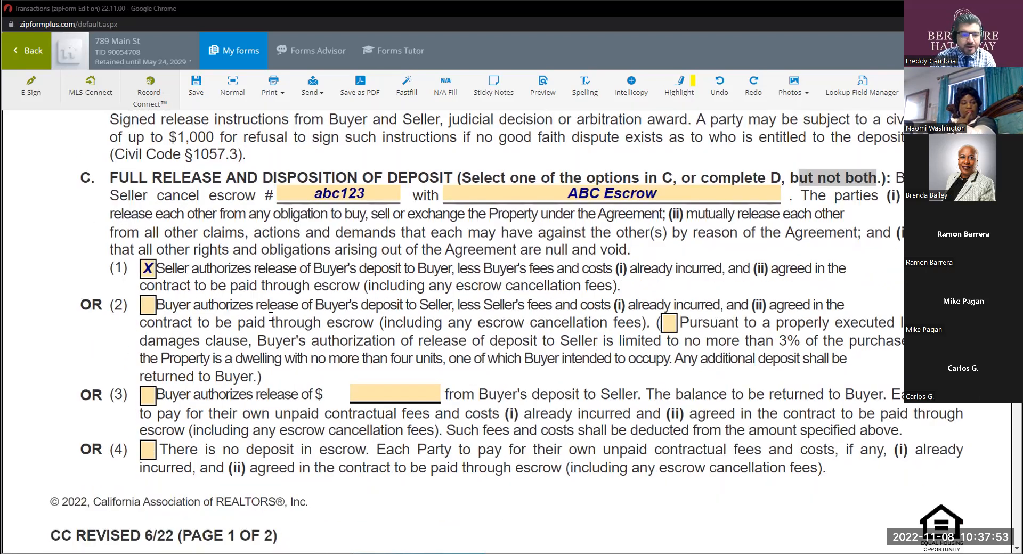
{"action": "left_click", "coordinate": [153, 275]}
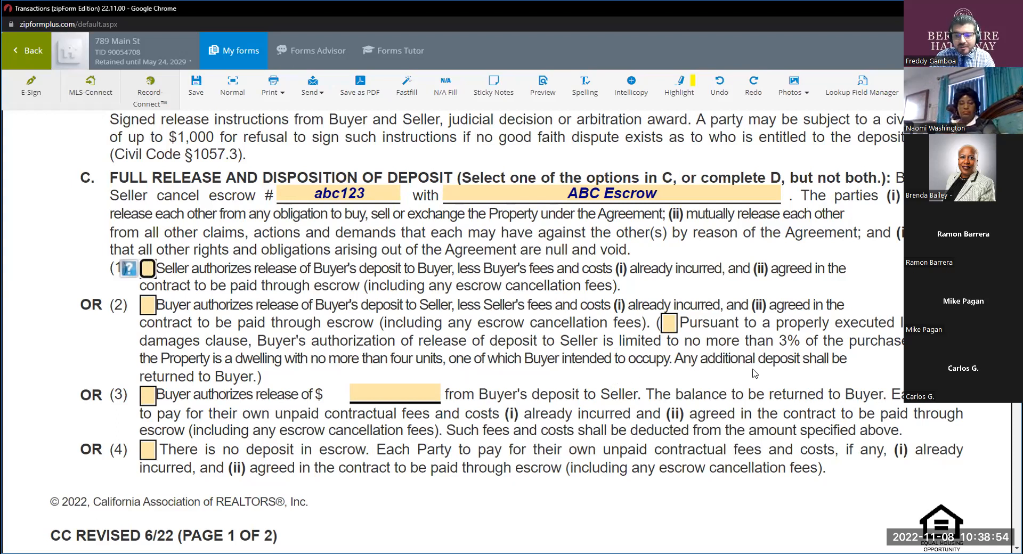
{"action": "left_click_drag", "start_coordinate": [253, 376], "coordinate": [155, 377]}
{"action": "scroll", "coordinate": [334, 373], "scroll_direction": "down", "scroll_amount": 1}
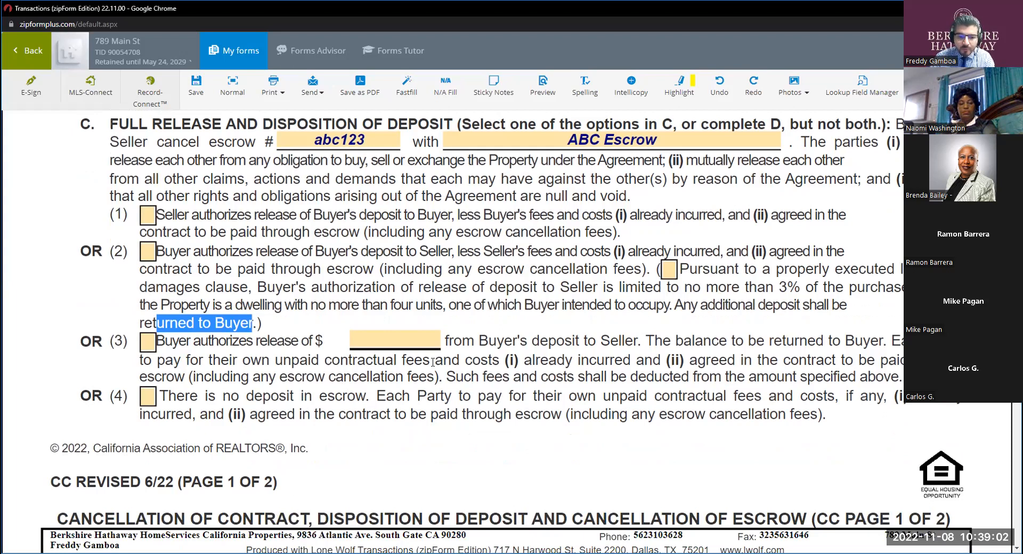
{"action": "left_click", "coordinate": [402, 341]}
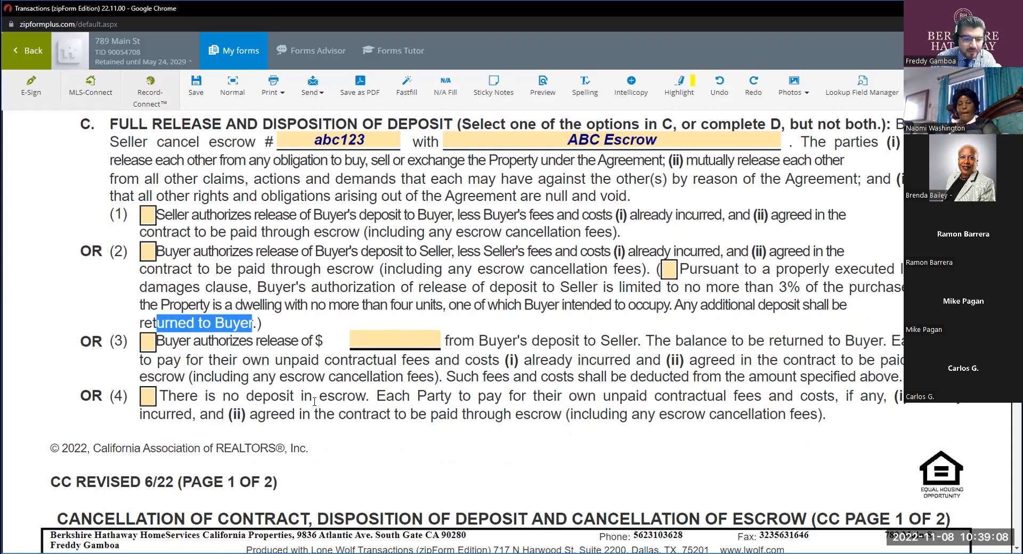
Check option (4), no deposit in escrow, in paragraph 2C and clear it again.
{"action": "scroll", "coordinate": [185, 390], "scroll_direction": "down", "scroll_amount": 1}
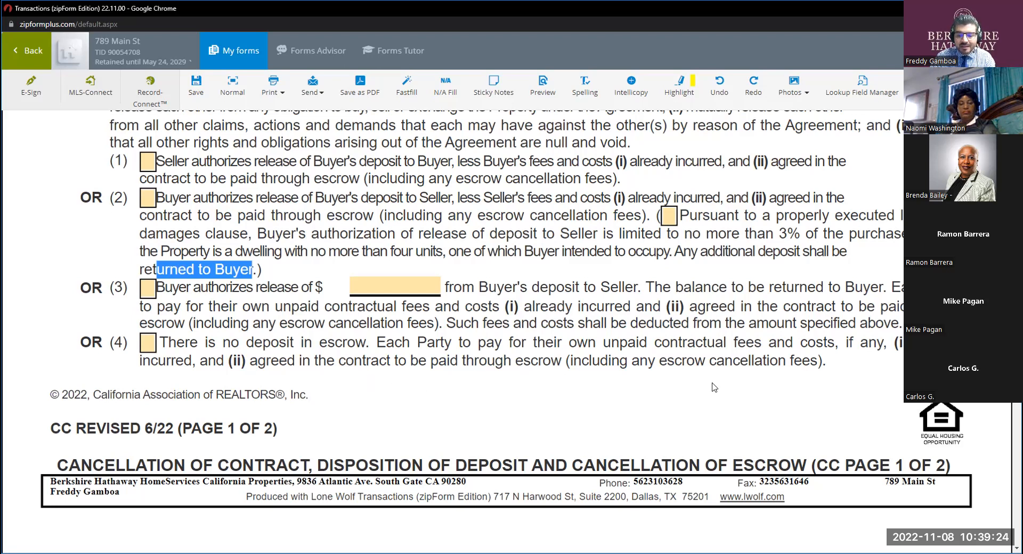
{"action": "scroll", "coordinate": [492, 355], "scroll_direction": "up", "scroll_amount": 2}
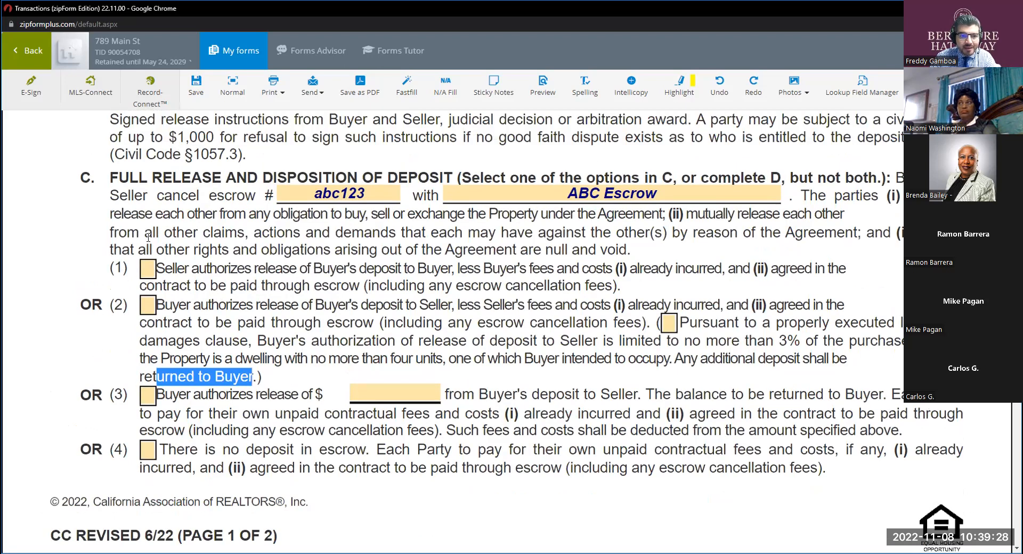
{"action": "left_click", "coordinate": [237, 328]}
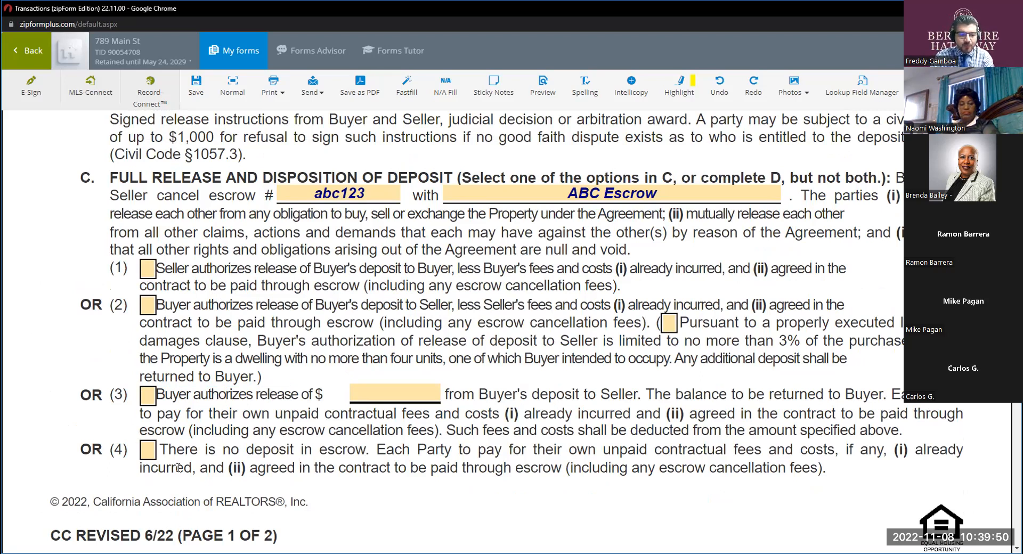
{"action": "left_click", "coordinate": [148, 450]}
{"action": "left_click", "coordinate": [381, 472]}
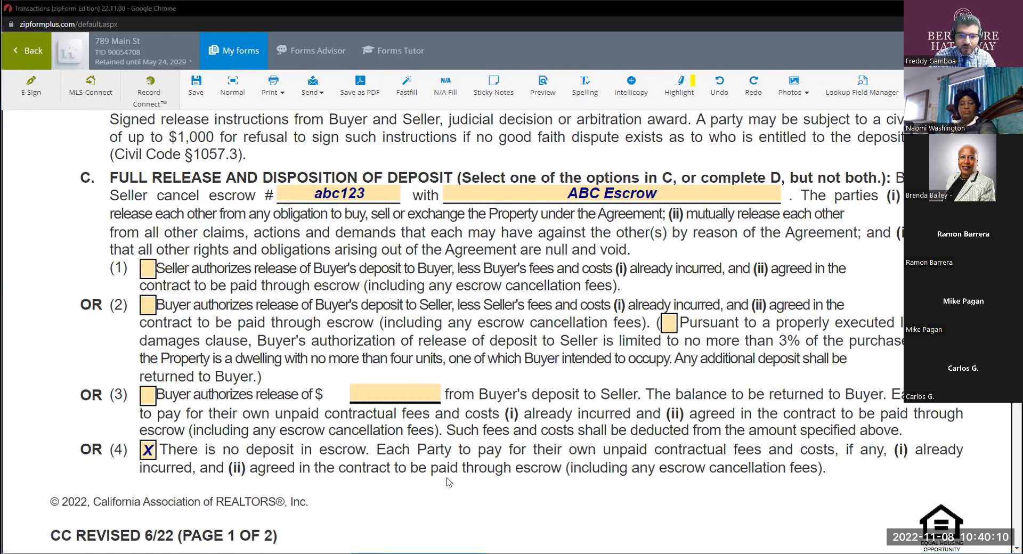
{"action": "left_click", "coordinate": [146, 452]}
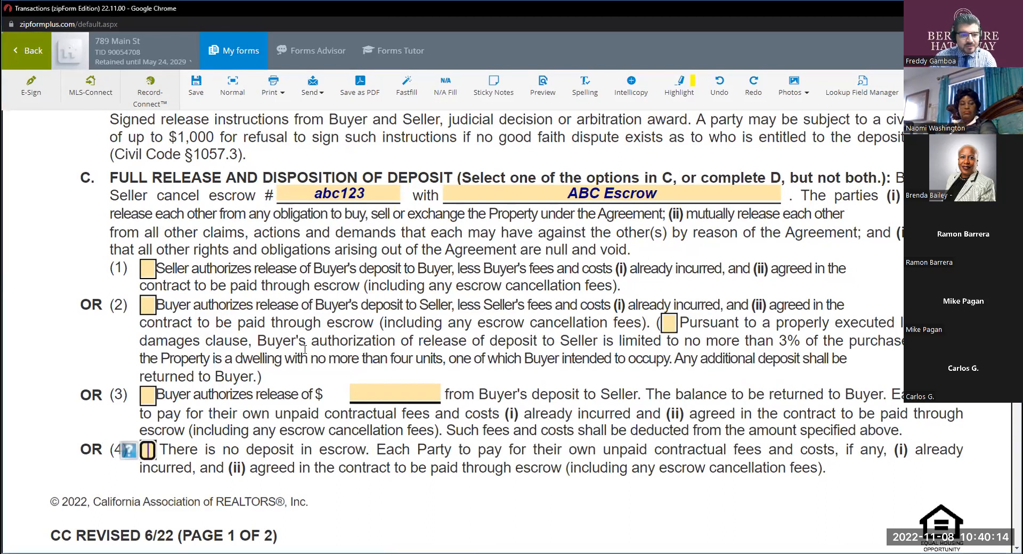
Uncheck reason (2), Buyer's failure to remove the contingency or act, in paragraph 1A and check it again.
{"action": "scroll", "coordinate": [363, 349], "scroll_direction": "up", "scroll_amount": 6}
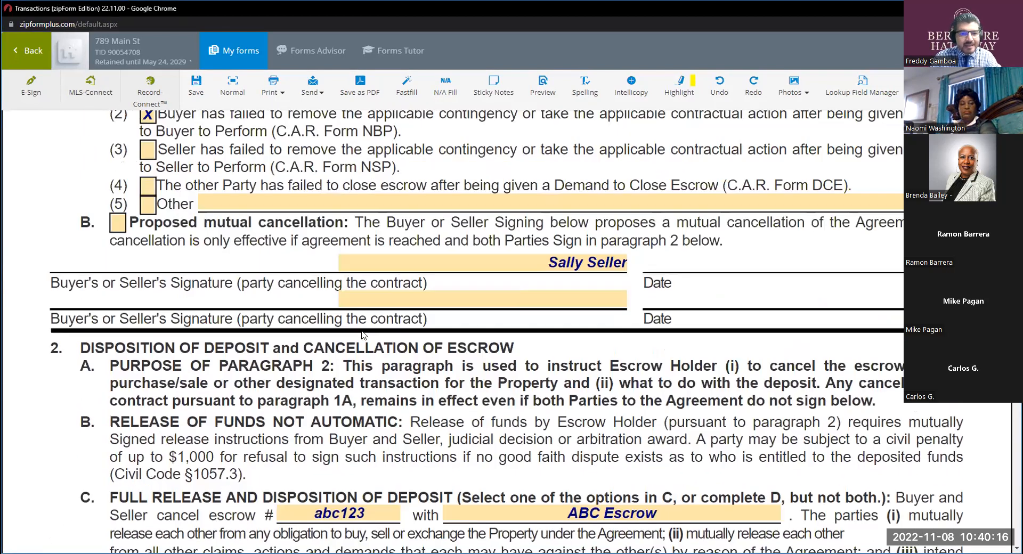
{"action": "scroll", "coordinate": [409, 324], "scroll_direction": "up", "scroll_amount": 2}
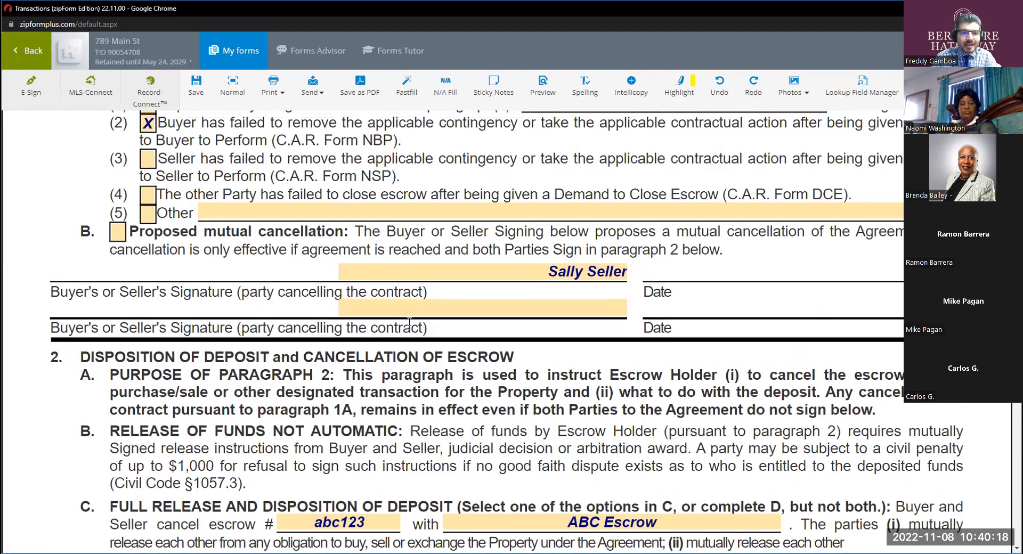
{"action": "scroll", "coordinate": [409, 325], "scroll_direction": "up", "scroll_amount": 1}
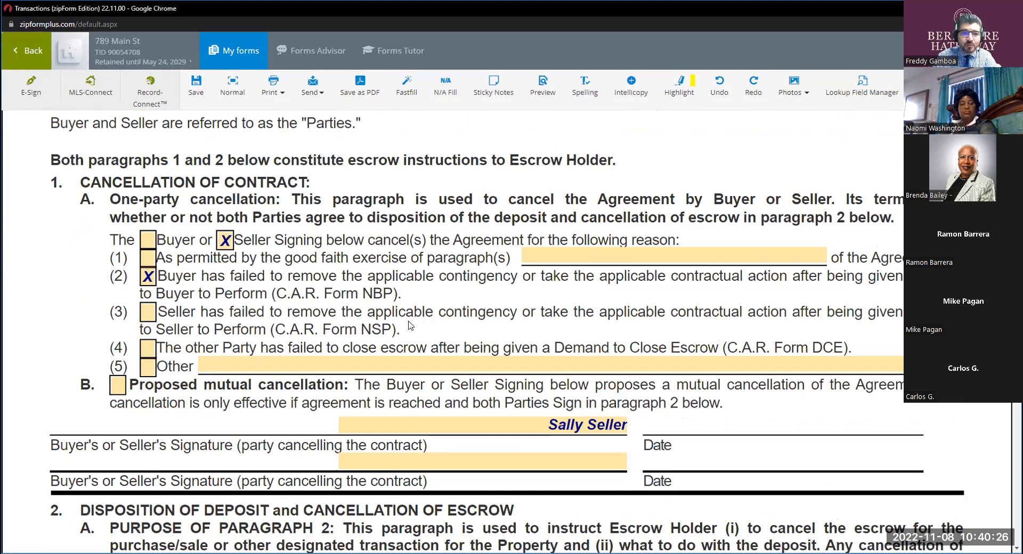
{"action": "left_click", "coordinate": [149, 276]}
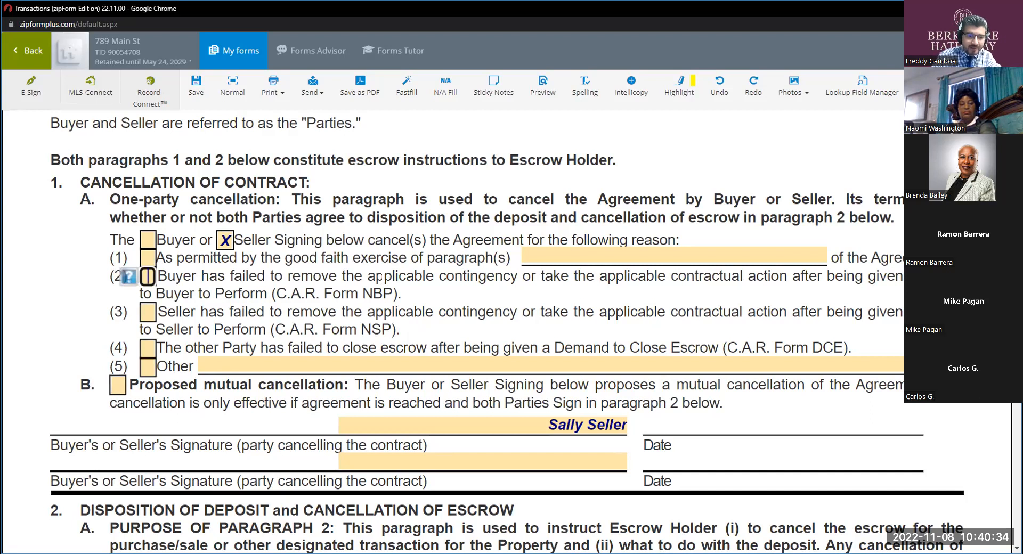
{"action": "scroll", "coordinate": [383, 277], "scroll_direction": "down", "scroll_amount": 3}
{"action": "scroll", "coordinate": [234, 326], "scroll_direction": "up", "scroll_amount": 4}
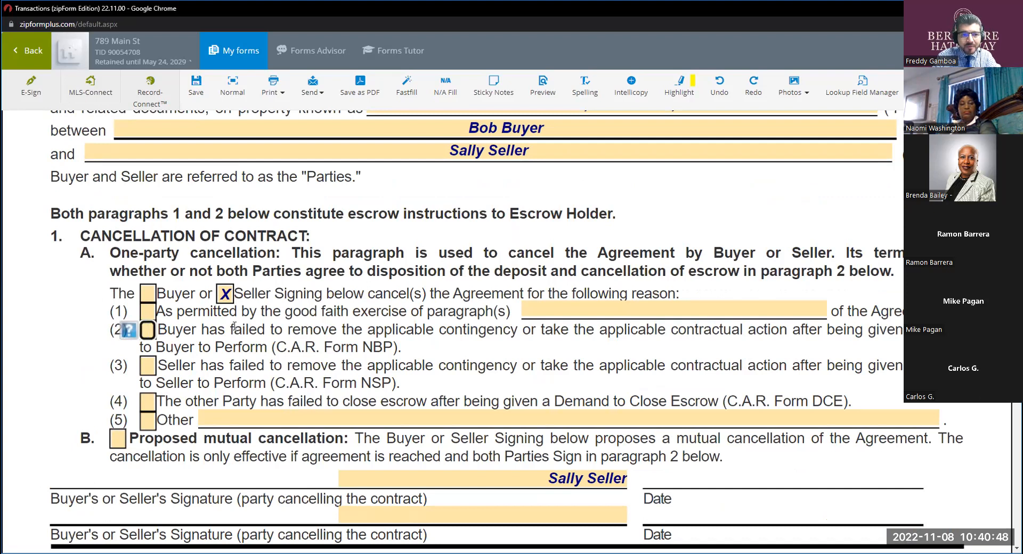
{"action": "left_click", "coordinate": [148, 330]}
{"action": "left_click", "coordinate": [149, 330]}
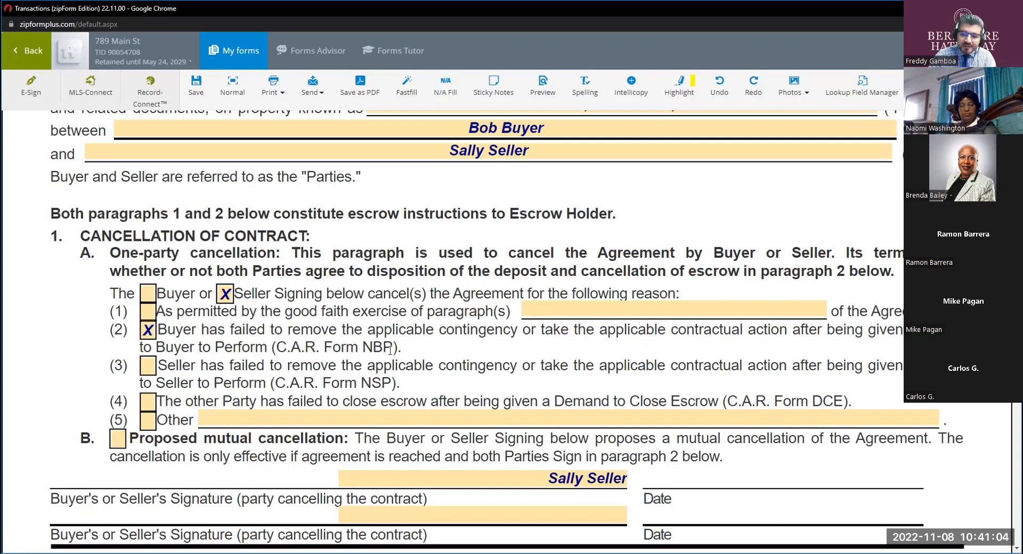
Highlight the DCE form reference in reason (4) of paragraph 1A and save the form.
{"action": "double_click", "coordinate": [814, 402]}
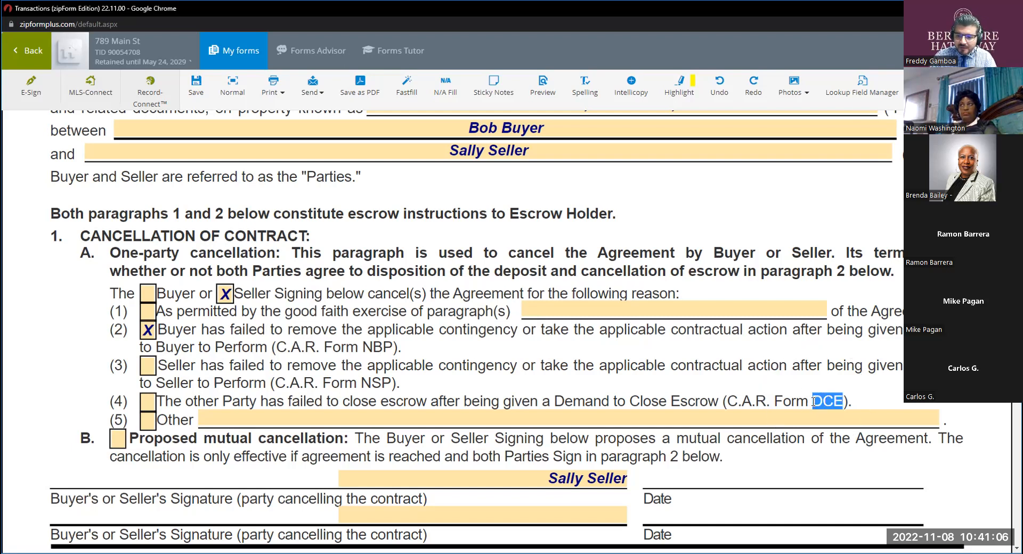
{"action": "key", "text": "ctrl"}
{"action": "key", "text": "ctrl"}
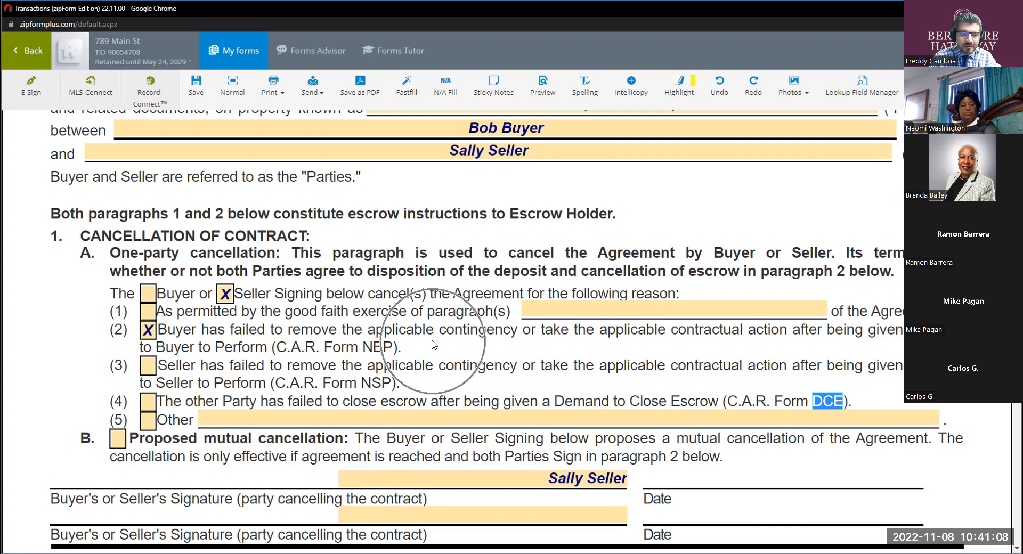
{"action": "key", "text": "ctrl+s"}
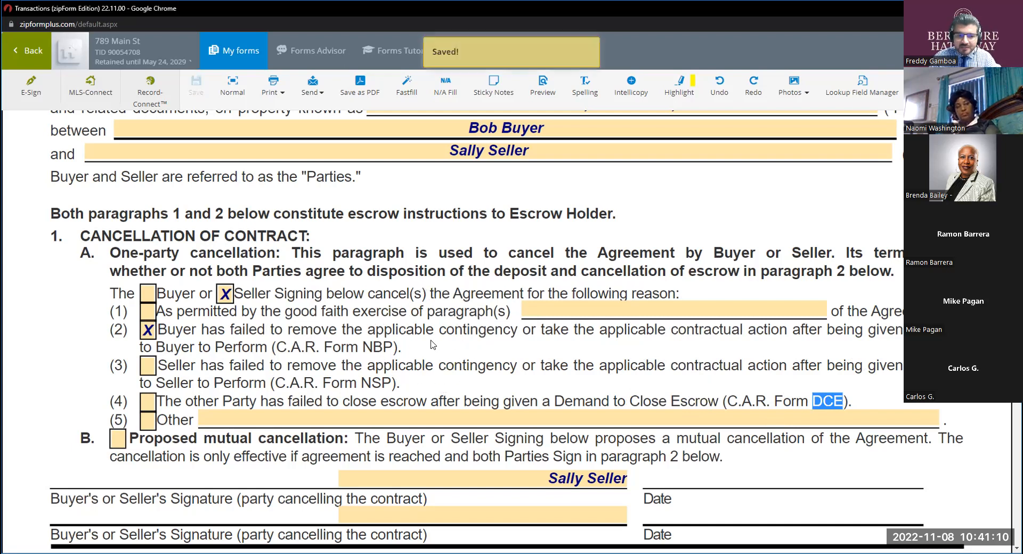
Uncheck reason (2) in paragraph 1A and highlight "Demand to Close Escrow" in reason (4).
{"action": "left_click", "coordinate": [148, 330]}
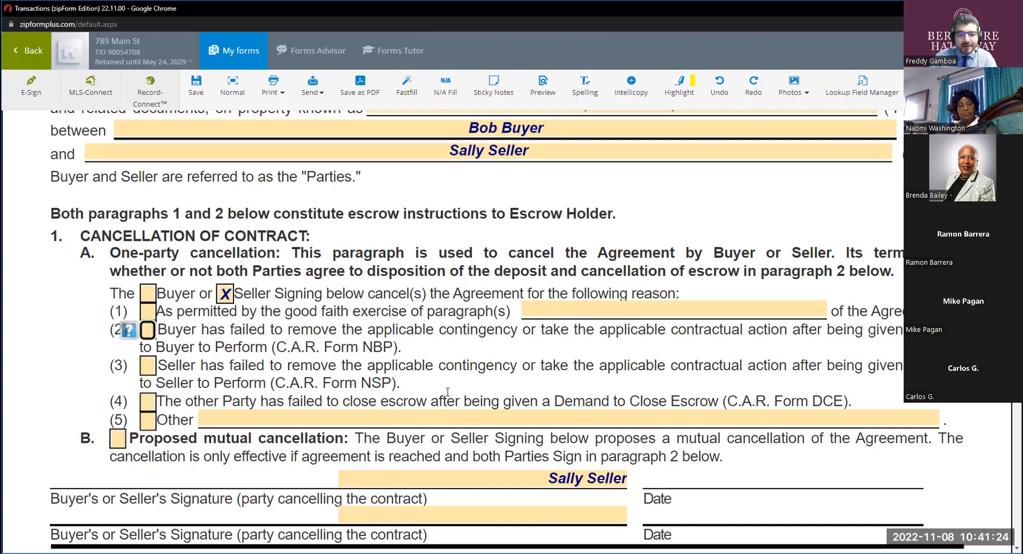
{"action": "left_click_drag", "start_coordinate": [554, 400], "coordinate": [718, 401]}
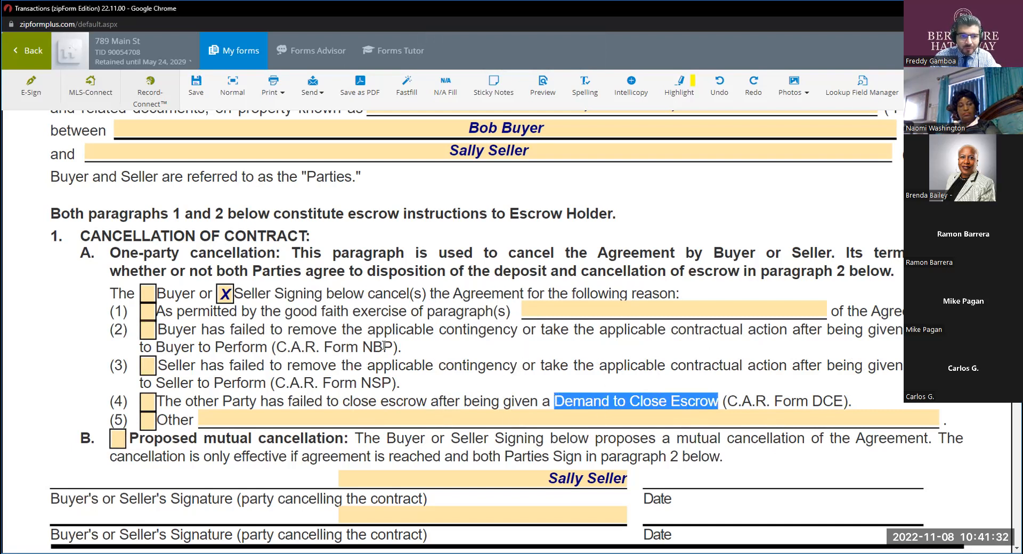
{"action": "left_click", "coordinate": [460, 358]}
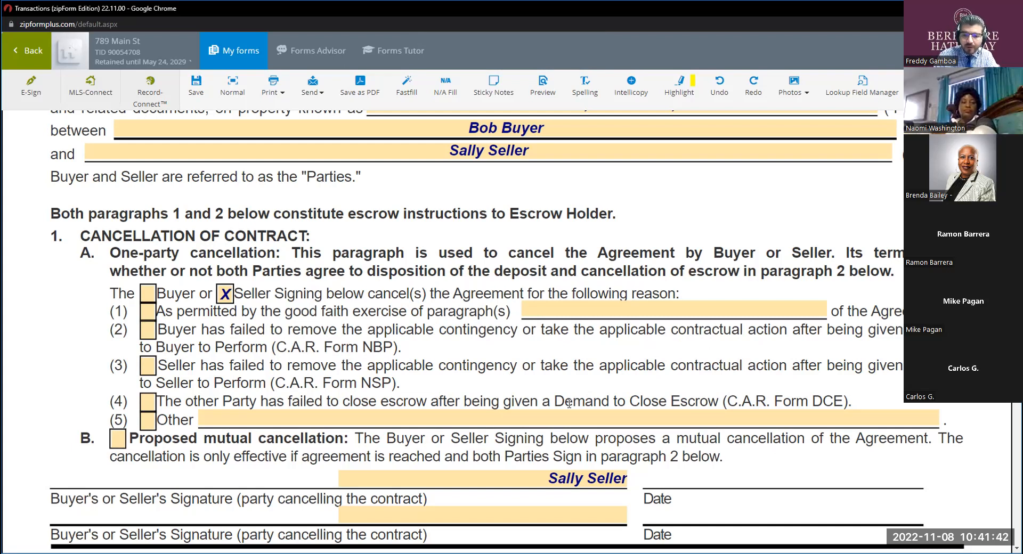
{"action": "left_click_drag", "start_coordinate": [554, 401], "coordinate": [718, 401]}
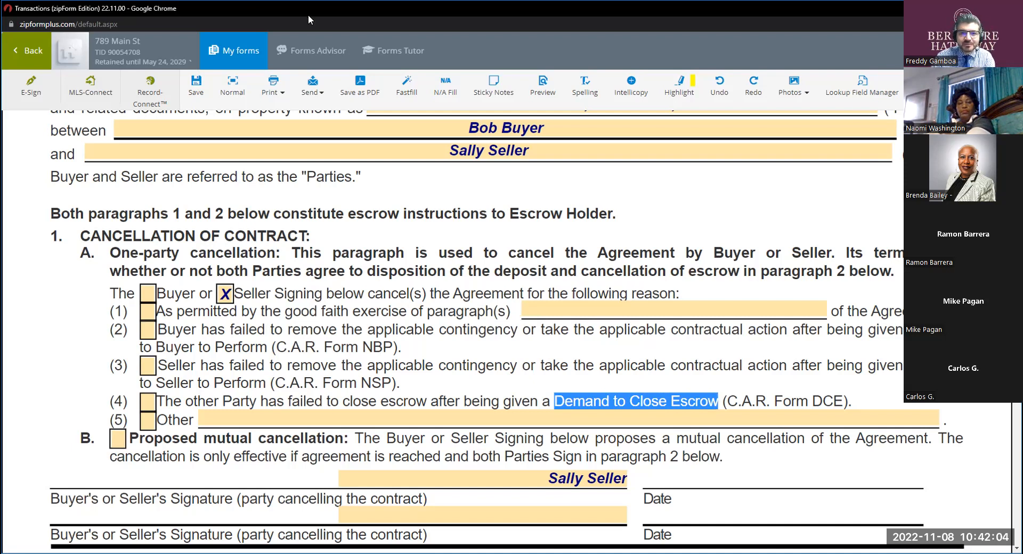
Look through the transaction's list of forms for the Demand to Close Escrow form.
{"action": "left_click", "coordinate": [215, 51]}
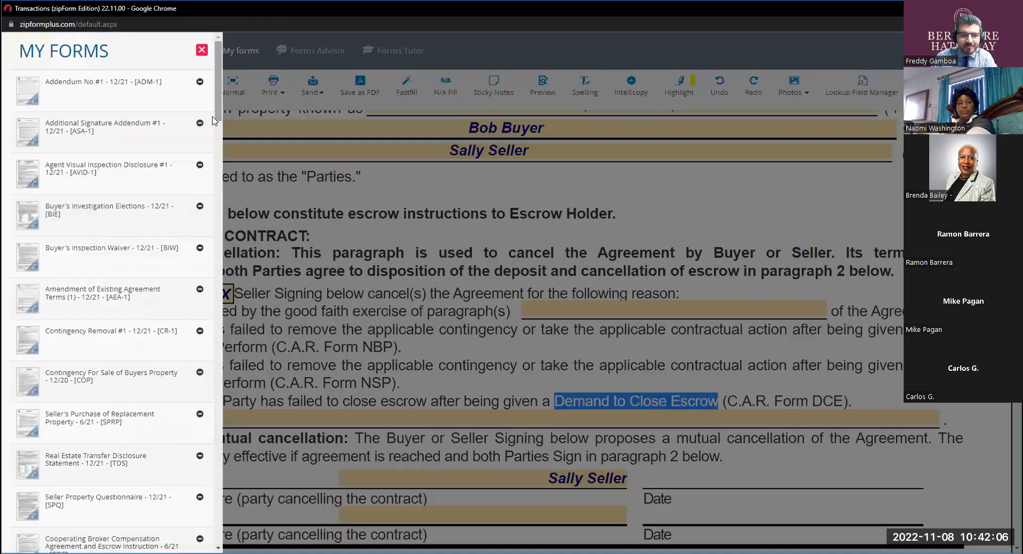
{"action": "scroll", "coordinate": [117, 317], "scroll_direction": "down", "scroll_amount": 5}
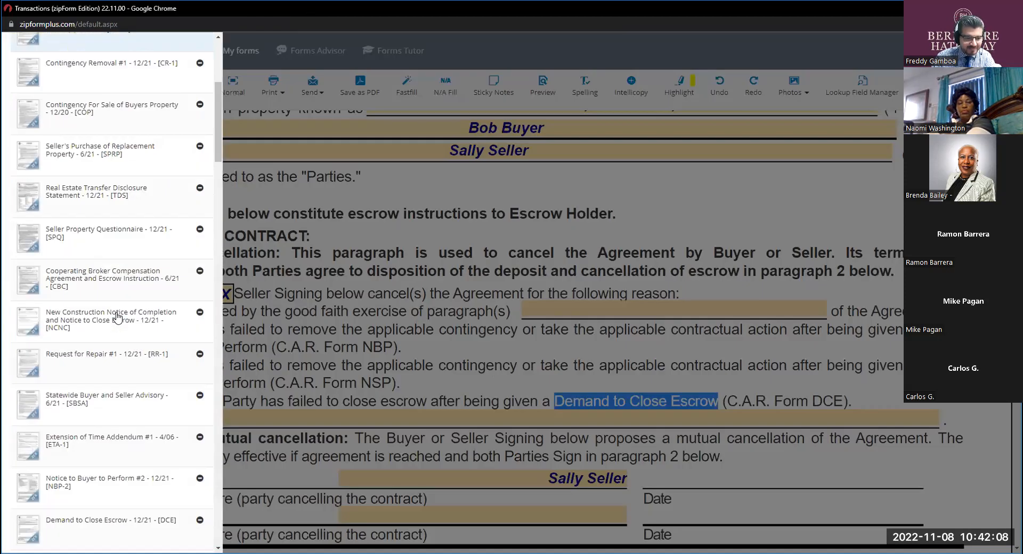
{"action": "scroll", "coordinate": [117, 317], "scroll_direction": "down", "scroll_amount": 7}
{"action": "left_click", "coordinate": [263, 331]}
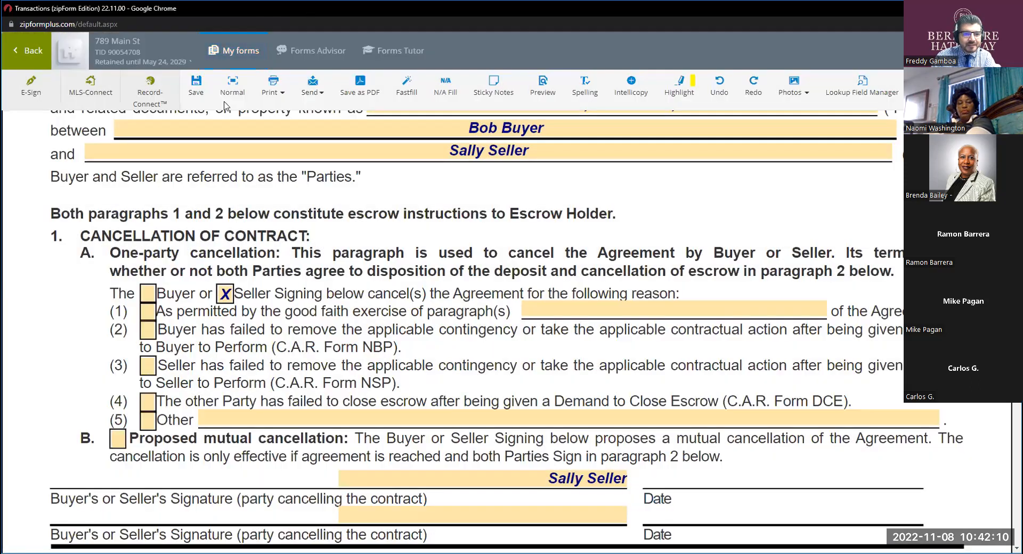
{"action": "left_click", "coordinate": [217, 52]}
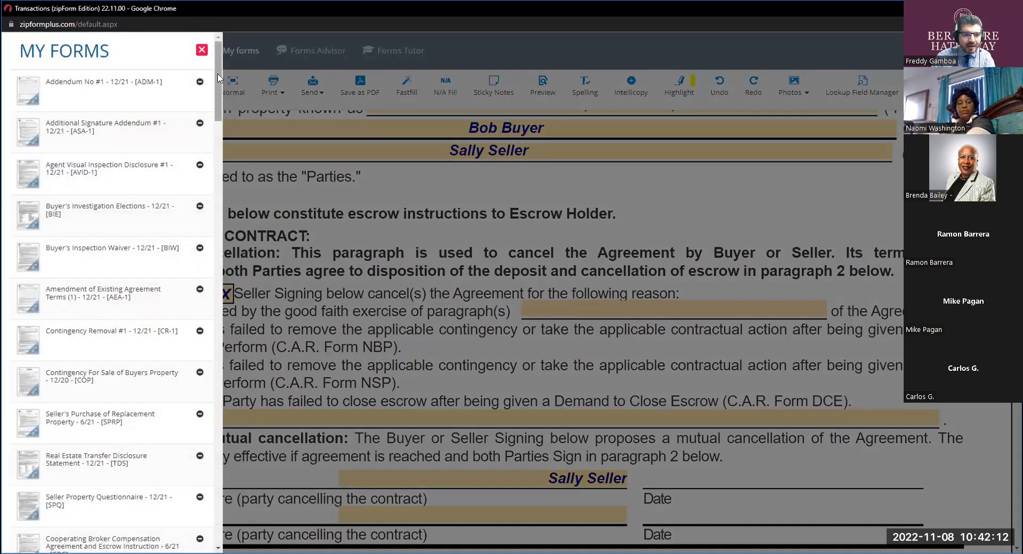
{"action": "left_click", "coordinate": [255, 194]}
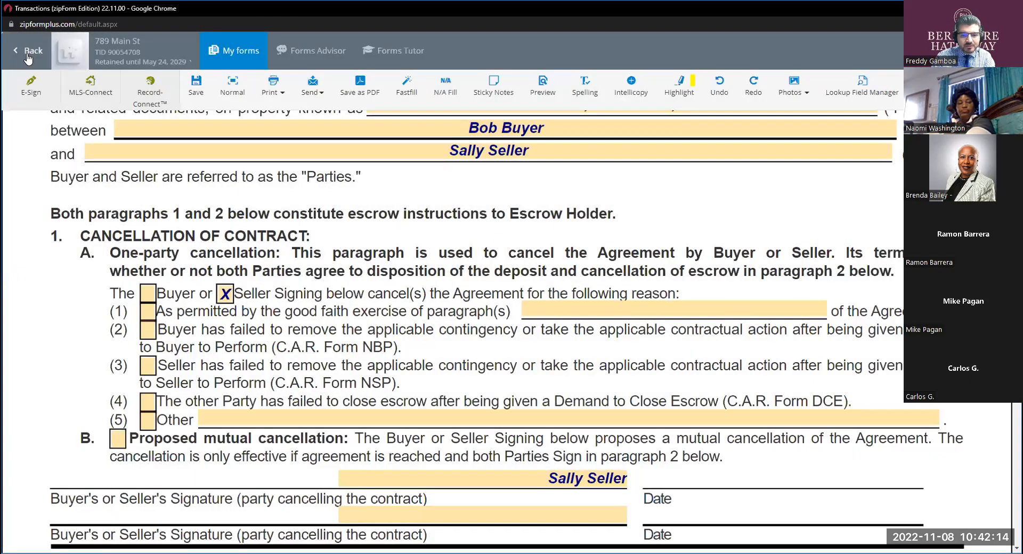
Return to the transaction's documents, search for "dce" and open the Demand to Close Escrow form in full screen.
{"action": "left_click", "coordinate": [28, 57]}
{"action": "left_click", "coordinate": [352, 176]}
{"action": "type", "text": "dce"}
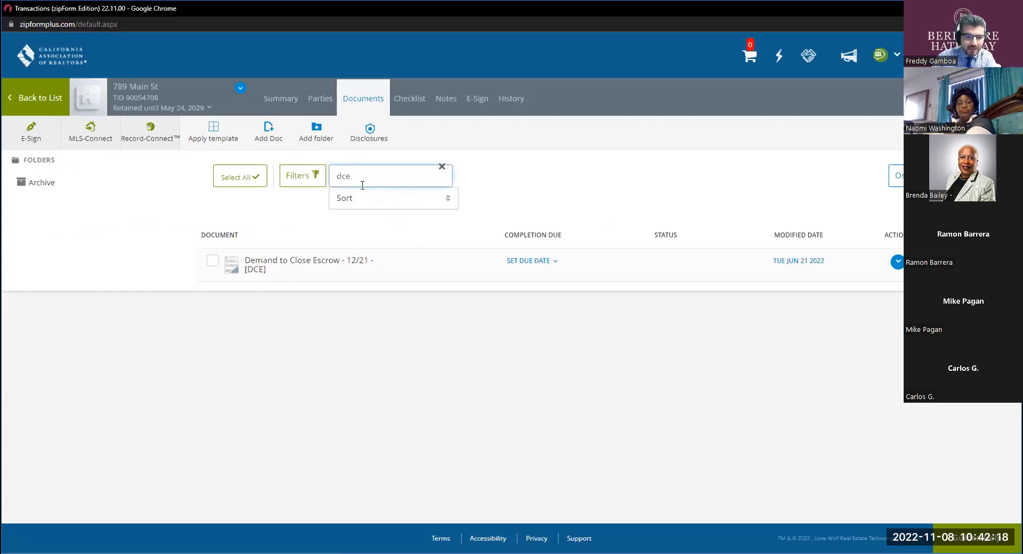
{"action": "left_click", "coordinate": [332, 263]}
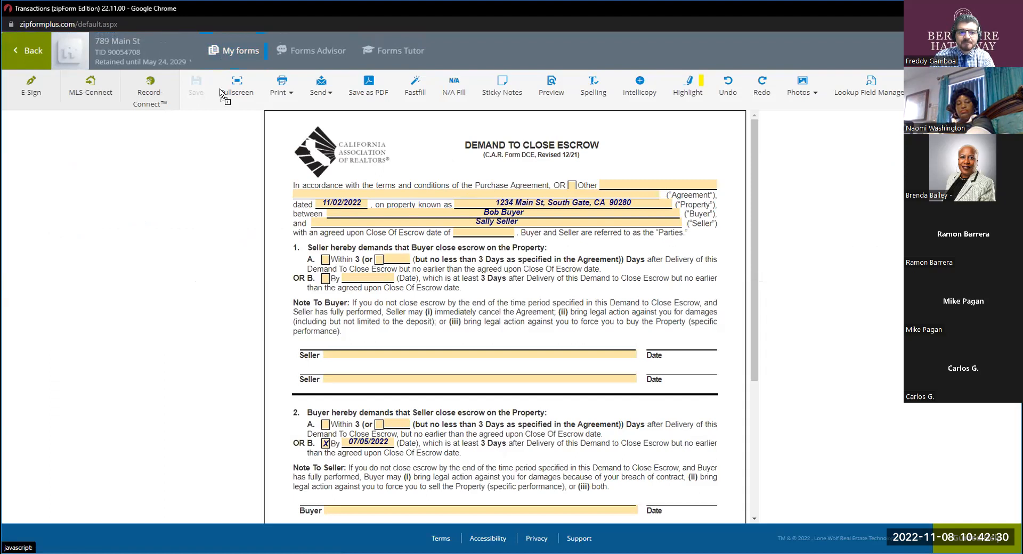
{"action": "left_click", "coordinate": [243, 94]}
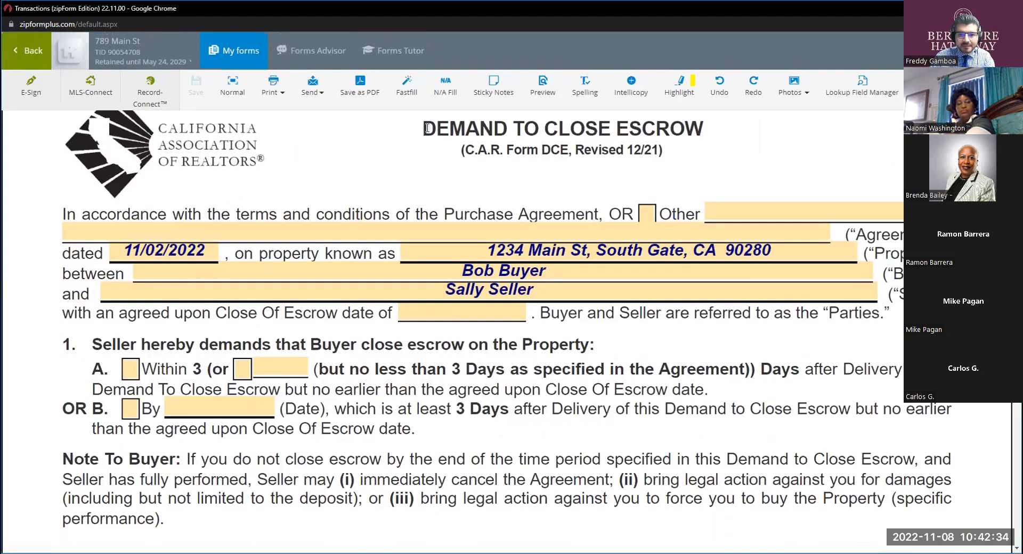
In the Seller's demand in paragraph 1, select option A, within 3 days, along with its alternative number-of-days choice.
{"action": "double_click", "coordinate": [473, 130]}
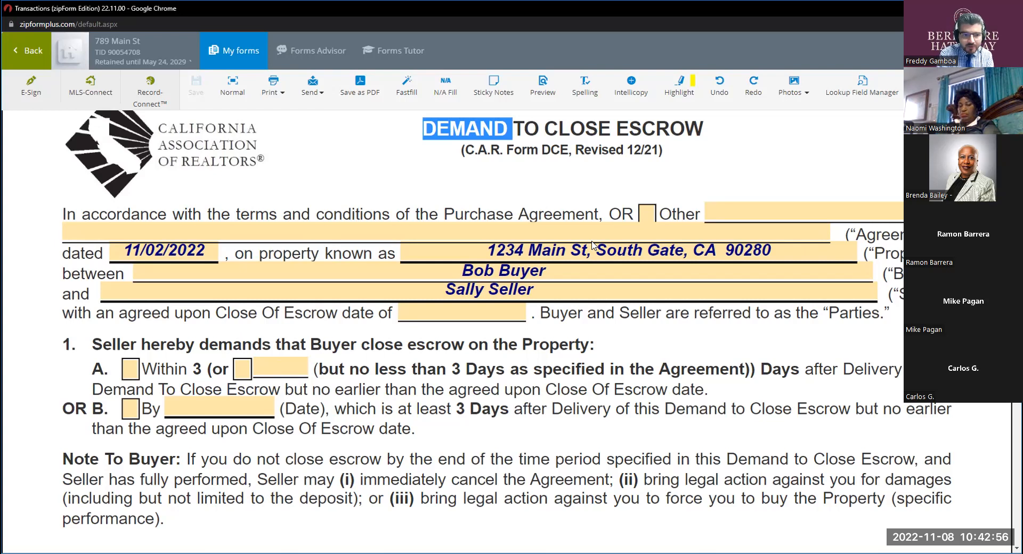
{"action": "scroll", "coordinate": [208, 266], "scroll_direction": "down", "scroll_amount": 1}
{"action": "scroll", "coordinate": [208, 266], "scroll_direction": "down", "scroll_amount": 8}
{"action": "scroll", "coordinate": [206, 267], "scroll_direction": "up", "scroll_amount": 5}
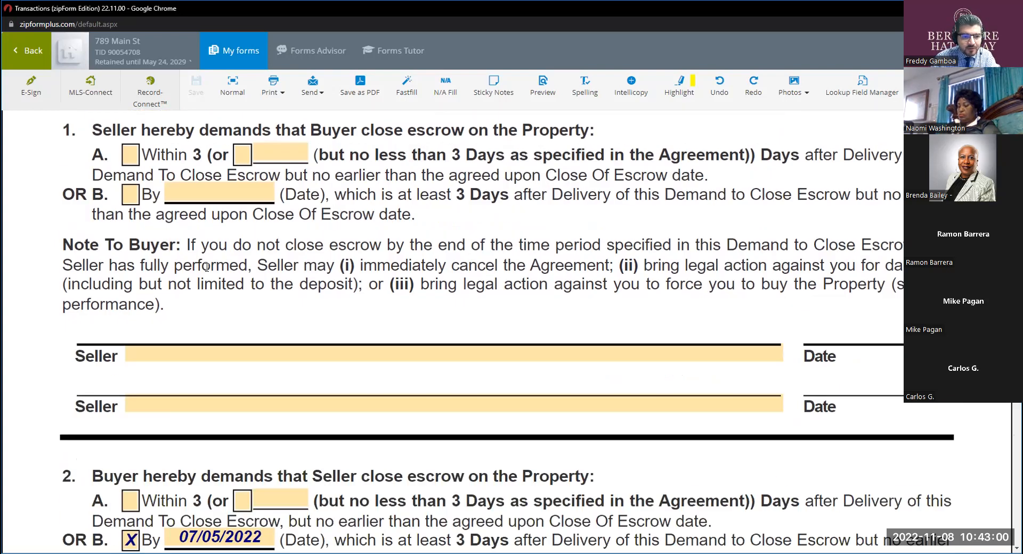
{"action": "scroll", "coordinate": [207, 267], "scroll_direction": "up", "scroll_amount": 5}
{"action": "scroll", "coordinate": [240, 286], "scroll_direction": "down", "scroll_amount": 2}
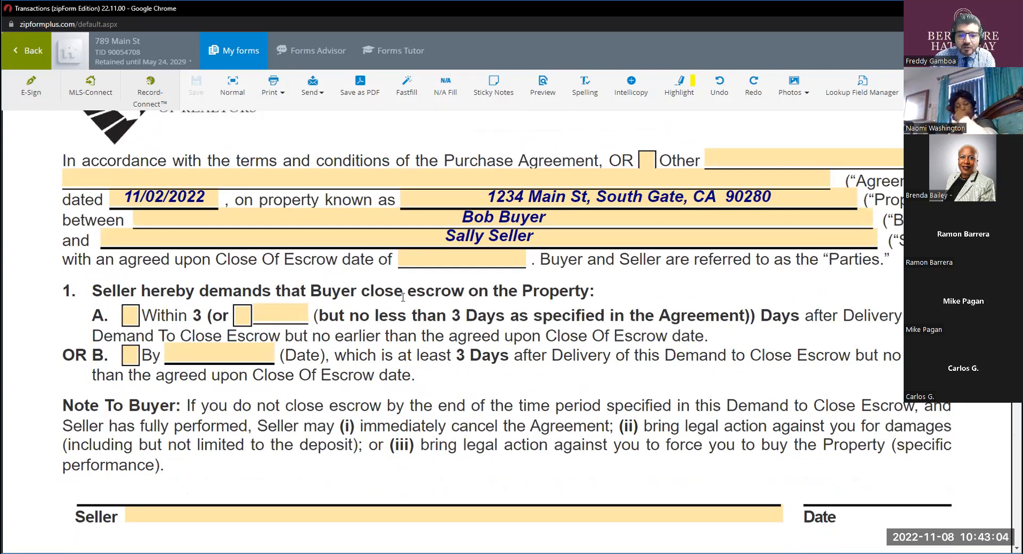
{"action": "left_click", "coordinate": [134, 317]}
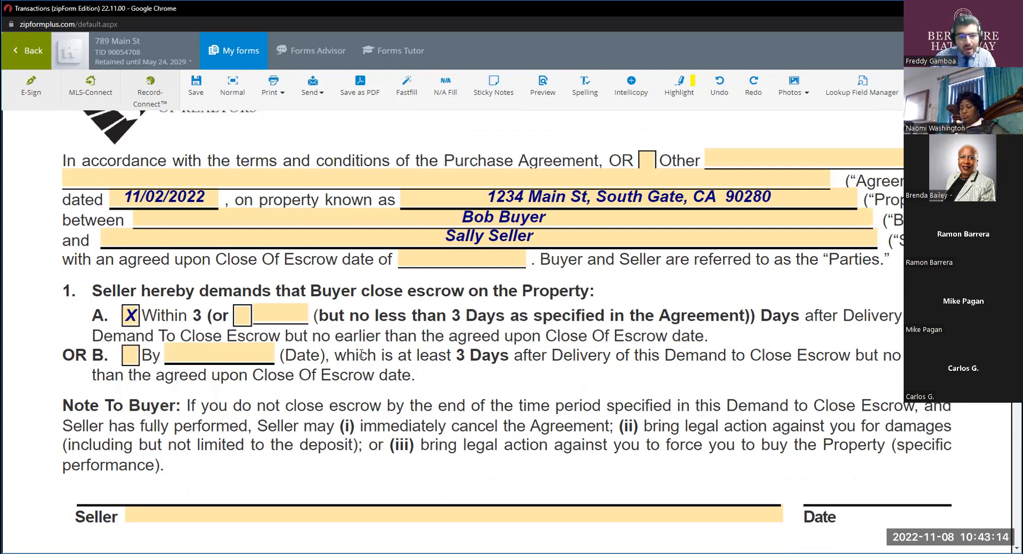
{"action": "left_click", "coordinate": [294, 314]}
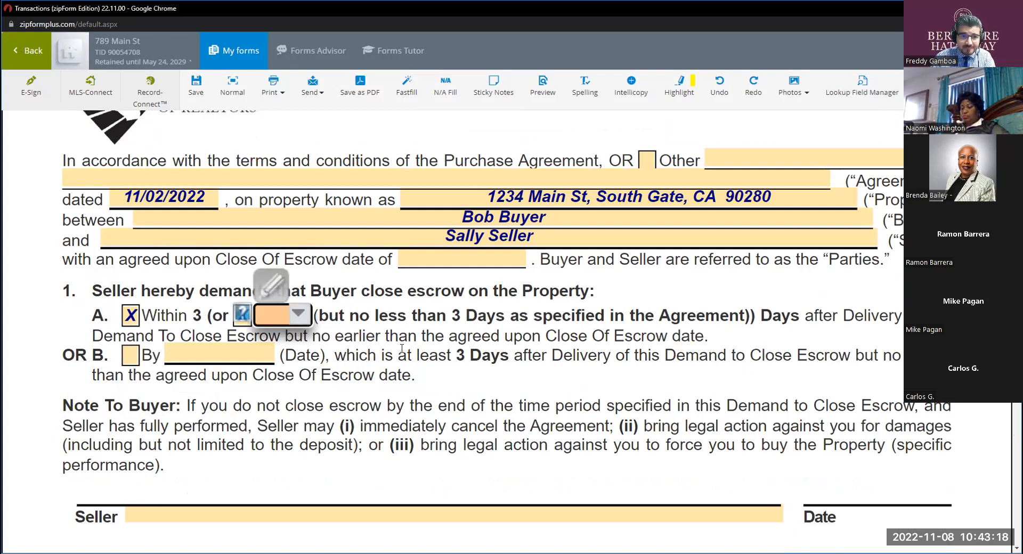
{"action": "left_click", "coordinate": [427, 361]}
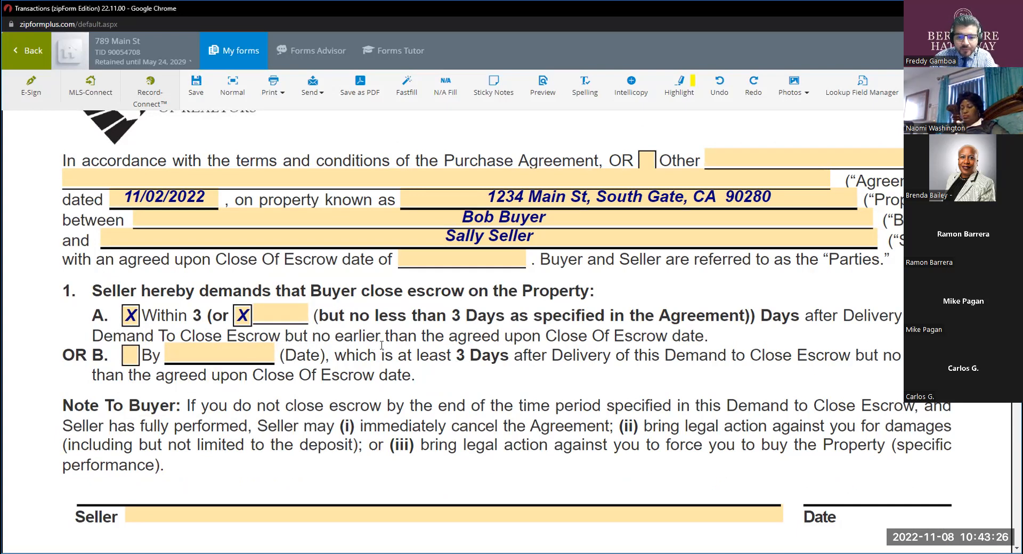
{"action": "left_click_drag", "start_coordinate": [709, 337], "coordinate": [659, 328]}
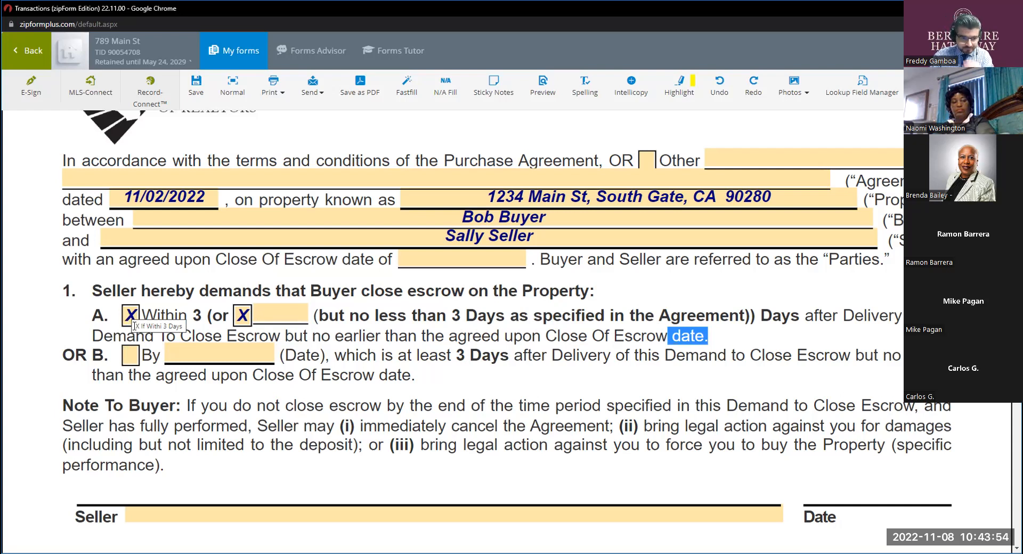
Switch the Seller's demand in paragraph 1 to option B and set its date to 11/14/2022.
{"action": "left_click", "coordinate": [128, 351]}
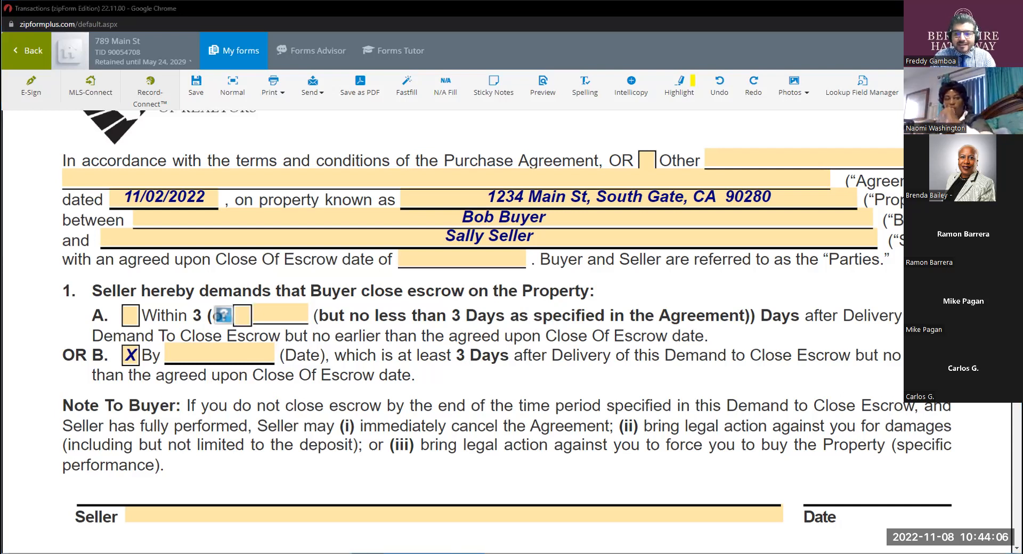
{"action": "left_click", "coordinate": [204, 348]}
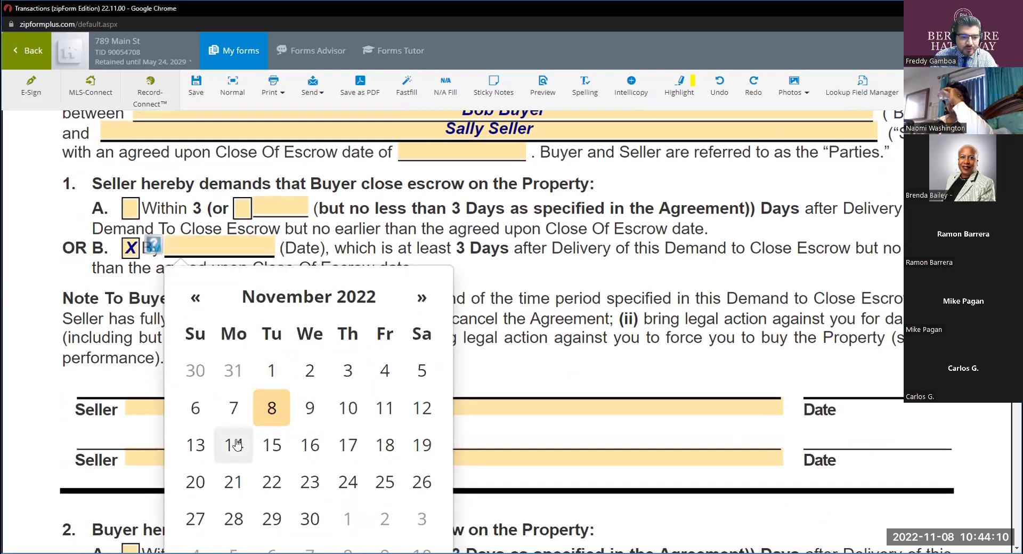
{"action": "left_click", "coordinate": [231, 446]}
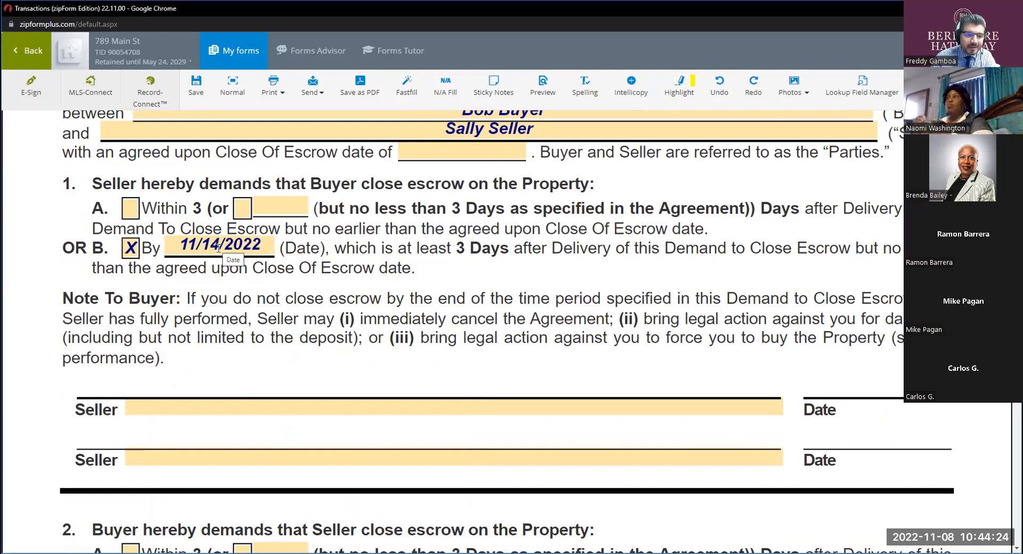
Examine the Note To Buyer, highlighting wording on immediate cancellation, legal action for damages, the deposit and action to force the purchase.
{"action": "scroll", "coordinate": [206, 301], "scroll_direction": "down", "scroll_amount": 2}
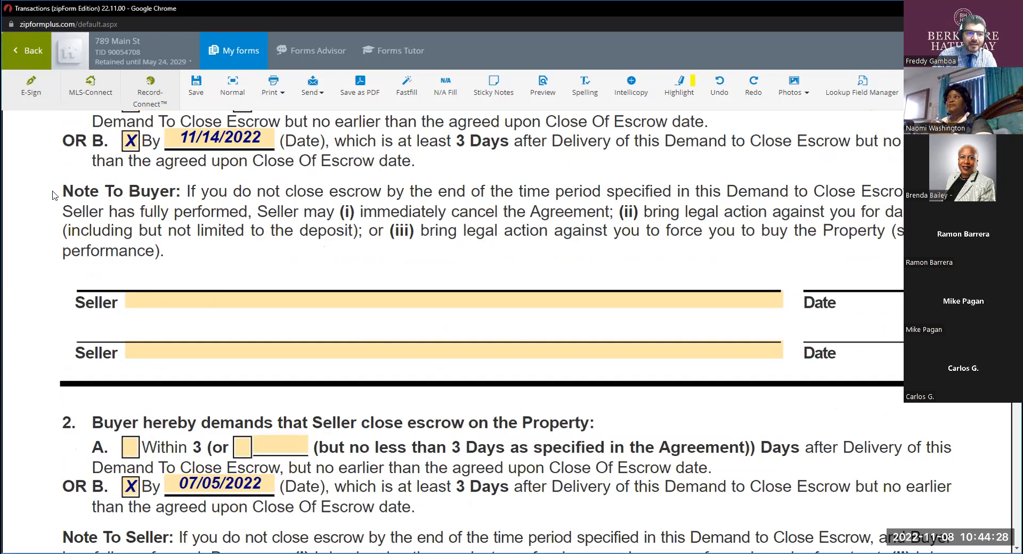
{"action": "mouse_move", "coordinate": [164, 251]}
{"action": "left_mouse_down"}
{"action": "mouse_move", "coordinate": [126, 230]}
{"action": "mouse_move", "coordinate": [163, 250]}
{"action": "left_mouse_up"}
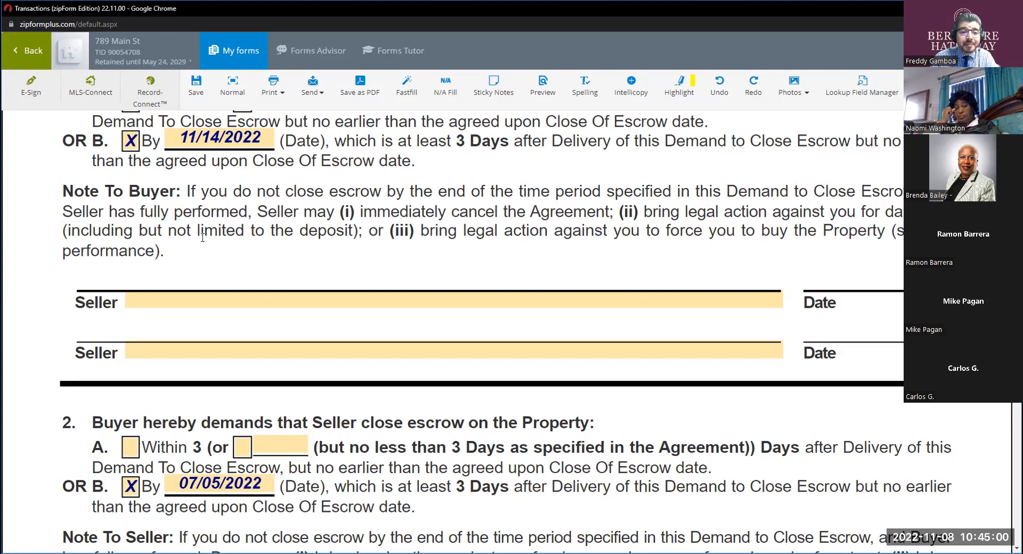
{"action": "scroll", "coordinate": [204, 237], "scroll_direction": "up", "scroll_amount": 1}
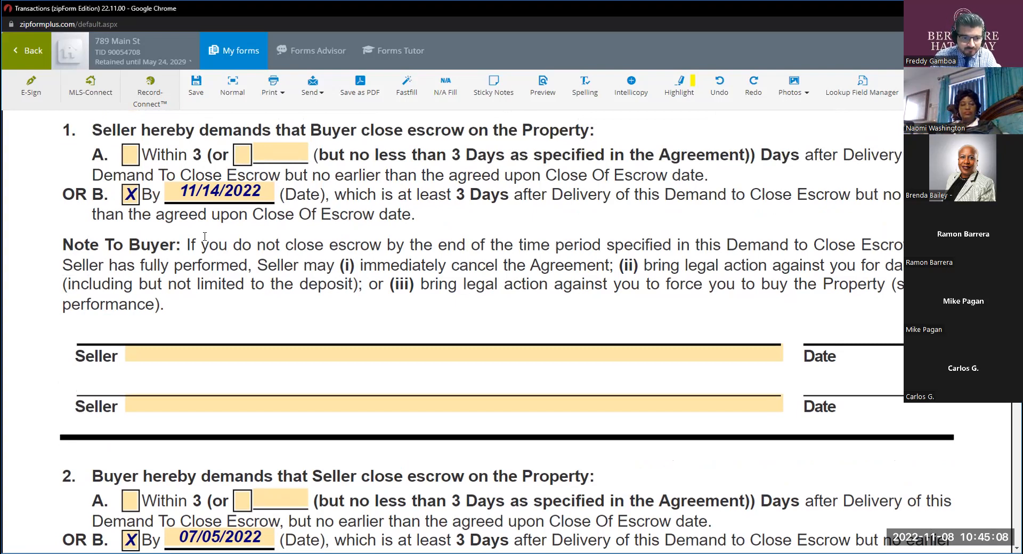
{"action": "left_click", "coordinate": [230, 266]}
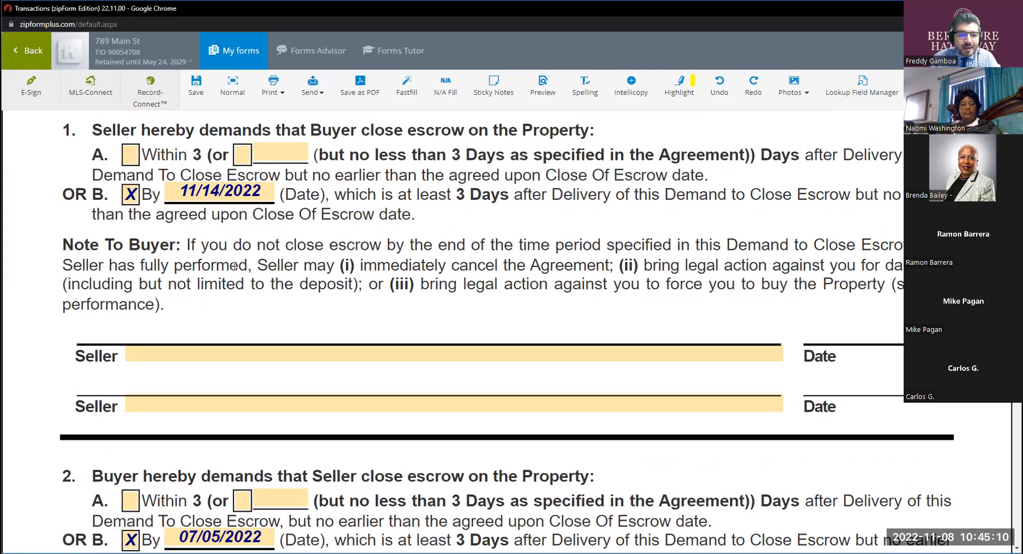
{"action": "left_click", "coordinate": [291, 264]}
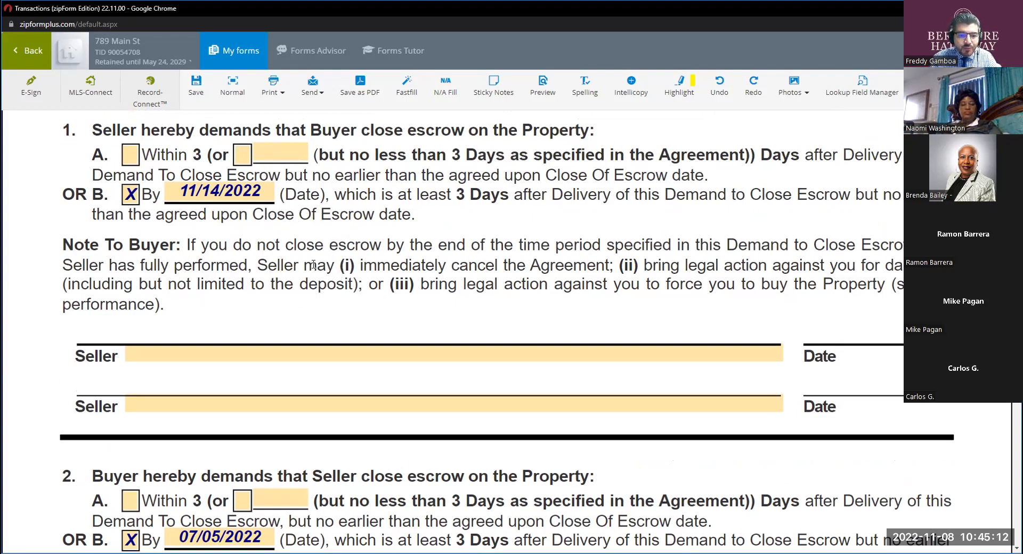
{"action": "left_click", "coordinate": [142, 265]}
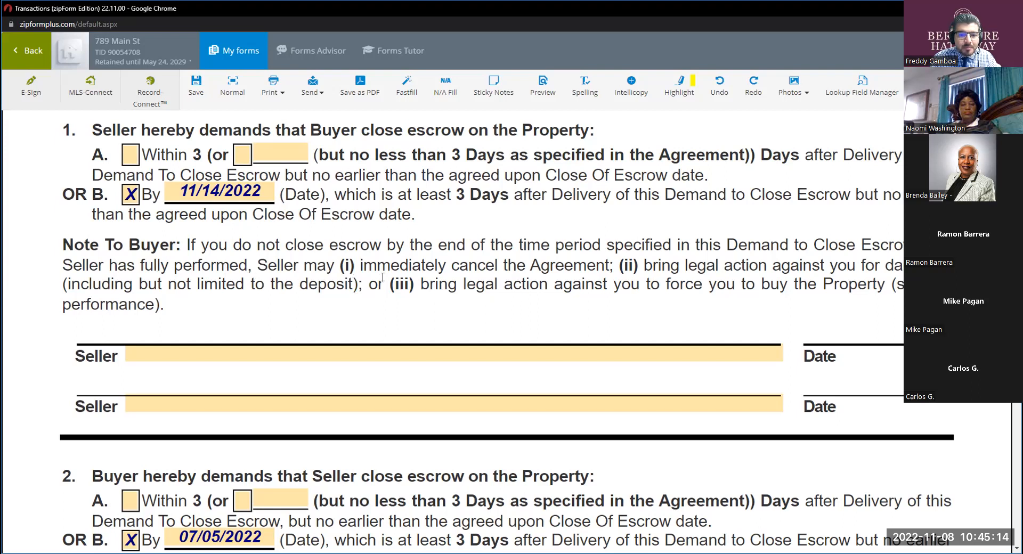
{"action": "key", "text": "ctrl"}
{"action": "left_click_drag", "start_coordinate": [362, 265], "coordinate": [568, 266]}
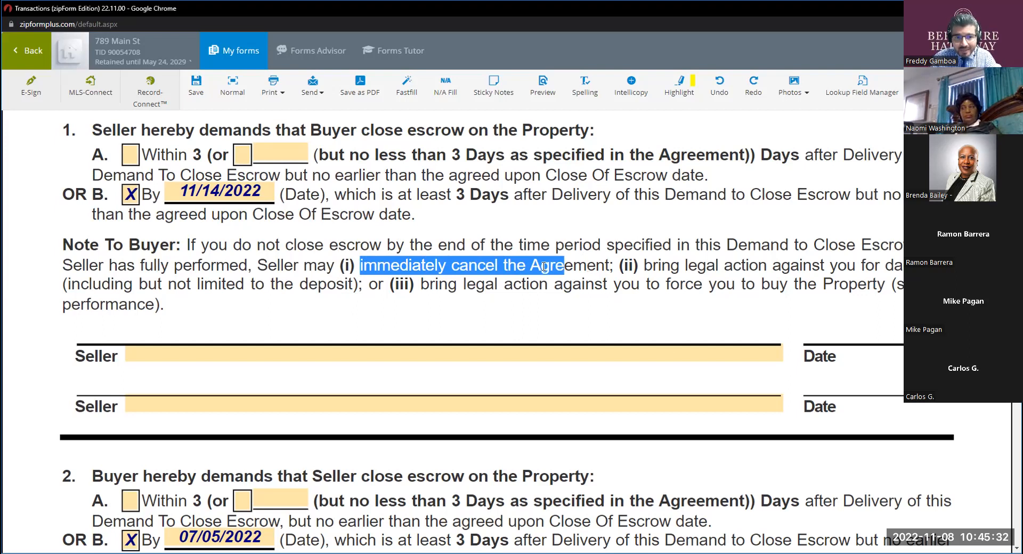
{"action": "left_click", "coordinate": [692, 285]}
{"action": "left_click_drag", "start_coordinate": [644, 265], "coordinate": [845, 265]}
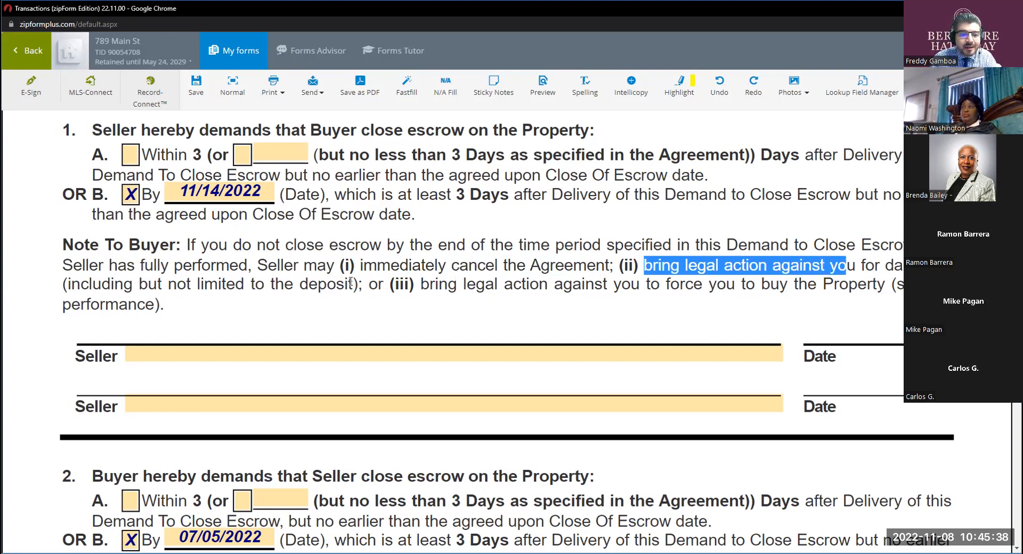
{"action": "left_click_drag", "start_coordinate": [352, 284], "coordinate": [309, 288]}
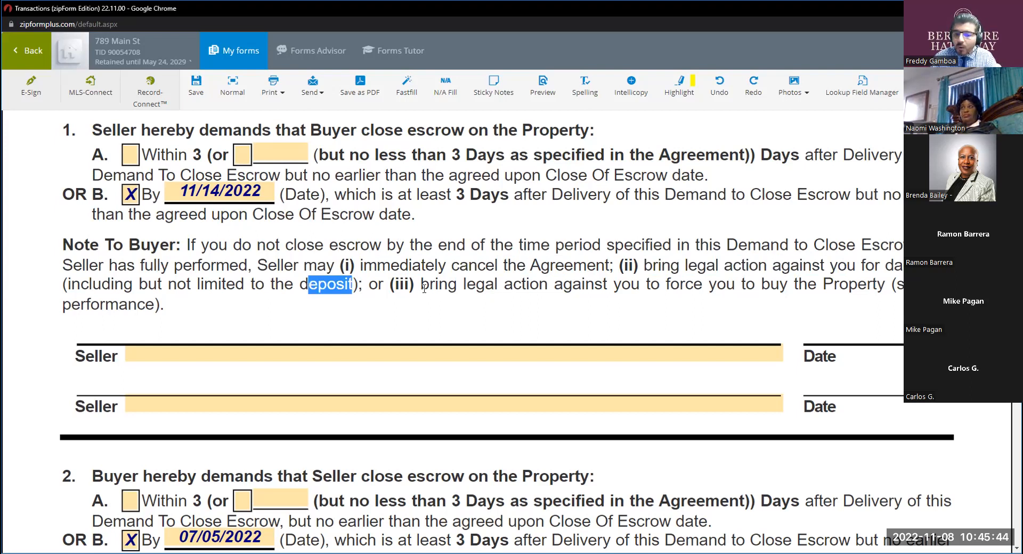
{"action": "left_click_drag", "start_coordinate": [422, 285], "coordinate": [572, 285]}
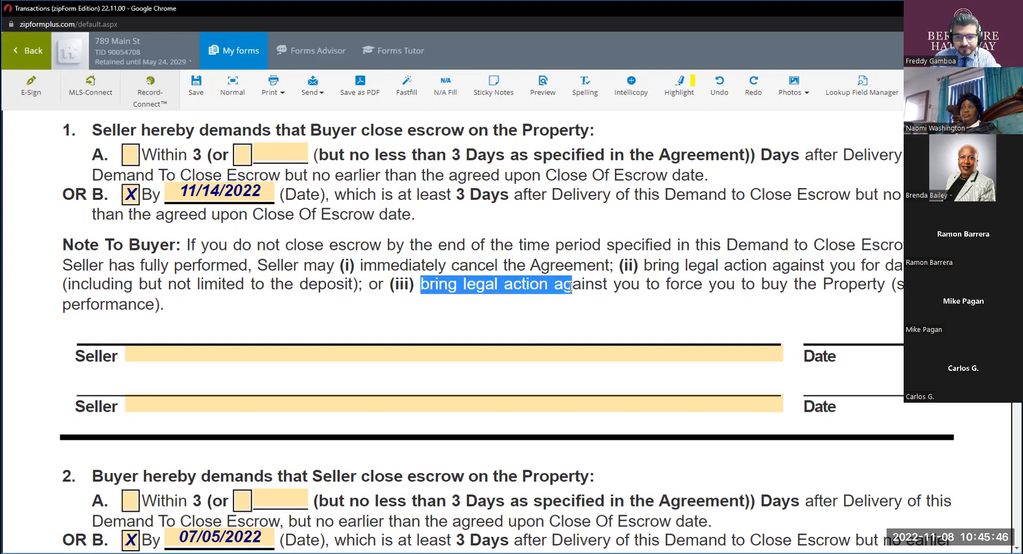
{"action": "left_click", "coordinate": [559, 322]}
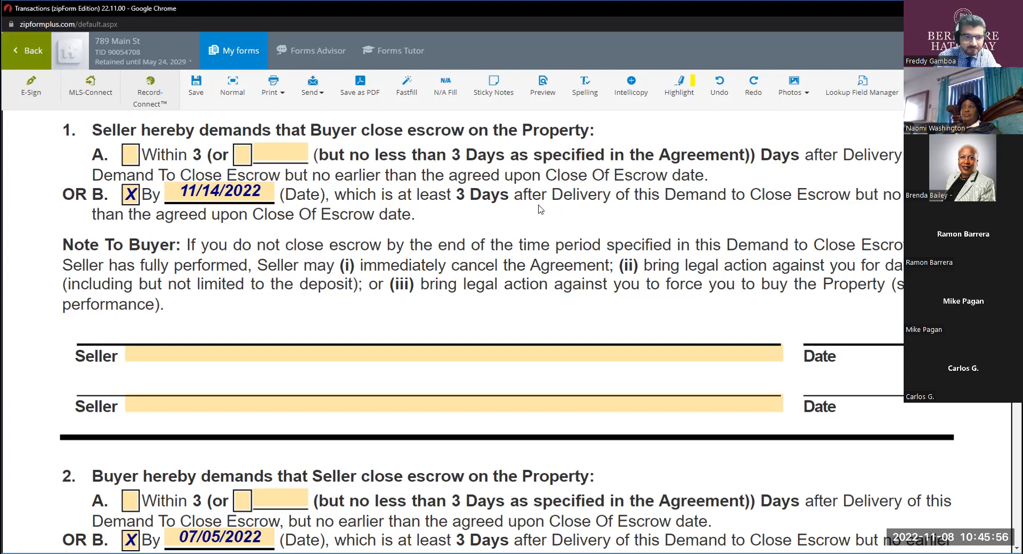
Uncheck option B in the Seller's demand in paragraph 1 and clear its date.
{"action": "left_click", "coordinate": [133, 194]}
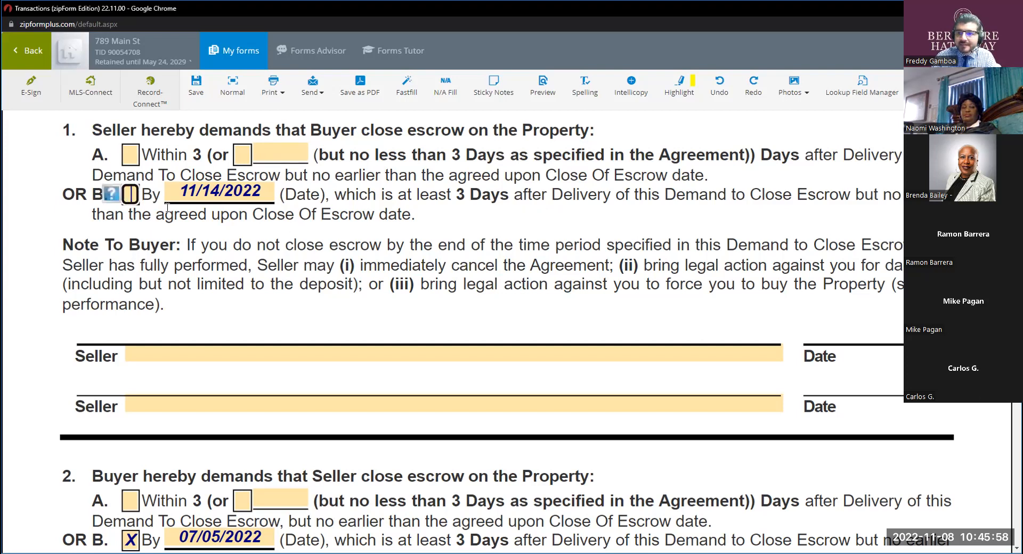
{"action": "left_click", "coordinate": [260, 194]}
{"action": "key", "text": "BackSpace"}
{"action": "left_click", "coordinate": [501, 257]}
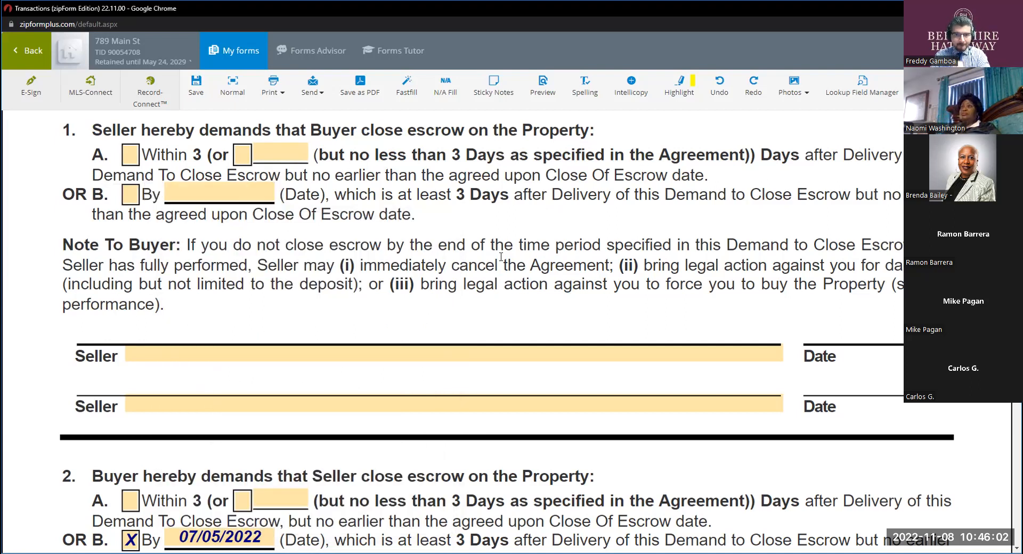
Set the agreed Close Of Escrow date above paragraph 1 to 11/08/2022.
{"action": "scroll", "coordinate": [501, 257], "scroll_direction": "up", "scroll_amount": 2}
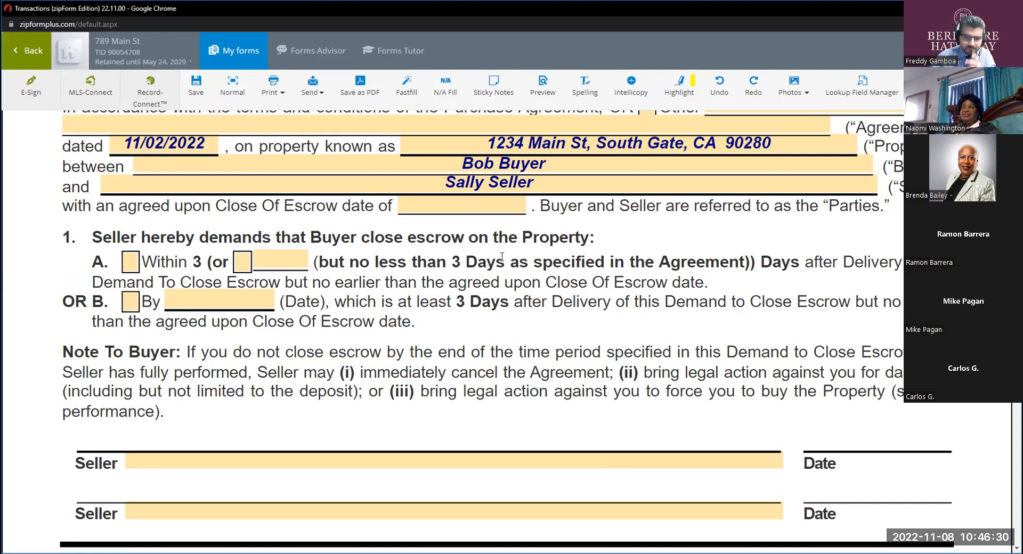
{"action": "left_click", "coordinate": [445, 206]}
{"action": "left_click", "coordinate": [500, 359]}
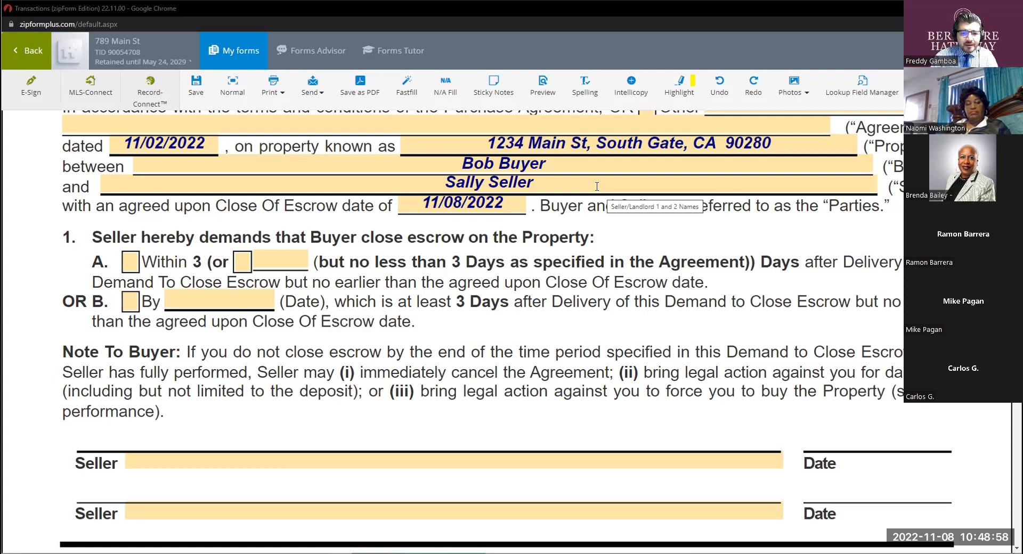
Uncheck option B in the Buyer's demand in paragraph 2 and set its date to 11/08/2022.
{"action": "scroll", "coordinate": [313, 283], "scroll_direction": "down", "scroll_amount": 1}
{"action": "scroll", "coordinate": [313, 283], "scroll_direction": "down", "scroll_amount": 4}
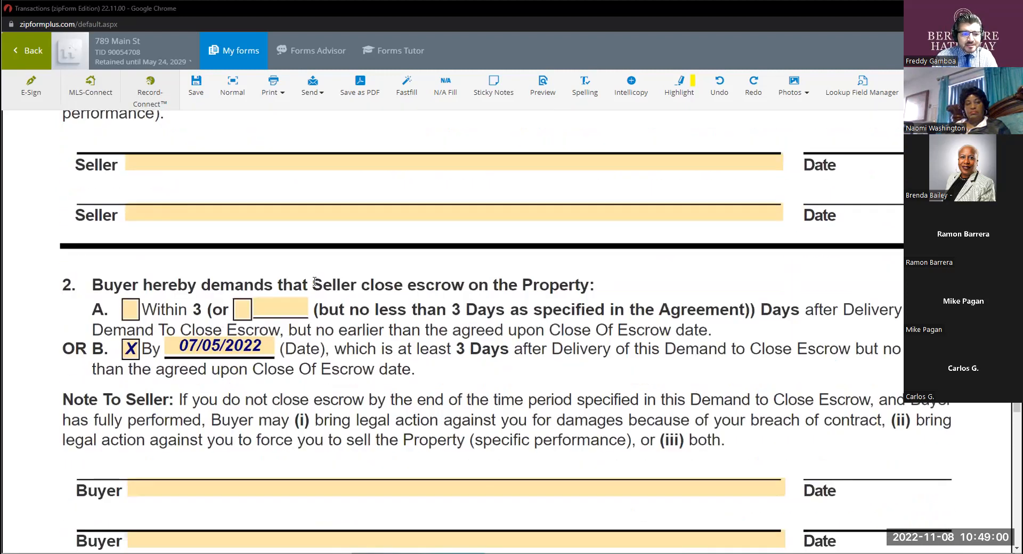
{"action": "left_click", "coordinate": [132, 333]}
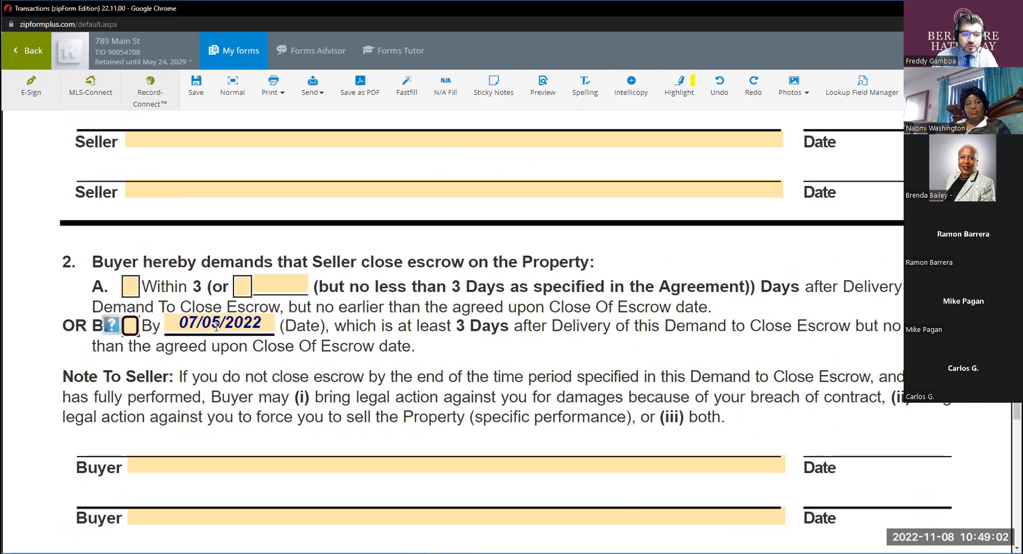
{"action": "left_click", "coordinate": [216, 325]}
{"action": "double_click", "coordinate": [217, 327]}
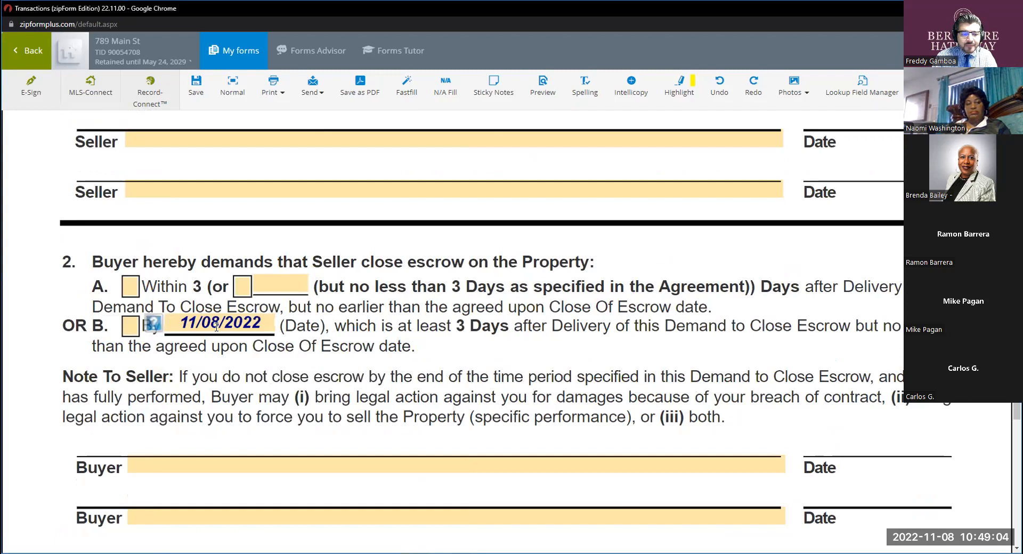
{"action": "left_click", "coordinate": [217, 327]}
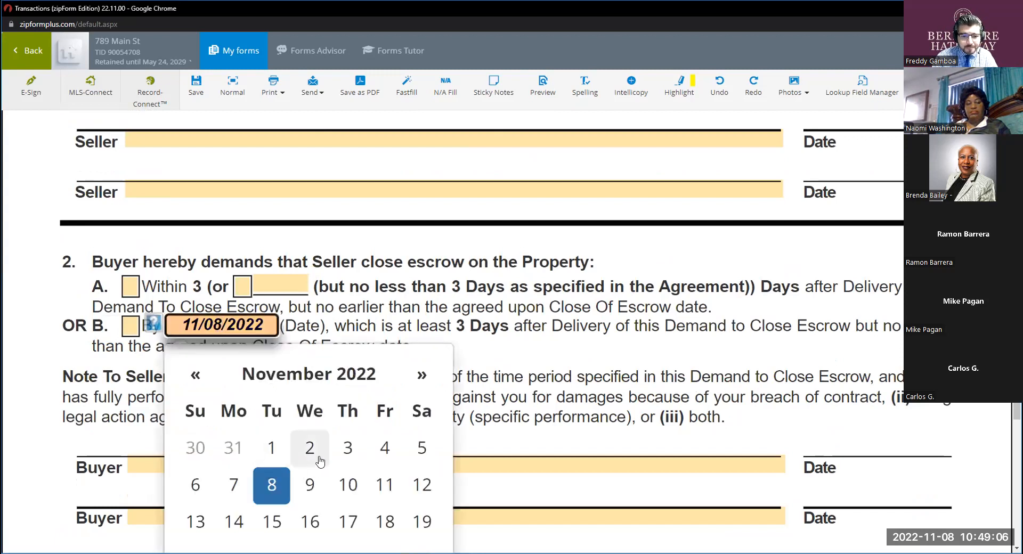
{"action": "left_click", "coordinate": [349, 451]}
{"action": "left_click", "coordinate": [235, 327]}
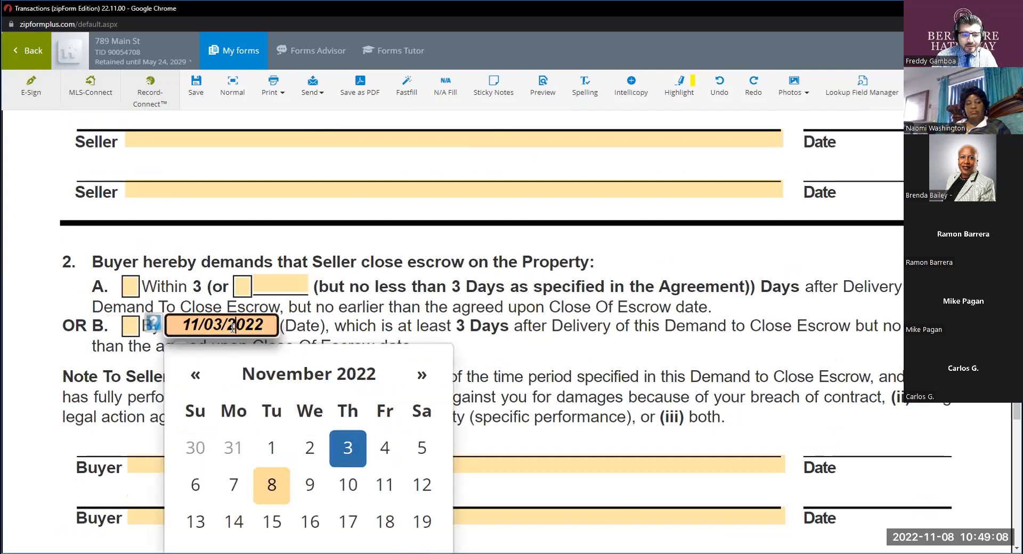
{"action": "left_click", "coordinate": [272, 482]}
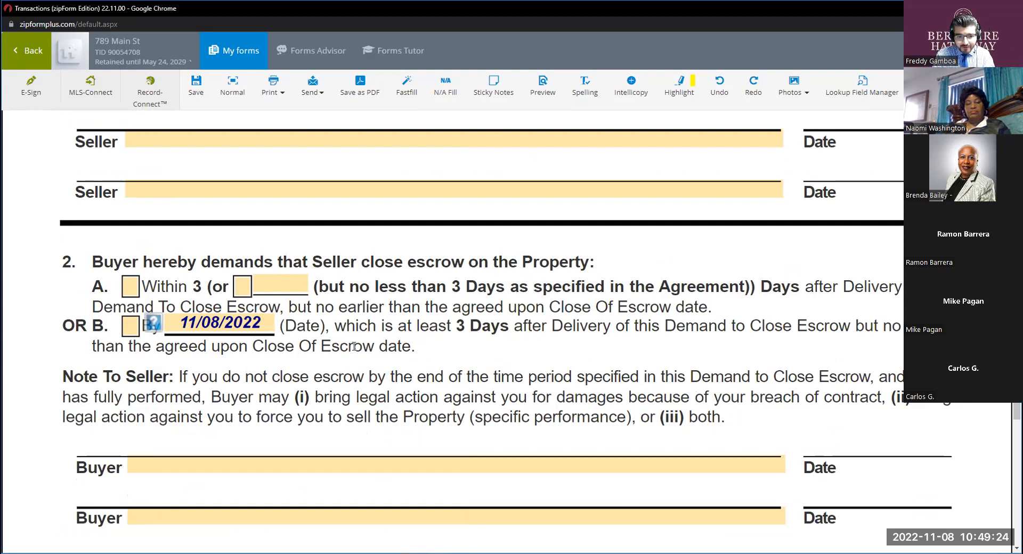
Highlight "breach of contract" in the Note To Seller and "3 Days" in option A of paragraph 2.
{"action": "scroll", "coordinate": [331, 345], "scroll_direction": "down", "scroll_amount": 2}
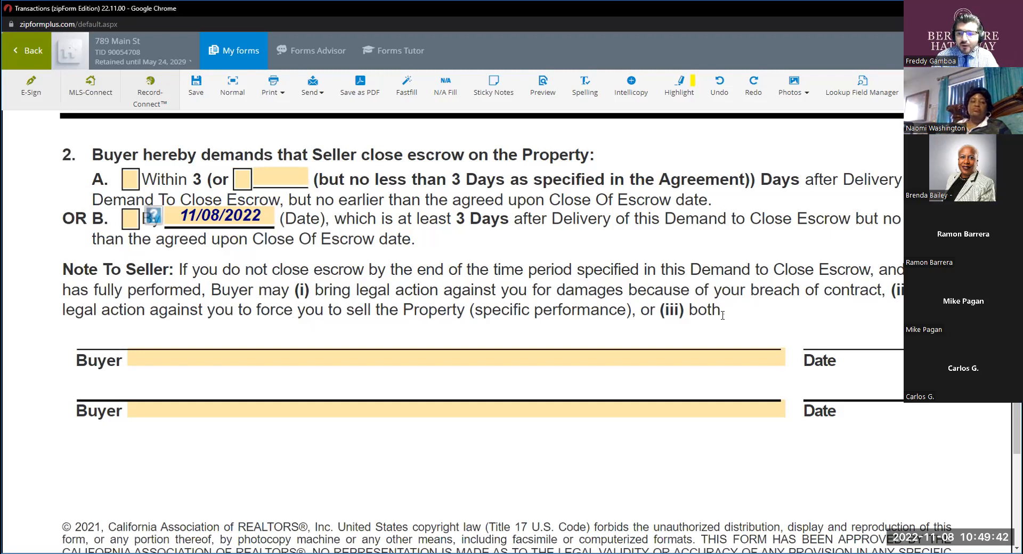
{"action": "left_click_drag", "start_coordinate": [876, 290], "coordinate": [815, 290]}
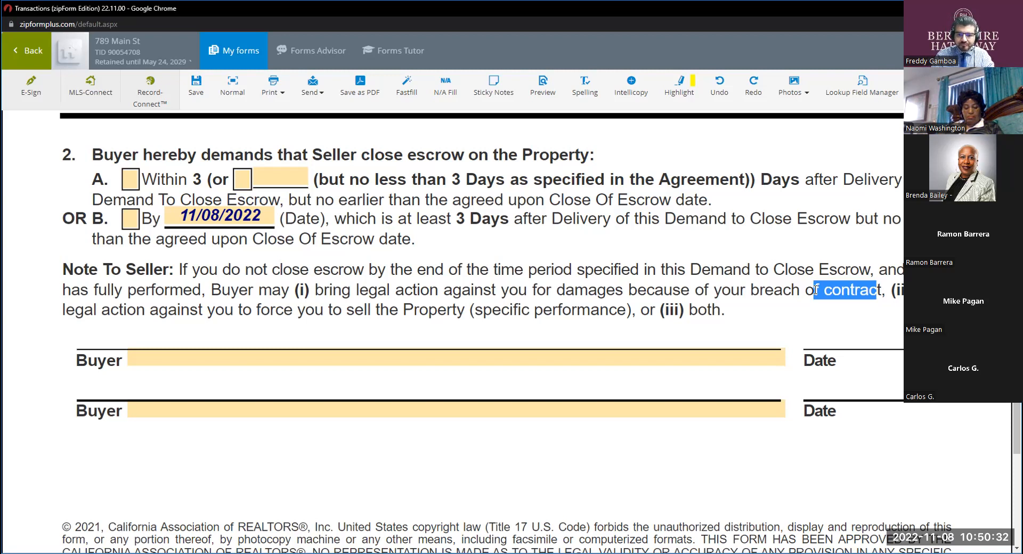
{"action": "left_click", "coordinate": [779, 304]}
{"action": "left_click_drag", "start_coordinate": [881, 290], "coordinate": [751, 285]}
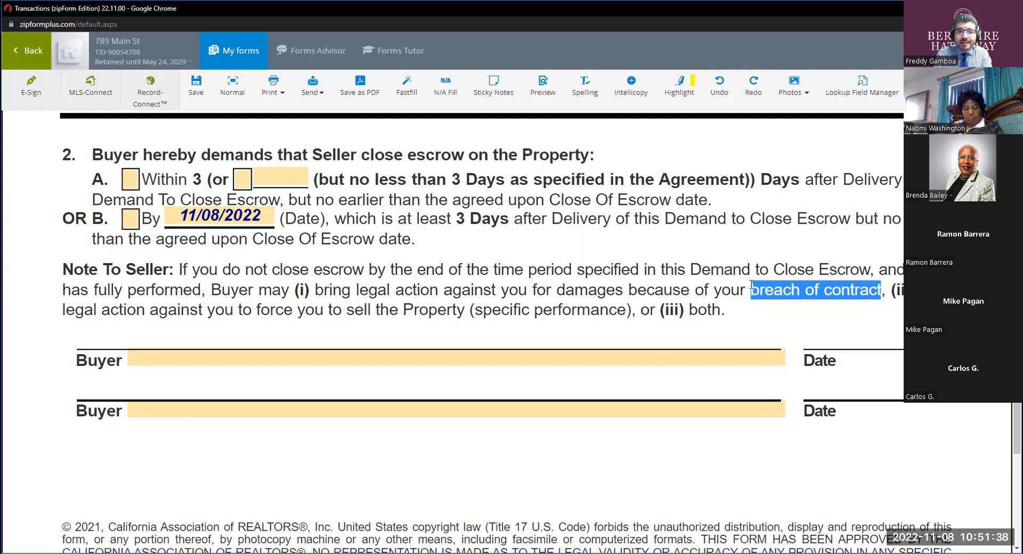
{"action": "key", "text": "ctrl"}
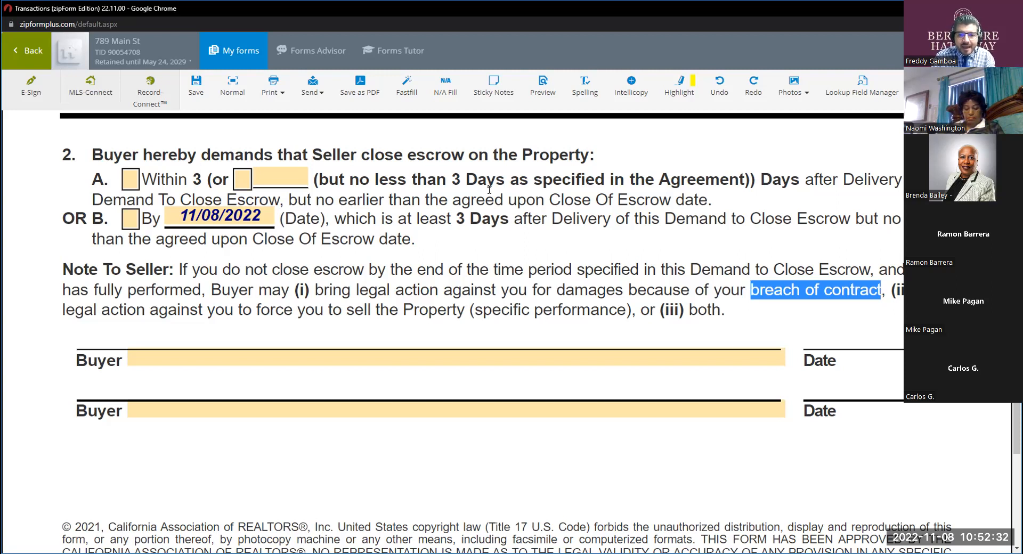
{"action": "left_click_drag", "start_coordinate": [504, 179], "coordinate": [454, 180]}
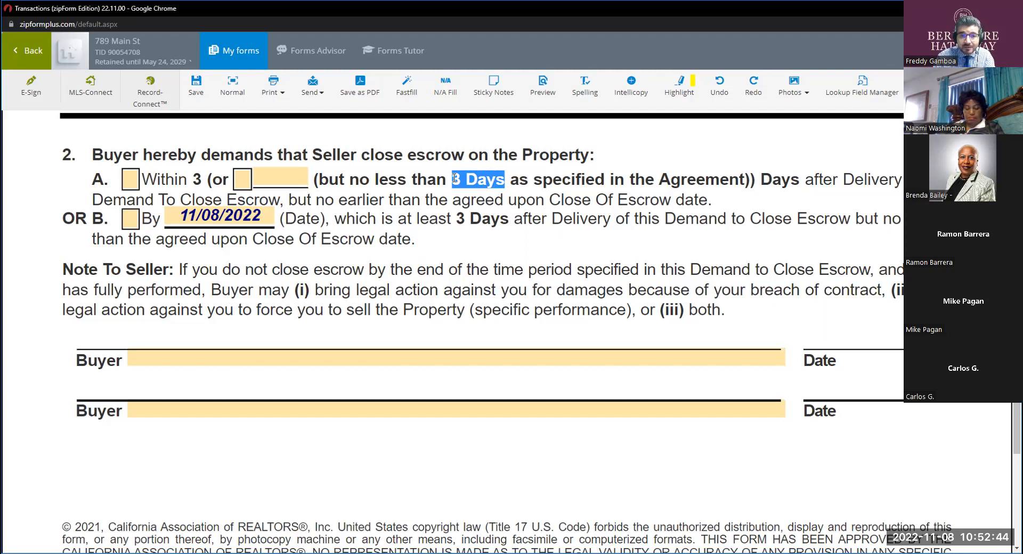
{"action": "left_click_drag", "start_coordinate": [454, 179], "coordinate": [481, 172]}
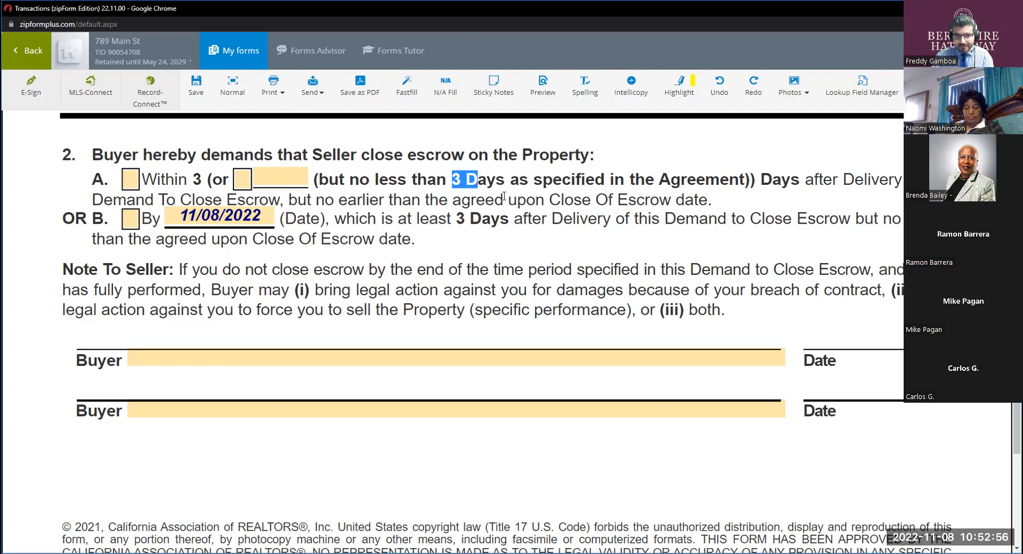
Return to the transaction's documents, search for "cc" and open the Cancellation of Contract form in full screen.
{"action": "scroll", "coordinate": [429, 256], "scroll_direction": "up", "scroll_amount": 6}
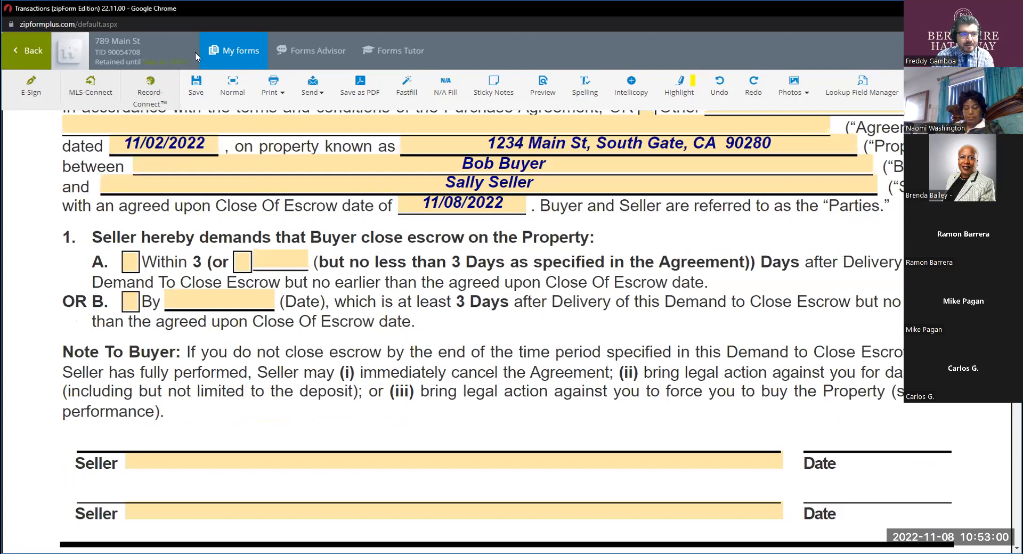
{"action": "left_click", "coordinate": [212, 50]}
{"action": "left_click", "coordinate": [294, 225]}
{"action": "left_click", "coordinate": [33, 55]}
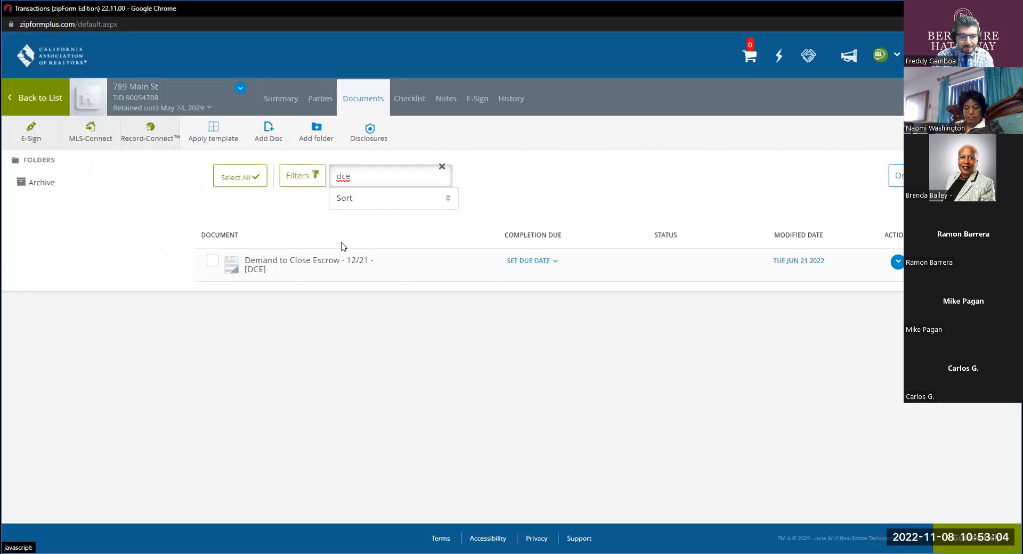
{"action": "double_click", "coordinate": [343, 176]}
{"action": "type", "text": "cc"}
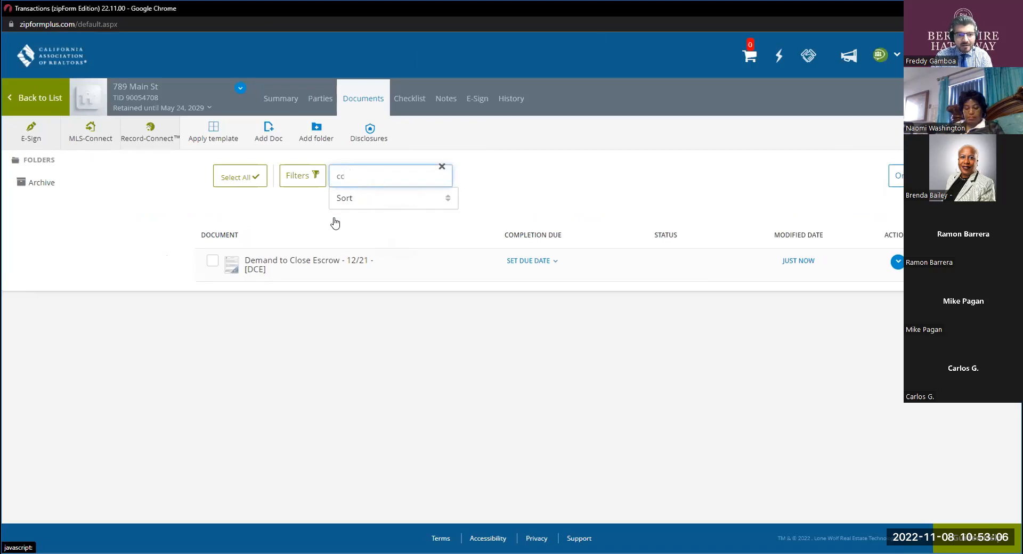
{"action": "left_click", "coordinate": [281, 263]}
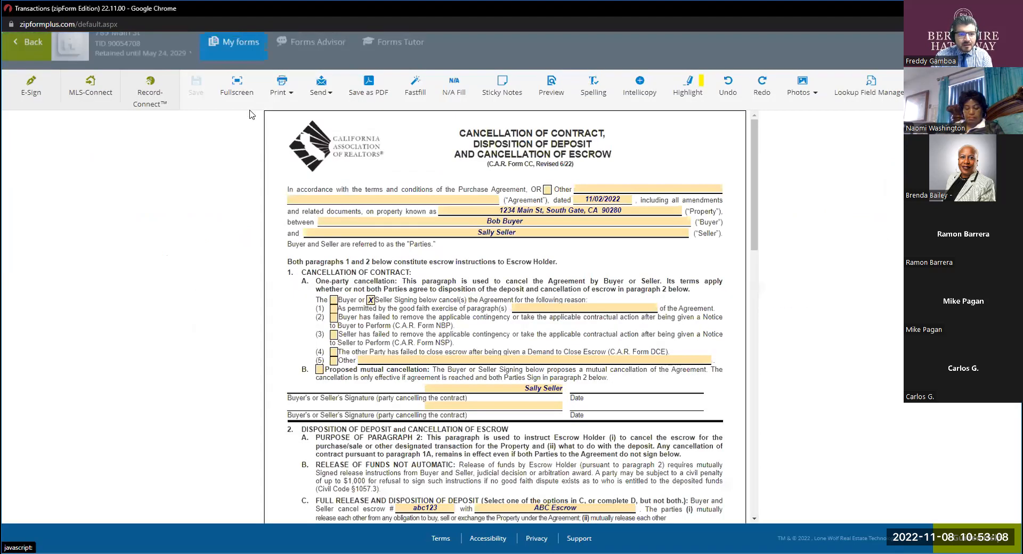
{"action": "left_click", "coordinate": [237, 87]}
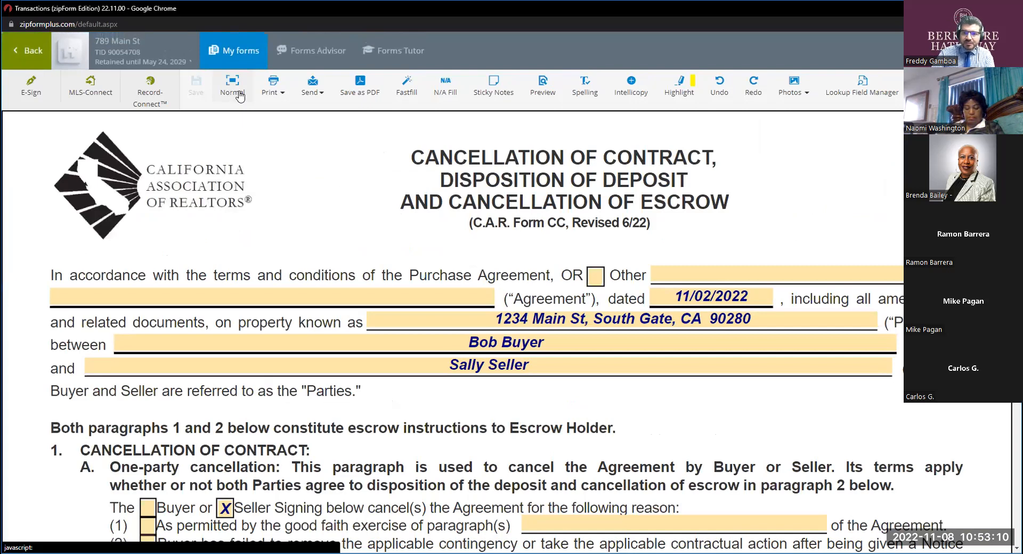
Replace the name on paragraph 1's first signature line with the buyer's name and mark Buyer as the cancelling party in paragraph 1A.
{"action": "scroll", "coordinate": [470, 212], "scroll_direction": "down", "scroll_amount": 4}
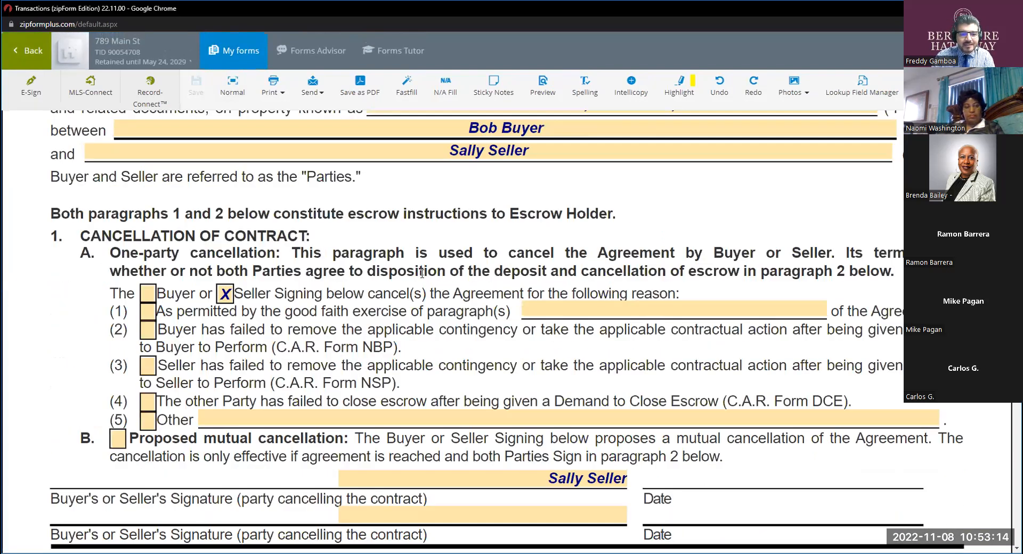
{"action": "scroll", "coordinate": [421, 277], "scroll_direction": "down", "scroll_amount": 1}
{"action": "left_click", "coordinate": [571, 425]}
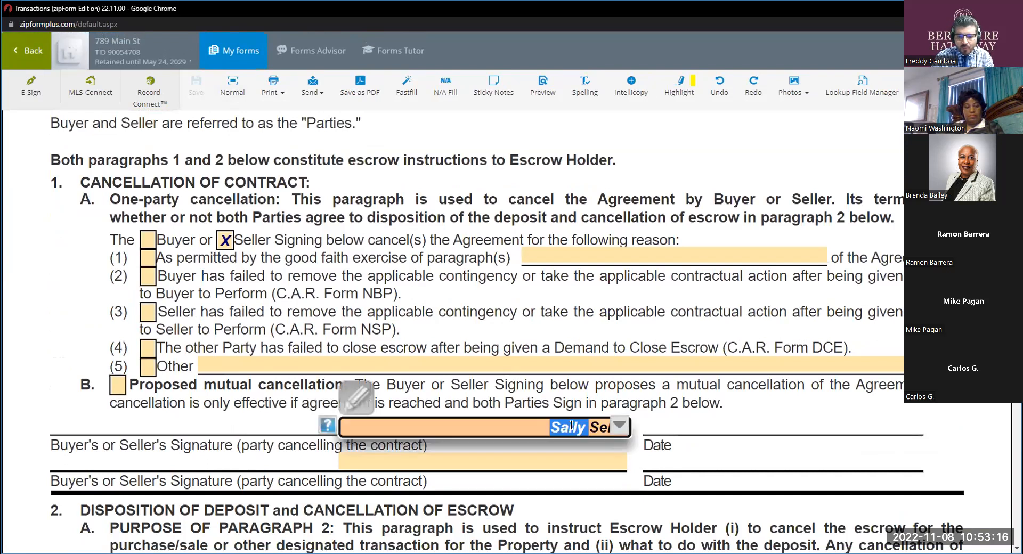
{"action": "key", "text": "BackSpace"}
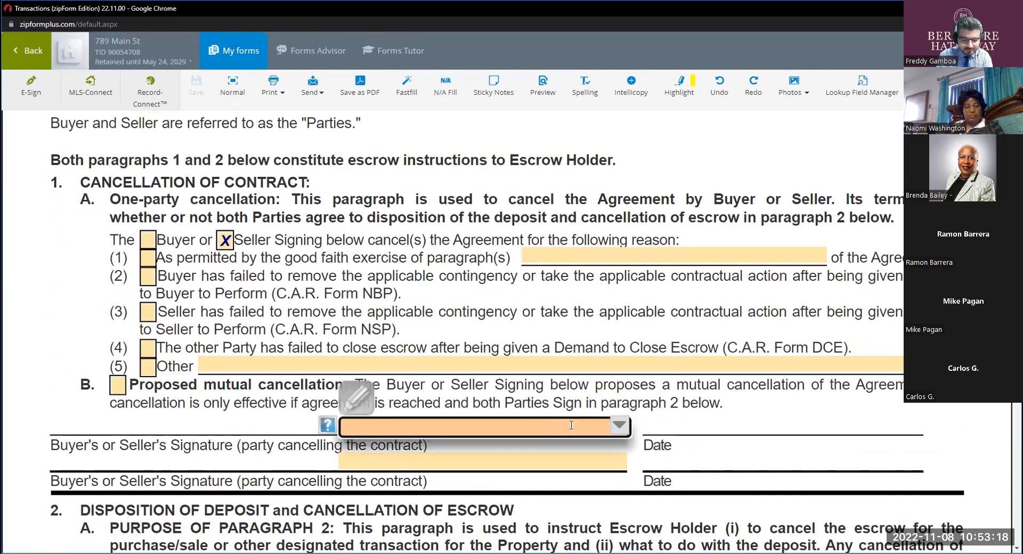
{"action": "type", "text": "bu"}
{"action": "key", "text": "BackSpace"}
{"action": "key", "text": "BackSpace"}
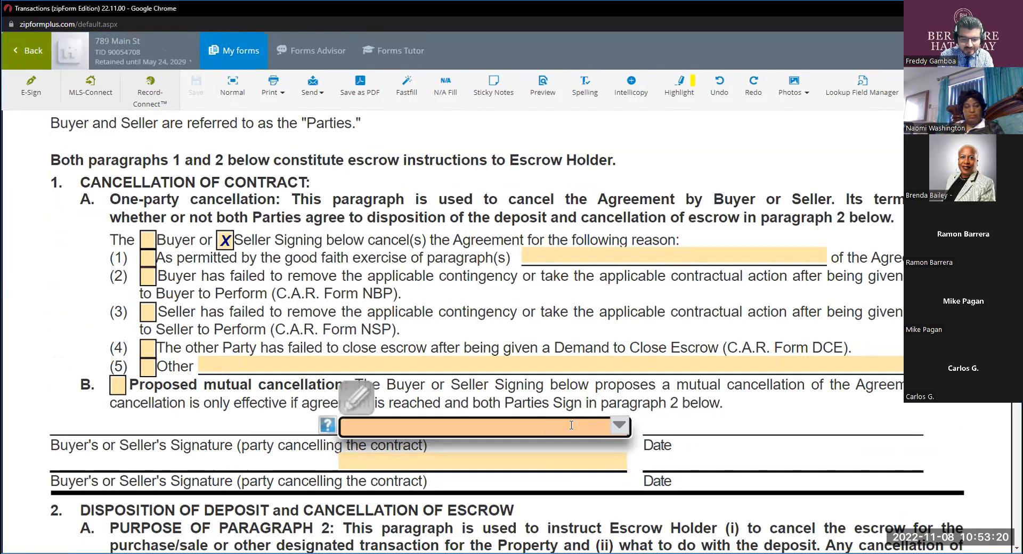
{"action": "type", "text": "B"}
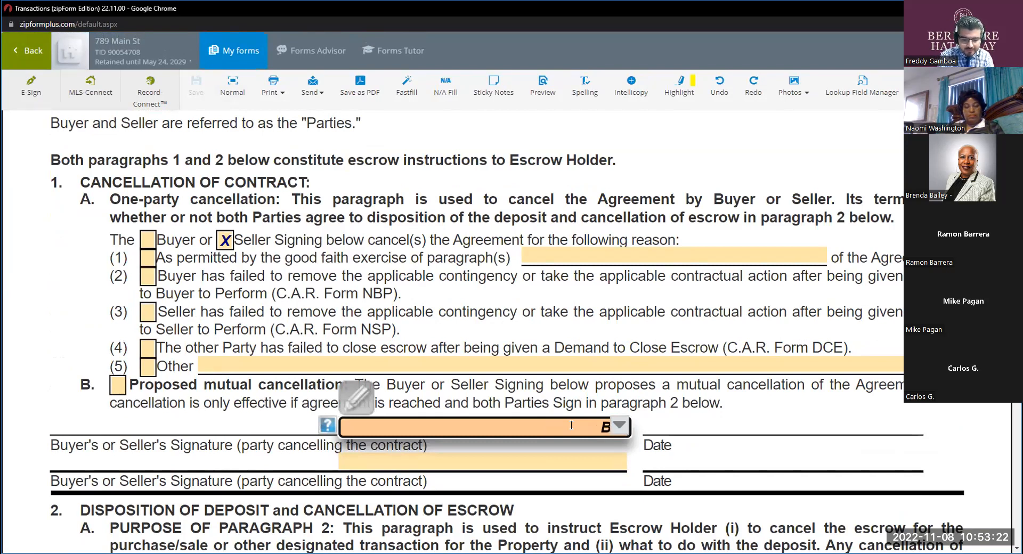
{"action": "key", "text": "BackSpace"}
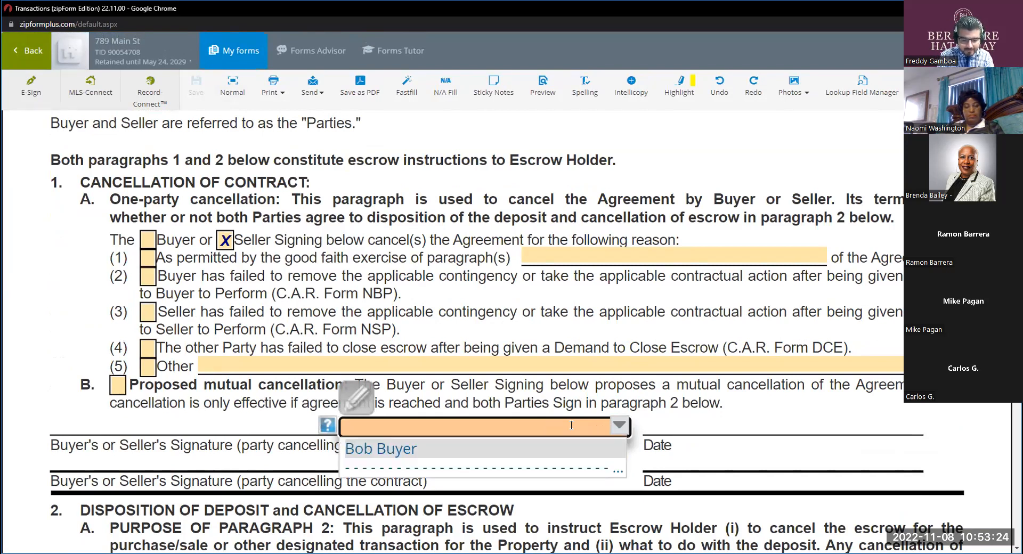
{"action": "type", "text": "Bo"}
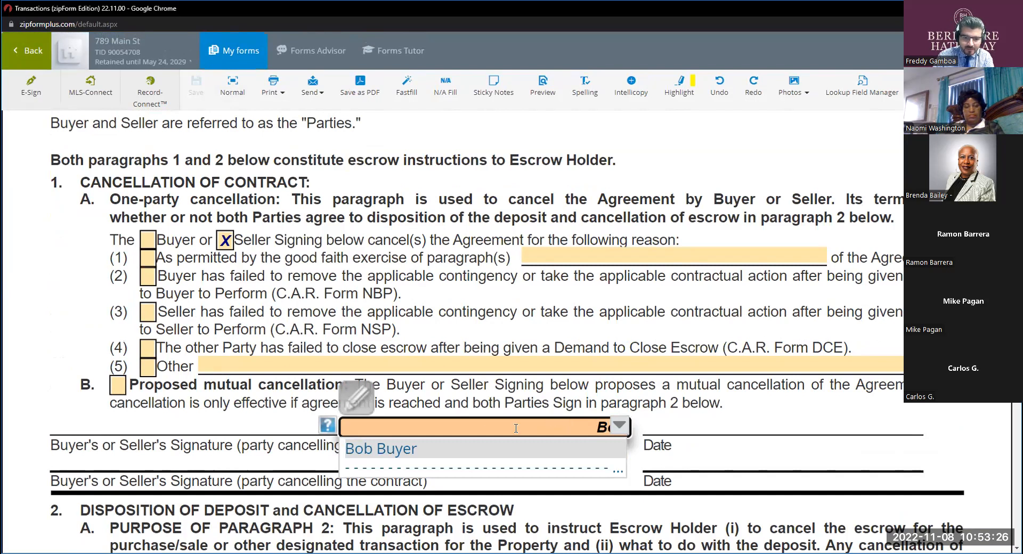
{"action": "left_click", "coordinate": [442, 453]}
{"action": "scroll", "coordinate": [276, 309], "scroll_direction": "up", "scroll_amount": 2}
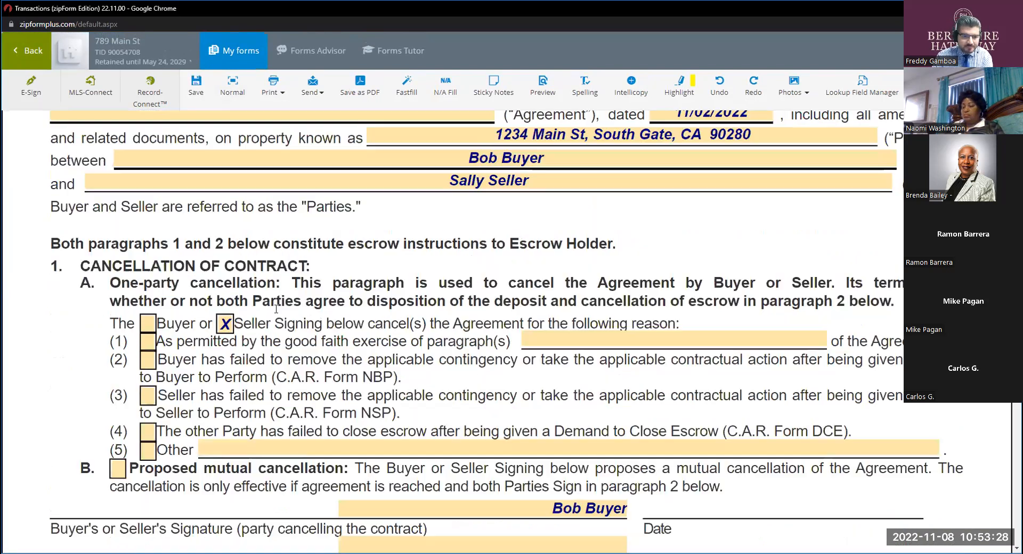
{"action": "left_click", "coordinate": [149, 348]}
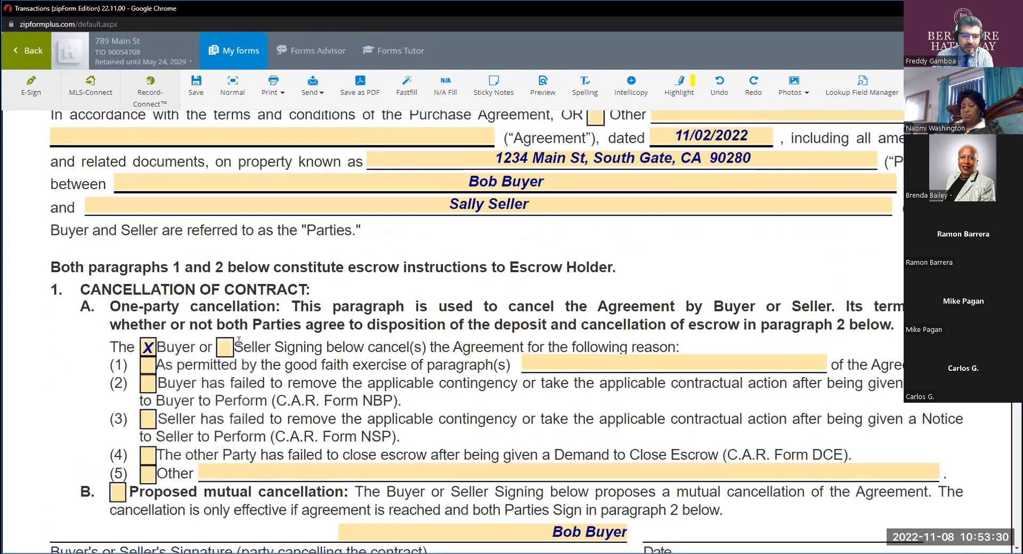
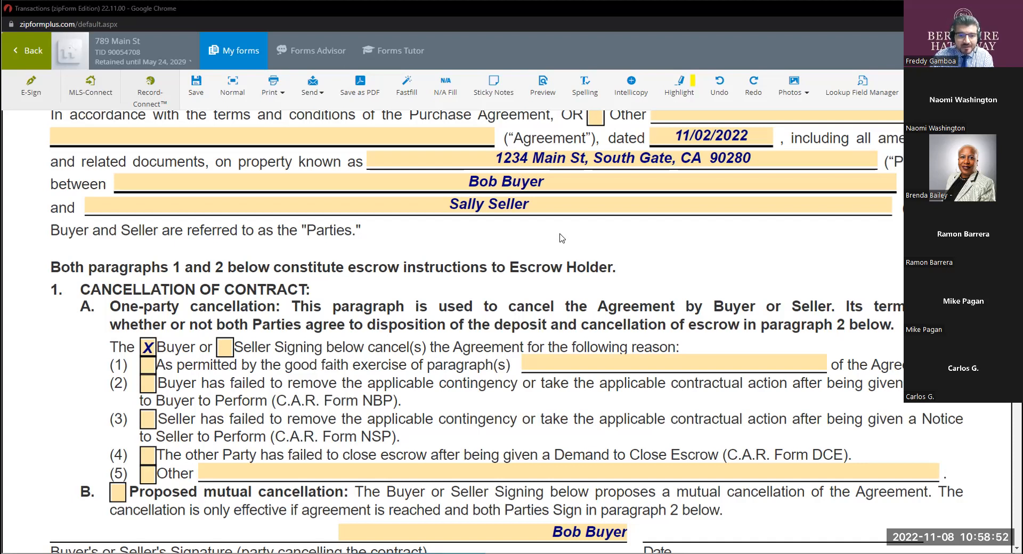
Check reason (3) in paragraph 1A for the Seller's failure to perform and release option (1) in paragraph 2C.
{"action": "left_click", "coordinate": [148, 421]}
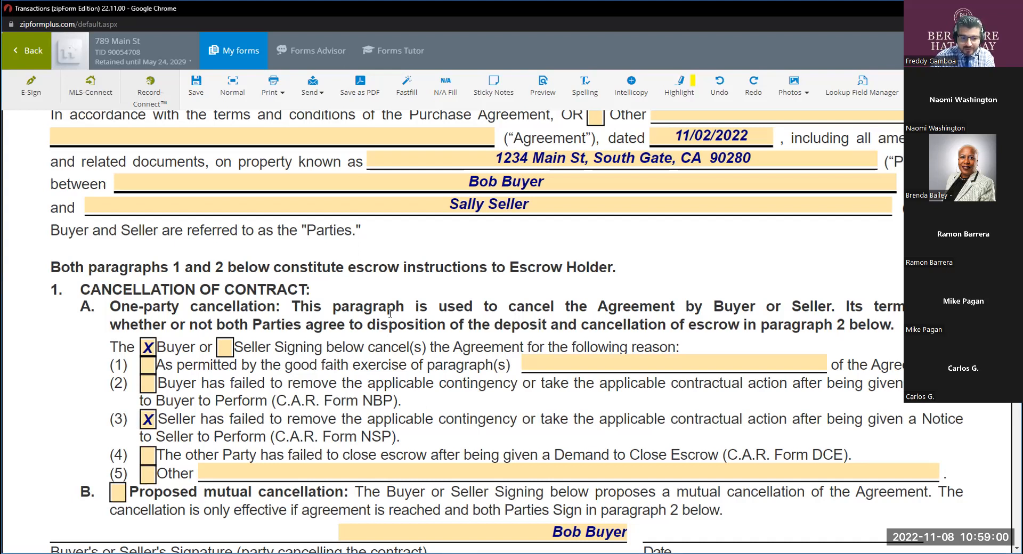
{"action": "scroll", "coordinate": [167, 243], "scroll_direction": "down", "scroll_amount": 3}
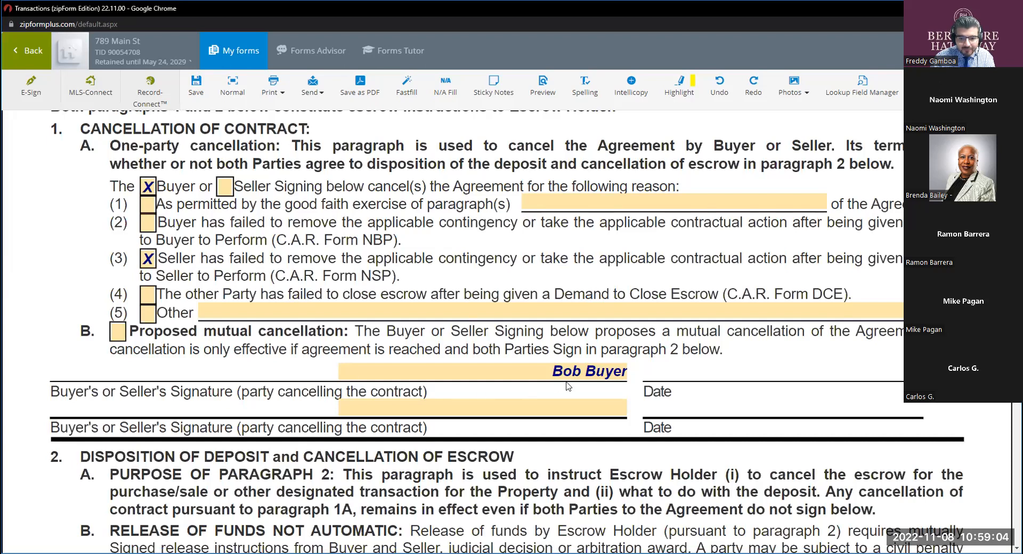
{"action": "scroll", "coordinate": [592, 367], "scroll_direction": "down", "scroll_amount": 5}
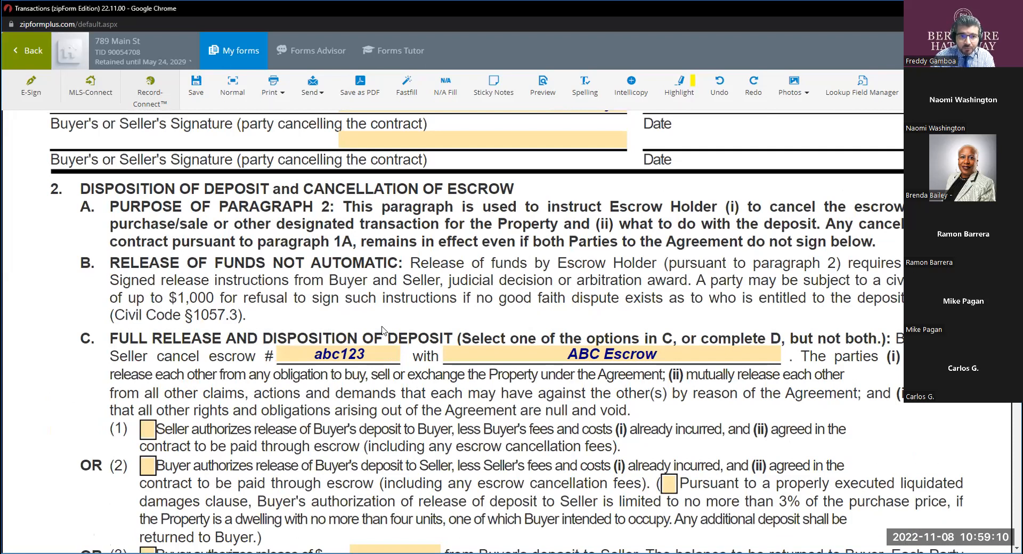
{"action": "scroll", "coordinate": [381, 330], "scroll_direction": "down", "scroll_amount": 2}
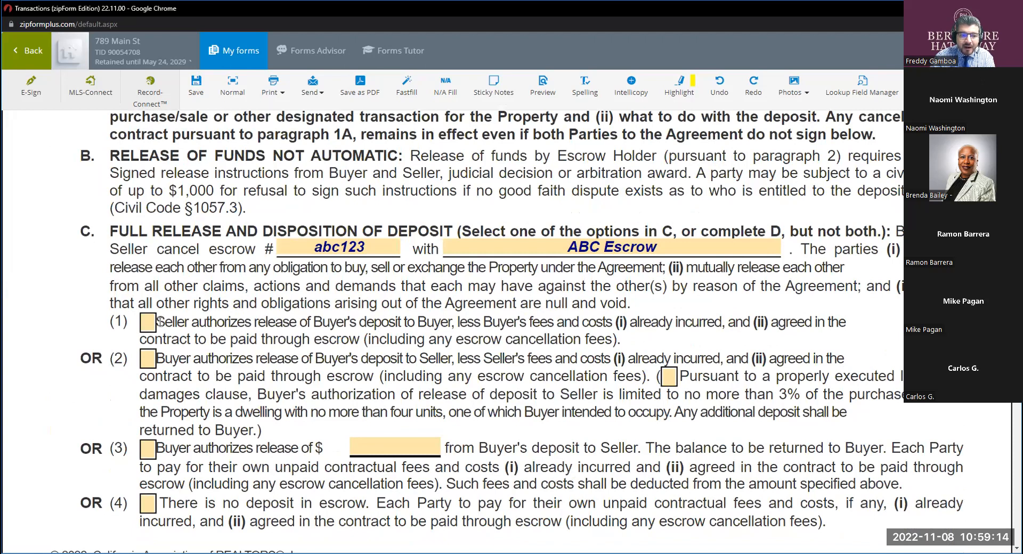
{"action": "left_click_drag", "start_coordinate": [157, 322], "coordinate": [257, 322]}
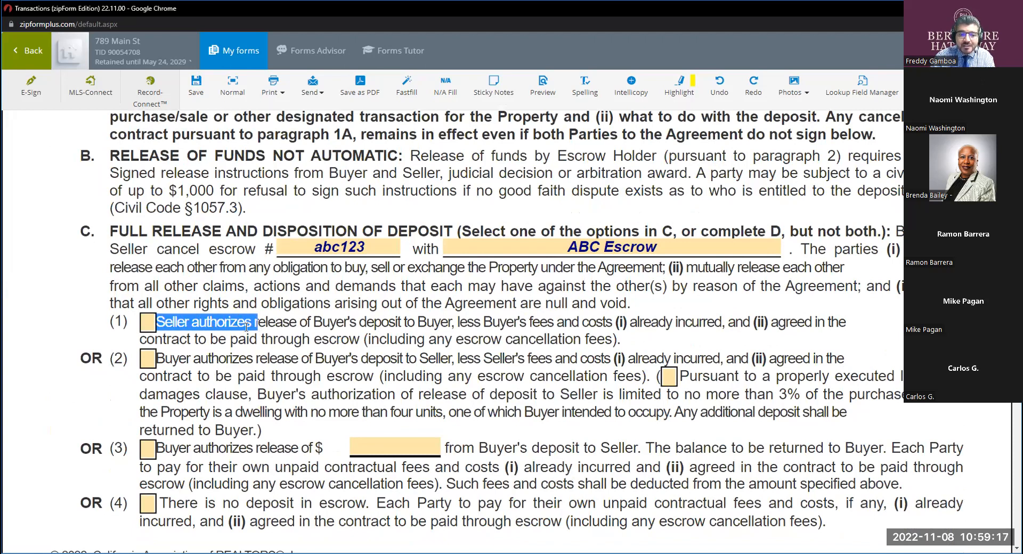
{"action": "left_click", "coordinate": [147, 323]}
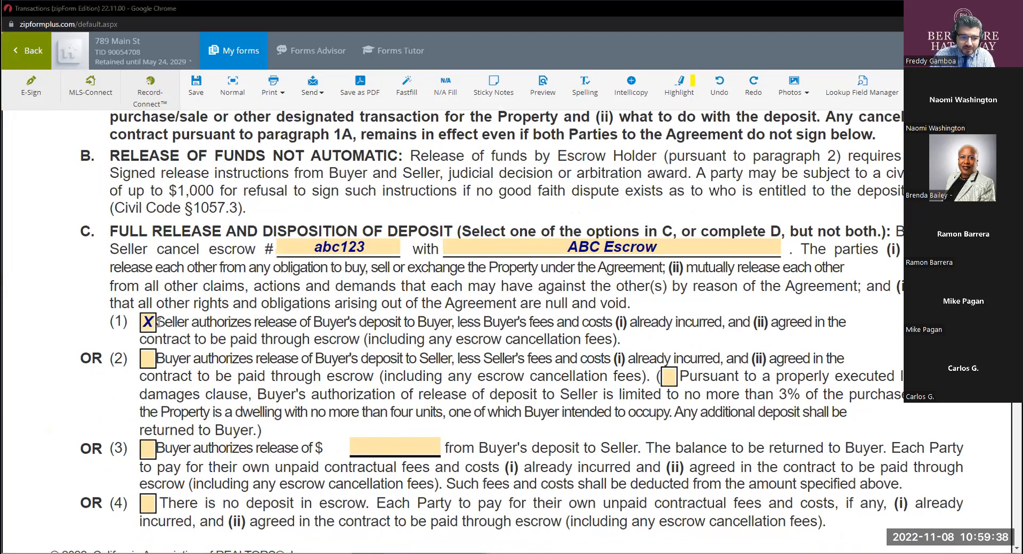
Switch the deposit release in paragraph 2C to option (2), then restore option (1).
{"action": "left_click", "coordinate": [149, 357]}
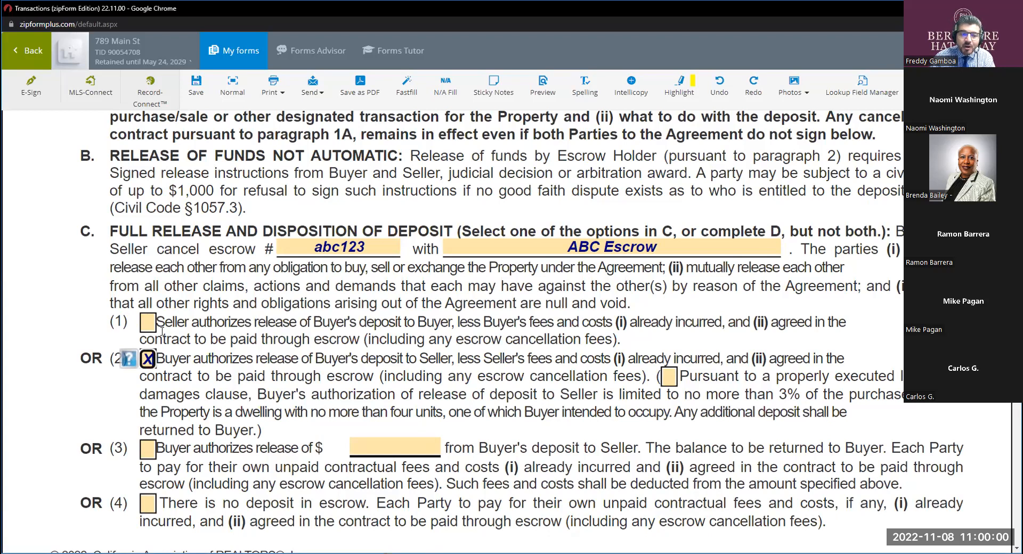
{"action": "left_click", "coordinate": [147, 322]}
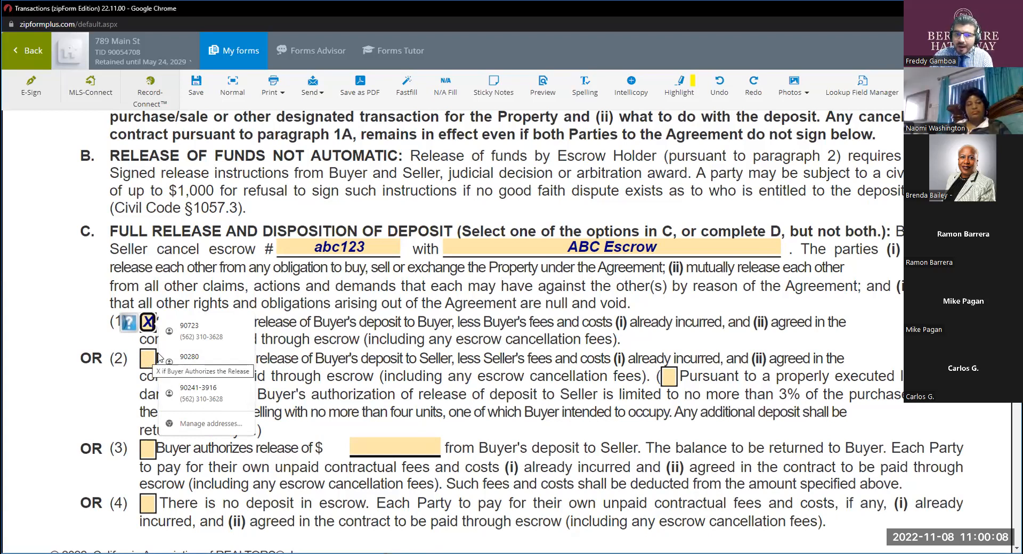
{"action": "left_click", "coordinate": [259, 353]}
{"action": "key", "text": "ctrl"}
{"action": "key", "text": "ctrl"}
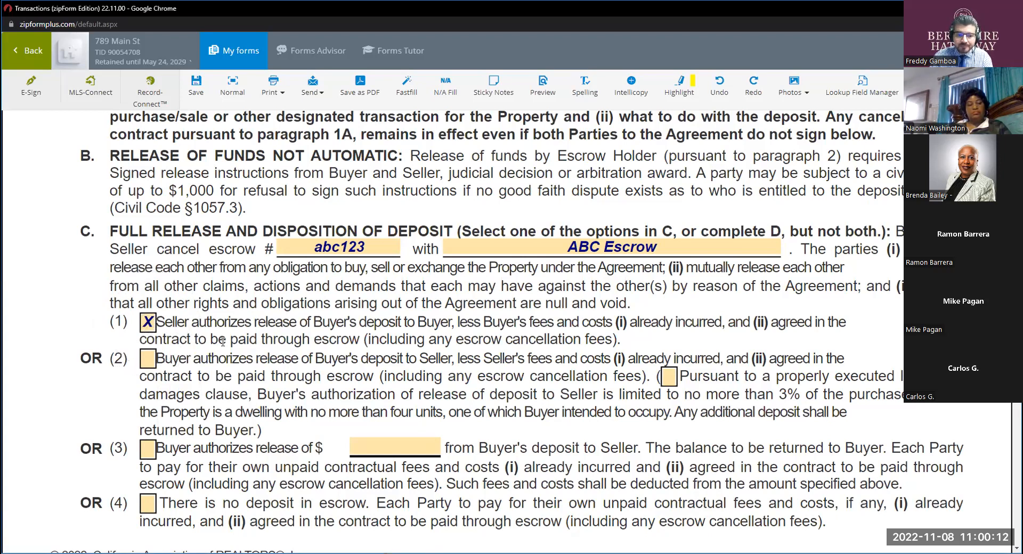
Uncheck reason (3) in paragraph 1A.
{"action": "scroll", "coordinate": [222, 341], "scroll_direction": "up", "scroll_amount": 7}
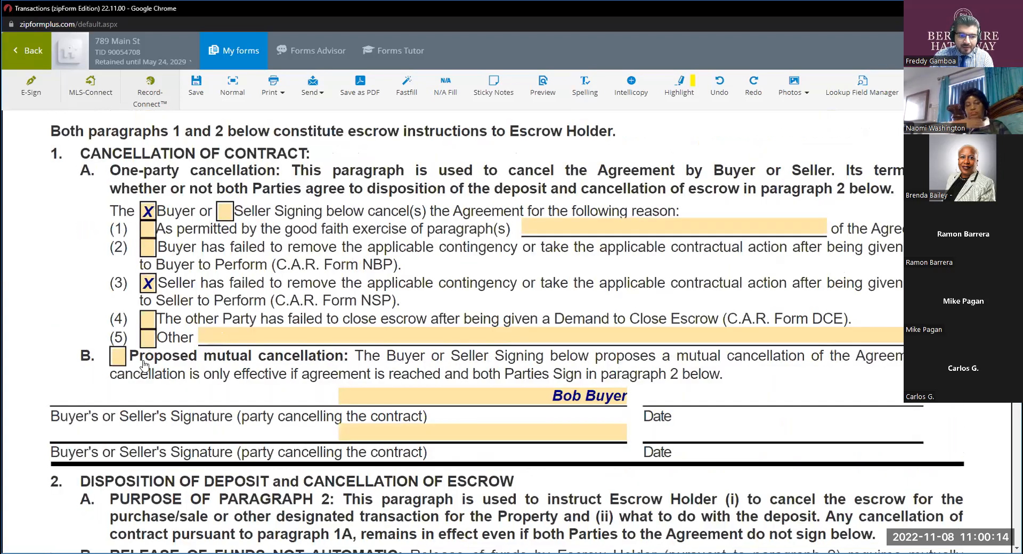
{"action": "scroll", "coordinate": [144, 365], "scroll_direction": "up", "scroll_amount": 2}
{"action": "left_click", "coordinate": [146, 365]}
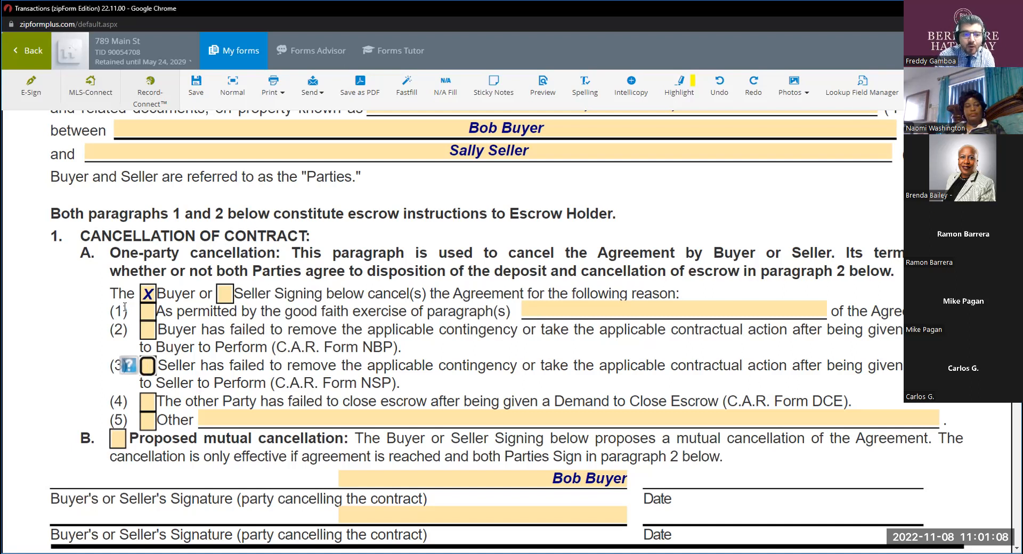
{"action": "left_click", "coordinate": [504, 319]}
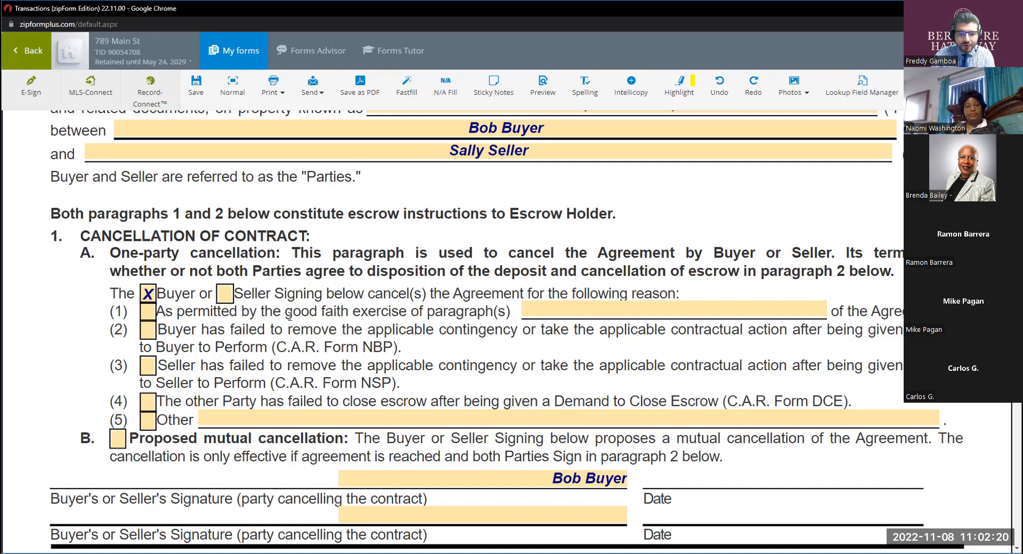
{"action": "key", "text": "ctrl"}
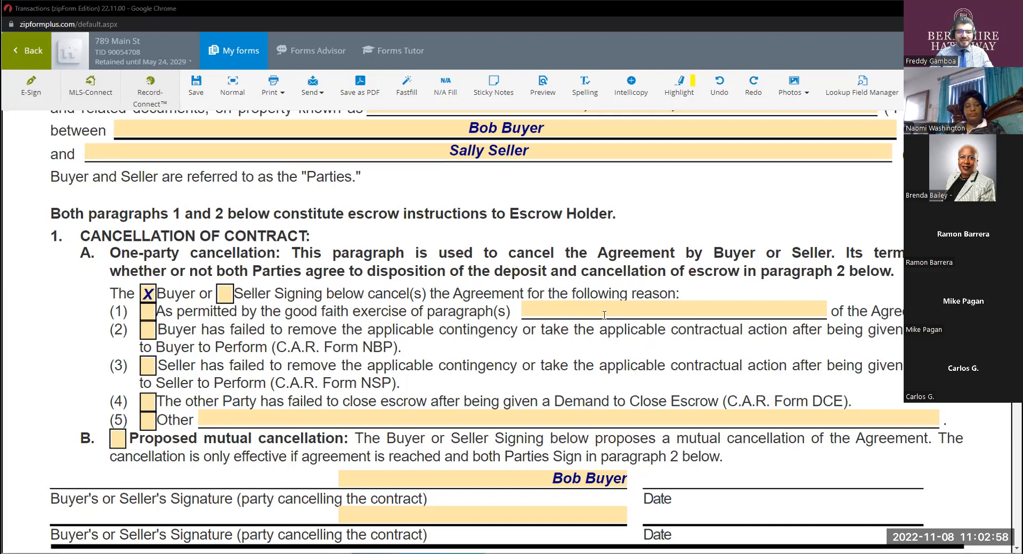
Highlight "of the Agreement" and "paragraph" in reason (1) of paragraph 1A, and check reason (1).
{"action": "left_click", "coordinate": [155, 311]}
{"action": "left_click_drag", "start_coordinate": [154, 311], "coordinate": [210, 313]}
{"action": "left_click", "coordinate": [340, 324]}
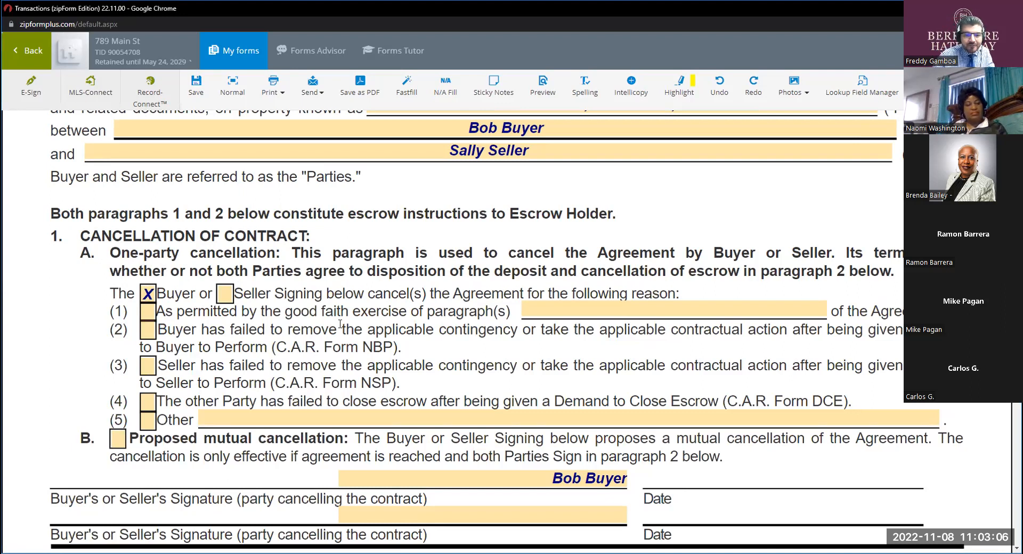
{"action": "left_click_drag", "start_coordinate": [904, 312], "coordinate": [832, 313]}
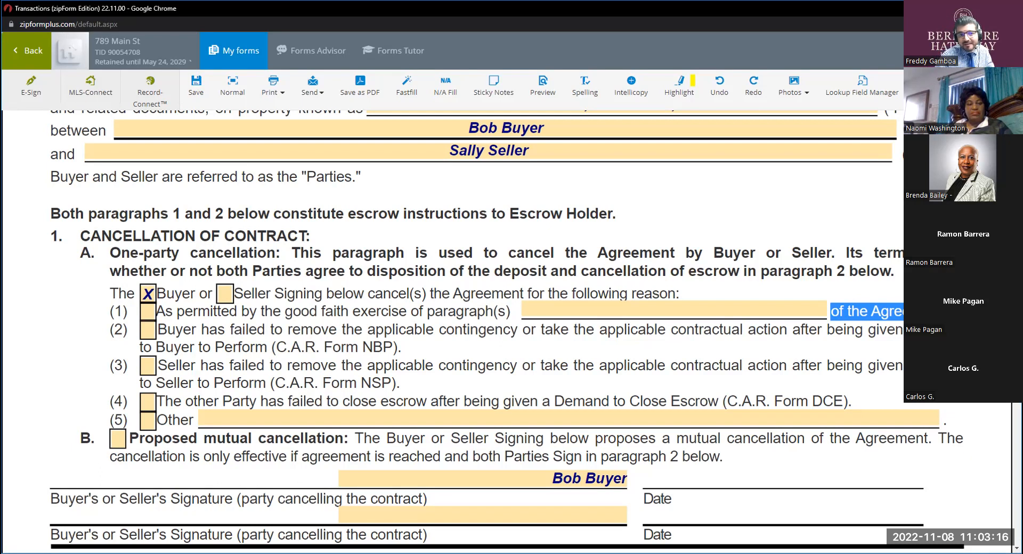
{"action": "key", "text": "alt+Tab"}
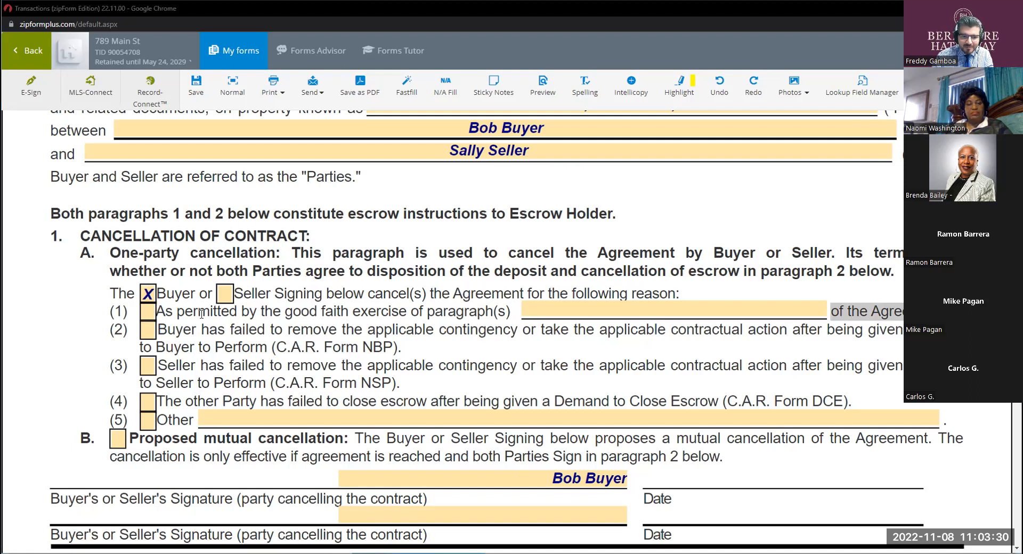
{"action": "left_click_drag", "start_coordinate": [494, 312], "coordinate": [425, 311]}
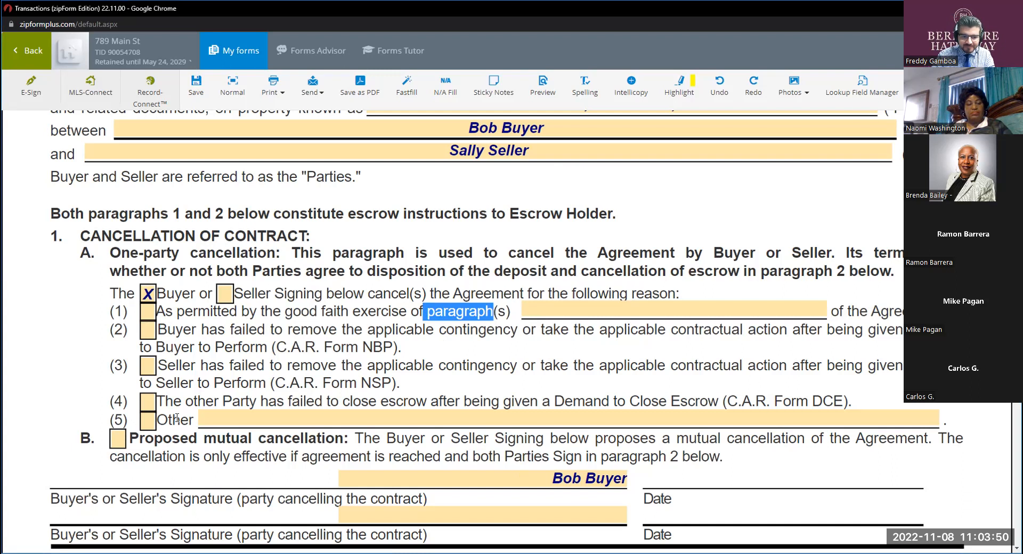
{"action": "left_click", "coordinate": [147, 315]}
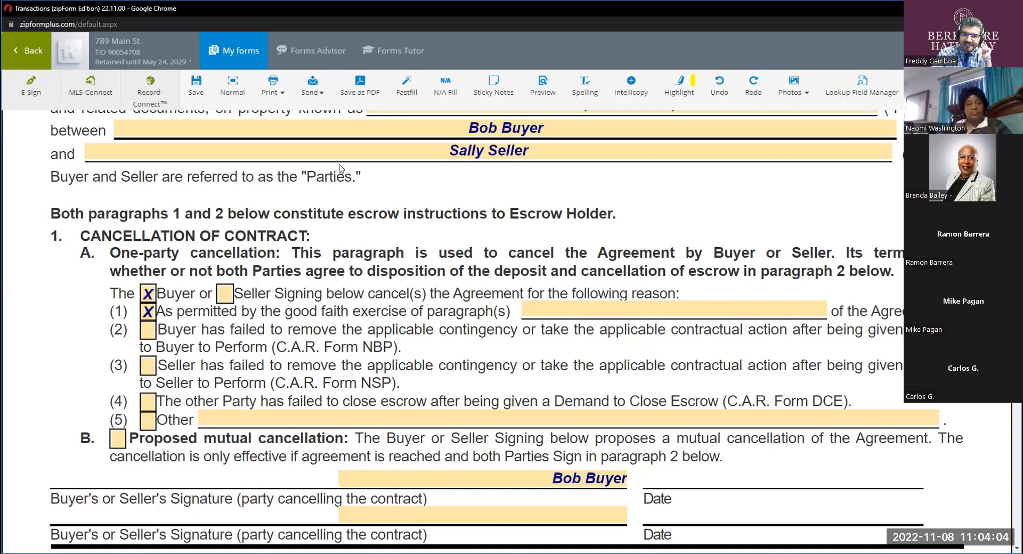
Return to the transaction's documents, search for "rpa" and open the Residential Purchase Agreement in full screen.
{"action": "left_click", "coordinate": [212, 50]}
{"action": "left_click", "coordinate": [279, 169]}
{"action": "left_click", "coordinate": [27, 51]}
{"action": "double_click", "coordinate": [362, 168]}
{"action": "type", "text": "rpa"}
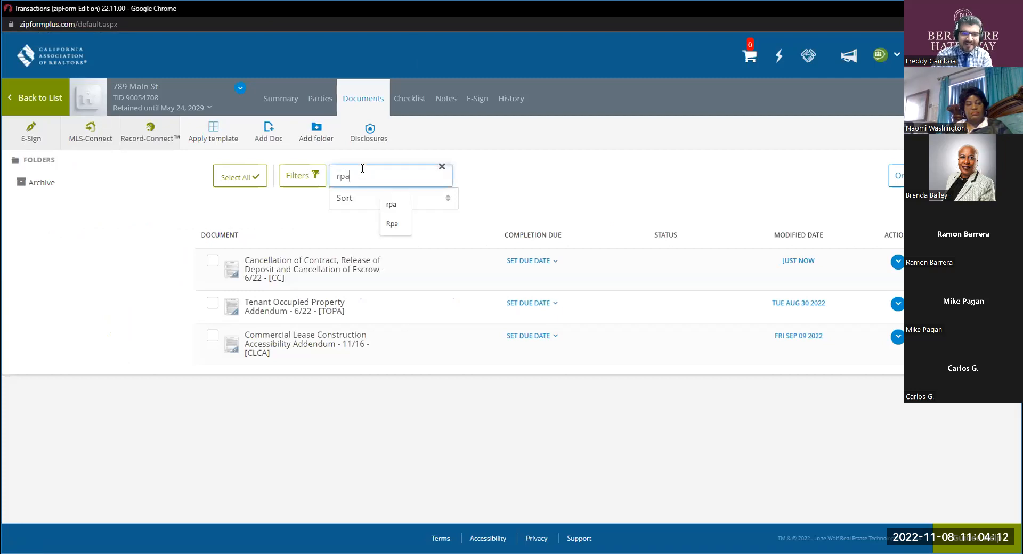
{"action": "left_click", "coordinate": [308, 260]}
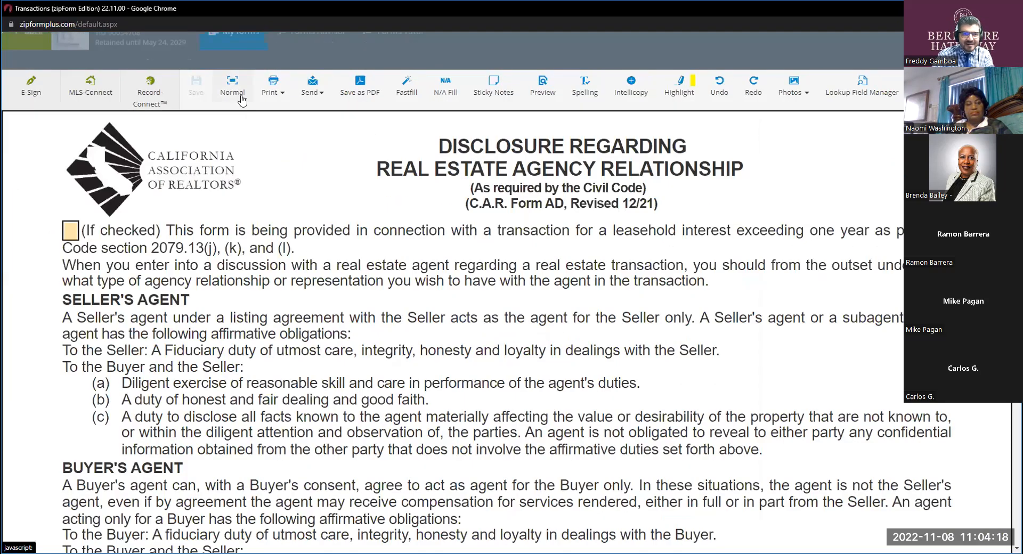
{"action": "left_click", "coordinate": [232, 101]}
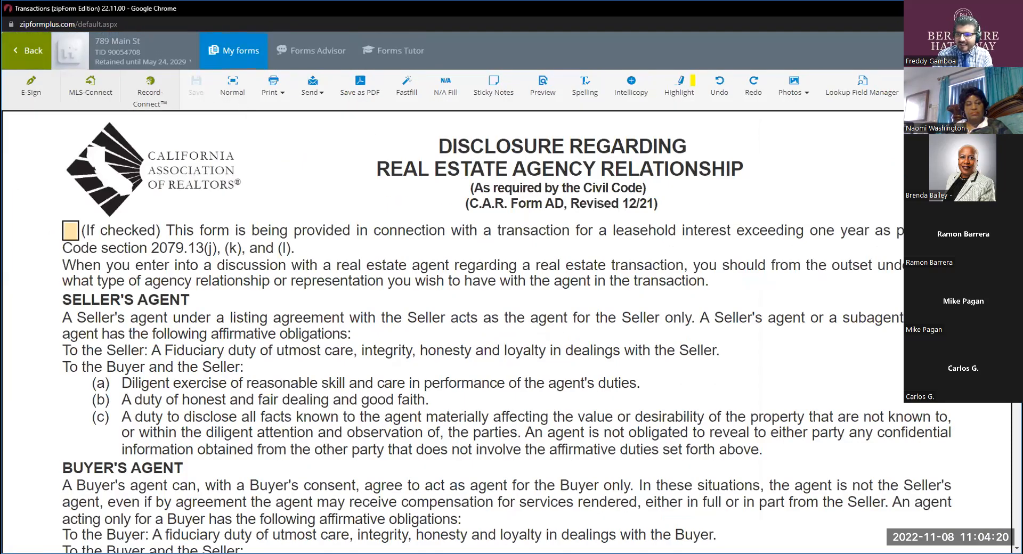
Review the contingencies in paragraph 3L and the loan contingency terms in paragraph 8A of the purchase agreement.
{"action": "scroll", "coordinate": [480, 330], "scroll_direction": "down", "scroll_amount": 20}
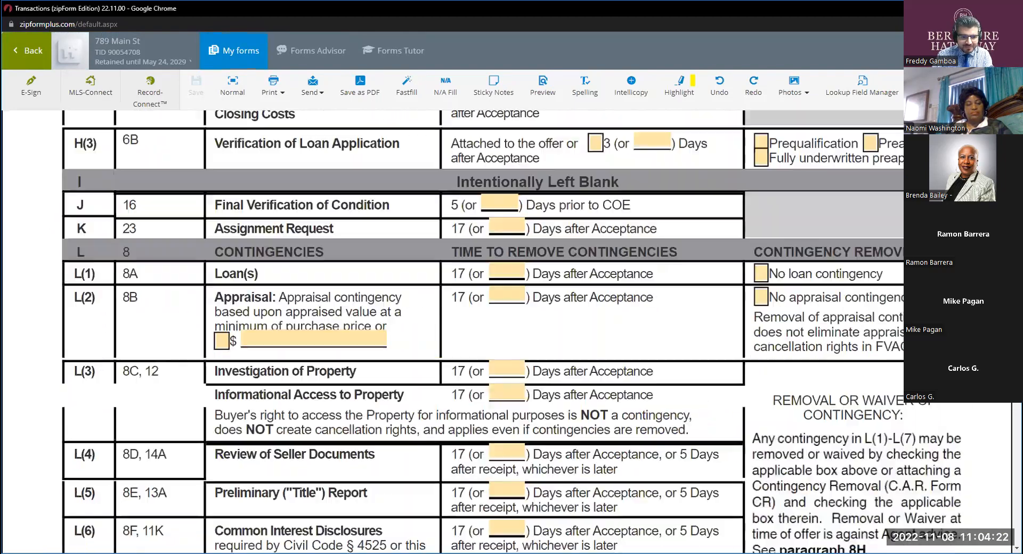
{"action": "scroll", "coordinate": [479, 330], "scroll_direction": "down", "scroll_amount": 20}
{"action": "scroll", "coordinate": [479, 331], "scroll_direction": "down", "scroll_amount": 20}
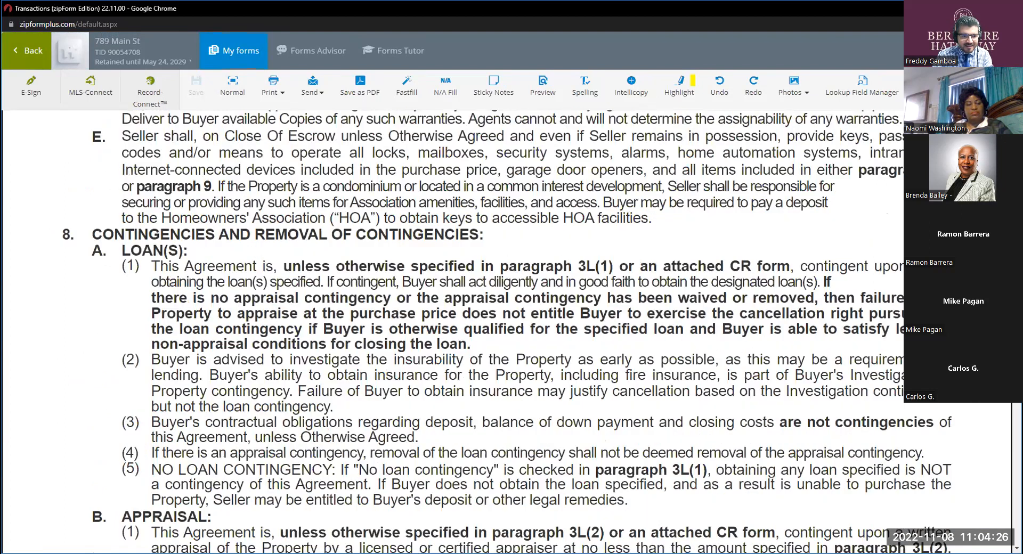
{"action": "scroll", "coordinate": [595, 160], "scroll_direction": "down", "scroll_amount": 1}
{"action": "key", "text": "ctrl"}
{"action": "key", "text": "ctrl"}
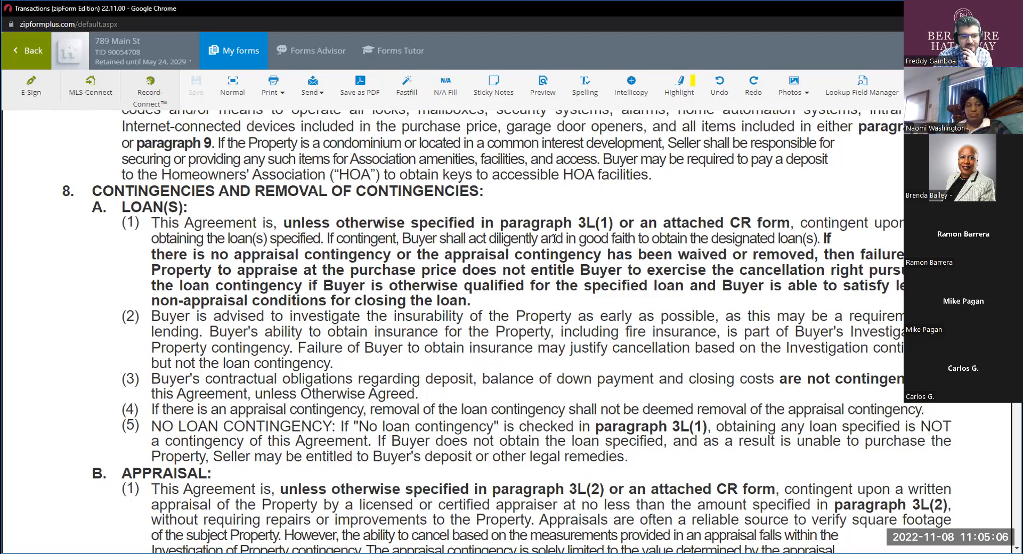
Find paragraph 14 of the purchase agreement and highlight its number, "CANCELLATION RIGHTS" and the CR form reference.
{"action": "scroll", "coordinate": [554, 239], "scroll_direction": "down", "scroll_amount": 15}
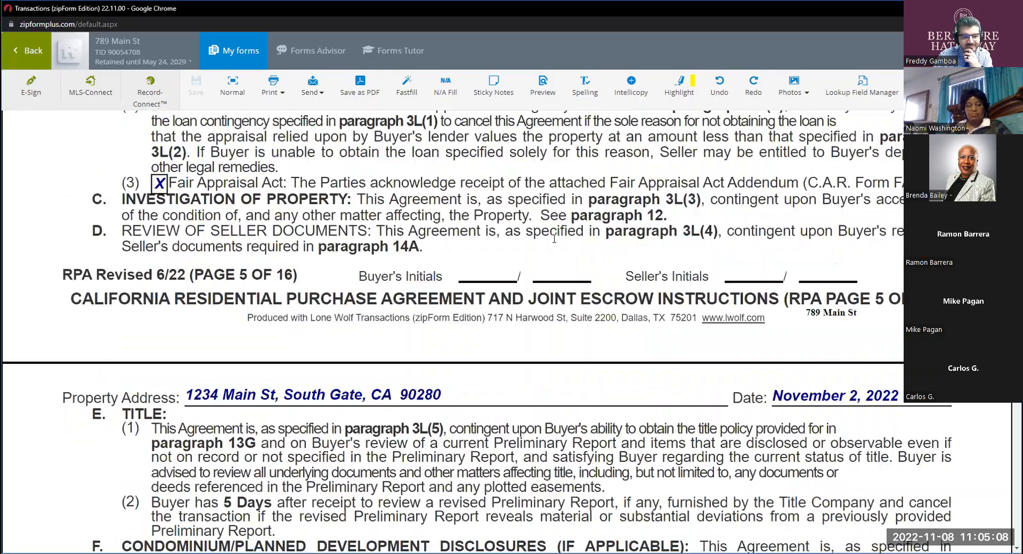
{"action": "scroll", "coordinate": [554, 242], "scroll_direction": "down", "scroll_amount": 8}
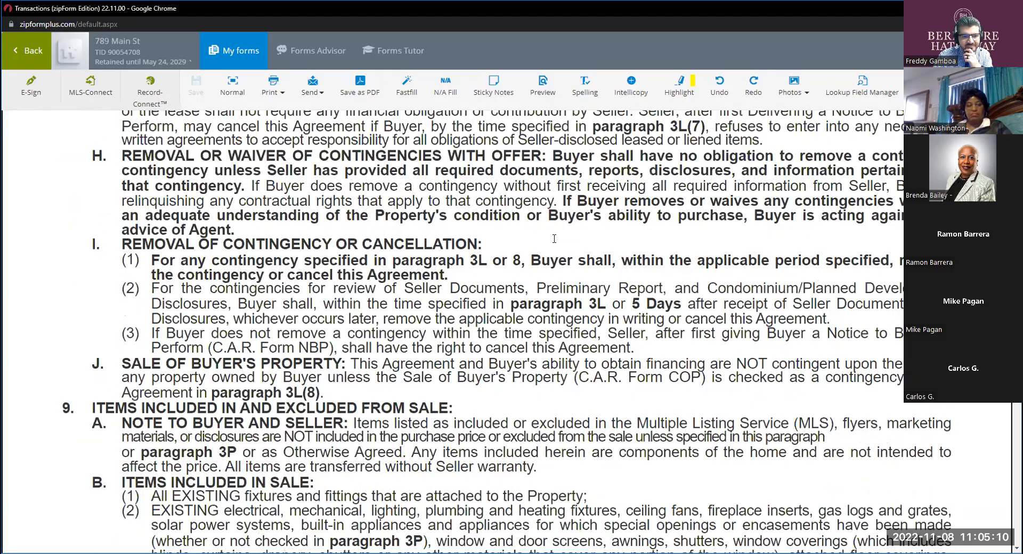
{"action": "scroll", "coordinate": [554, 243], "scroll_direction": "down", "scroll_amount": 4}
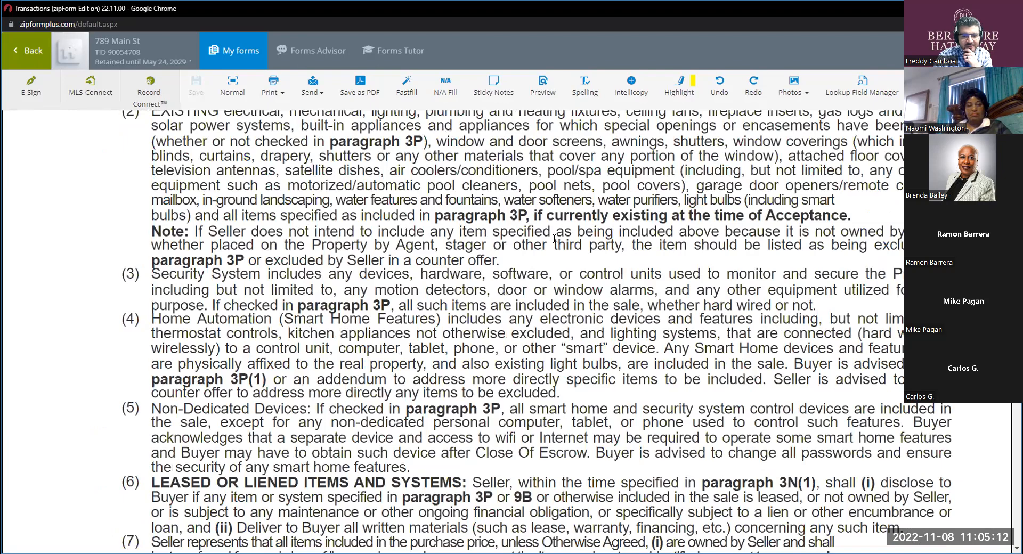
{"action": "scroll", "coordinate": [554, 238], "scroll_direction": "down", "scroll_amount": 10}
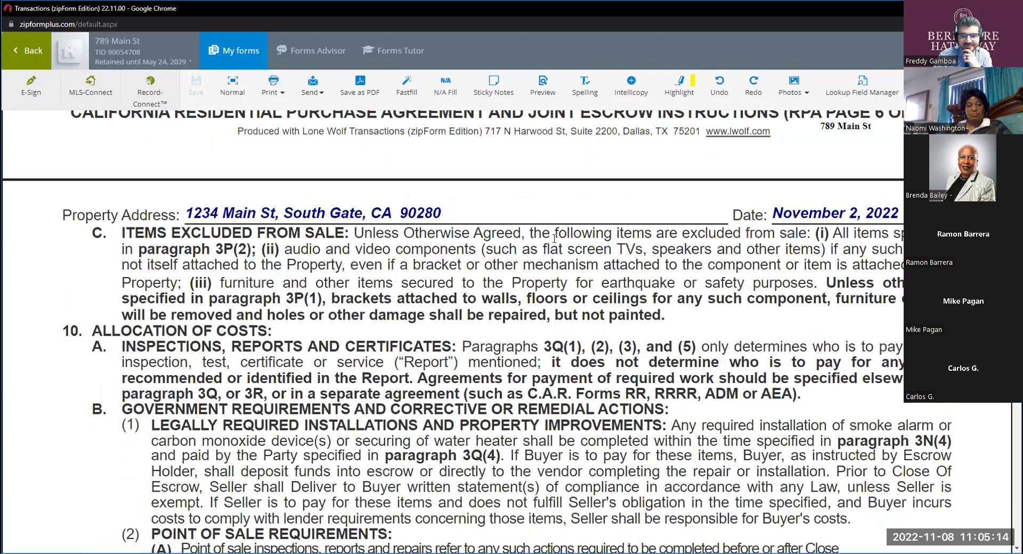
{"action": "scroll", "coordinate": [554, 238], "scroll_direction": "down", "scroll_amount": 10}
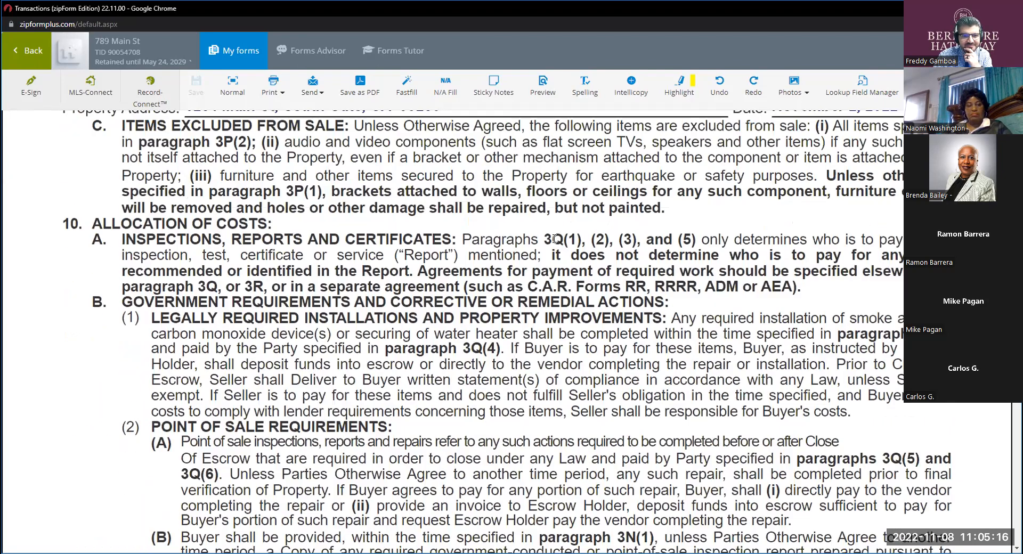
{"action": "scroll", "coordinate": [554, 239], "scroll_direction": "down", "scroll_amount": 13}
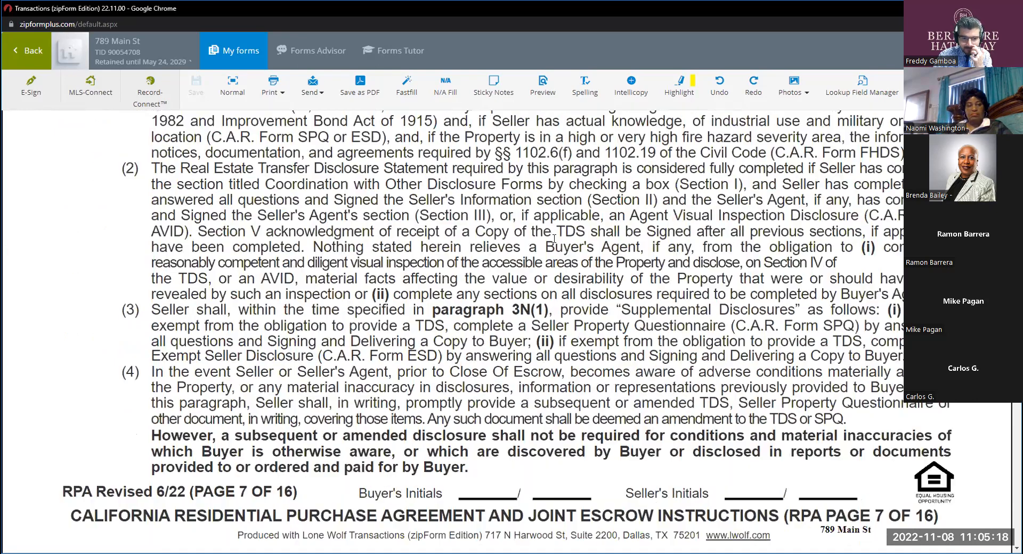
{"action": "scroll", "coordinate": [554, 239], "scroll_direction": "down", "scroll_amount": 8}
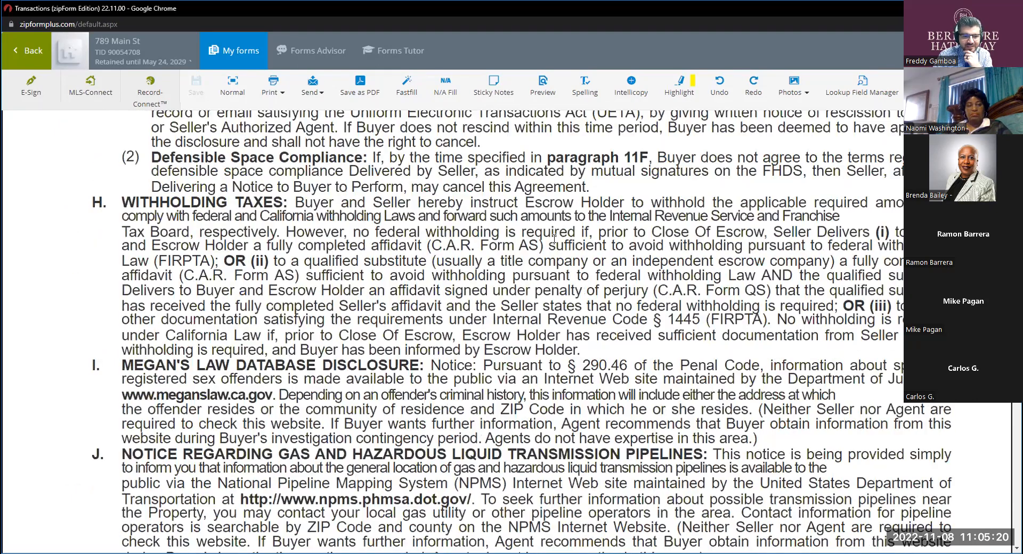
{"action": "scroll", "coordinate": [554, 239], "scroll_direction": "down", "scroll_amount": 20}
{"action": "scroll", "coordinate": [554, 238], "scroll_direction": "down", "scroll_amount": 18}
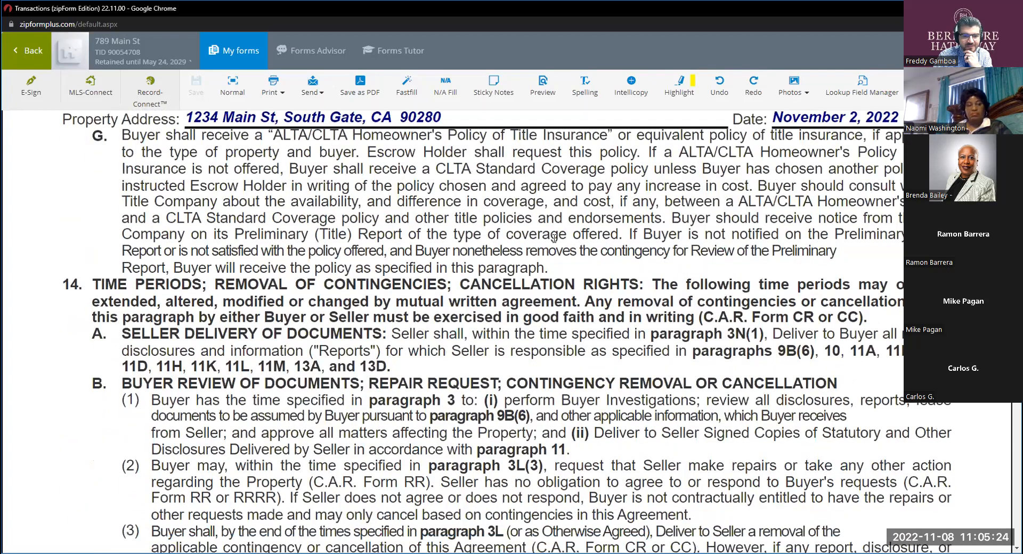
{"action": "scroll", "coordinate": [554, 239], "scroll_direction": "down", "scroll_amount": 1}
{"action": "left_click_drag", "start_coordinate": [63, 230], "coordinate": [77, 230]}
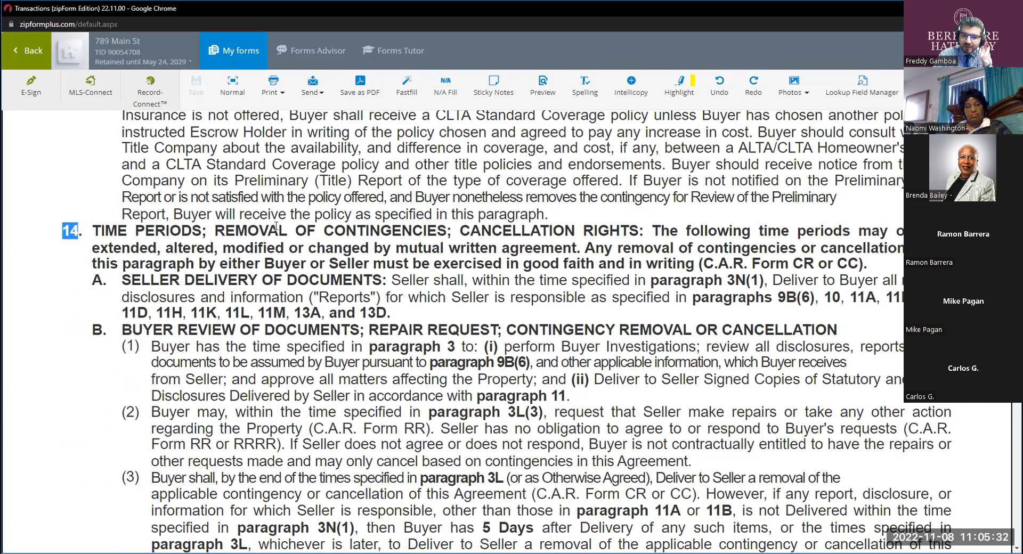
{"action": "left_click_drag", "start_coordinate": [639, 230], "coordinate": [458, 231]}
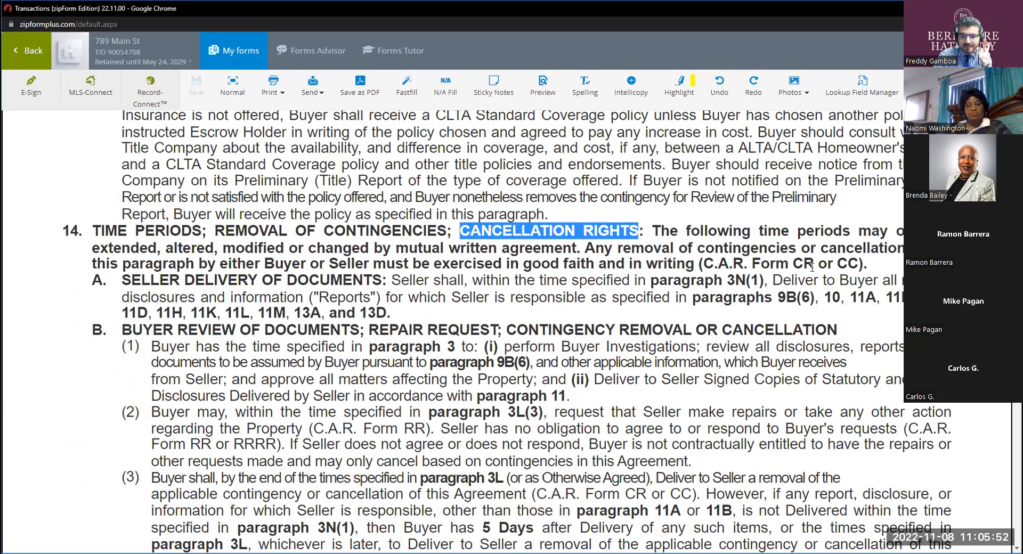
{"action": "left_click_drag", "start_coordinate": [814, 264], "coordinate": [798, 265]}
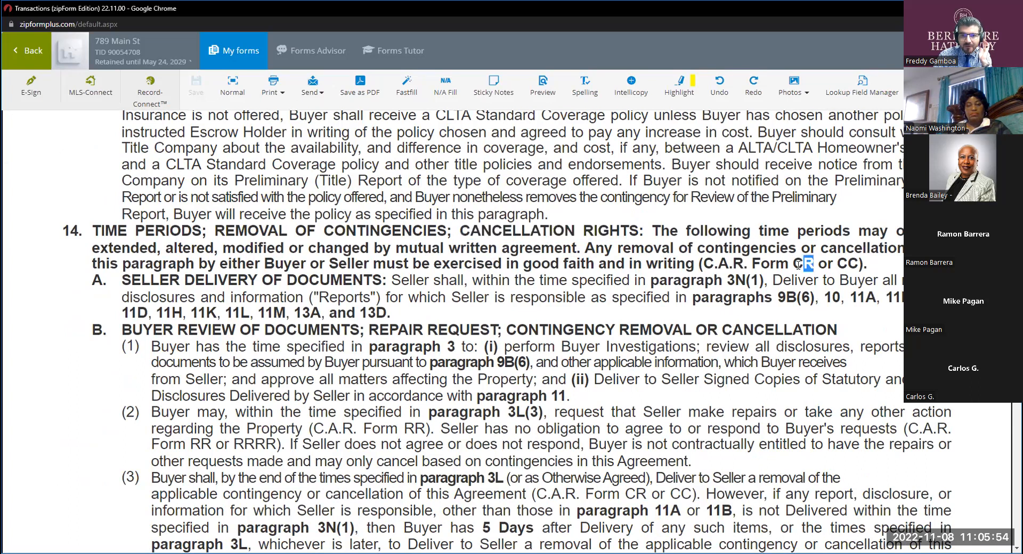
Highlight the CC form reference in paragraph 14, and open the Cancellation of Contract form by searching the transaction's documents for "cc".
{"action": "double_click", "coordinate": [839, 262]}
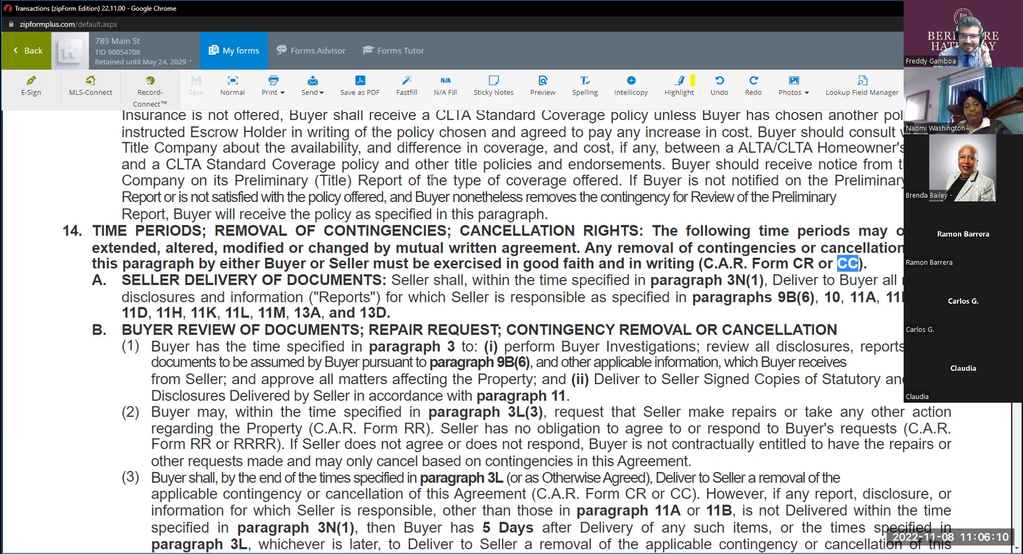
{"action": "left_click", "coordinate": [30, 55]}
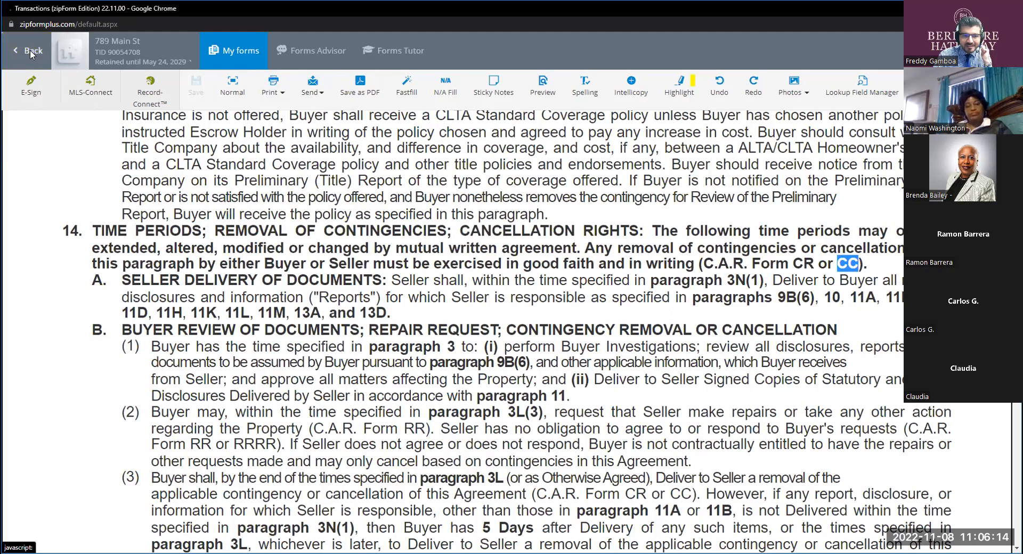
{"action": "double_click", "coordinate": [369, 178]}
{"action": "type", "text": "cc"}
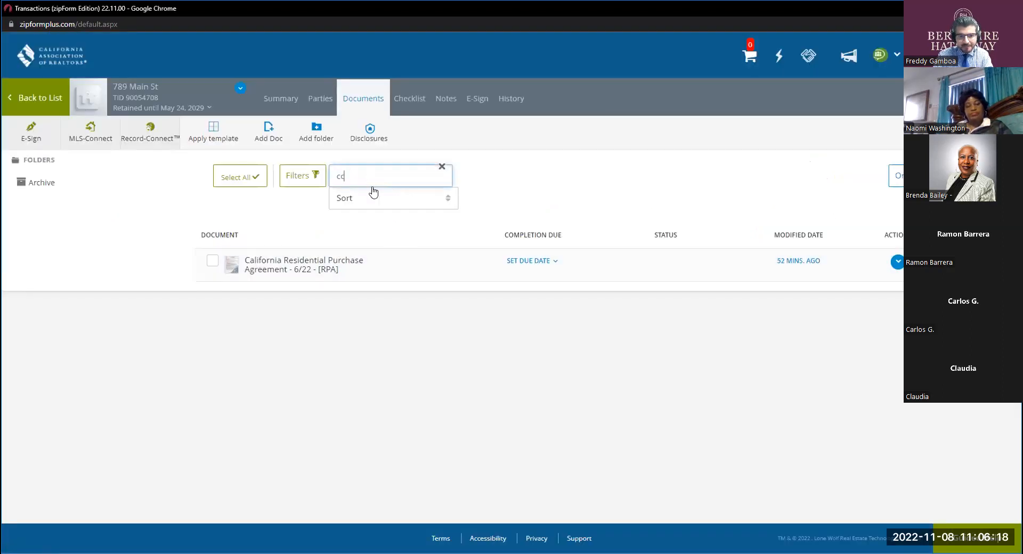
{"action": "left_click", "coordinate": [312, 260]}
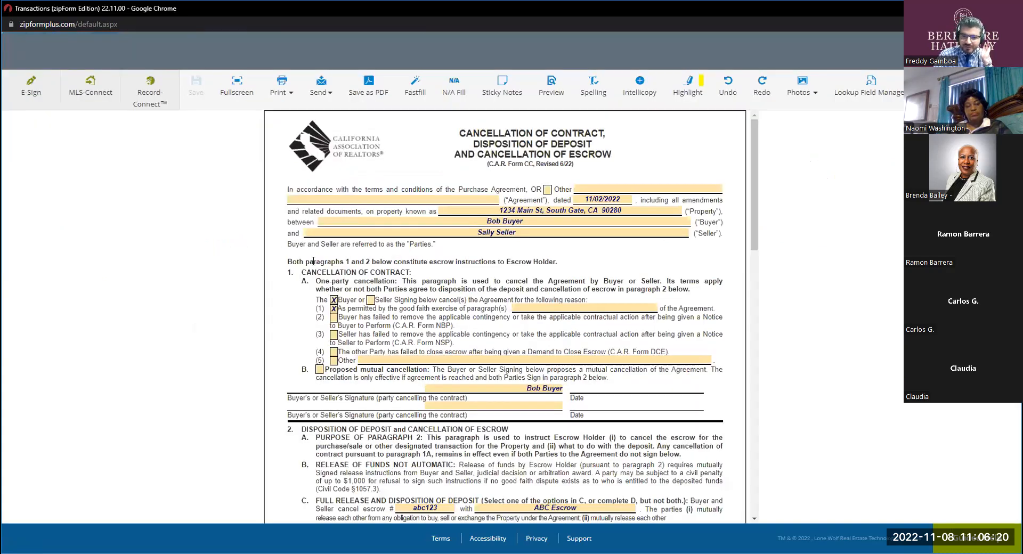
Show the cancellation form in full screen and enter 14 as the paragraph for reason (1) in paragraph 1A.
{"action": "left_click", "coordinate": [543, 308]}
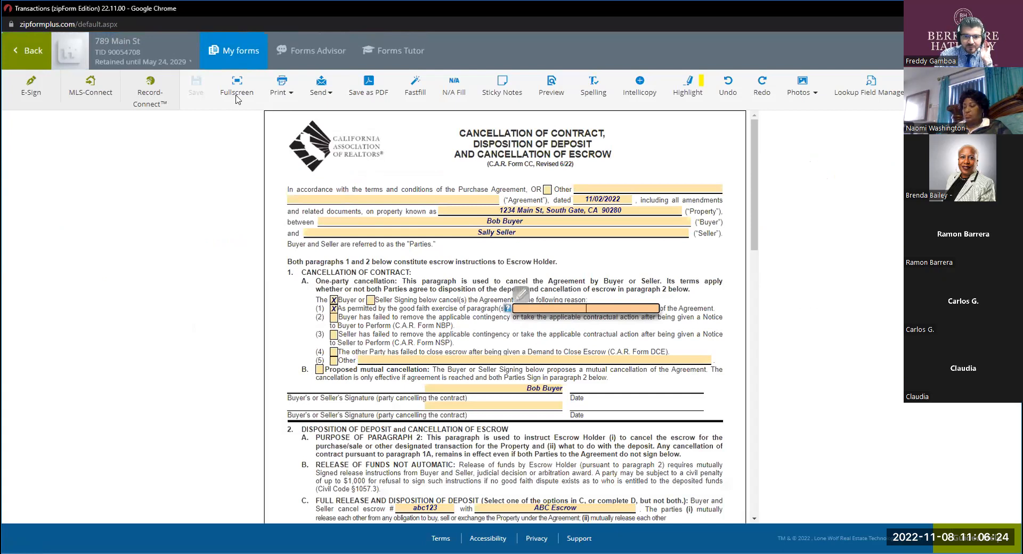
{"action": "left_click", "coordinate": [236, 92]}
{"action": "left_click", "coordinate": [584, 365]}
{"action": "type", "text": "14"}
{"action": "left_click", "coordinate": [572, 296]}
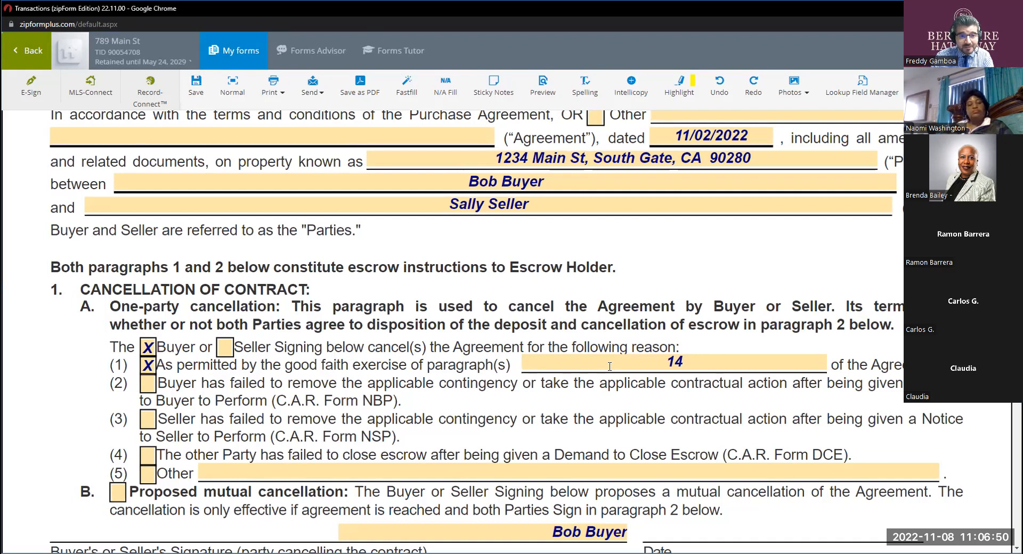
{"action": "left_click", "coordinate": [688, 364]}
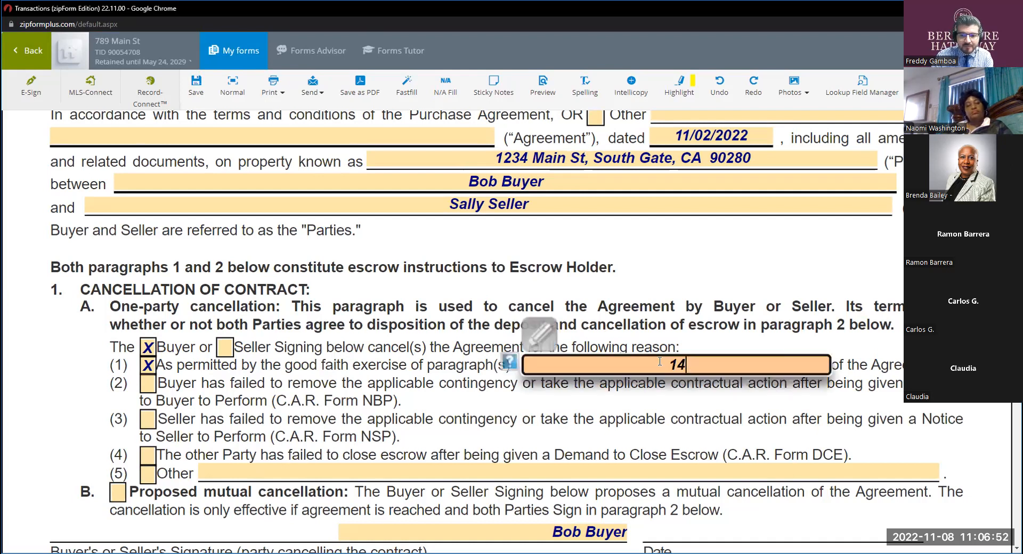
{"action": "left_click", "coordinate": [655, 399]}
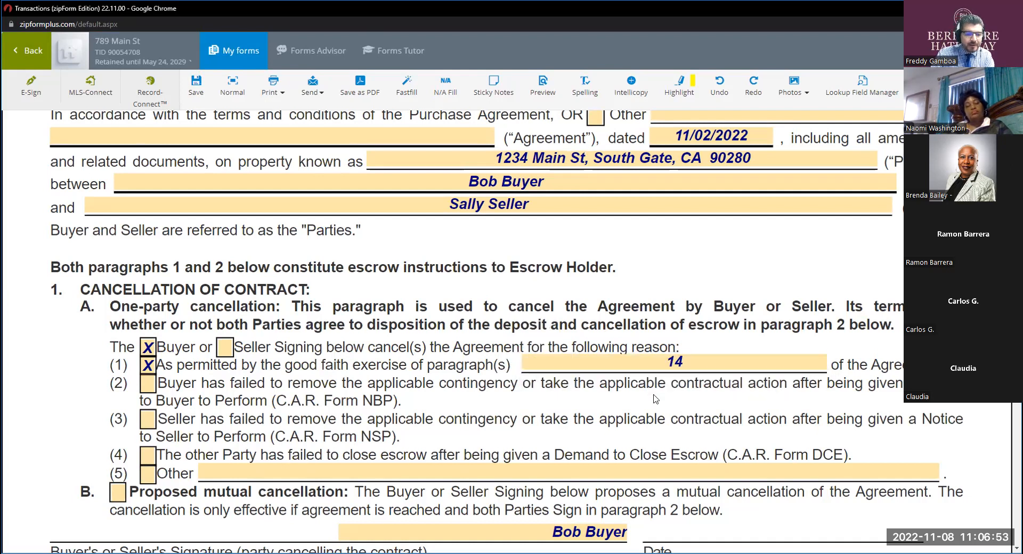
Uncheck reason (1) in paragraph 1A, delete its paragraph number and check reason (5) Other.
{"action": "left_click", "coordinate": [148, 366]}
{"action": "left_click", "coordinate": [688, 364]}
{"action": "key", "text": "Delete"}
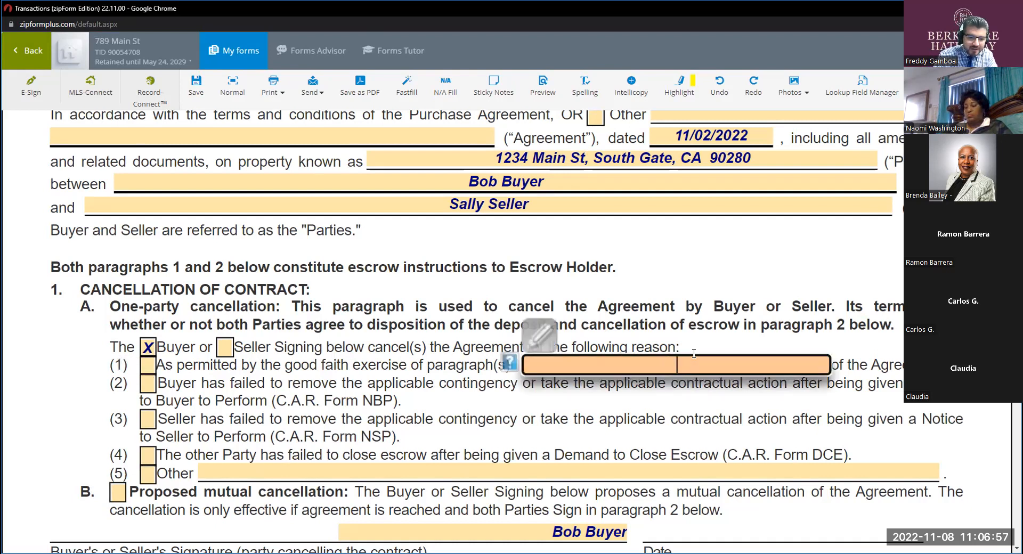
{"action": "left_click", "coordinate": [149, 474]}
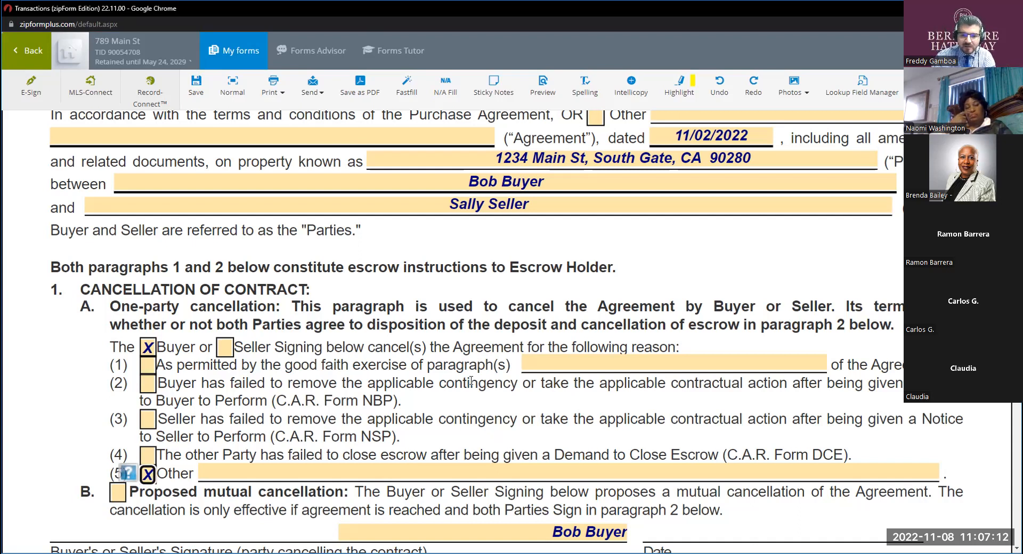
{"action": "scroll", "coordinate": [470, 432], "scroll_direction": "down", "scroll_amount": 3}
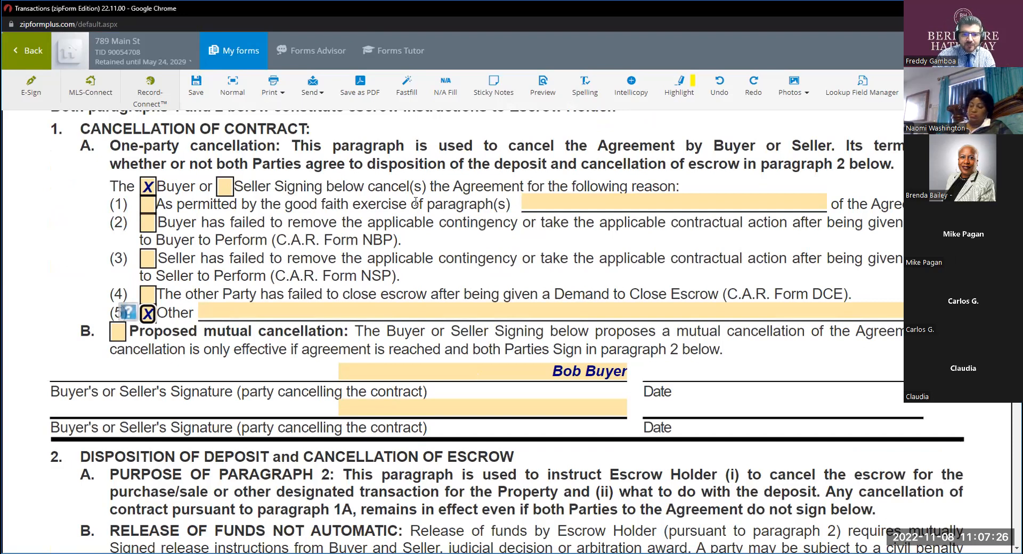
{"action": "left_click", "coordinate": [563, 201]}
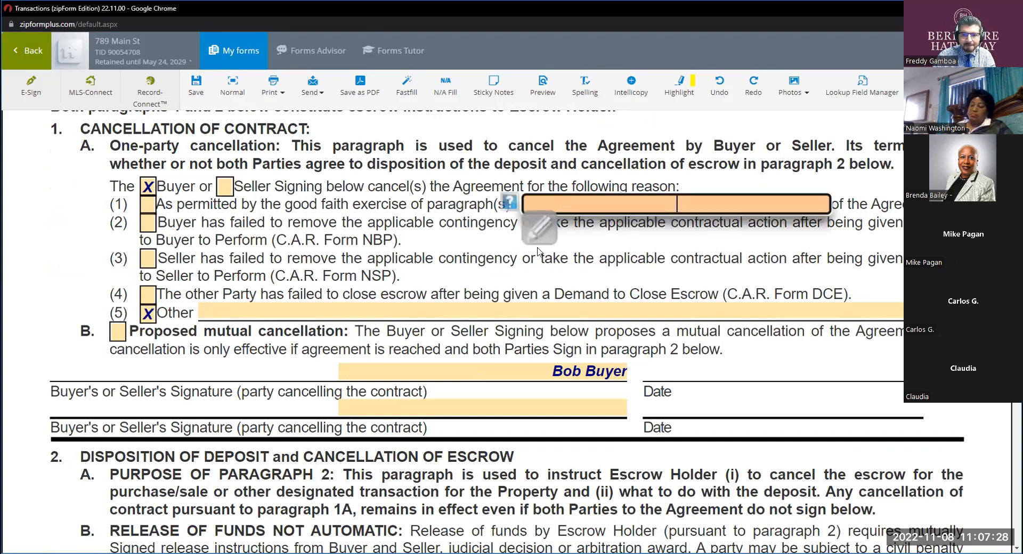
{"action": "left_click", "coordinate": [429, 261]}
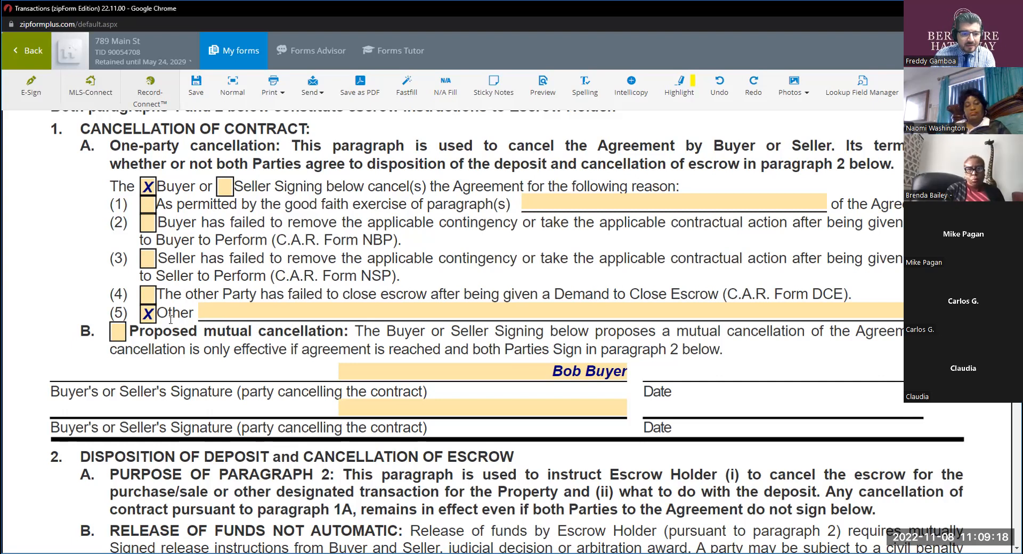
Uncheck reason (5) Other and mark Proposed mutual cancellation in paragraph 1B.
{"action": "left_click", "coordinate": [151, 316]}
{"action": "left_click", "coordinate": [151, 316]}
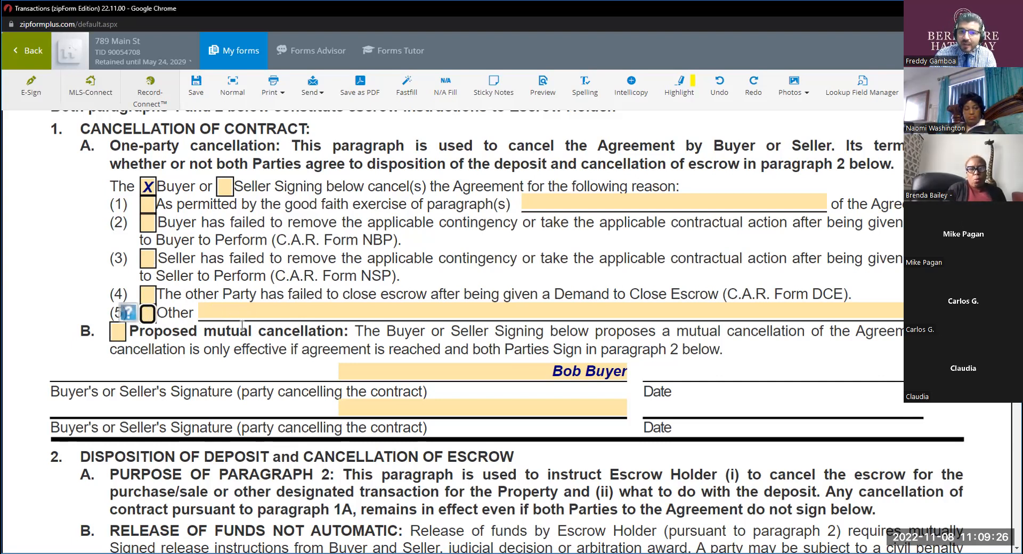
{"action": "key", "text": "Tab"}
{"action": "type", "text": "x"}
{"action": "left_click", "coordinate": [267, 350]}
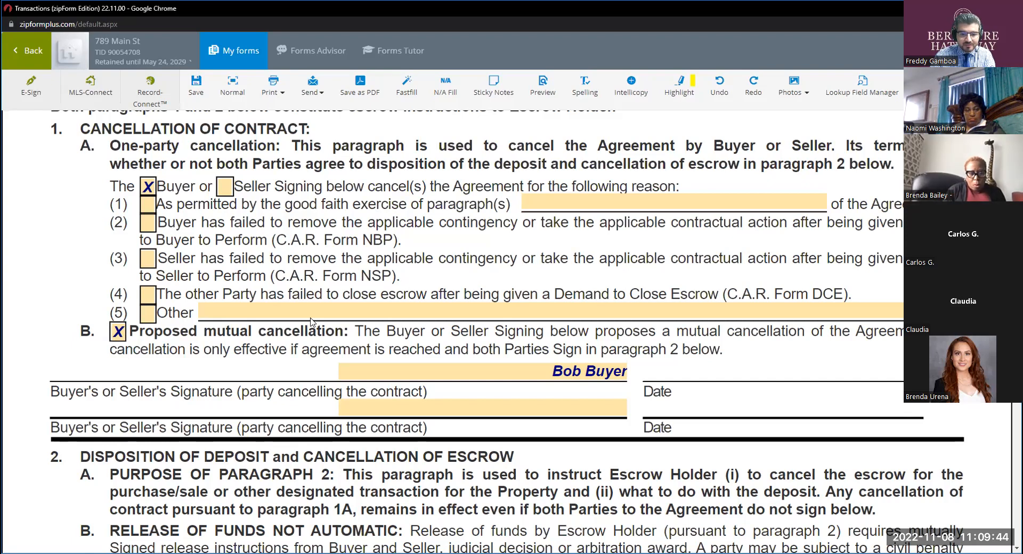
Review the rest of the cancellation form down to the signature lines, and look through the list of the transaction's forms.
{"action": "scroll", "coordinate": [312, 322], "scroll_direction": "down", "scroll_amount": 20}
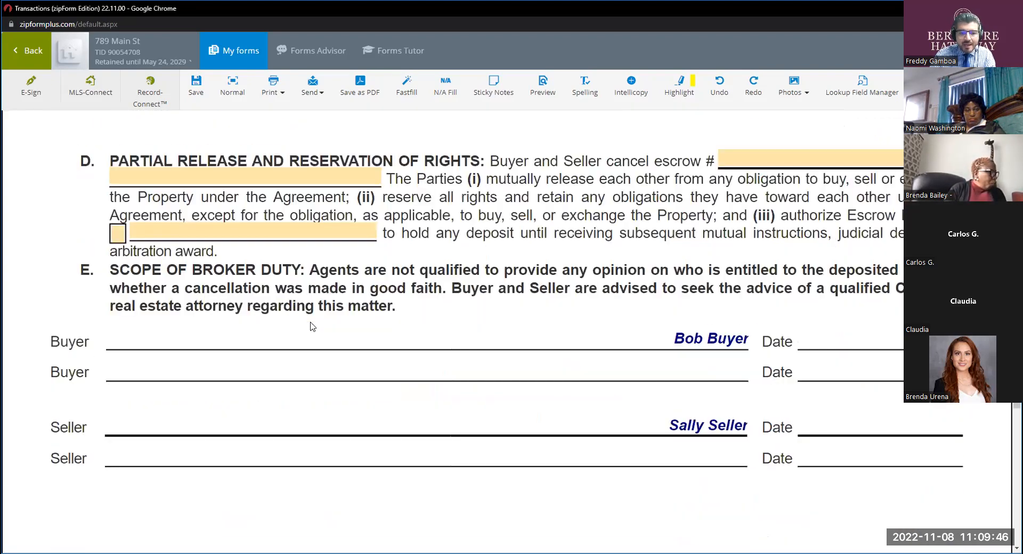
{"action": "scroll", "coordinate": [311, 326], "scroll_direction": "down", "scroll_amount": 4}
{"action": "scroll", "coordinate": [311, 325], "scroll_direction": "up", "scroll_amount": 7}
{"action": "scroll", "coordinate": [311, 321], "scroll_direction": "up", "scroll_amount": 20}
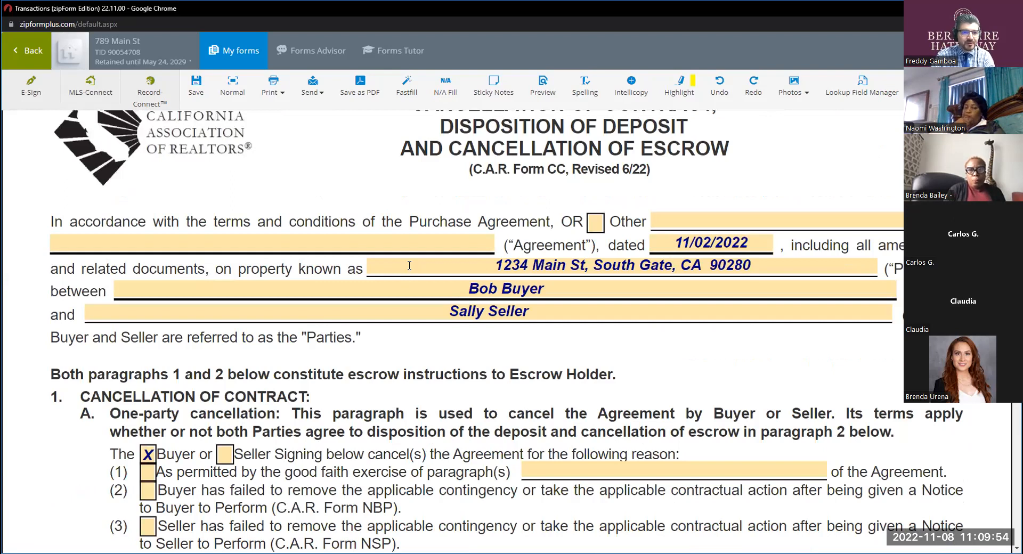
{"action": "left_click", "coordinate": [235, 50]}
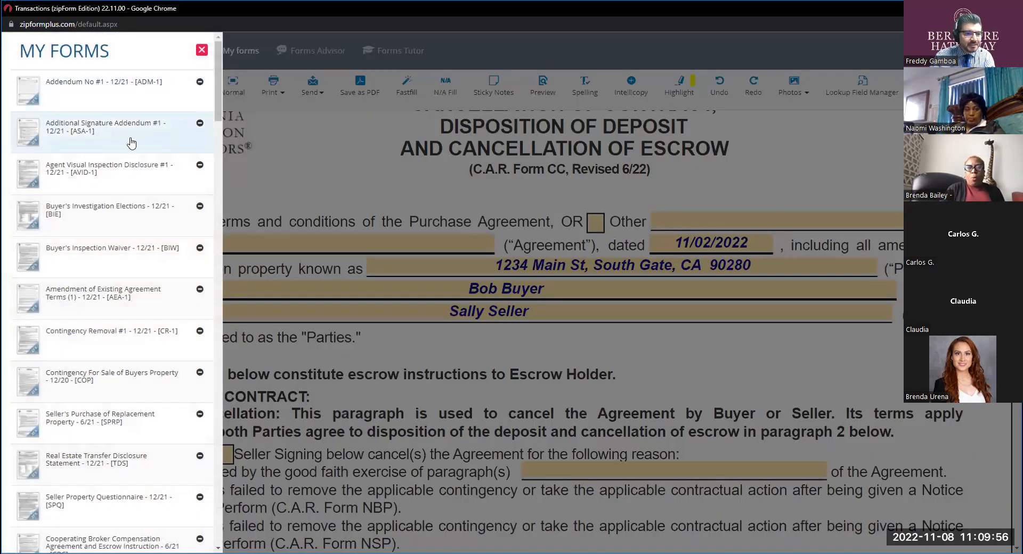
{"action": "scroll", "coordinate": [105, 313], "scroll_direction": "down", "scroll_amount": 2}
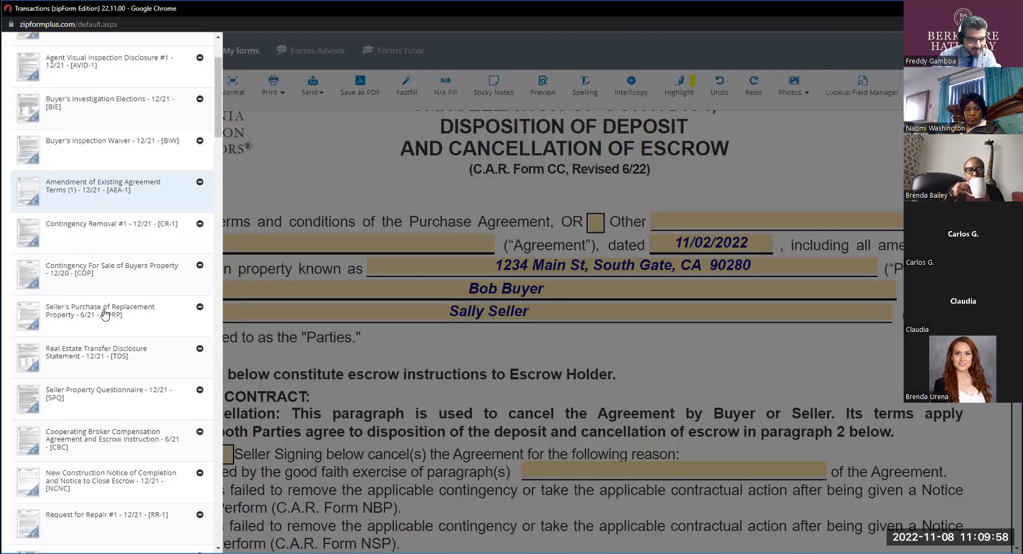
{"action": "scroll", "coordinate": [105, 314], "scroll_direction": "down", "scroll_amount": 9}
{"action": "scroll", "coordinate": [105, 315], "scroll_direction": "down", "scroll_amount": 8}
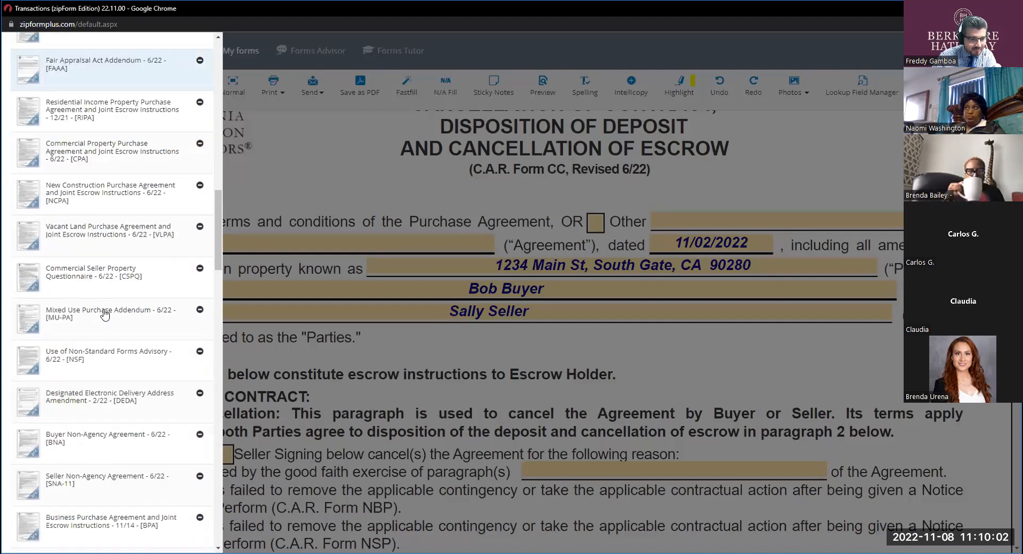
{"action": "scroll", "coordinate": [105, 314], "scroll_direction": "down", "scroll_amount": 4}
{"action": "left_click", "coordinate": [299, 167]}
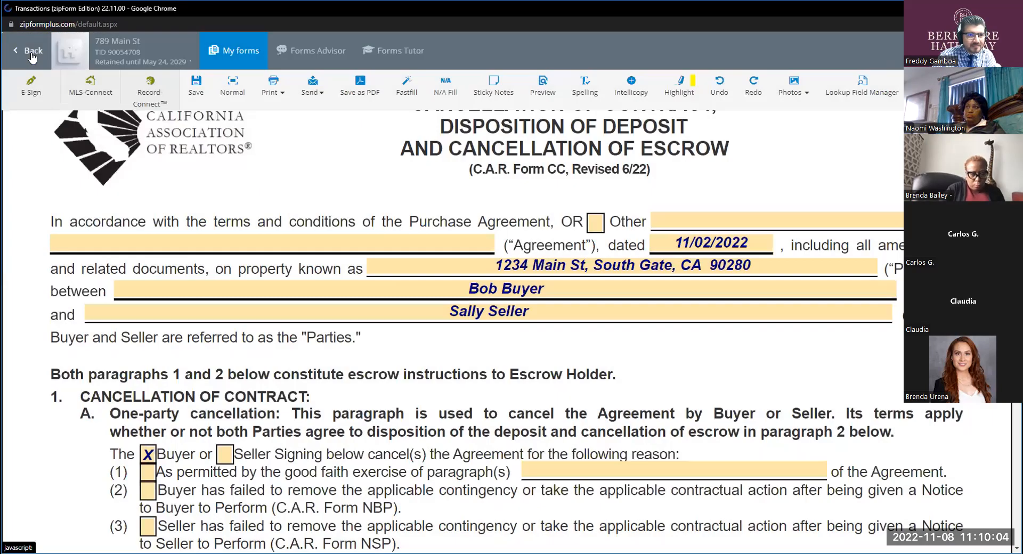
Return to the transaction's documents, search for "adm" and open Addendum No #1.
{"action": "left_click", "coordinate": [32, 53]}
{"action": "left_click", "coordinate": [370, 175]}
{"action": "type", "text": "a"}
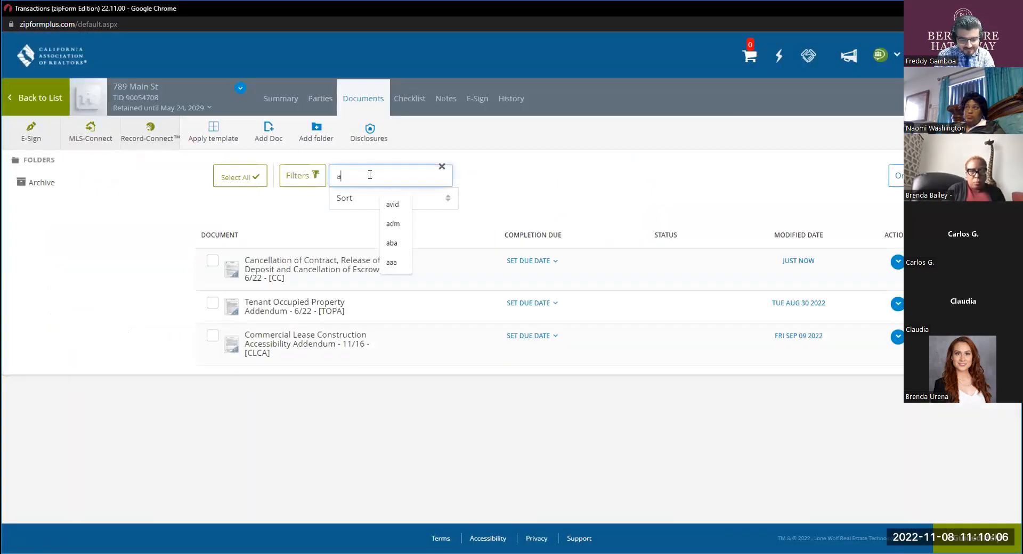
{"action": "type", "text": "dm"}
{"action": "left_click", "coordinate": [314, 260]}
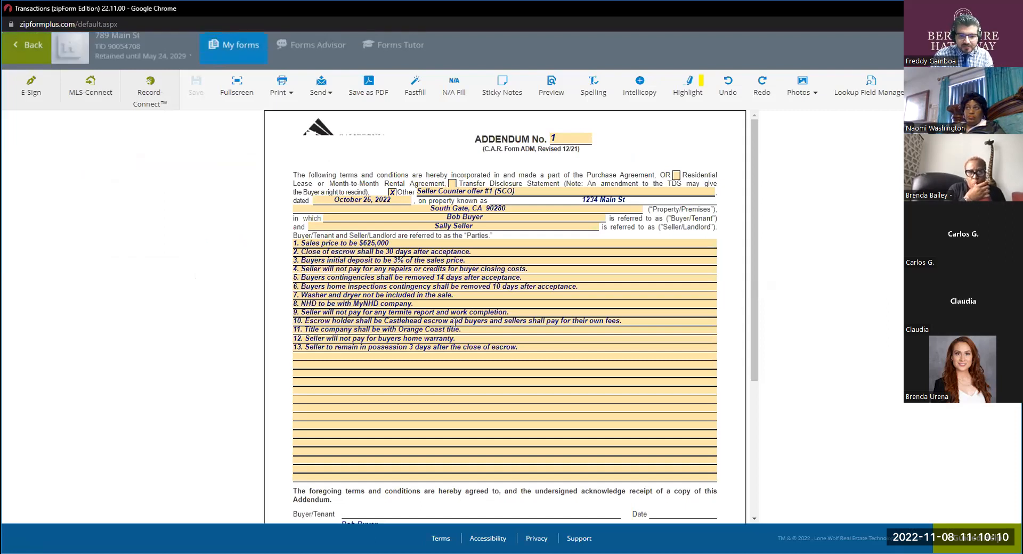
Delete all existing terms from the addendum's body and show the form in full screen.
{"action": "left_click", "coordinate": [456, 322]}
{"action": "triple_click", "coordinate": [551, 347]}
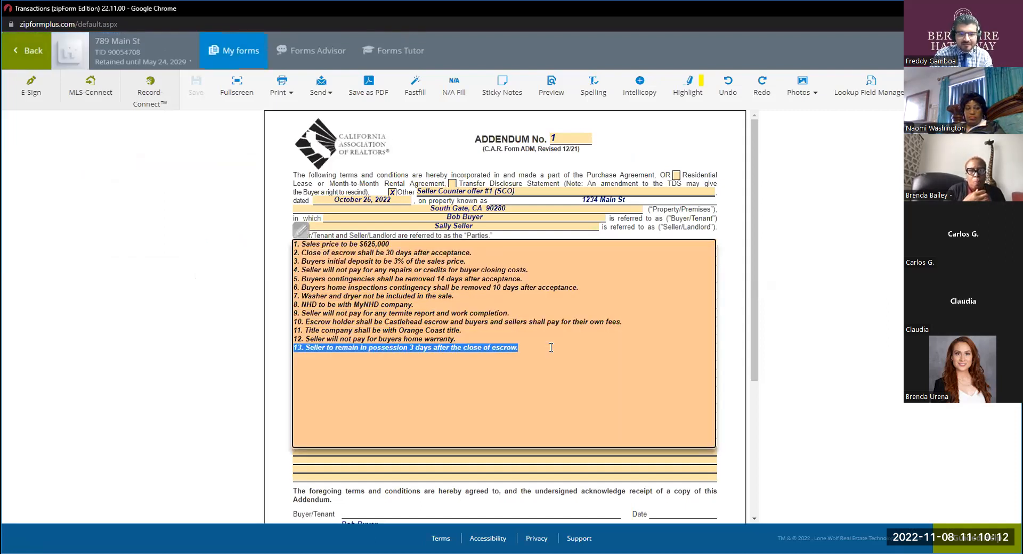
{"action": "key", "text": "ctrl+a"}
{"action": "key", "text": "Delete"}
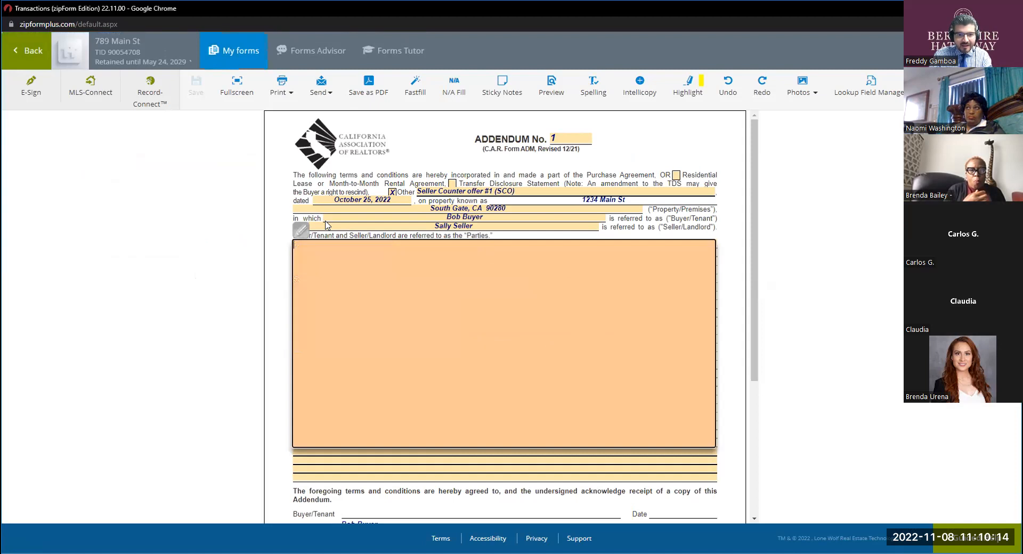
{"action": "left_click", "coordinate": [234, 95]}
{"action": "left_click", "coordinate": [235, 94]}
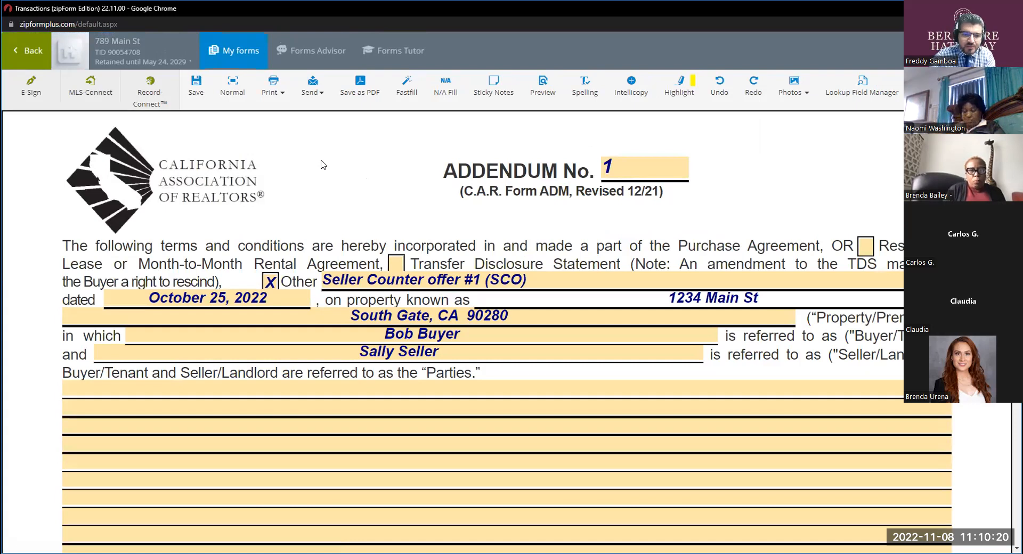
Uncheck Other in the addendum's opening paragraph and delete the counter offer text beside it.
{"action": "left_click", "coordinate": [270, 281]}
{"action": "left_click", "coordinate": [325, 274]}
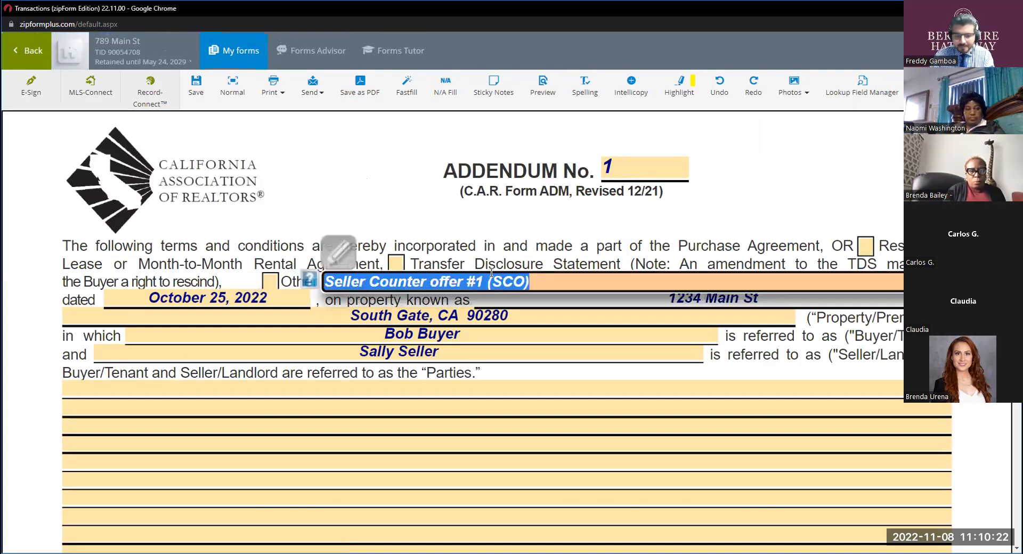
{"action": "key", "text": "Delete"}
{"action": "left_click", "coordinate": [490, 236]}
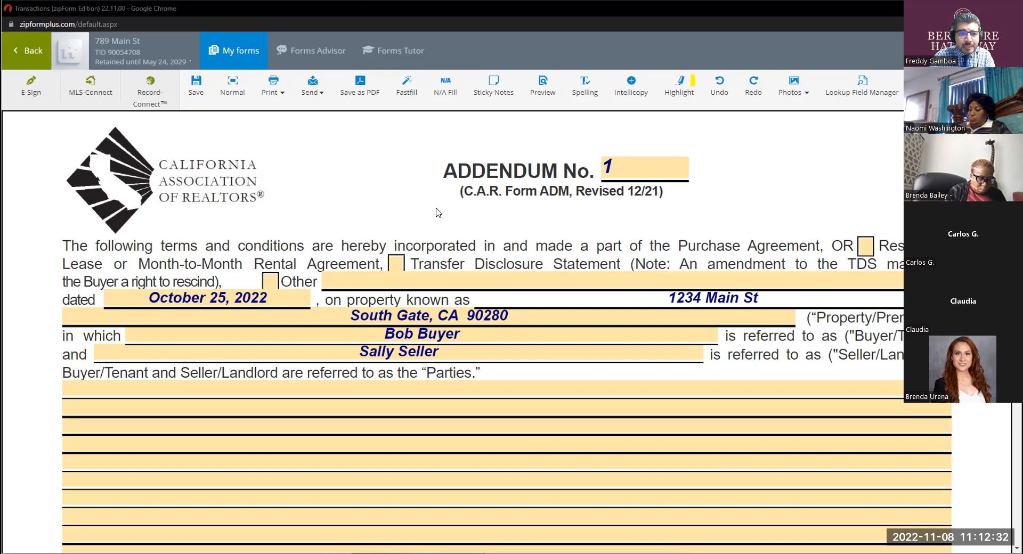
Start the addendum's terms with the item number "1." on the first line of the body.
{"action": "scroll", "coordinate": [437, 212], "scroll_direction": "down", "scroll_amount": 2}
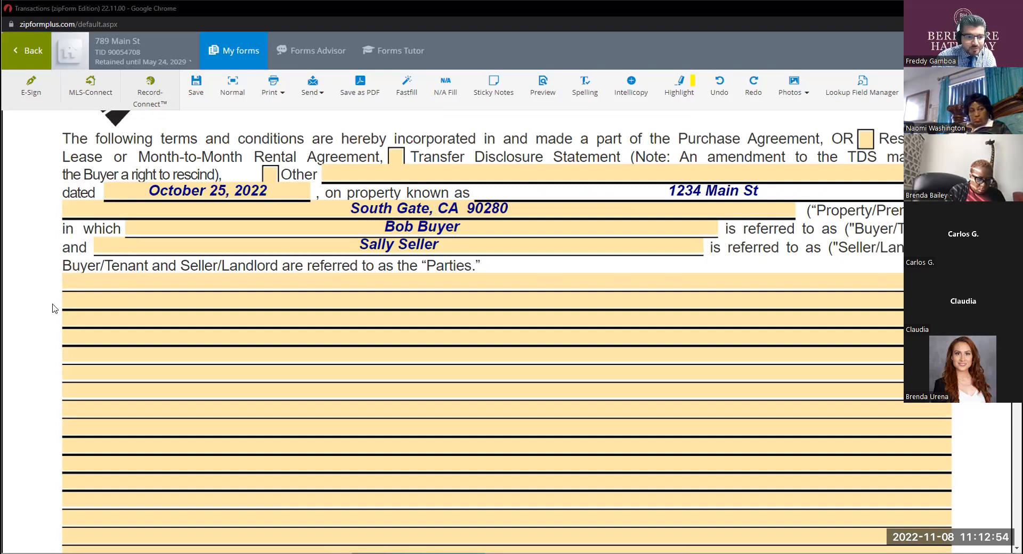
{"action": "left_click", "coordinate": [81, 278]}
{"action": "type", "text": "1."}
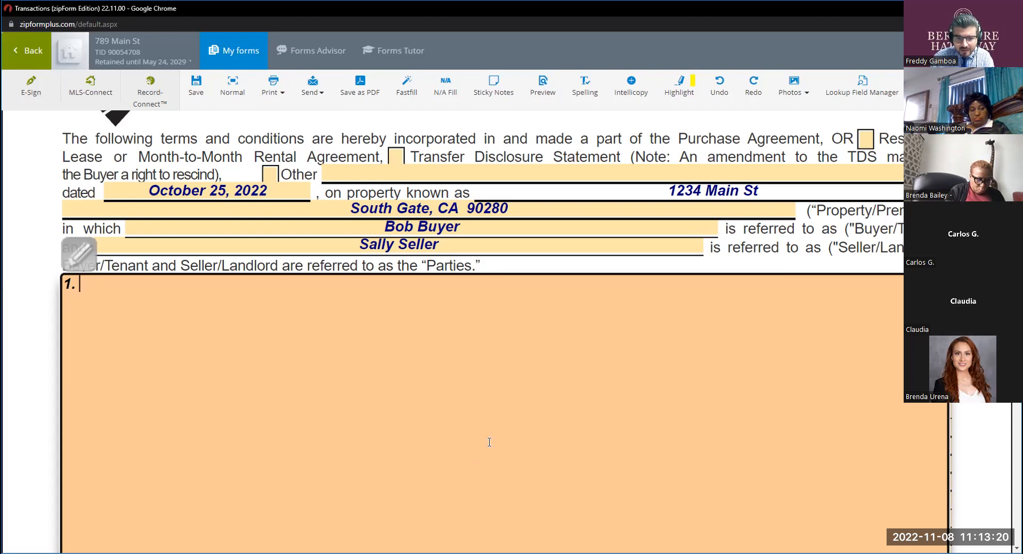
{"action": "key", "text": "alt+Tab"}
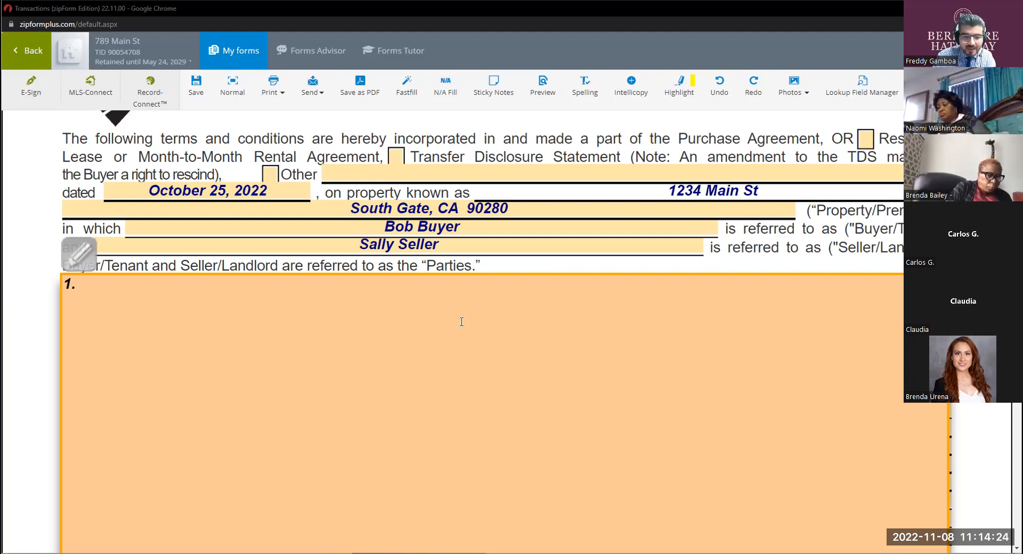
{"action": "left_click", "coordinate": [210, 51]}
{"action": "scroll", "coordinate": [95, 367], "scroll_direction": "down", "scroll_amount": 10}
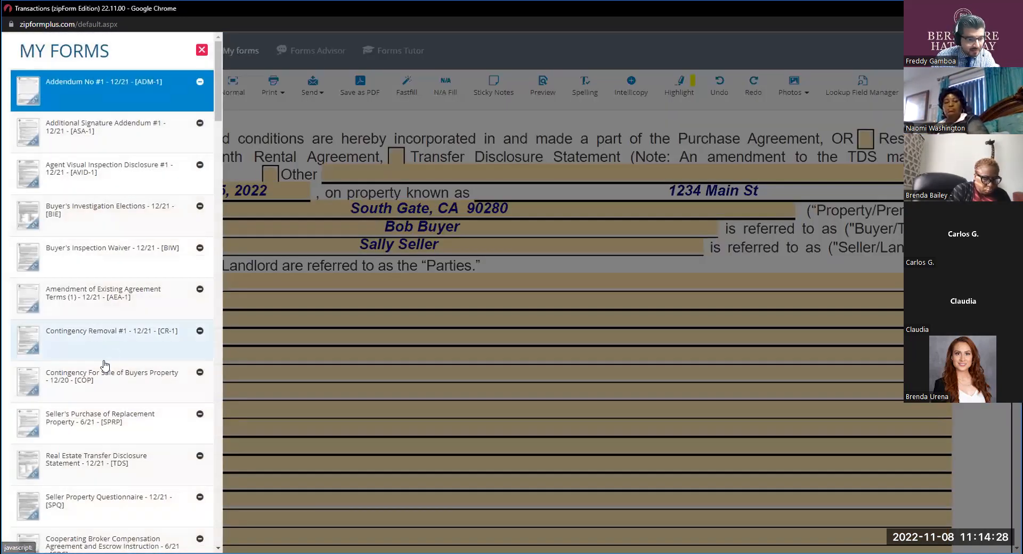
{"action": "scroll", "coordinate": [95, 367], "scroll_direction": "down", "scroll_amount": 5}
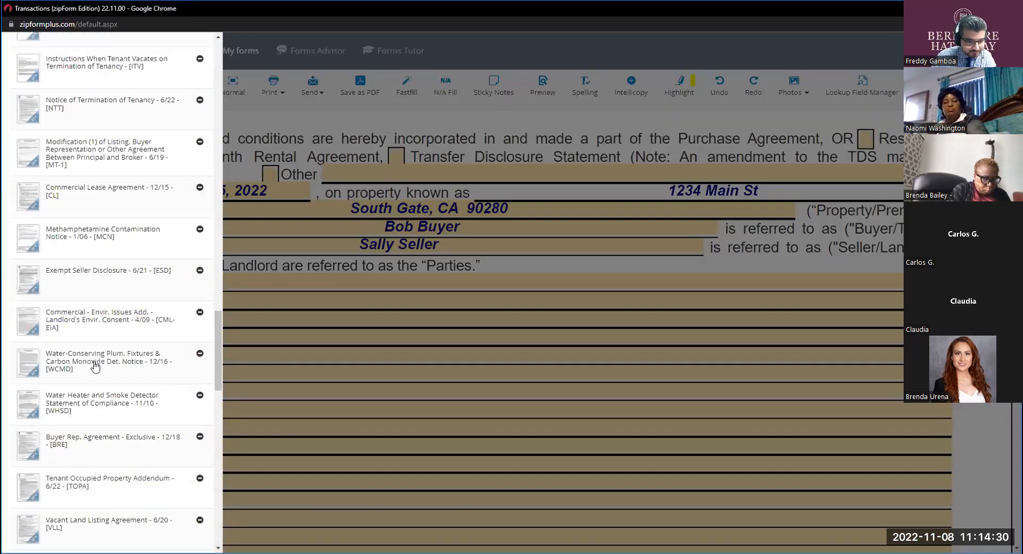
{"action": "left_click", "coordinate": [316, 215]}
Return to the transaction's documents, search for "rr" and open Request for Repair #1 in full screen.
{"action": "left_click", "coordinate": [33, 57]}
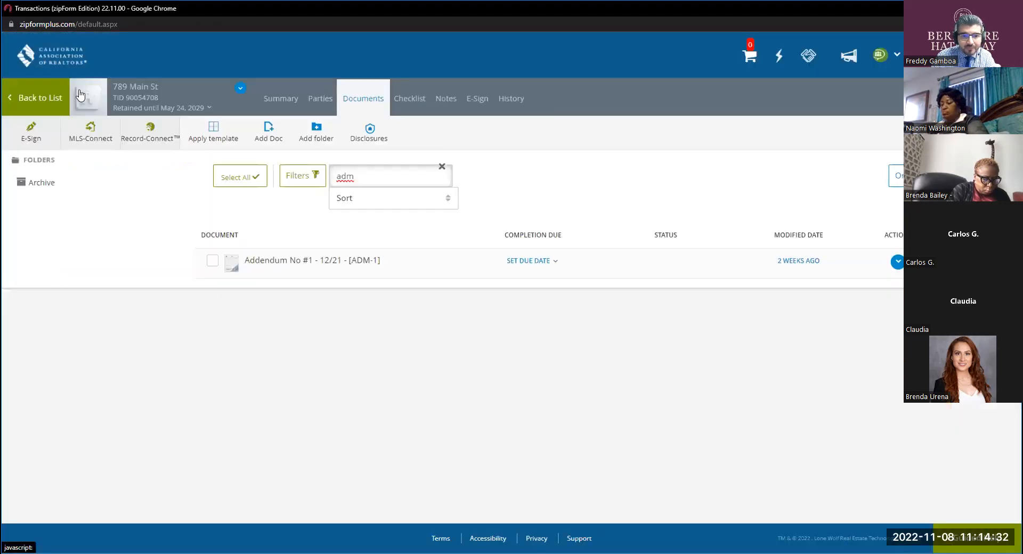
{"action": "double_click", "coordinate": [384, 181]}
{"action": "type", "text": "rr"}
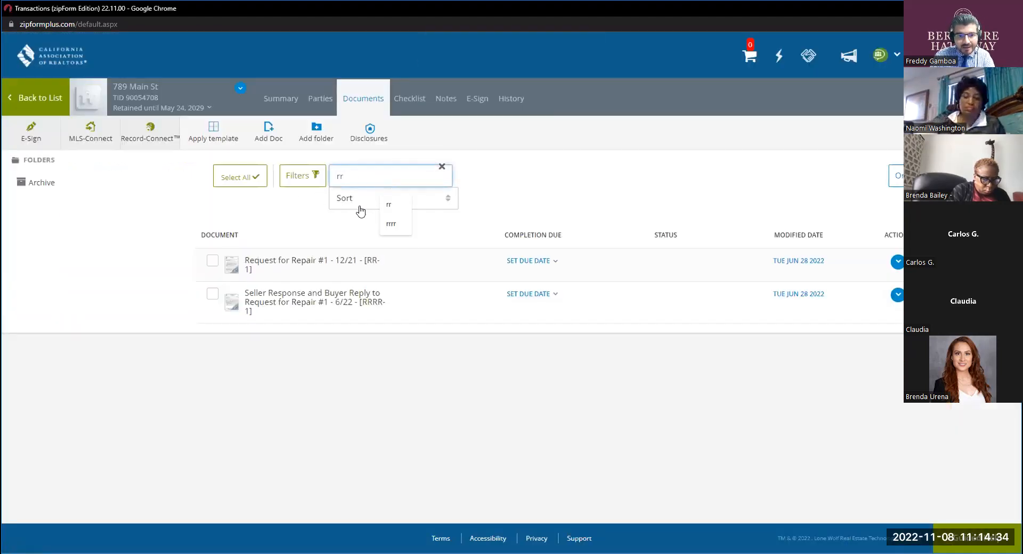
{"action": "left_click", "coordinate": [308, 261]}
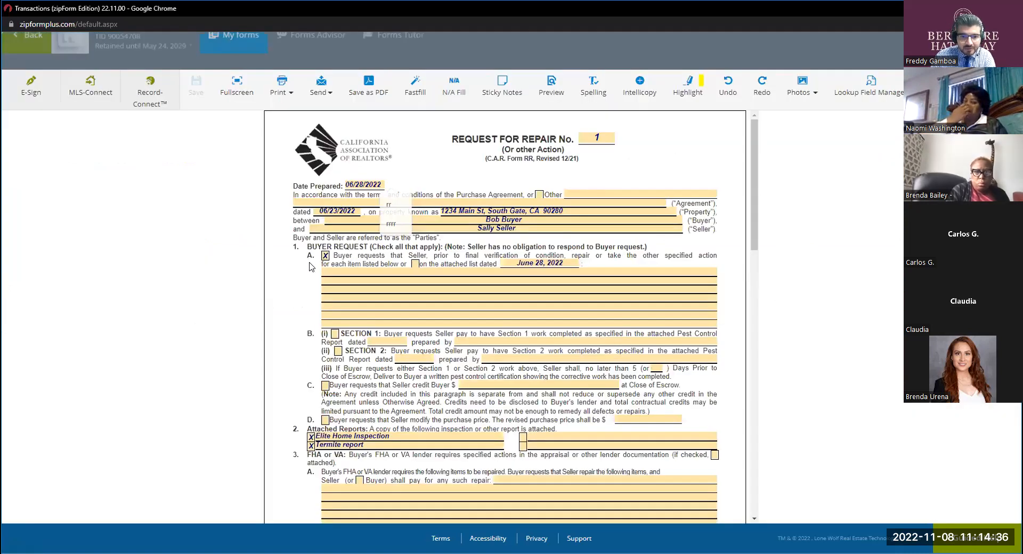
{"action": "left_click", "coordinate": [237, 86]}
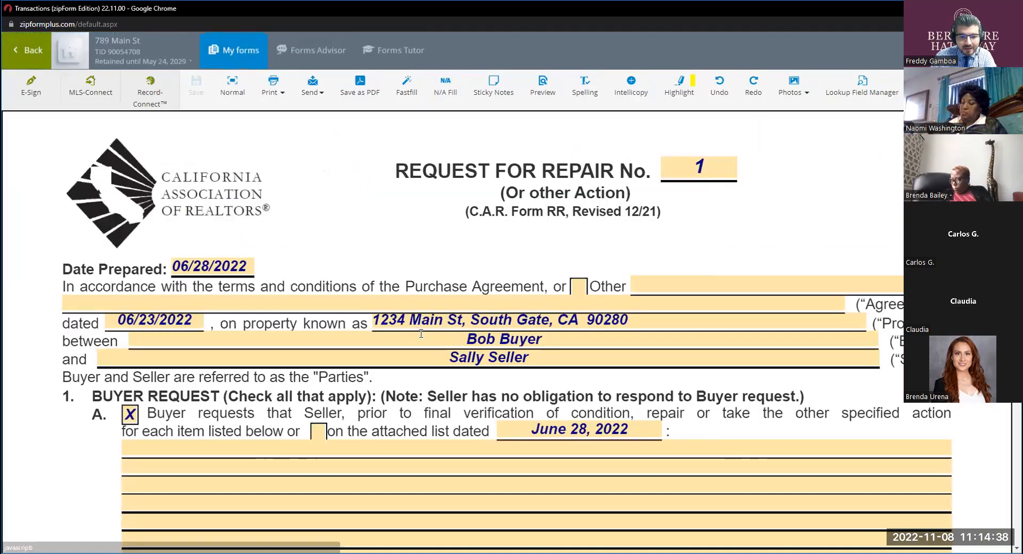
Set the Date Prepared on the Request for Repair to 11/08/2022.
{"action": "scroll", "coordinate": [421, 338], "scroll_direction": "down", "scroll_amount": 5}
{"action": "scroll", "coordinate": [408, 333], "scroll_direction": "down", "scroll_amount": 6}
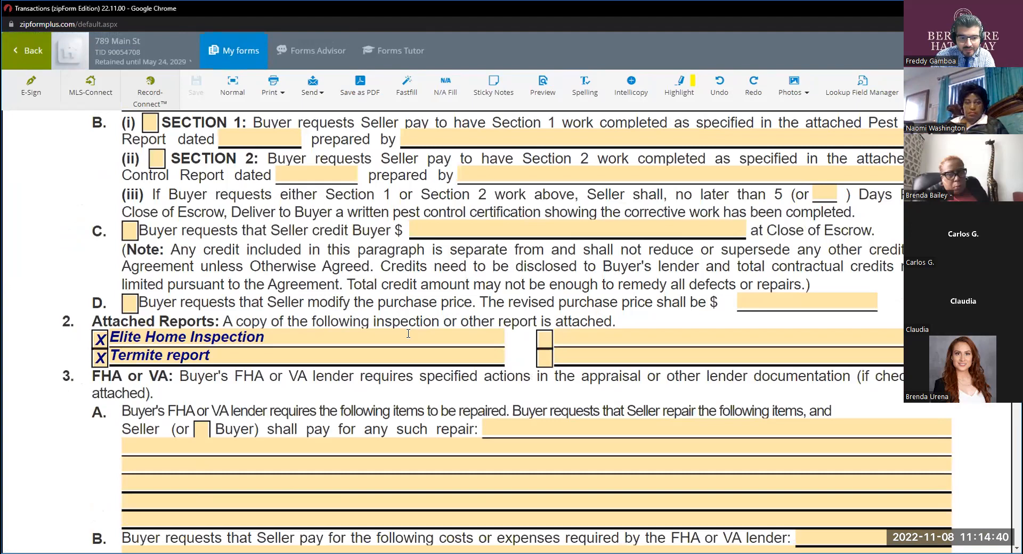
{"action": "scroll", "coordinate": [408, 334], "scroll_direction": "down", "scroll_amount": 10}
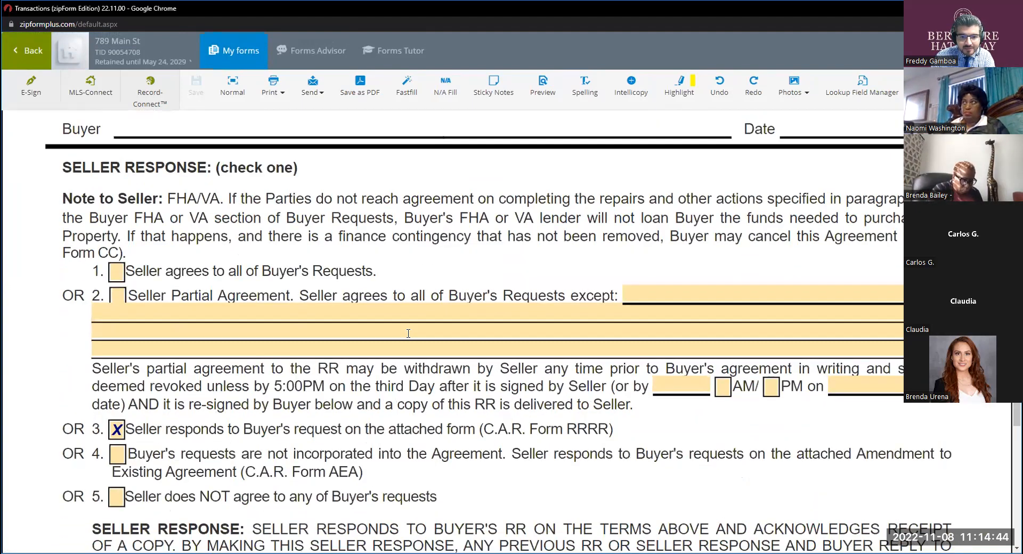
{"action": "scroll", "coordinate": [408, 333], "scroll_direction": "up", "scroll_amount": 15}
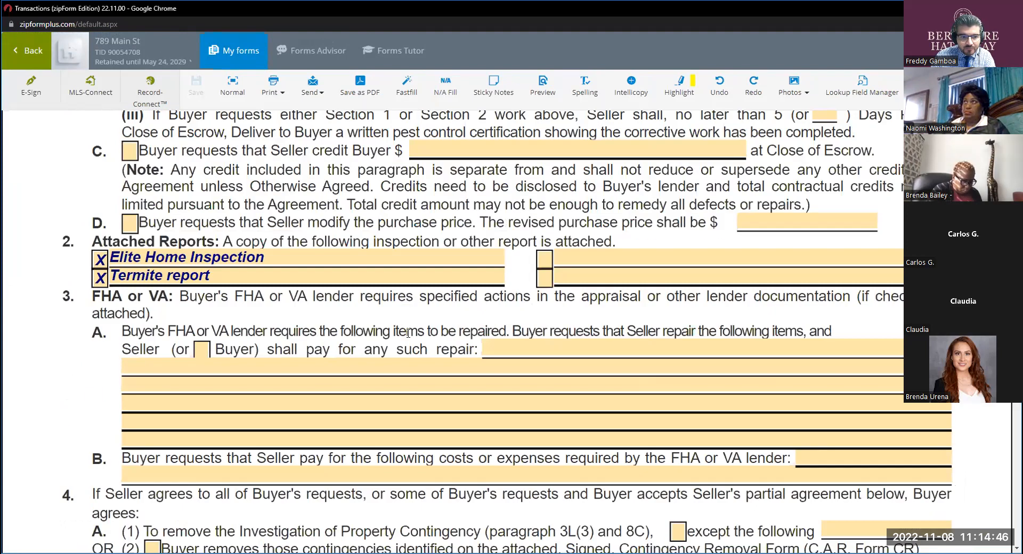
{"action": "scroll", "coordinate": [408, 333], "scroll_direction": "up", "scroll_amount": 4}
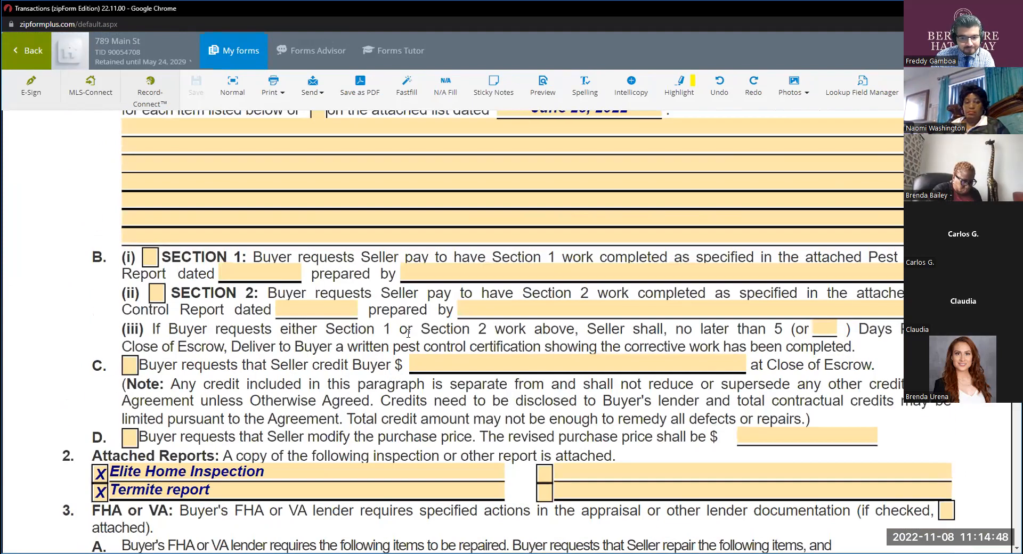
{"action": "scroll", "coordinate": [409, 333], "scroll_direction": "up", "scroll_amount": 6}
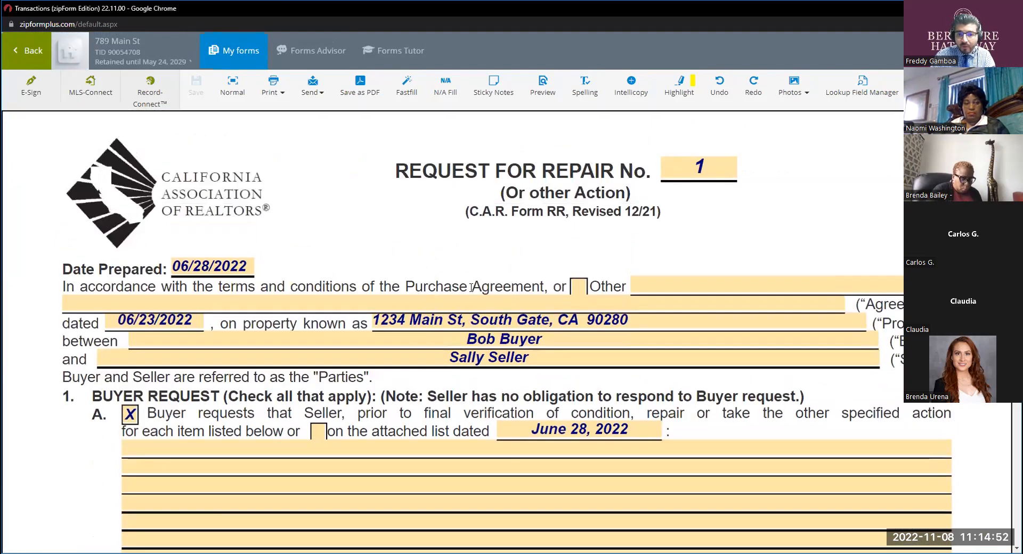
{"action": "double_click", "coordinate": [214, 268]}
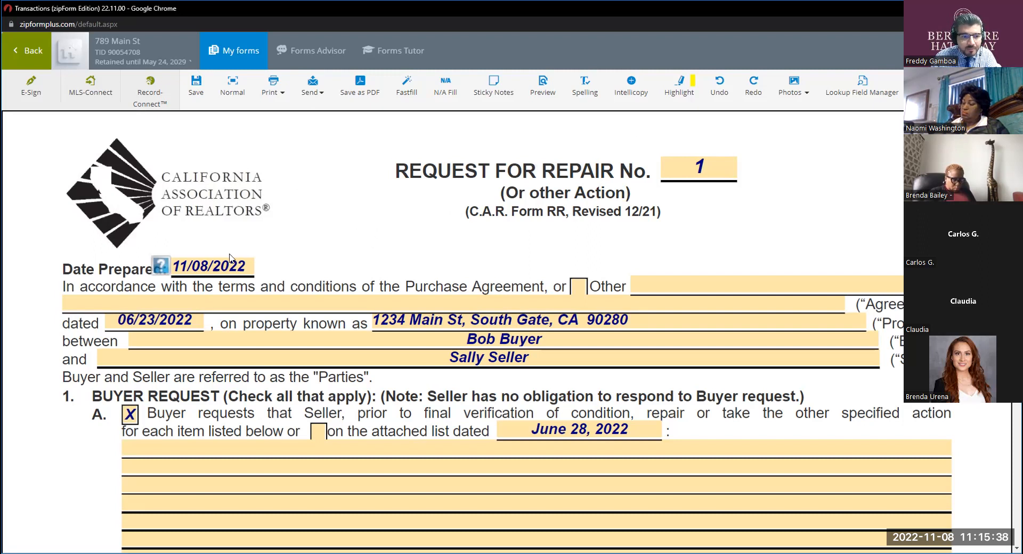
Set the purchase agreement date in the Request for Repair's opening paragraph to 11/03/2022.
{"action": "scroll", "coordinate": [448, 179], "scroll_direction": "down", "scroll_amount": 3}
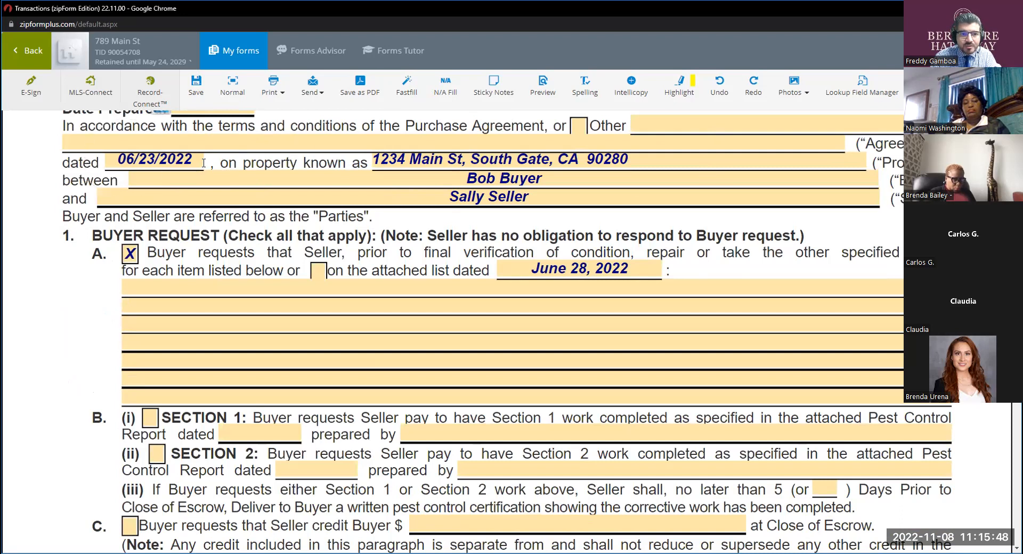
{"action": "scroll", "coordinate": [186, 153], "scroll_direction": "up", "scroll_amount": 2}
{"action": "left_click", "coordinate": [181, 269]}
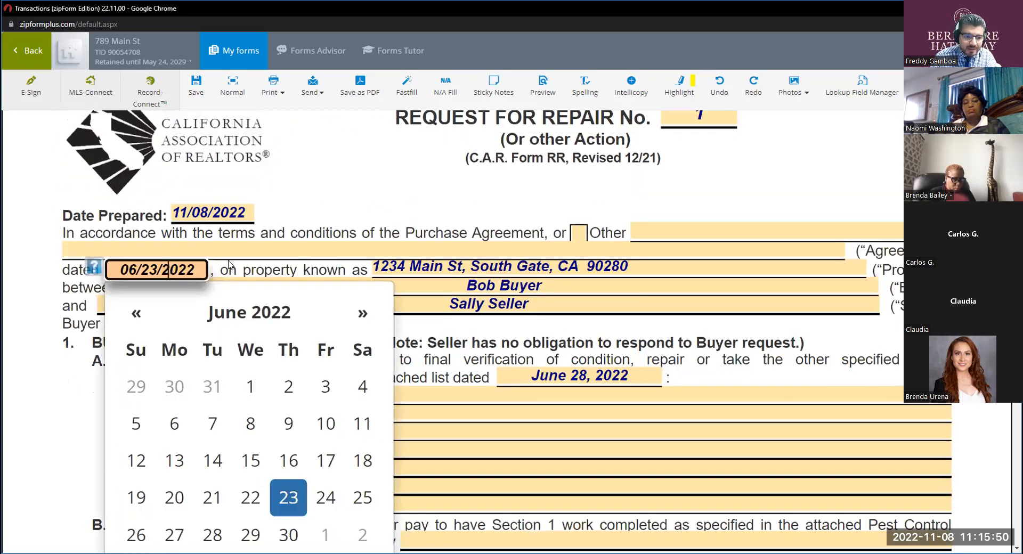
{"action": "left_click", "coordinate": [288, 386]}
{"action": "left_click", "coordinate": [155, 270]}
{"action": "left_click", "coordinate": [229, 312]}
{"action": "scroll", "coordinate": [272, 379], "scroll_direction": "down", "scroll_amount": 2}
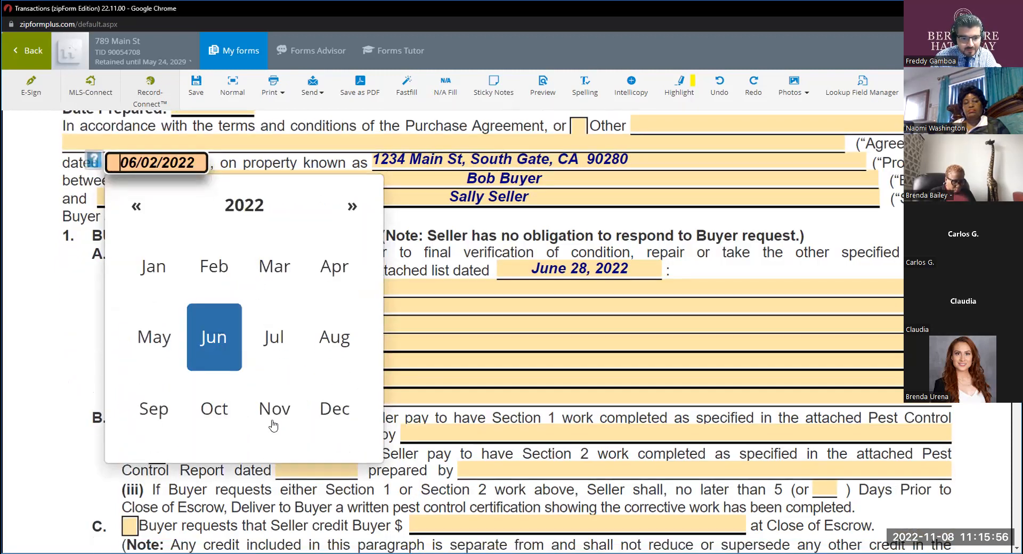
{"action": "left_click", "coordinate": [272, 413]}
{"action": "left_click", "coordinate": [288, 280]}
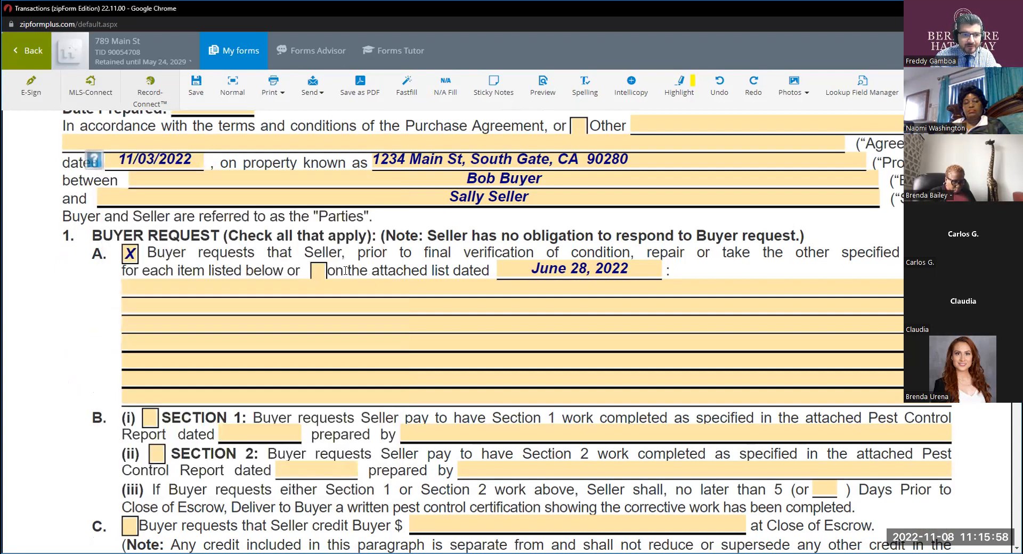
Enter "1. See attached addendum #1" on the item lines of Buyer Request paragraph 1A.
{"action": "scroll", "coordinate": [345, 270], "scroll_direction": "up", "scroll_amount": 2}
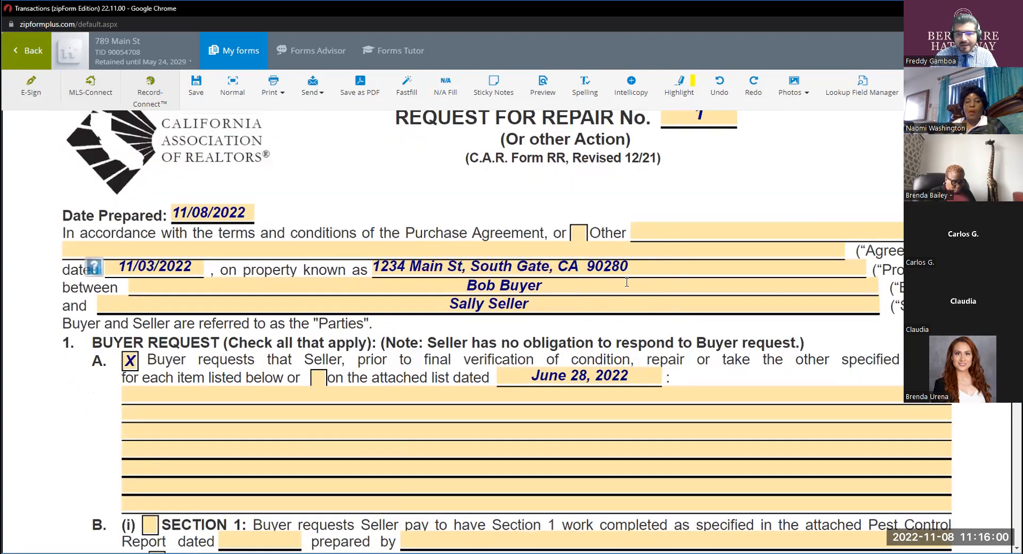
{"action": "scroll", "coordinate": [135, 255], "scroll_direction": "down", "scroll_amount": 2}
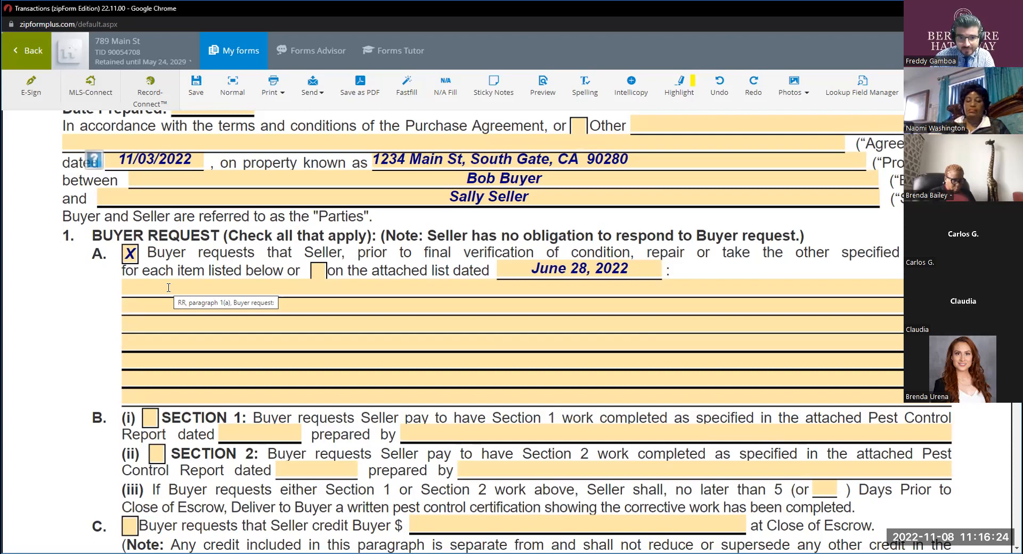
{"action": "left_click", "coordinate": [244, 291]}
{"action": "type", "text": "1"}
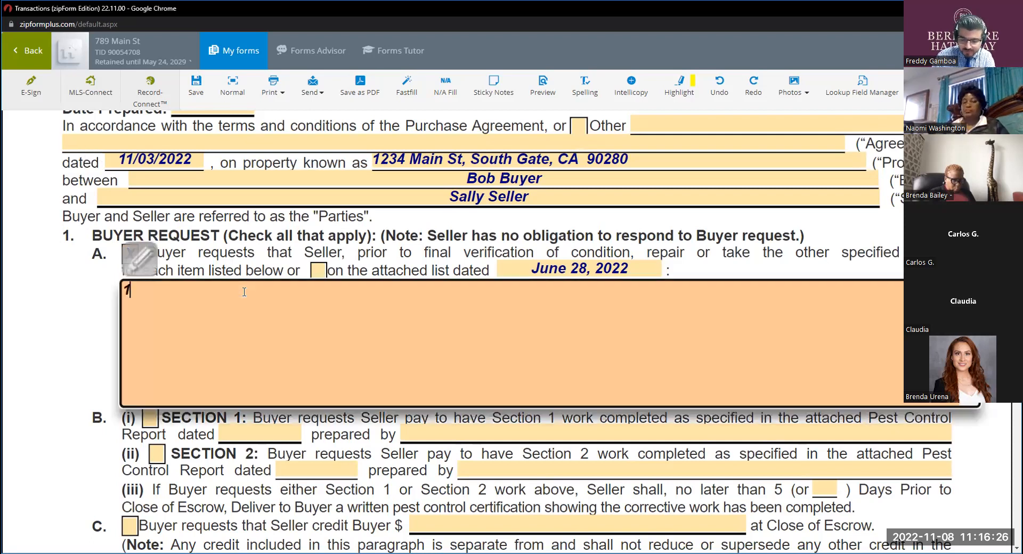
{"action": "type", "text": ". See a"}
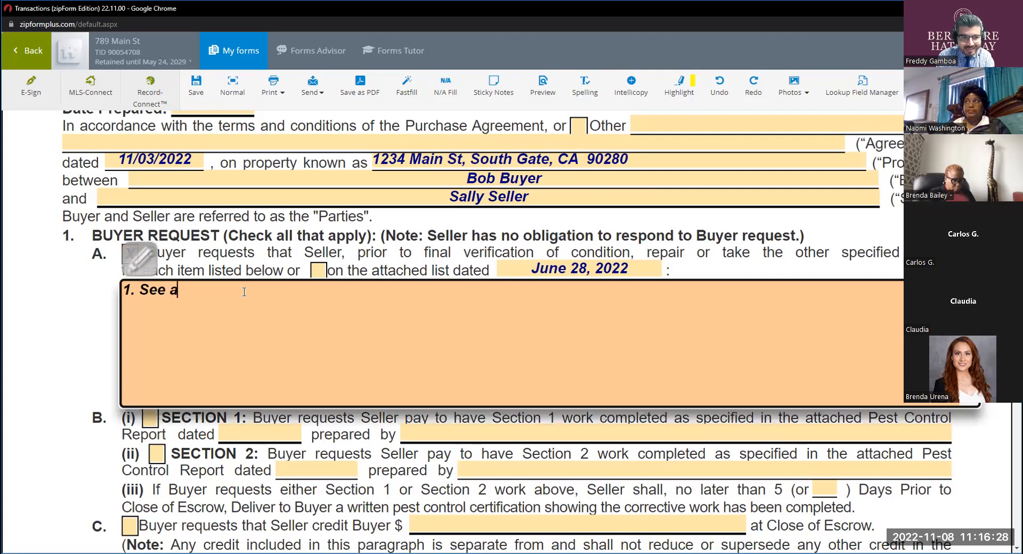
{"action": "type", "text": "ttached a"}
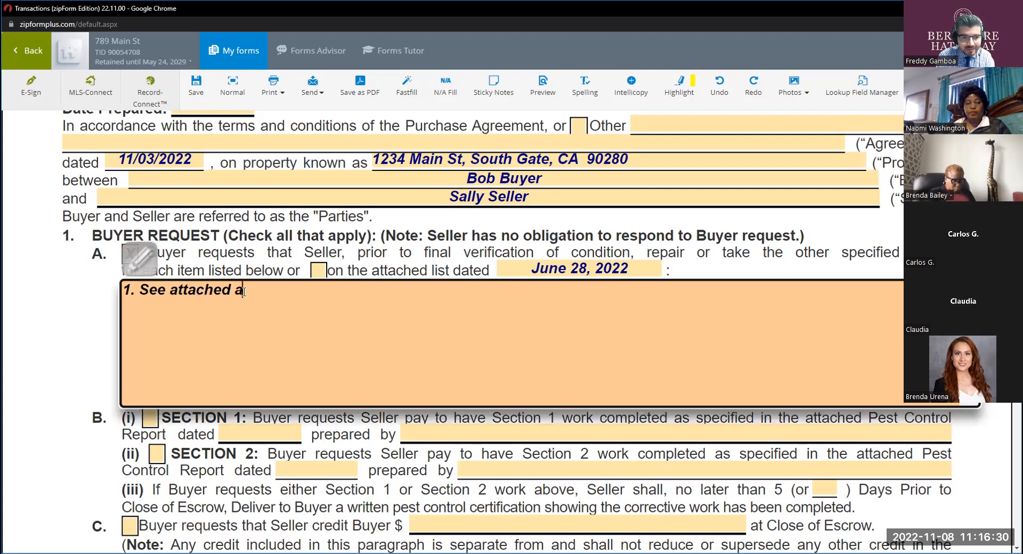
{"action": "type", "text": "dden"}
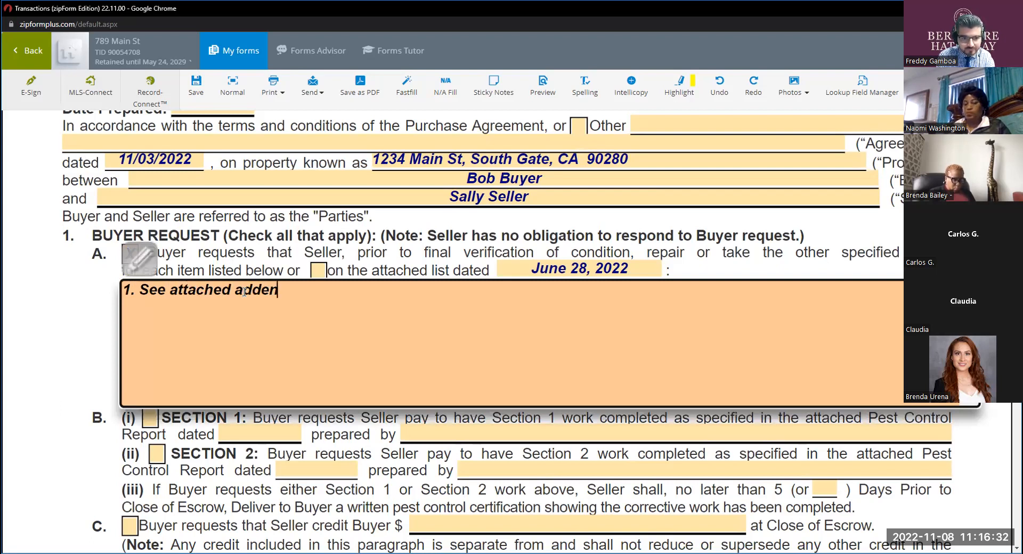
{"action": "type", "text": "dum #1"}
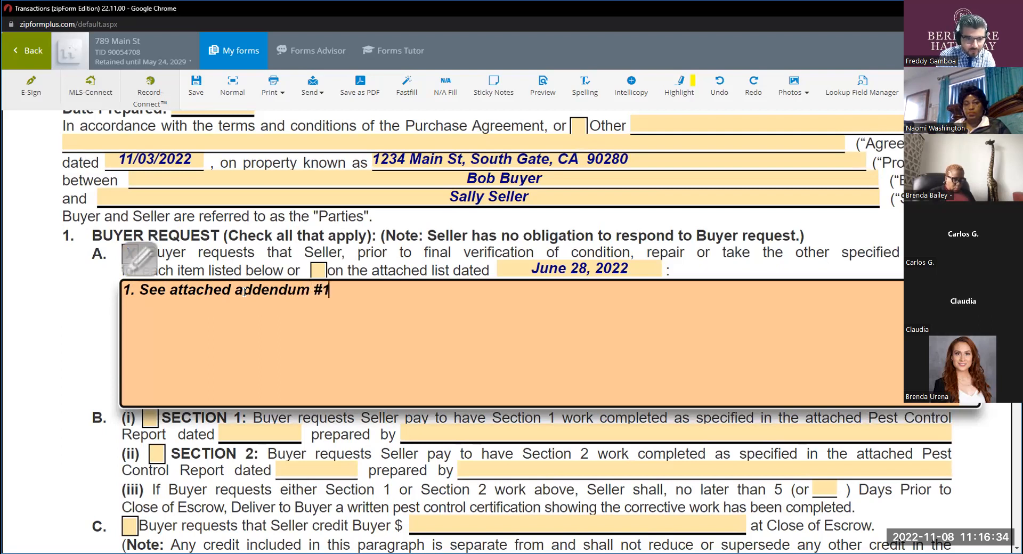
{"action": "left_click", "coordinate": [401, 254]}
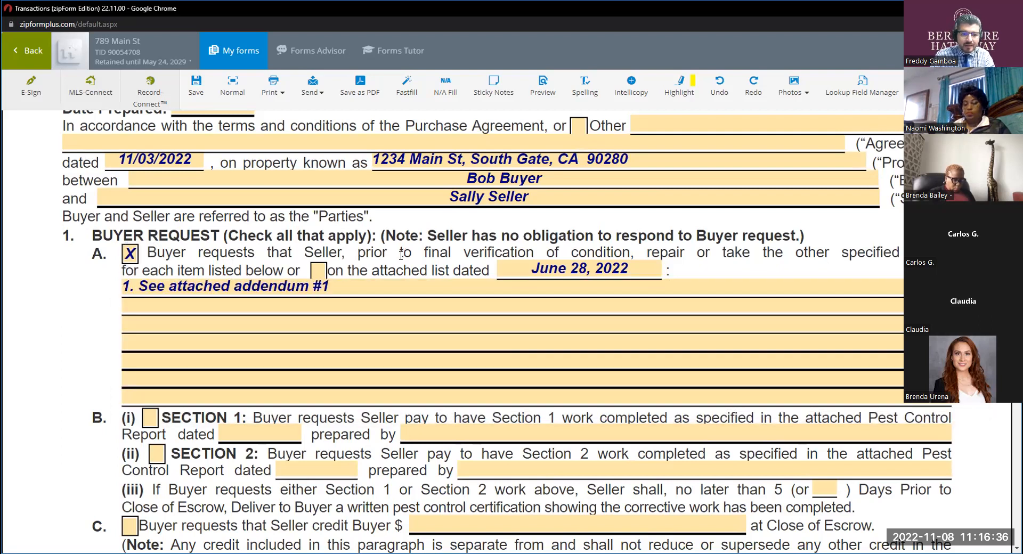
Check the attached list option in paragraph 1A and date the list June 8, 2022.
{"action": "left_click", "coordinate": [318, 270]}
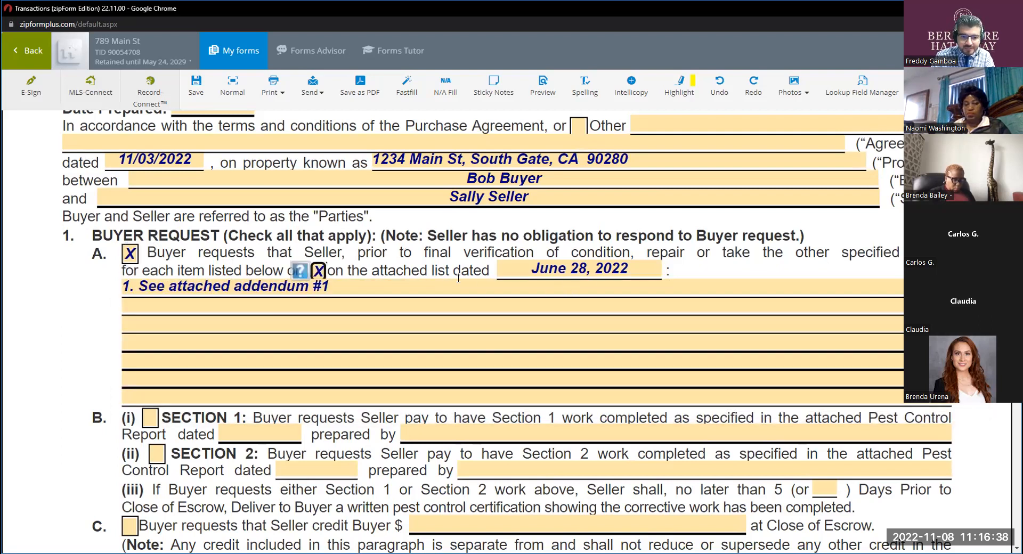
{"action": "left_click", "coordinate": [601, 269]}
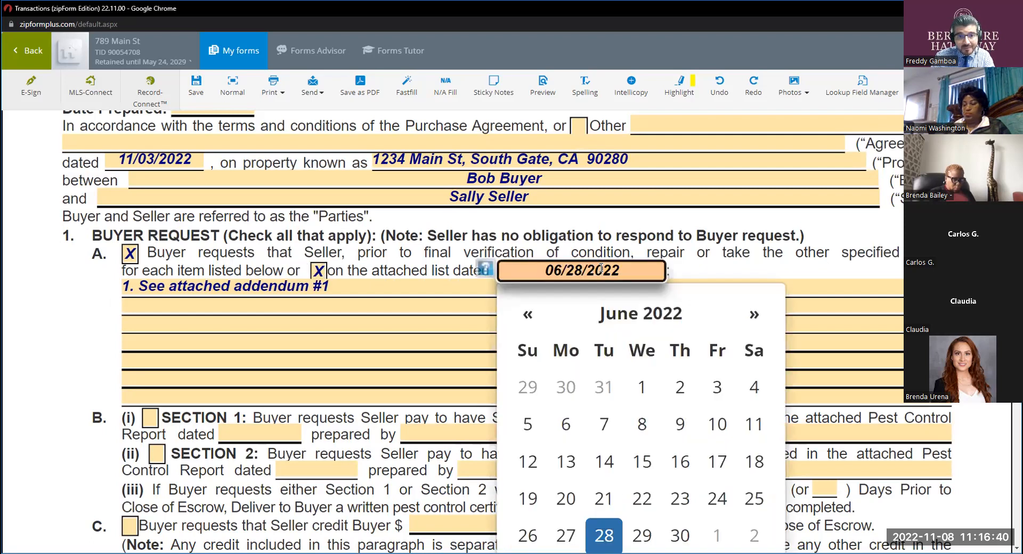
{"action": "left_click", "coordinate": [641, 423]}
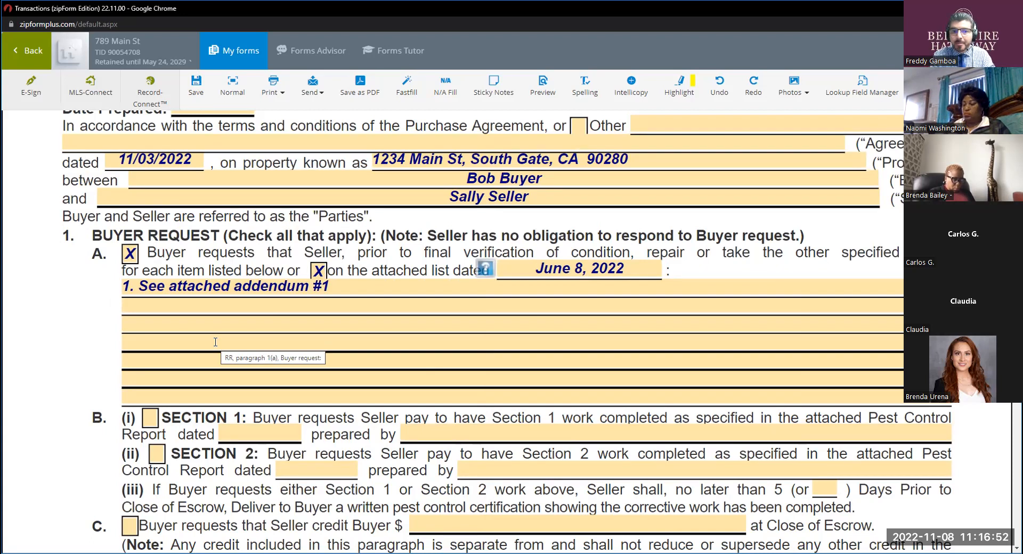
Switch from the Request for Repair to Addendum No #1 among the transaction's forms.
{"action": "left_click", "coordinate": [233, 50]}
{"action": "scroll", "coordinate": [94, 398], "scroll_direction": "down", "scroll_amount": 5}
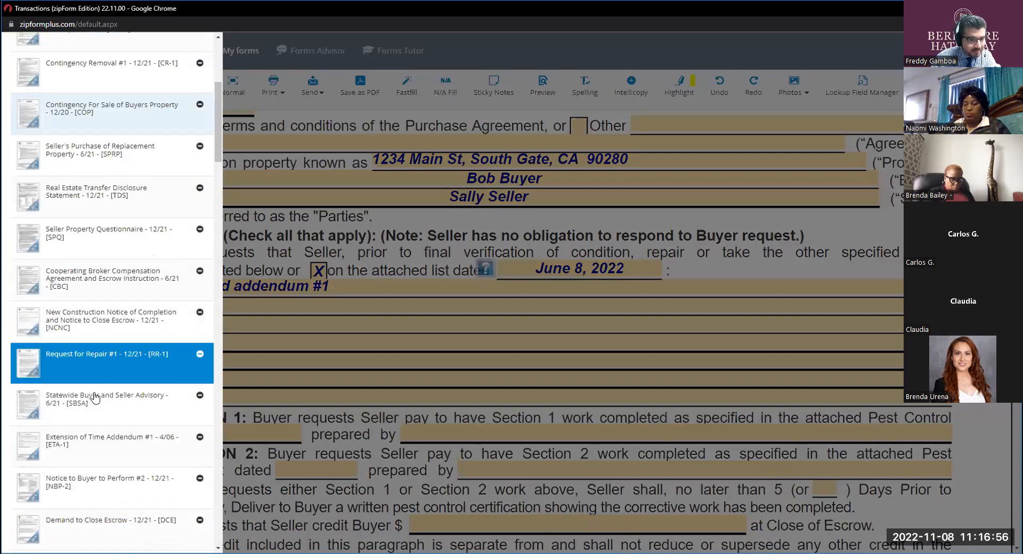
{"action": "scroll", "coordinate": [116, 398], "scroll_direction": "up", "scroll_amount": 2}
{"action": "scroll", "coordinate": [116, 397], "scroll_direction": "up", "scroll_amount": 3}
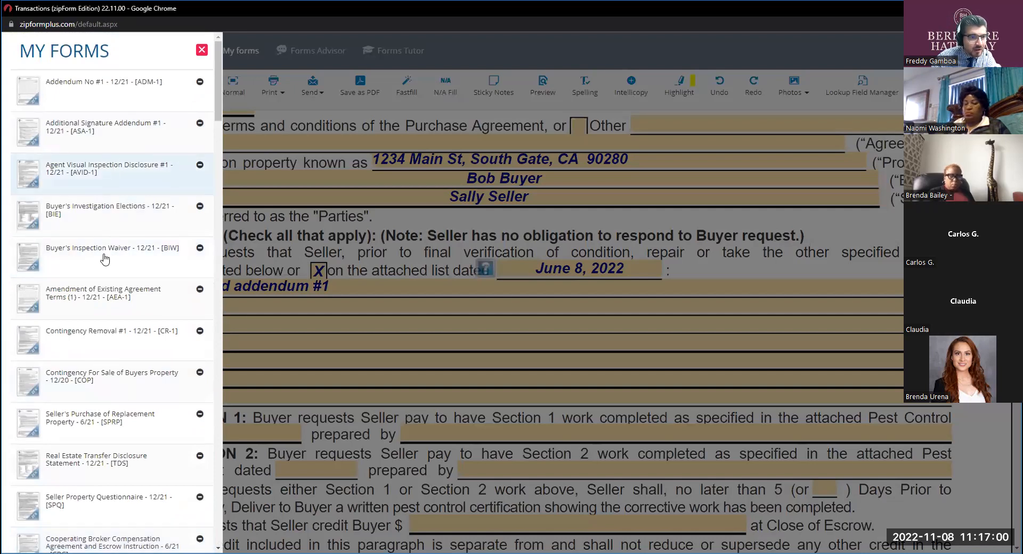
{"action": "left_click", "coordinate": [98, 110]}
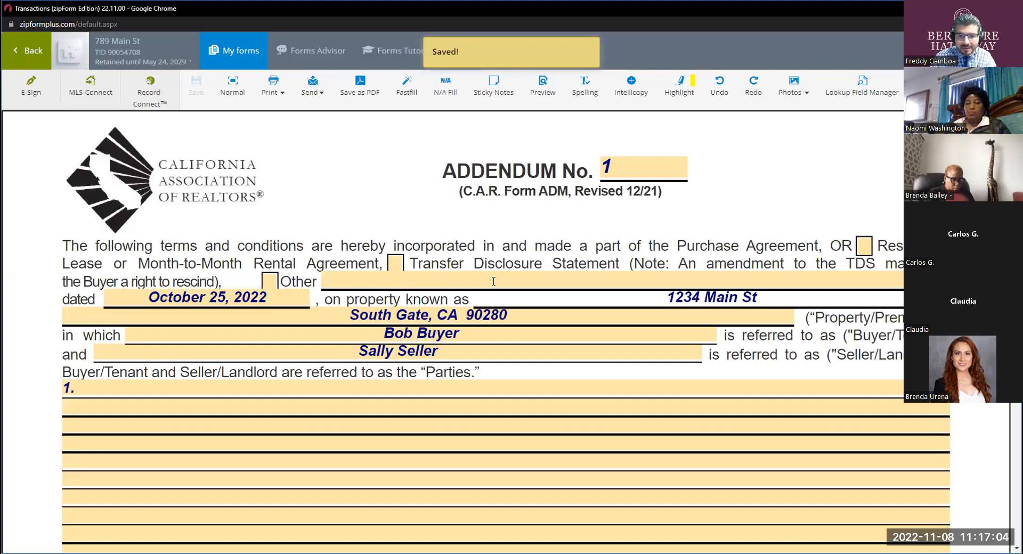
Check Other in the addendum's opening paragraph and fill in "Request for Repairs #1" beside it.
{"action": "left_click", "coordinate": [268, 282]}
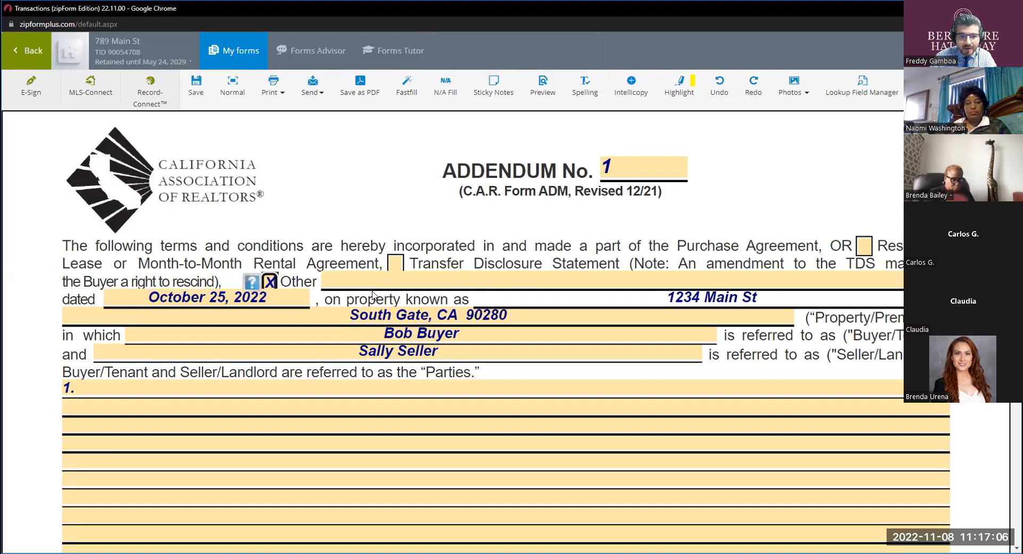
{"action": "left_click", "coordinate": [374, 281]}
{"action": "type", "text": "Req"}
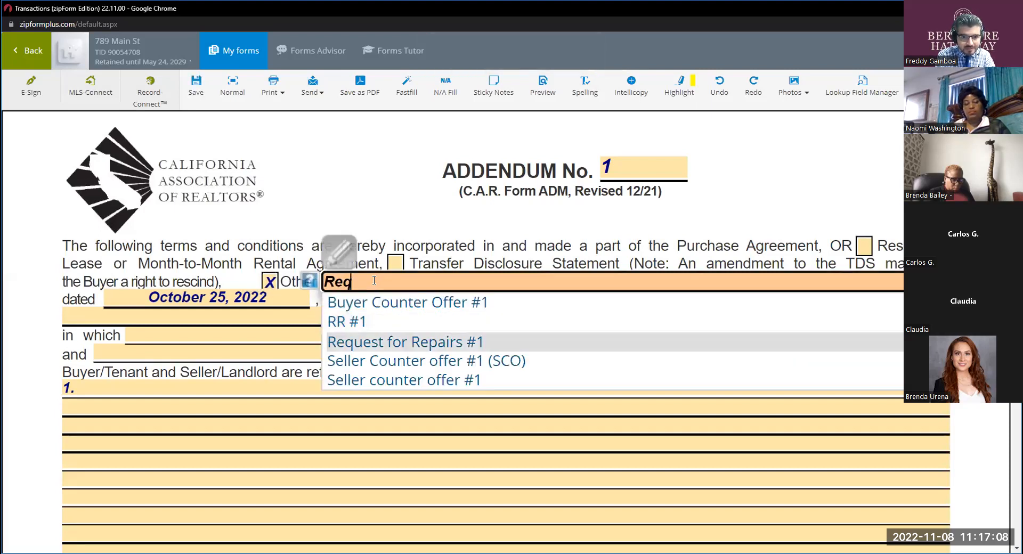
{"action": "left_click", "coordinate": [401, 341]}
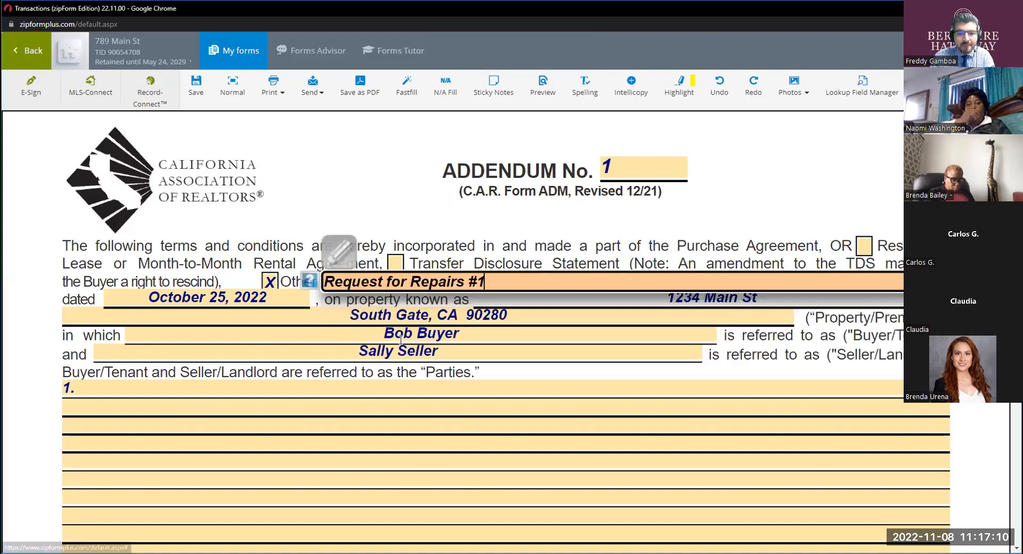
Date the Request for Repairs reference in the addendum November 8, 2022, and open the numbered terms area for editing.
{"action": "left_click", "coordinate": [208, 299]}
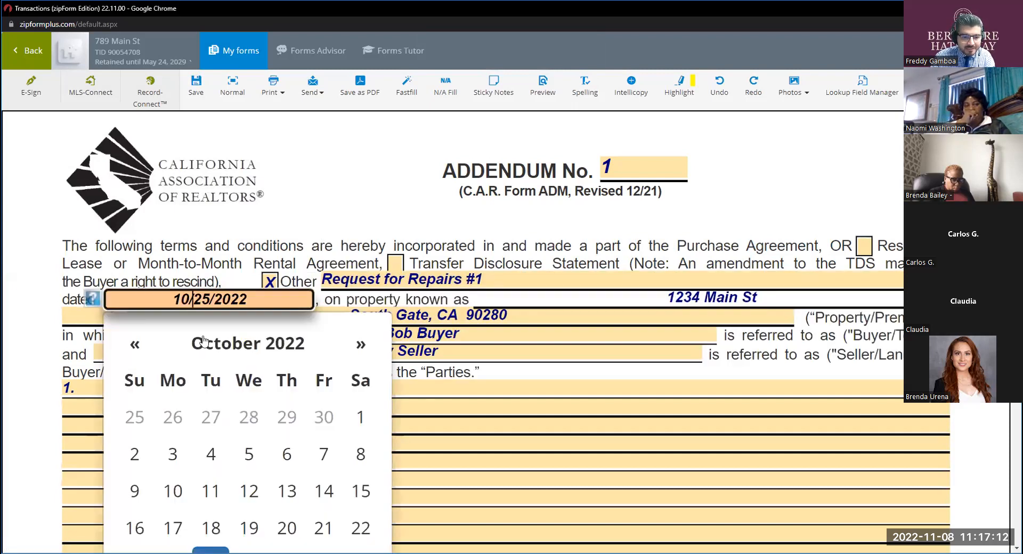
{"action": "left_click", "coordinate": [248, 343]}
{"action": "scroll", "coordinate": [269, 451], "scroll_direction": "down", "scroll_amount": 1}
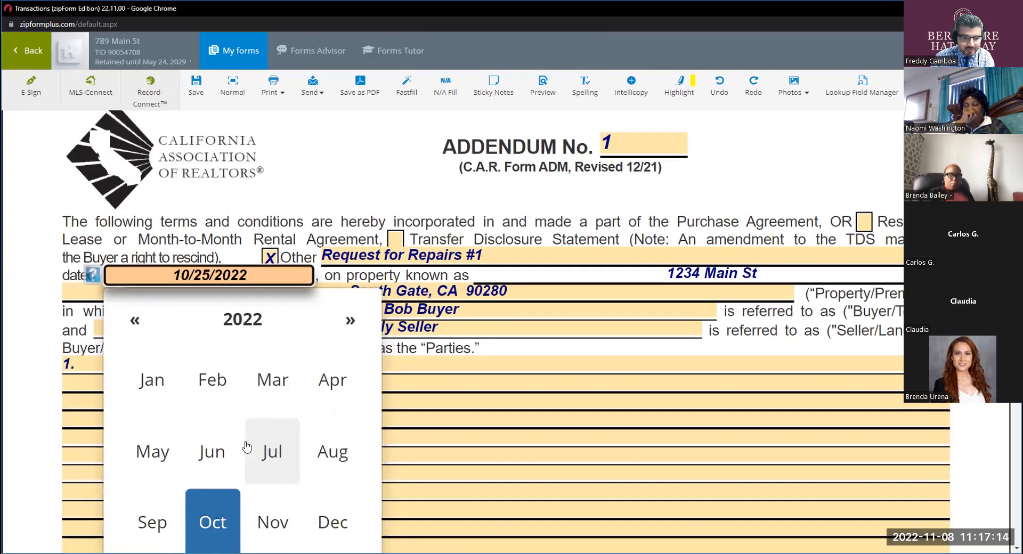
{"action": "left_click", "coordinate": [254, 489]}
{"action": "left_click", "coordinate": [210, 401]}
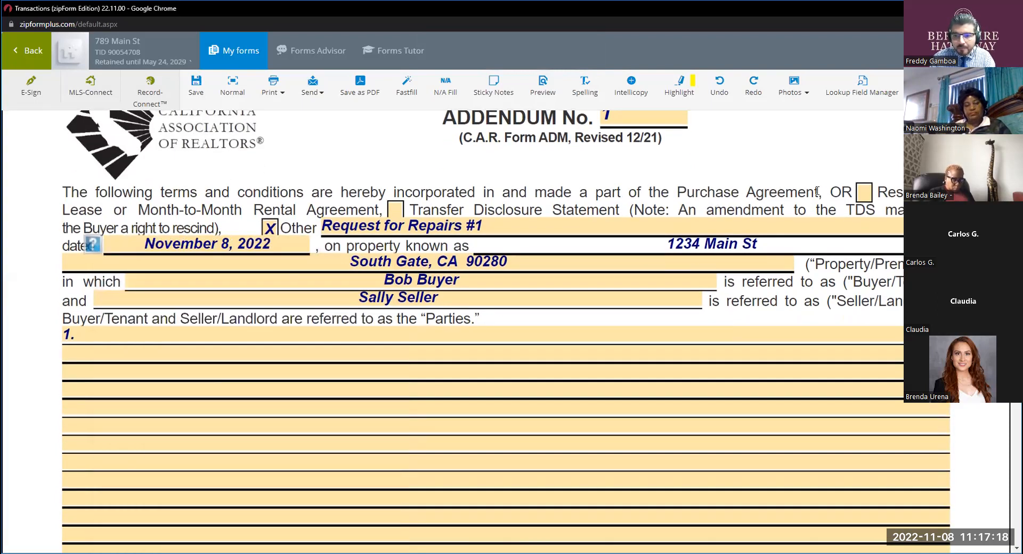
{"action": "left_click_drag", "start_coordinate": [815, 192], "coordinate": [677, 192]}
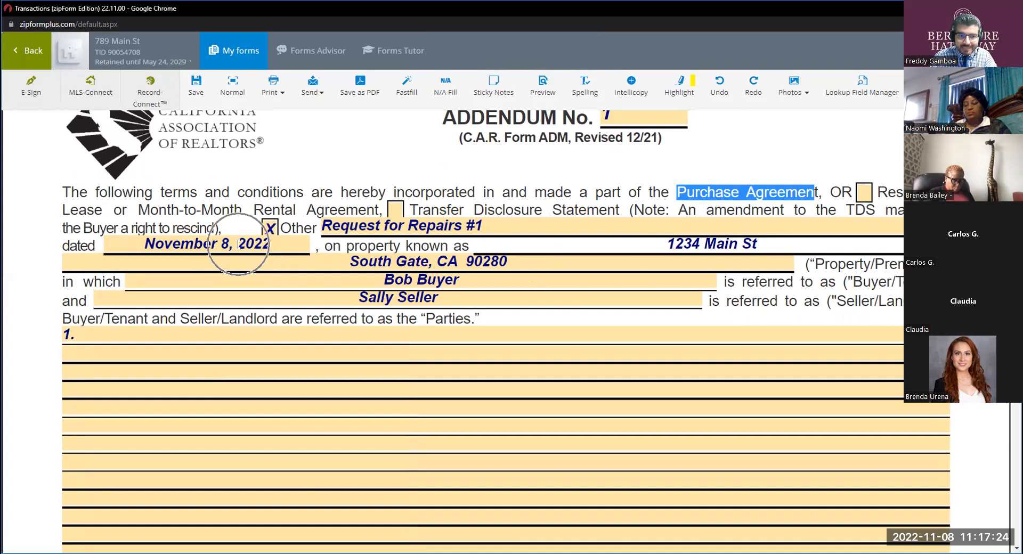
{"action": "left_click", "coordinate": [125, 335]}
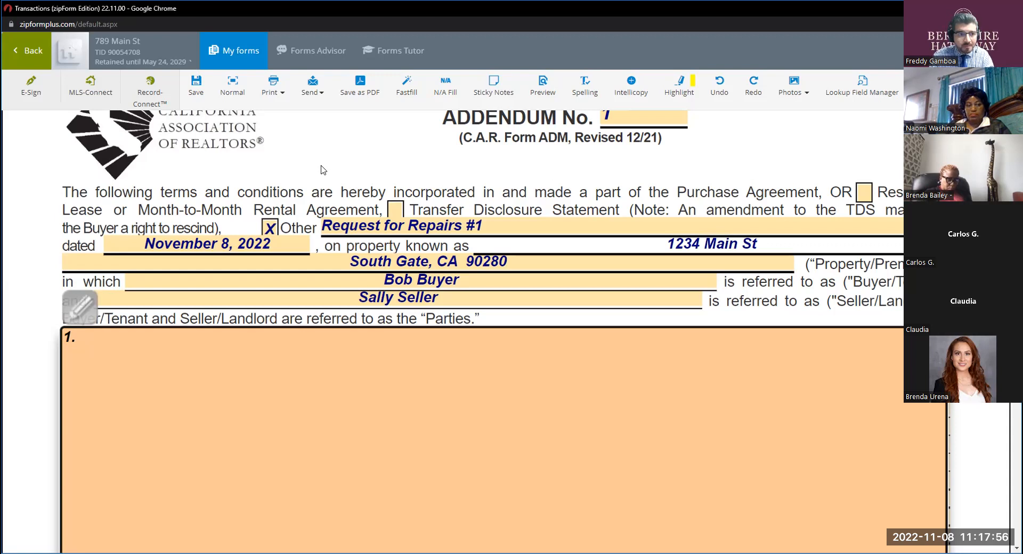
Switch from the addendum back to Request for Repair No. 1 and show the form in fullscreen view.
{"action": "left_click", "coordinate": [215, 51]}
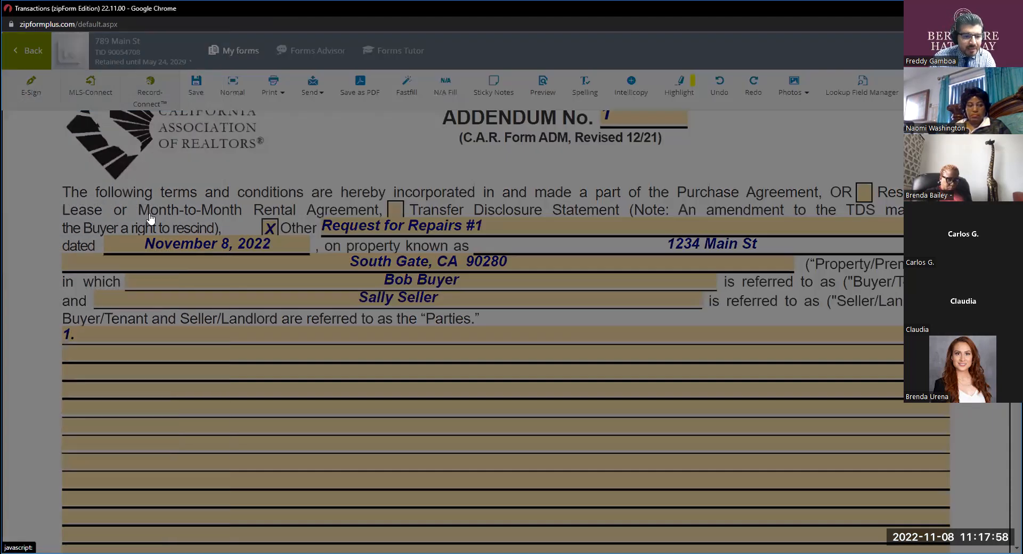
{"action": "scroll", "coordinate": [98, 321], "scroll_direction": "down", "scroll_amount": 12}
{"action": "scroll", "coordinate": [98, 321], "scroll_direction": "down", "scroll_amount": 10}
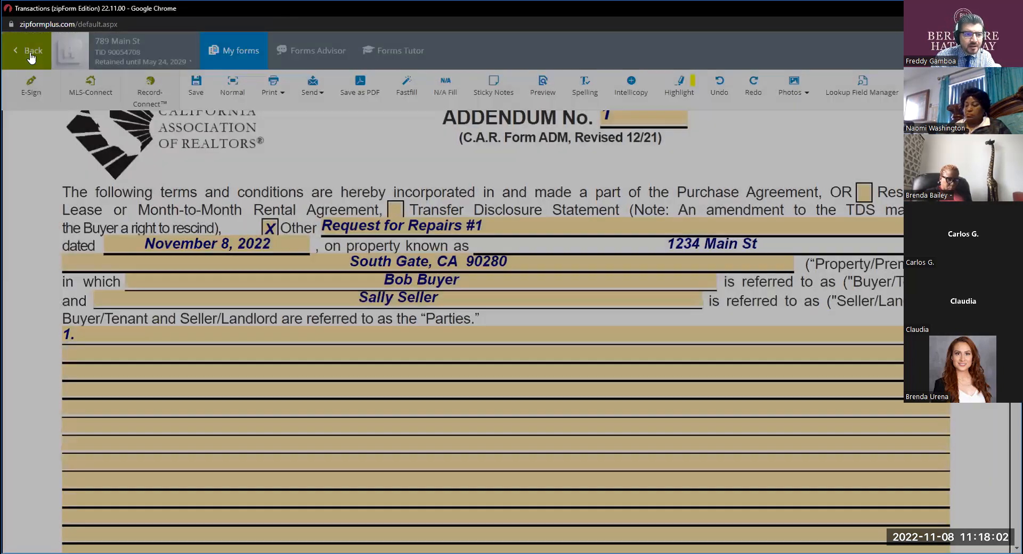
{"action": "left_click", "coordinate": [31, 53]}
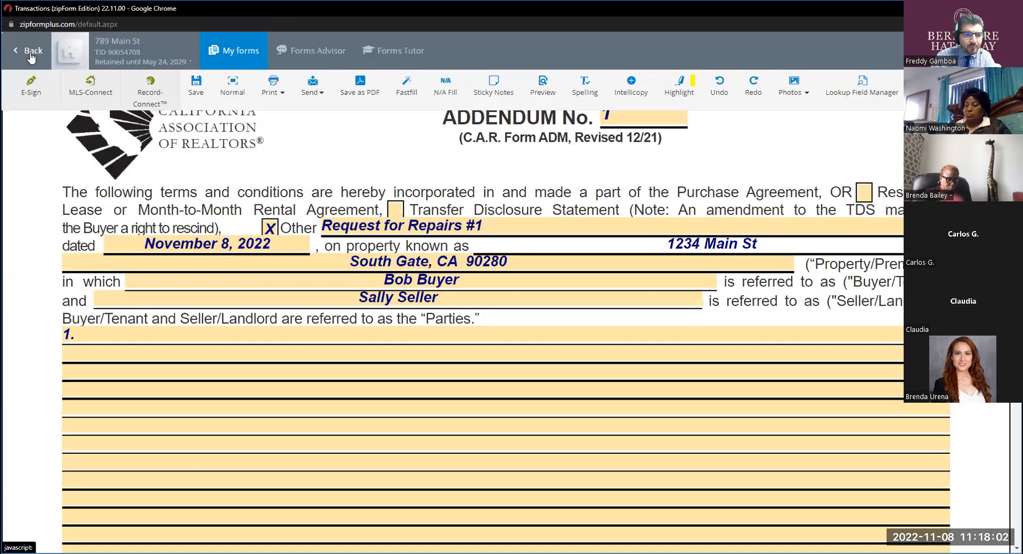
{"action": "left_click", "coordinate": [321, 261]}
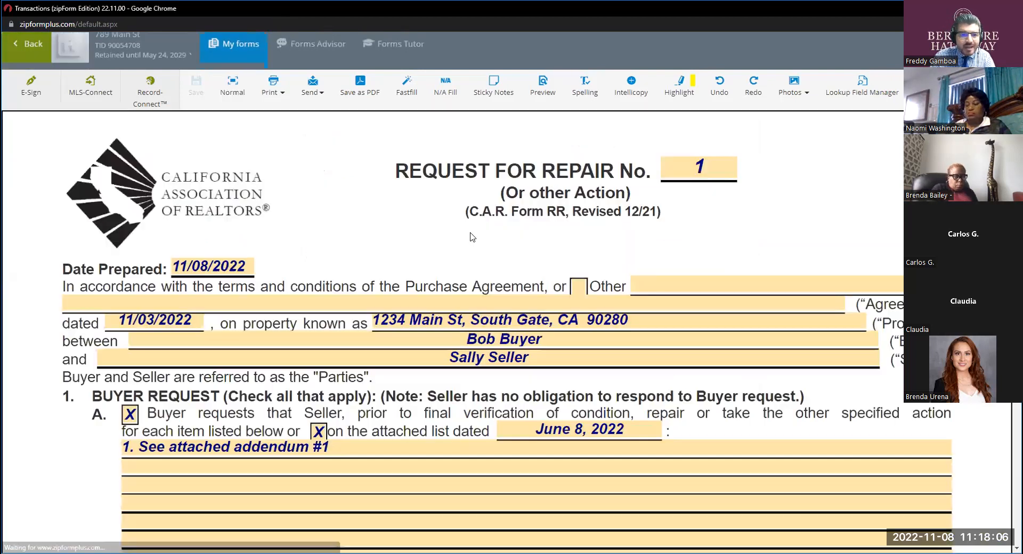
{"action": "left_click", "coordinate": [238, 87]}
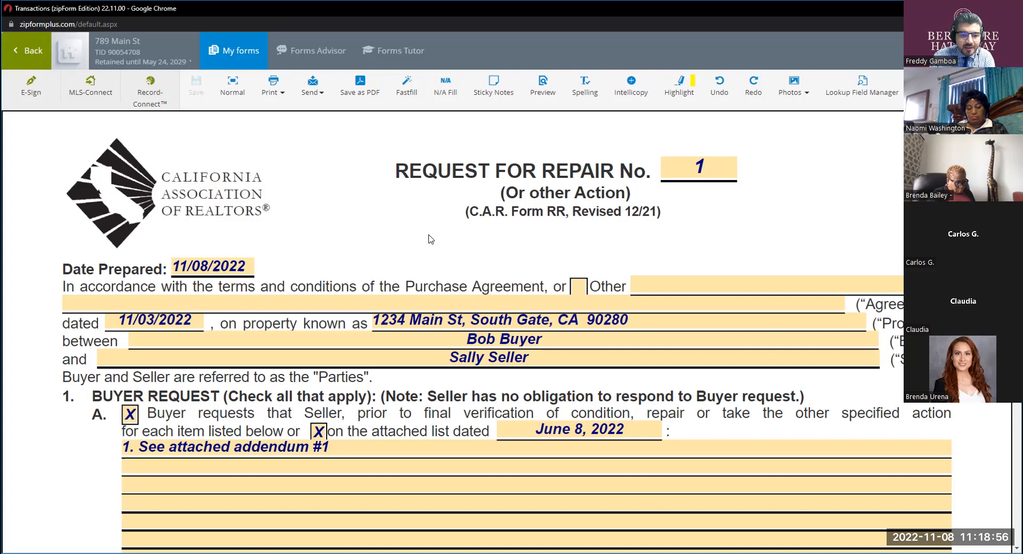
Review the Request for Repair's header details and Buyer Request paragraphs 1A through 1D.
{"action": "scroll", "coordinate": [403, 231], "scroll_direction": "down", "scroll_amount": 2}
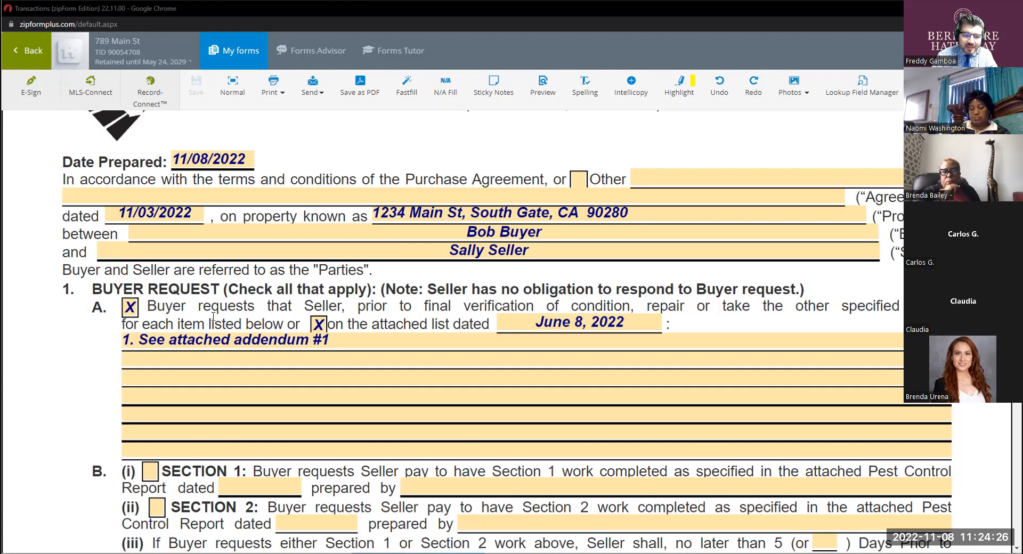
{"action": "scroll", "coordinate": [456, 160], "scroll_direction": "down", "scroll_amount": 2}
{"action": "key", "text": "ctrl"}
{"action": "key", "text": "ctrl"}
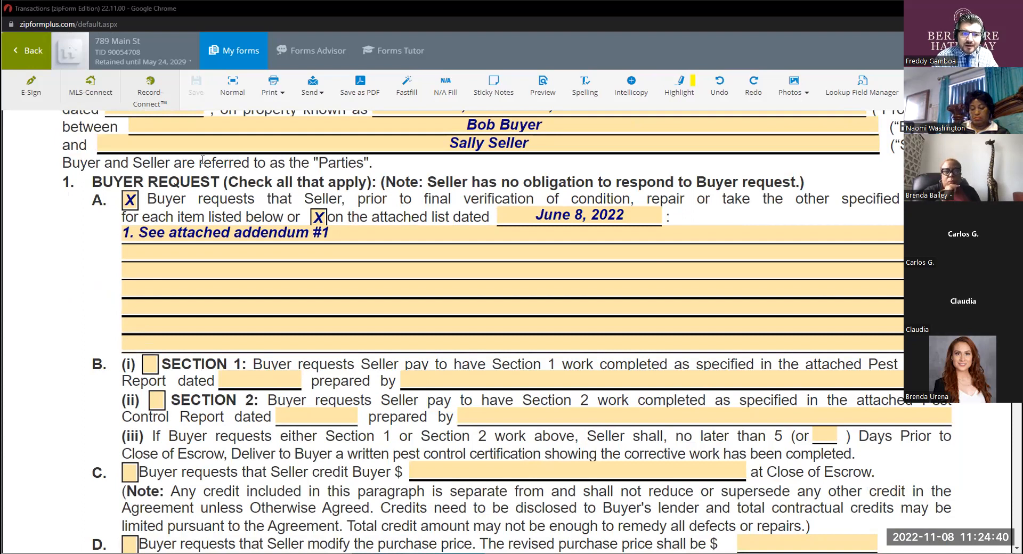
{"action": "scroll", "coordinate": [364, 227], "scroll_direction": "up", "scroll_amount": 3}
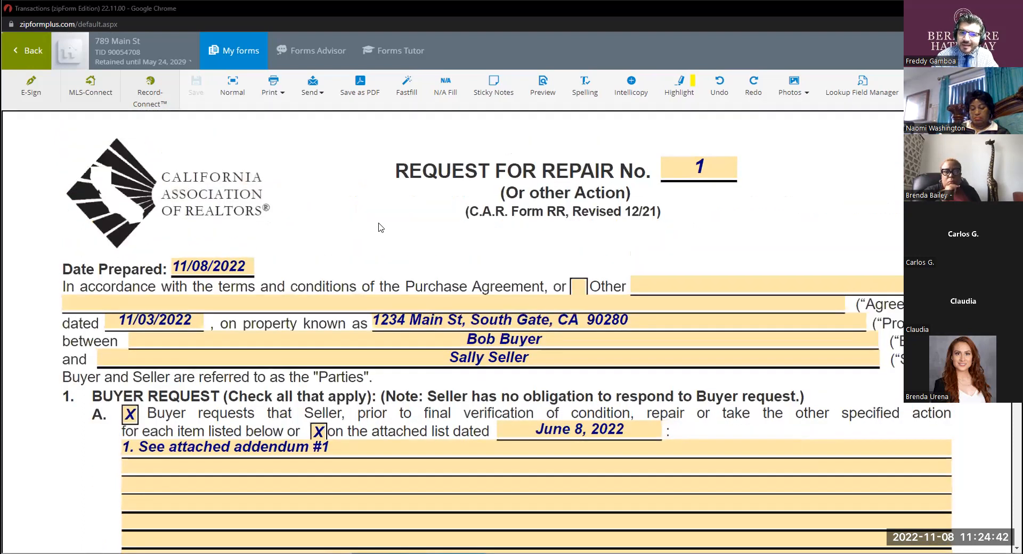
{"action": "scroll", "coordinate": [379, 227], "scroll_direction": "down", "scroll_amount": 2}
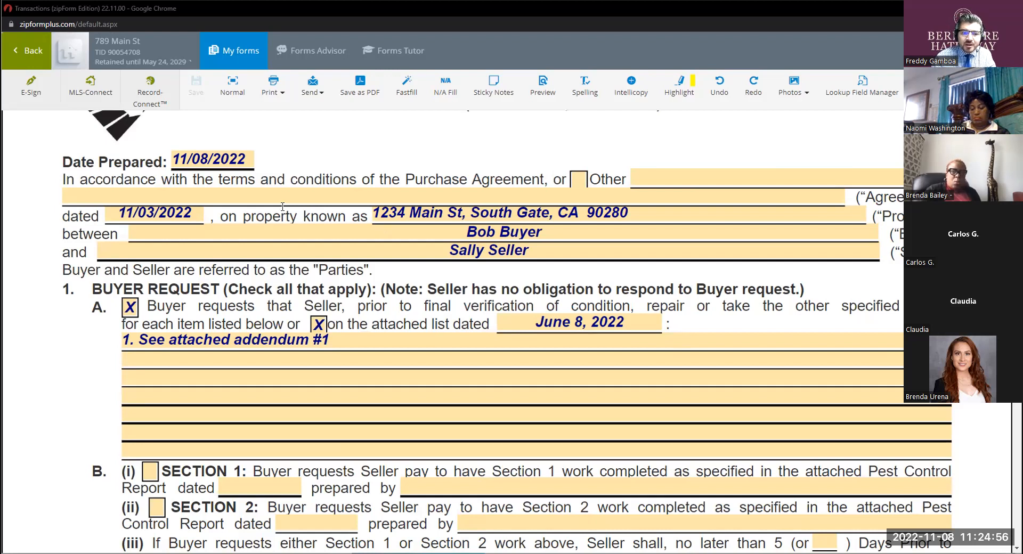
{"action": "scroll", "coordinate": [436, 226], "scroll_direction": "up", "scroll_amount": 2}
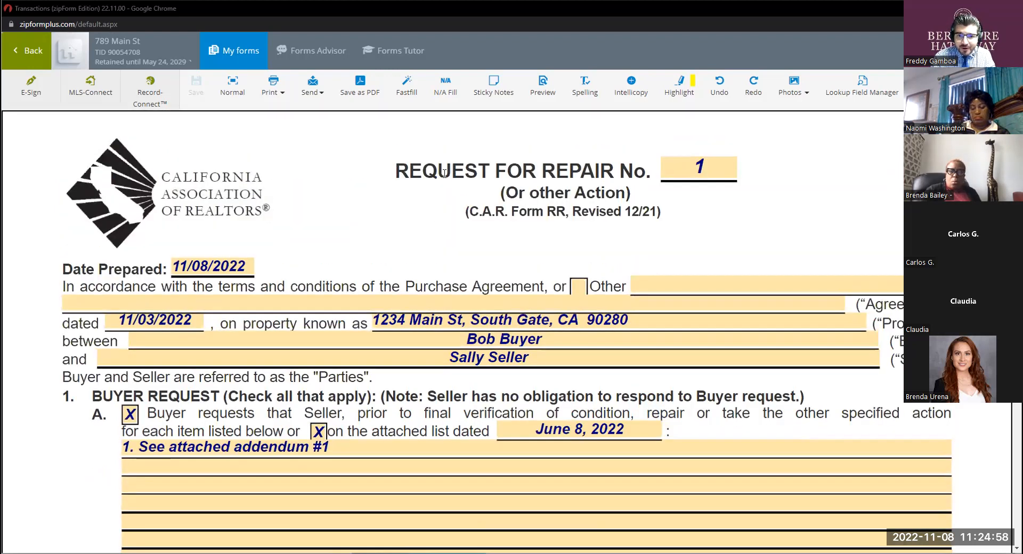
{"action": "scroll", "coordinate": [331, 254], "scroll_direction": "down", "scroll_amount": 1}
{"action": "scroll", "coordinate": [331, 253], "scroll_direction": "down", "scroll_amount": 1}
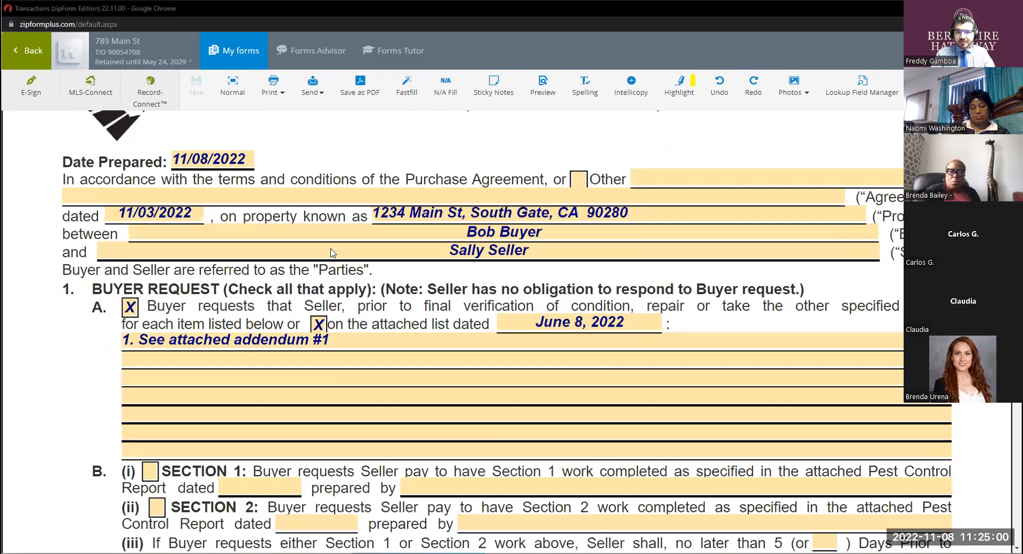
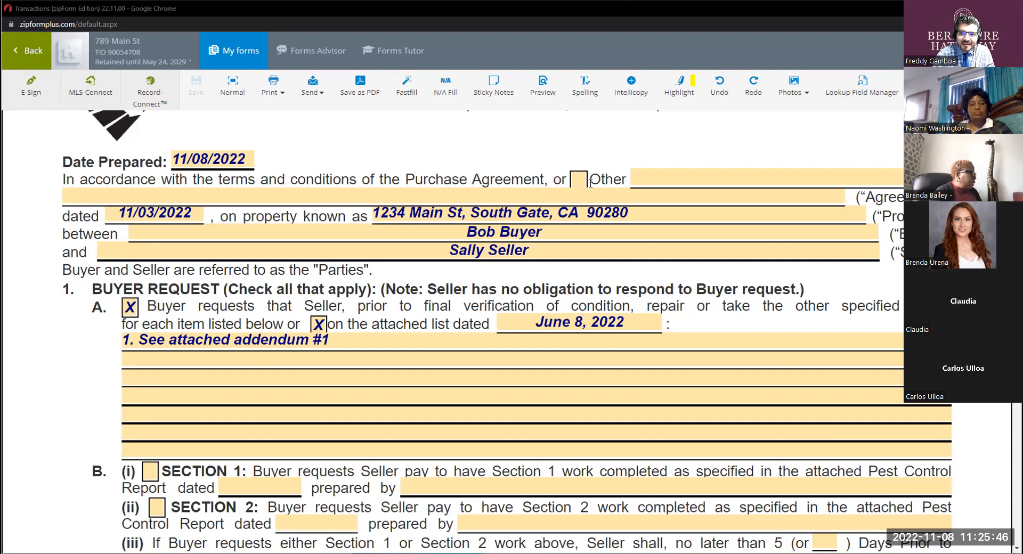
Leave the Request for Repair, filter the transaction's documents by "rpa" and open the California Residential Purchase Agreement.
{"action": "left_click", "coordinate": [221, 52]}
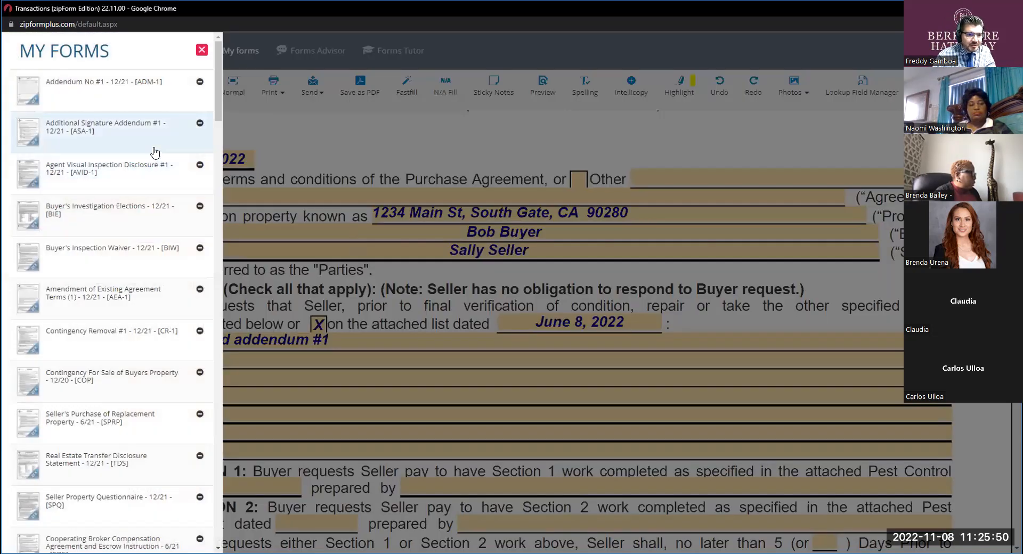
{"action": "left_click", "coordinate": [343, 178]}
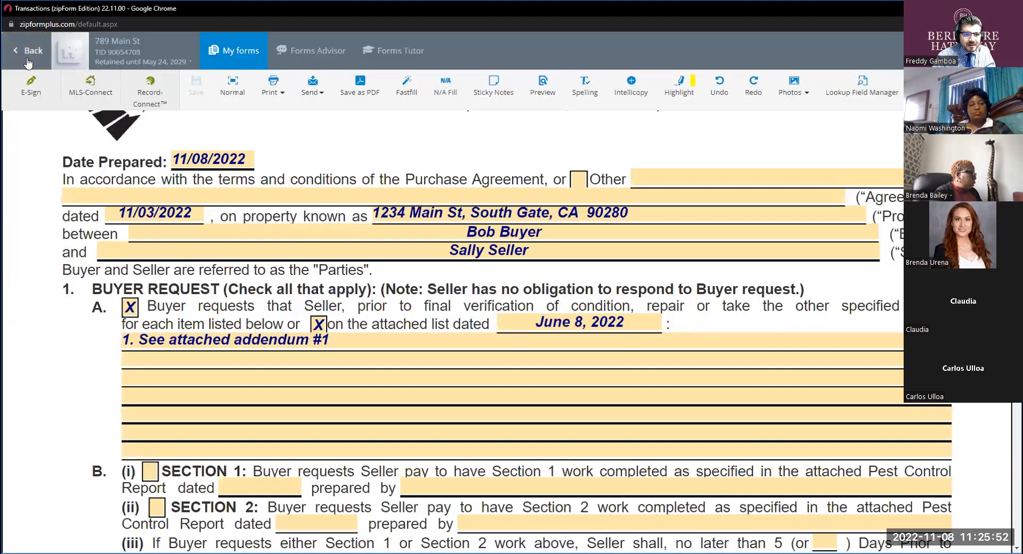
{"action": "left_click", "coordinate": [38, 60]}
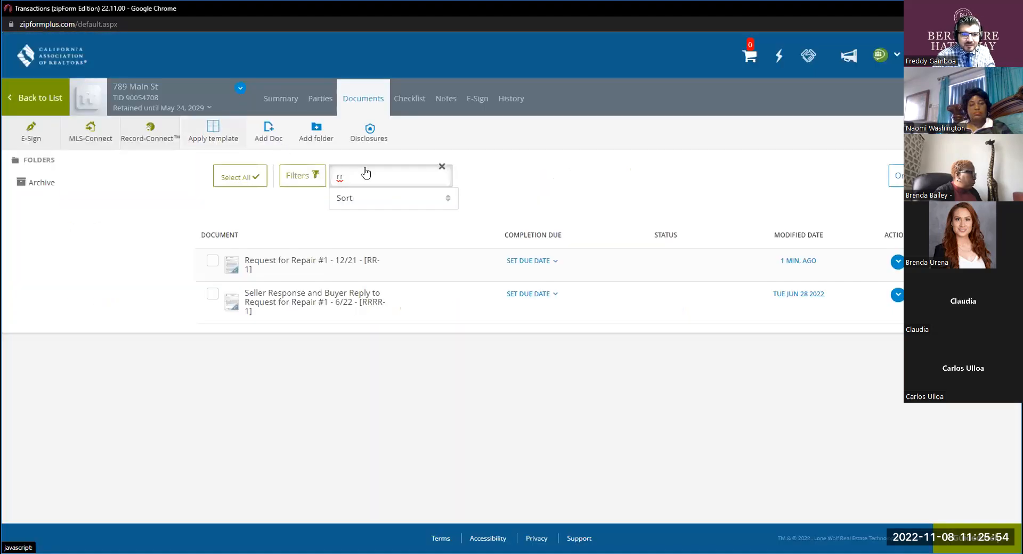
{"action": "left_click", "coordinate": [363, 170]}
{"action": "type", "text": "r"}
{"action": "key", "text": "BackSpace"}
{"action": "key", "text": "BackSpace"}
{"action": "type", "text": "pa"}
{"action": "left_click", "coordinate": [331, 270]}
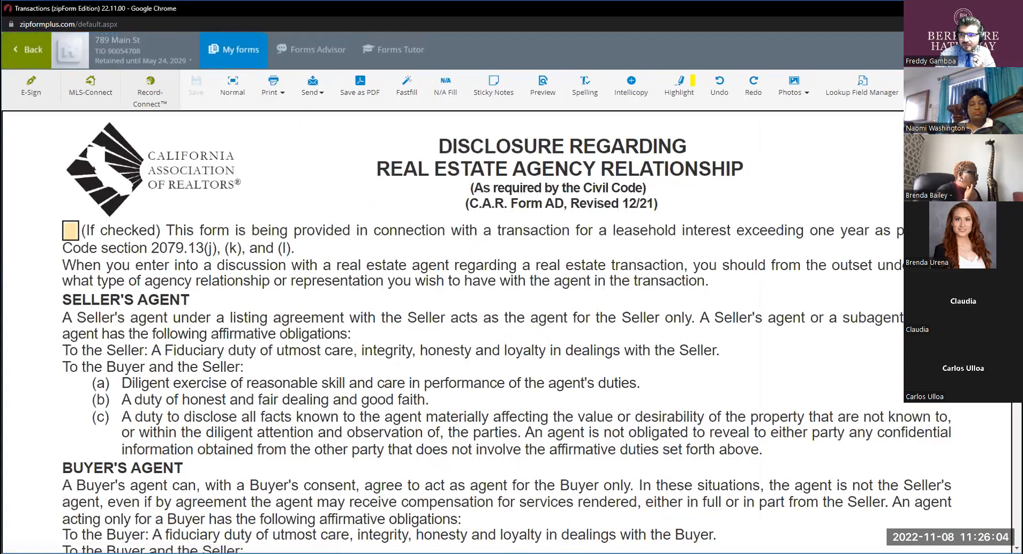
Examine the purchase agreement's Allocation of Costs table, focusing on row Q(4) for smoke alarms, CO detectors and water heater bracing.
{"action": "scroll", "coordinate": [507, 331], "scroll_direction": "down", "scroll_amount": 20}
{"action": "scroll", "coordinate": [506, 331], "scroll_direction": "down", "scroll_amount": 20}
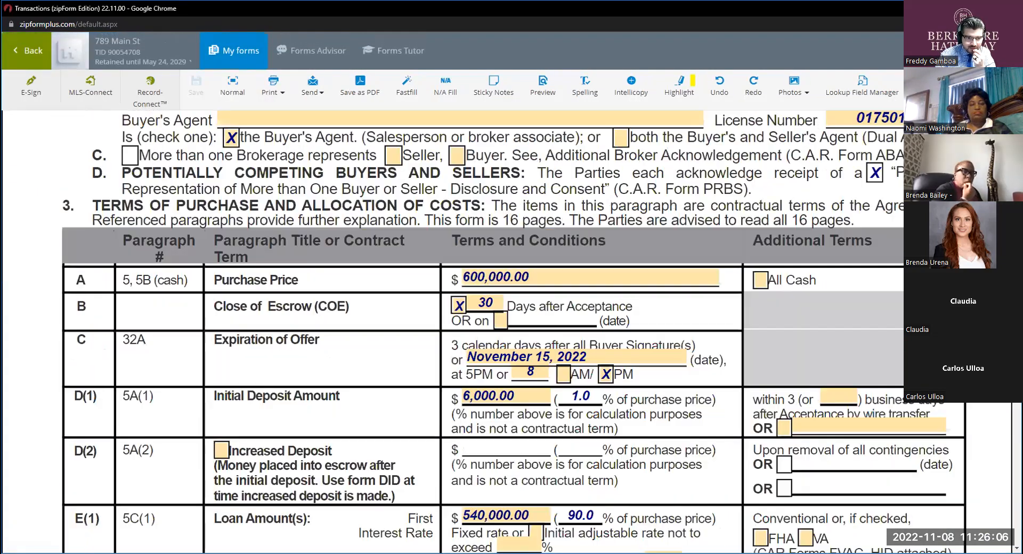
{"action": "scroll", "coordinate": [379, 310], "scroll_direction": "down", "scroll_amount": 20}
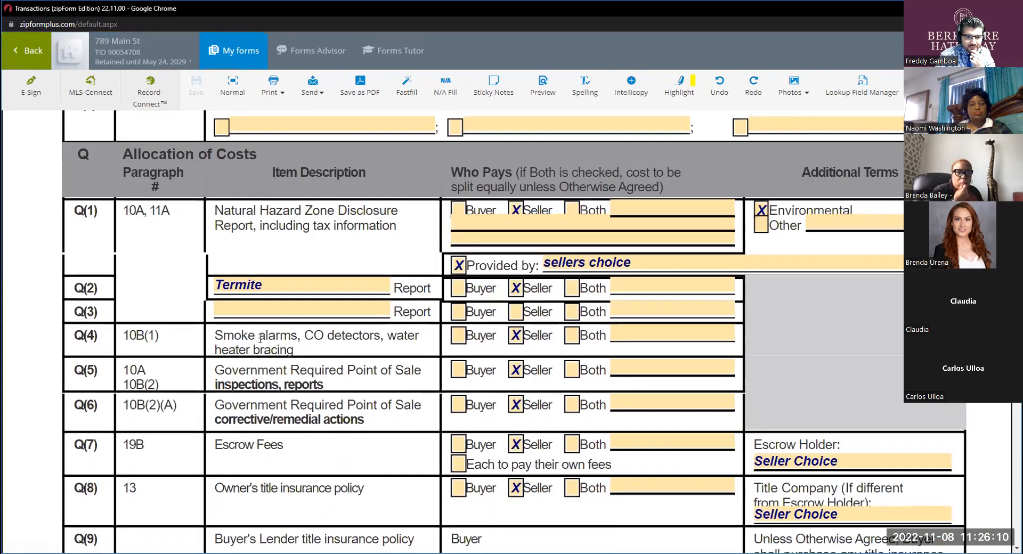
{"action": "left_click_drag", "start_coordinate": [264, 350], "coordinate": [246, 333]}
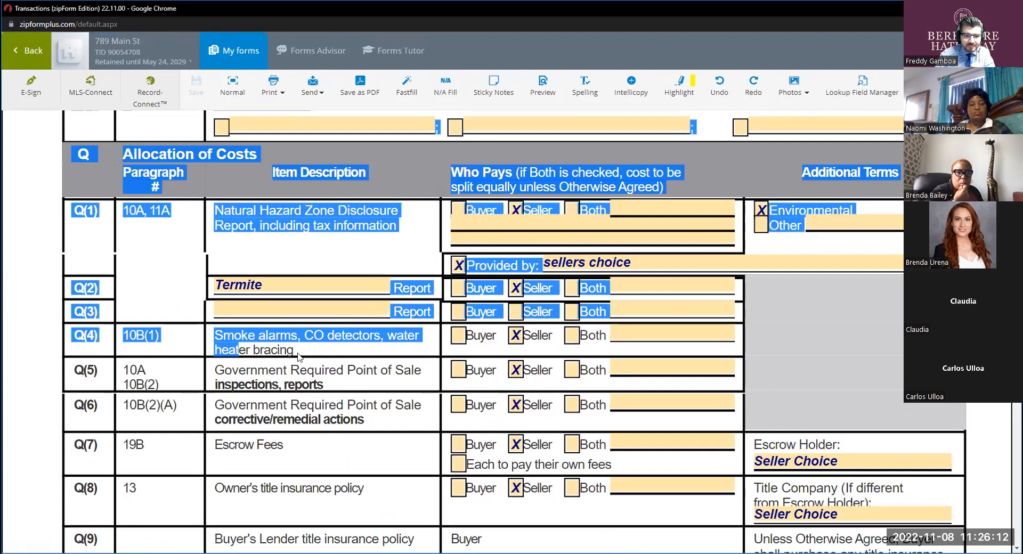
{"action": "left_click", "coordinate": [245, 331]}
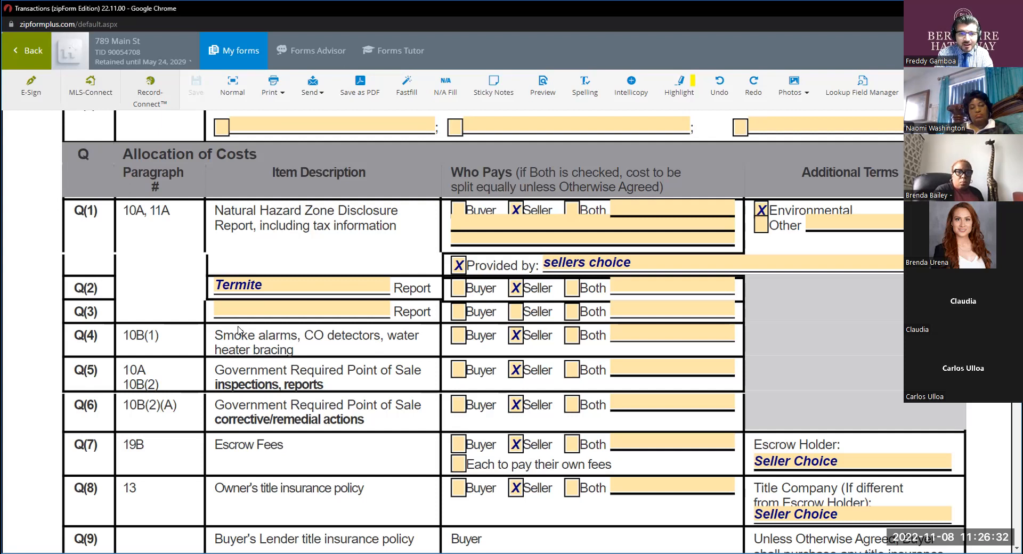
{"action": "left_click", "coordinate": [261, 346]}
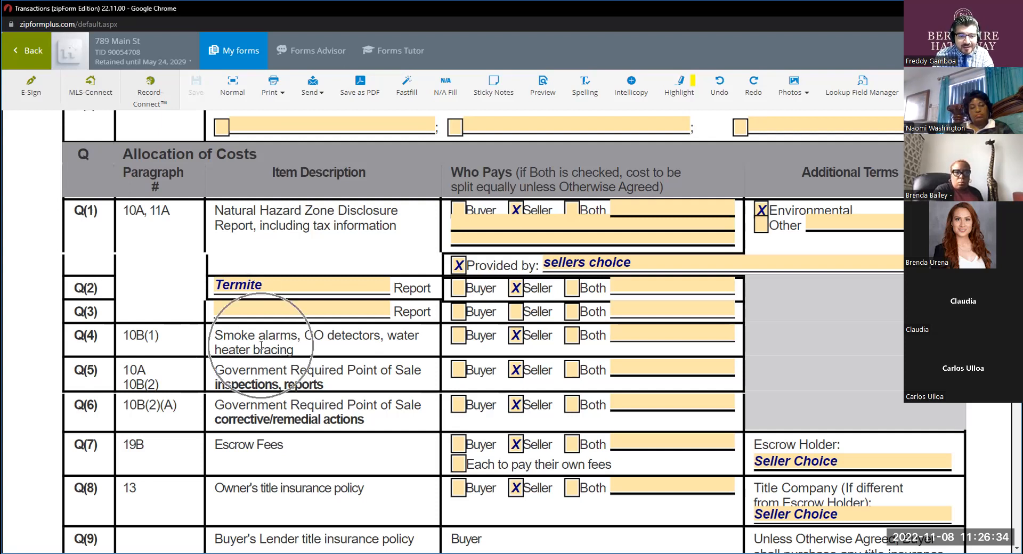
{"action": "key", "text": "ctrl"}
{"action": "key", "text": "ctrl"}
{"action": "key", "text": "ctrl"}
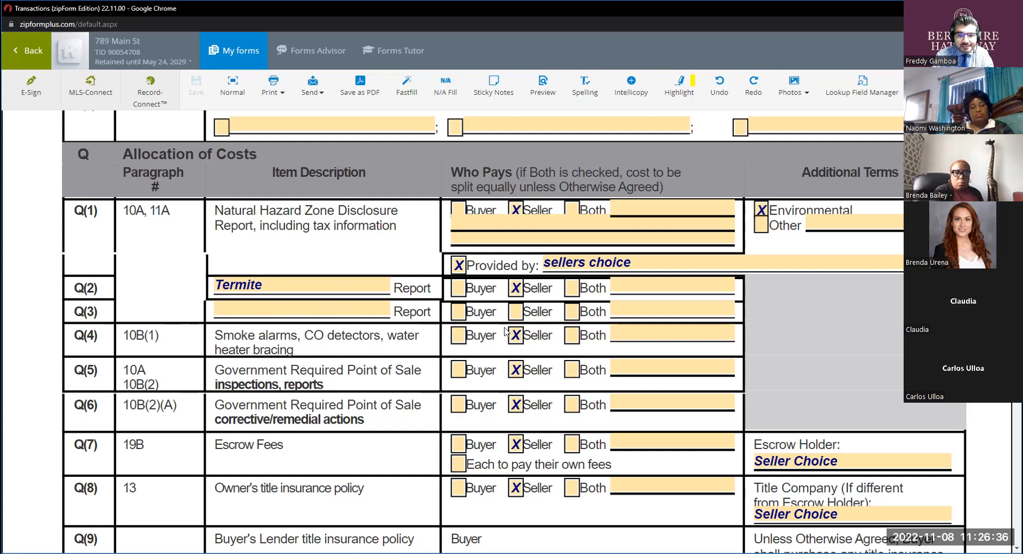
{"action": "key", "text": "ctrl"}
{"action": "key", "text": "ctrl"}
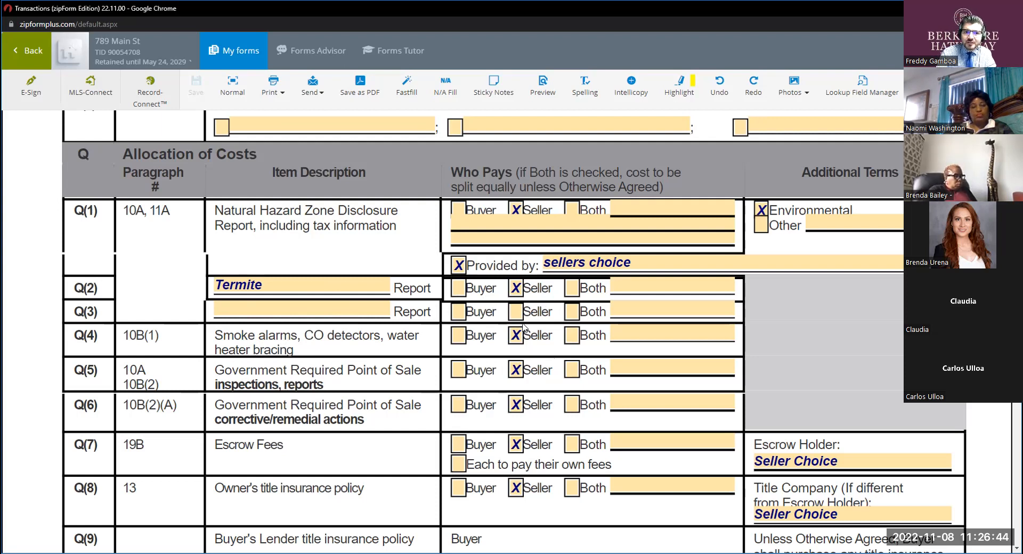
{"action": "key", "text": "ctrl"}
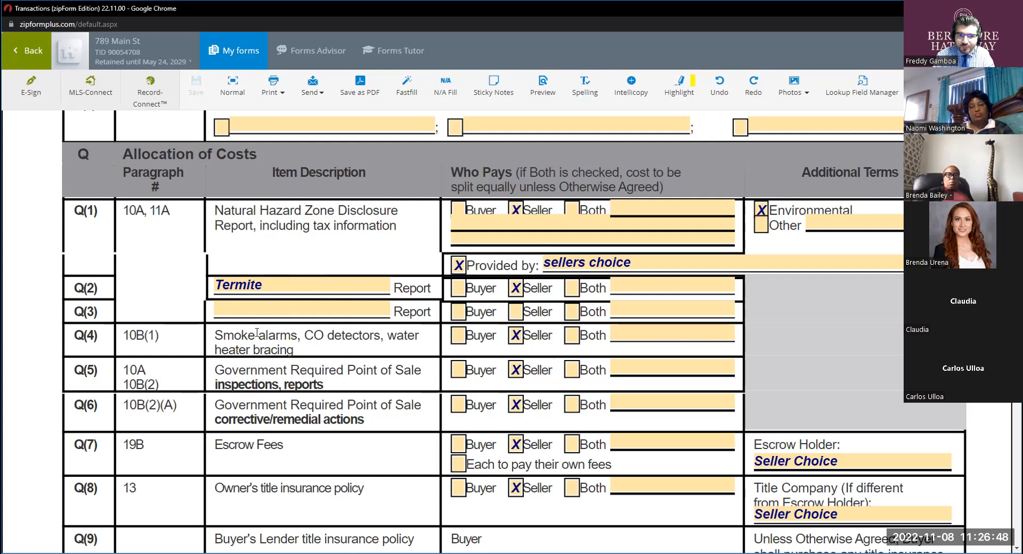
{"action": "key", "text": "ctrl"}
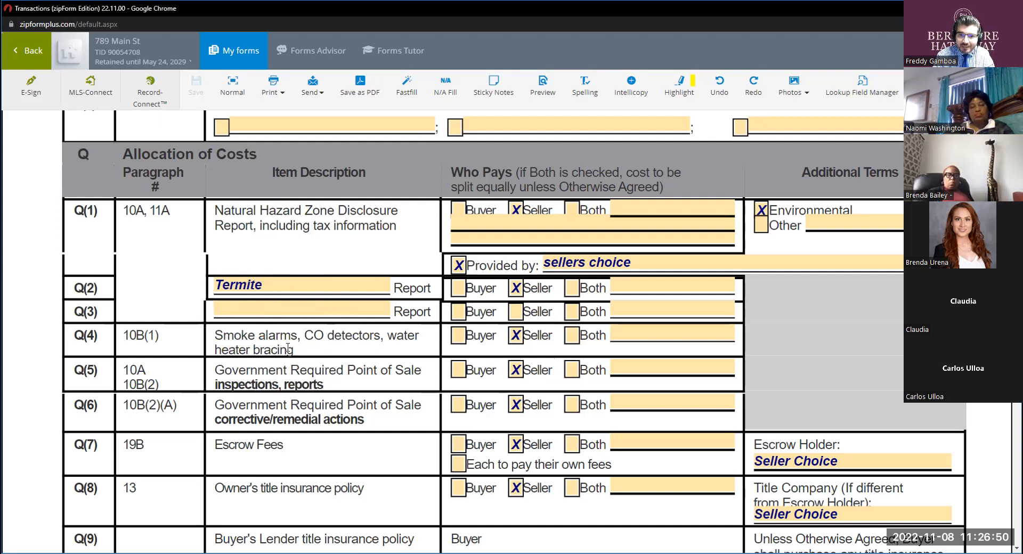
{"action": "key", "text": "ctrl"}
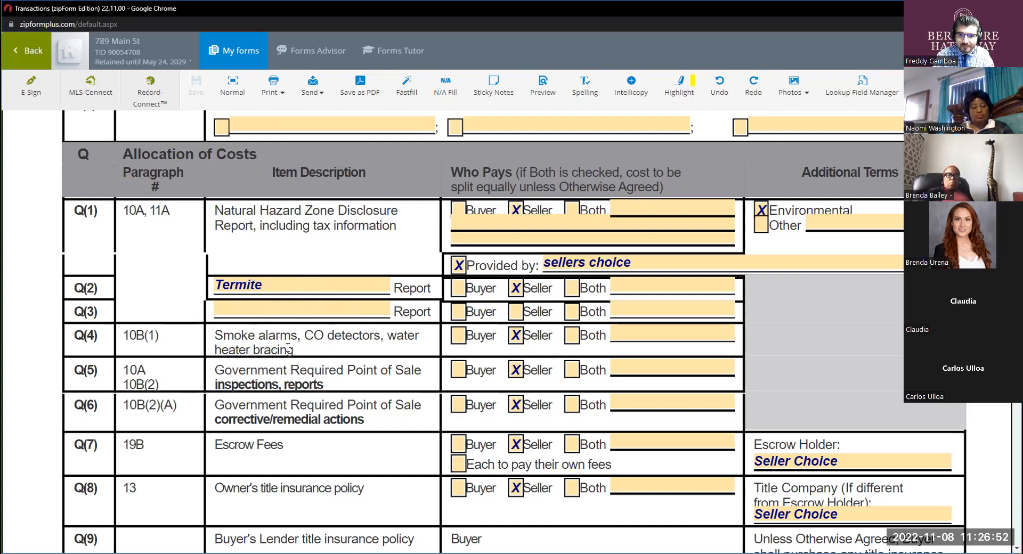
{"action": "key", "text": "ctrl"}
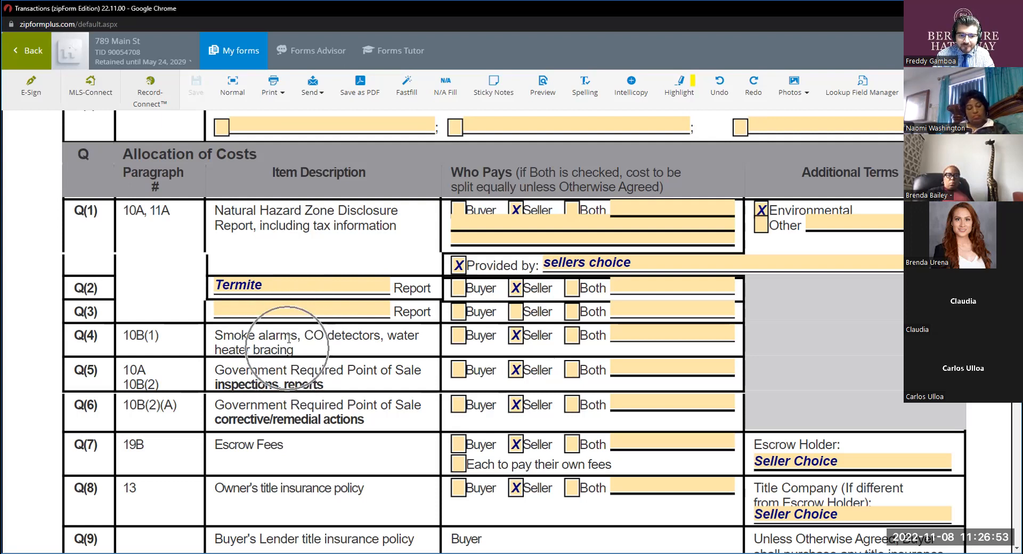
Leave the purchase agreement, filter the transaction's documents by "rr" and open Request for Repair #1.
{"action": "left_click", "coordinate": [212, 47]}
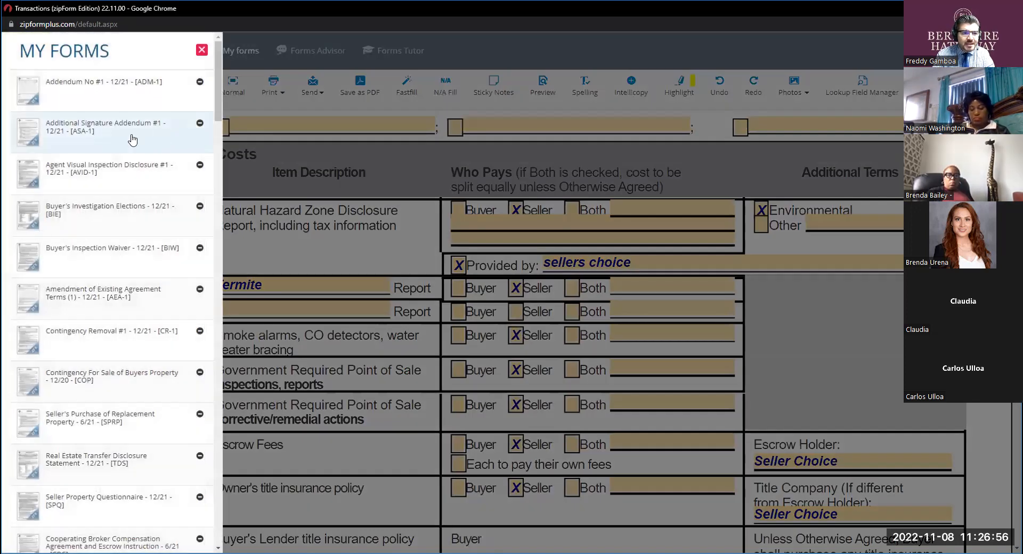
{"action": "scroll", "coordinate": [97, 236], "scroll_direction": "down", "scroll_amount": 3}
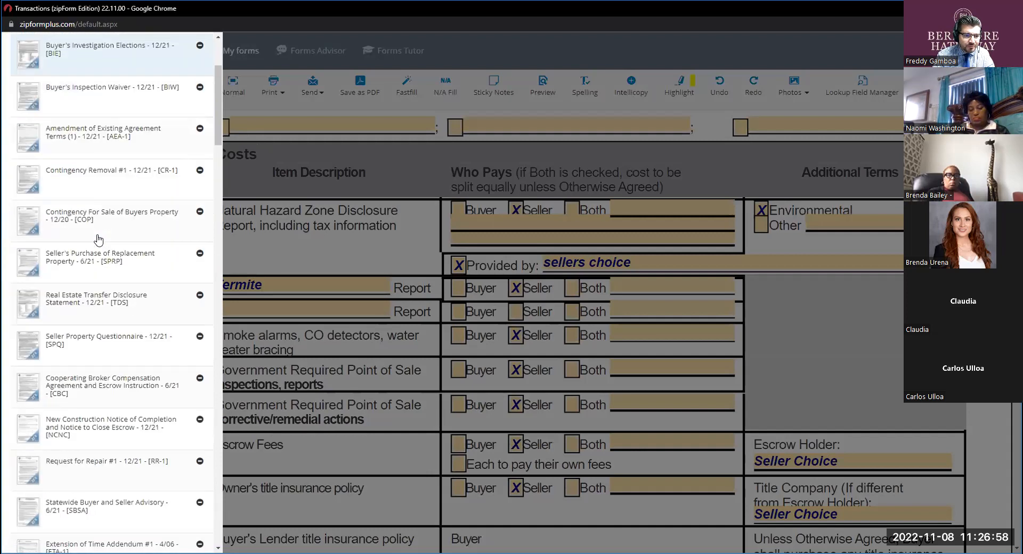
{"action": "left_click", "coordinate": [243, 229]}
{"action": "left_click", "coordinate": [33, 53]}
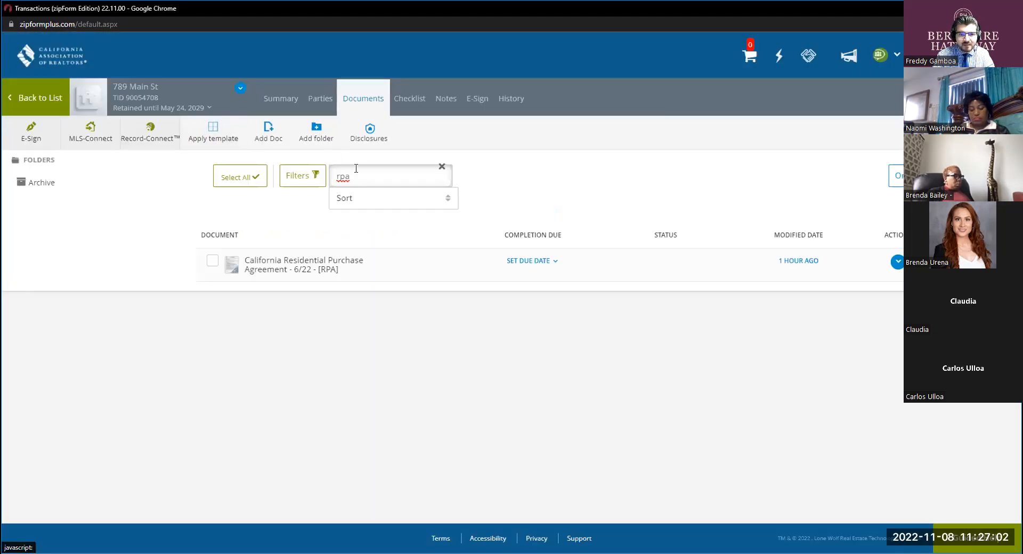
{"action": "double_click", "coordinate": [356, 169]}
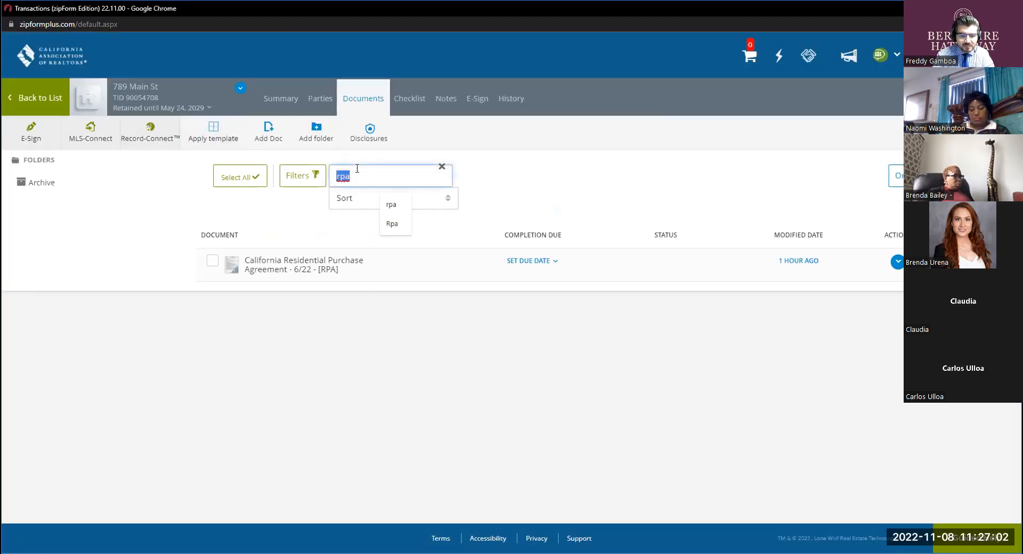
{"action": "type", "text": "rr"}
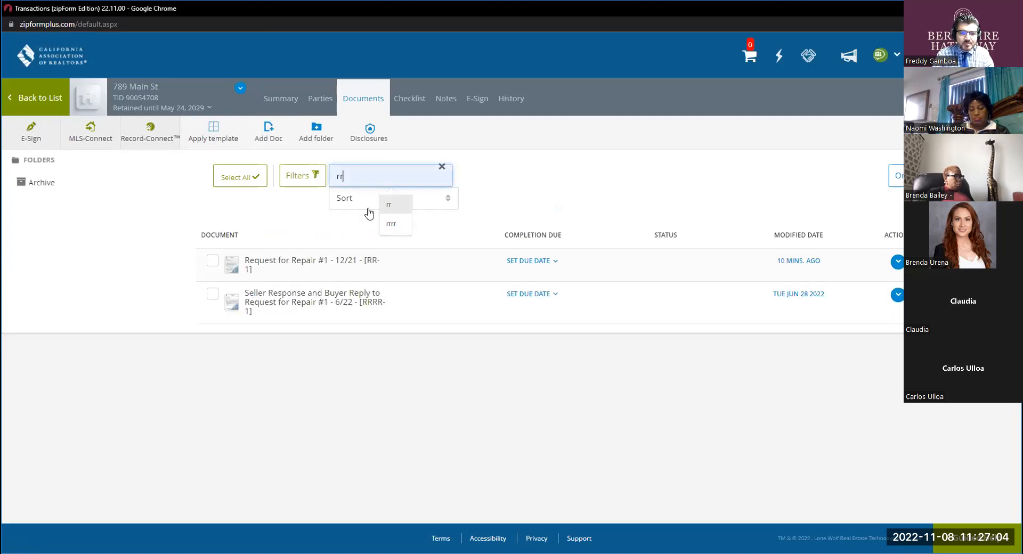
{"action": "left_click", "coordinate": [331, 259]}
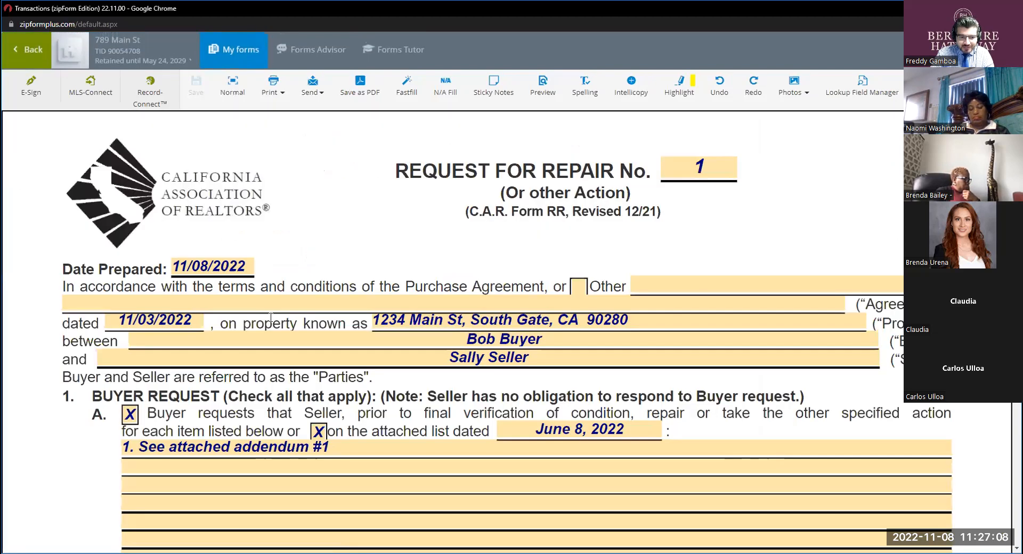
Review paragraph 1B on Section 1 and 2 pest work and paragraph 1C on the seller credit in the Request for Repair.
{"action": "scroll", "coordinate": [272, 318], "scroll_direction": "down", "scroll_amount": 3}
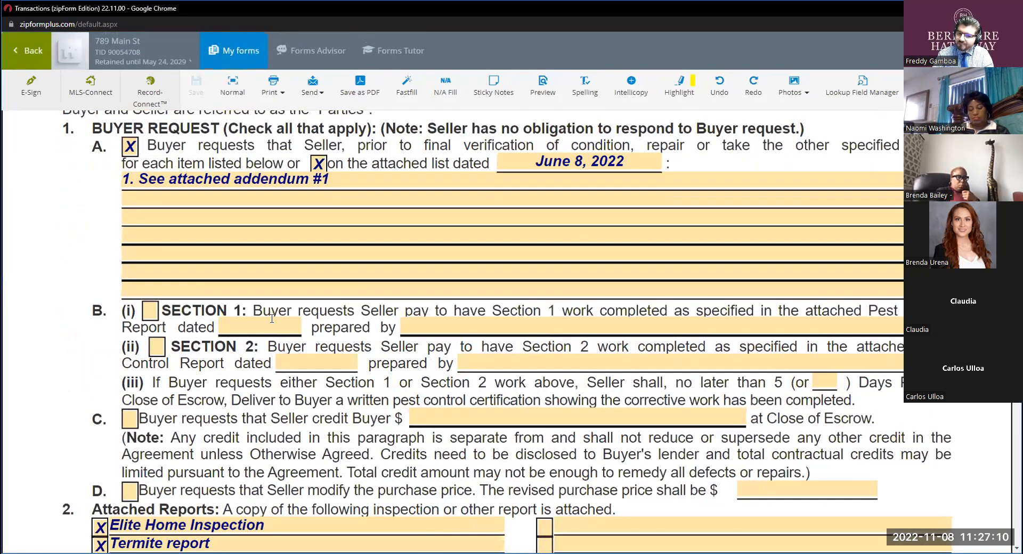
{"action": "left_click", "coordinate": [124, 301]}
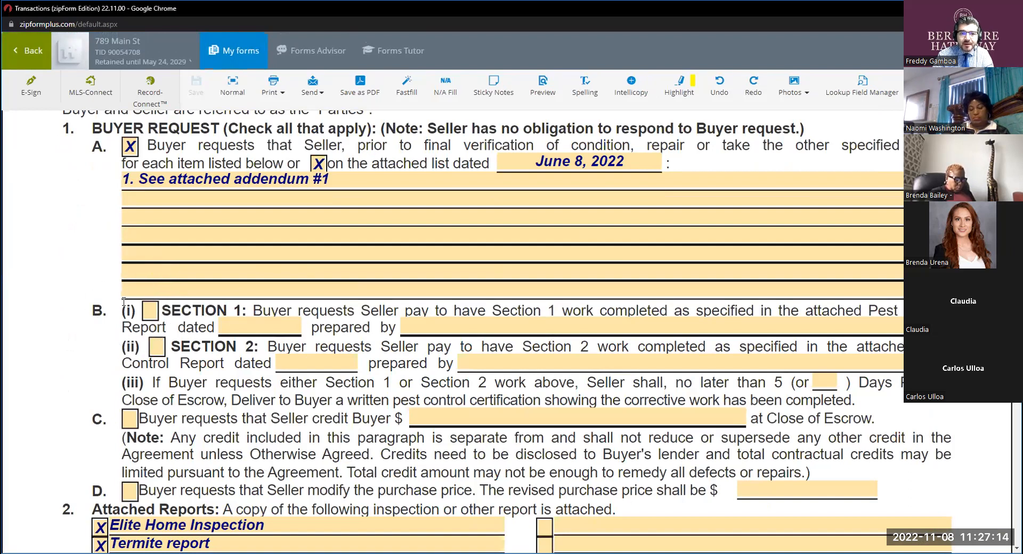
{"action": "key", "text": "ctrl"}
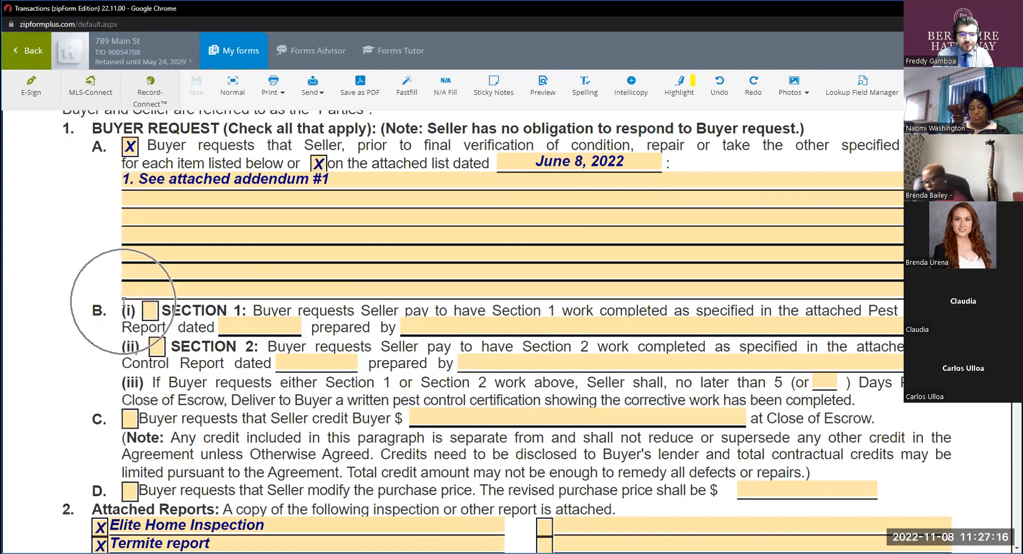
{"action": "key", "text": "ctrl"}
{"action": "key", "text": "ctrl"}
{"action": "key", "text": "ctrl"}
{"action": "key", "text": "ctrl"}
{"action": "key", "text": "ctrl"}
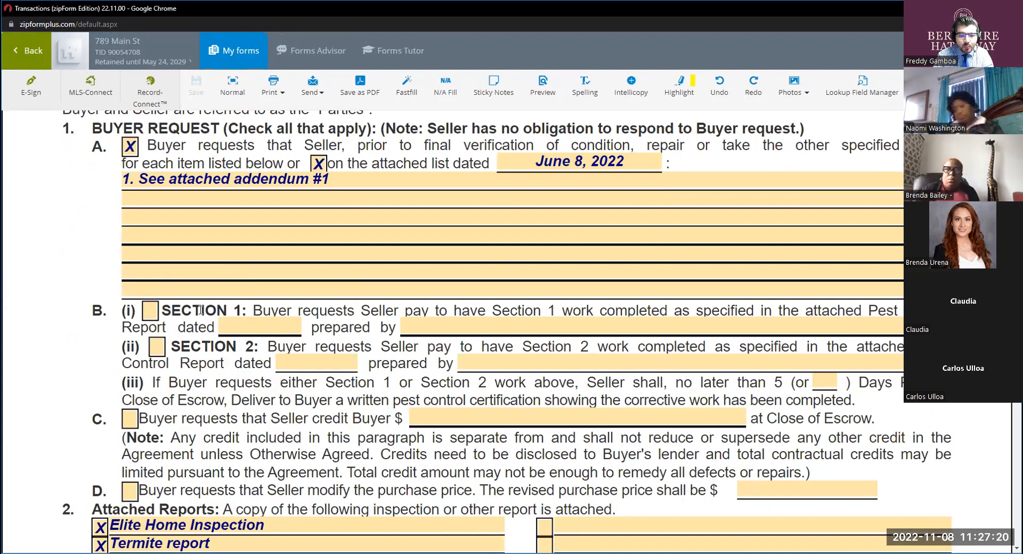
{"action": "scroll", "coordinate": [200, 311], "scroll_direction": "down", "scroll_amount": 1}
{"action": "key", "text": "ctrl"}
{"action": "key", "text": "ctrl"}
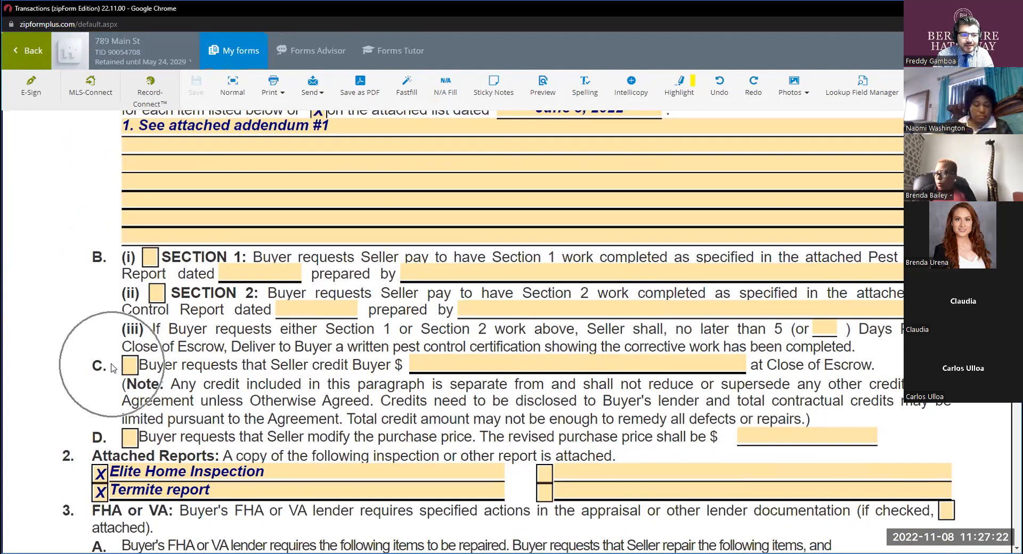
{"action": "left_click_drag", "start_coordinate": [150, 366], "coordinate": [202, 366]}
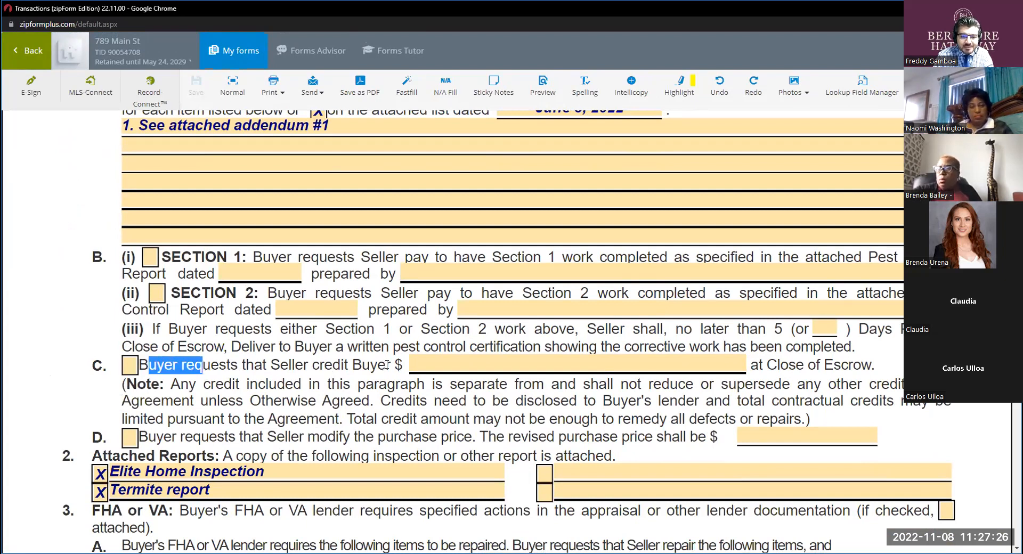
{"action": "left_click_drag", "start_coordinate": [387, 364], "coordinate": [363, 366]}
Enter 20,000.00 as the seller credit to the buyer in paragraph 1C.
{"action": "left_click", "coordinate": [480, 367]}
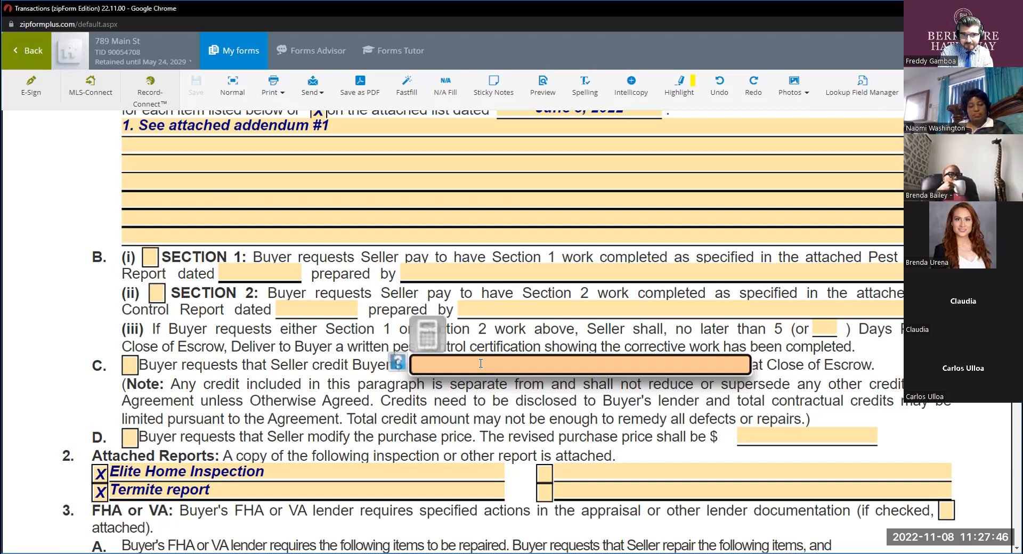
{"action": "type", "text": "200000"}
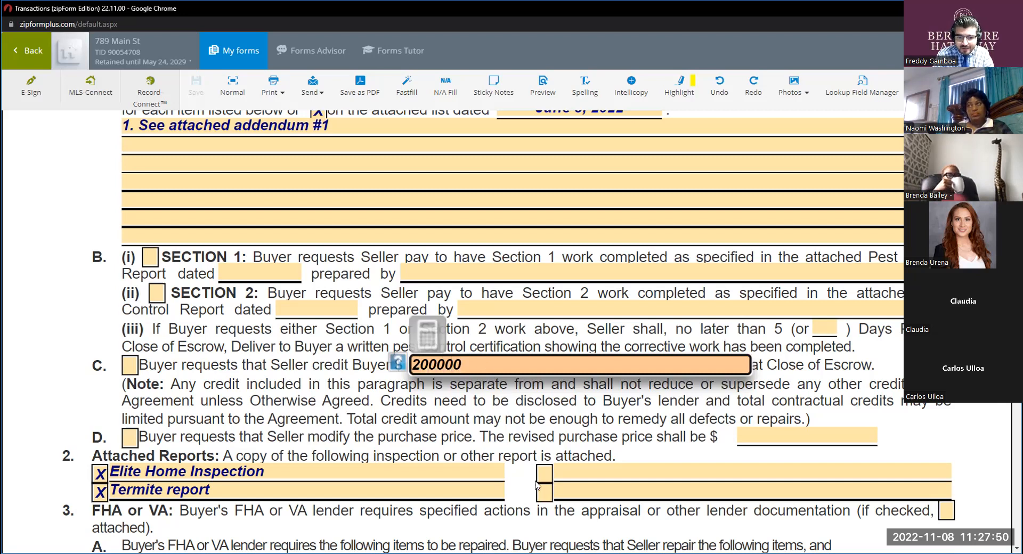
{"action": "left_click", "coordinate": [519, 457]}
{"action": "left_click", "coordinate": [430, 370]}
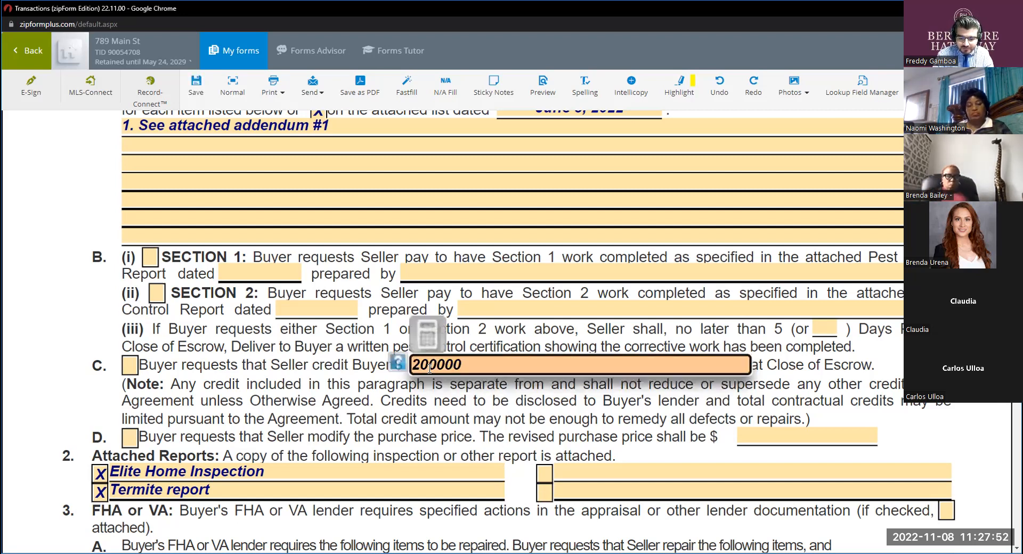
{"action": "key", "text": "BackSpace"}
{"action": "left_click", "coordinate": [471, 397]}
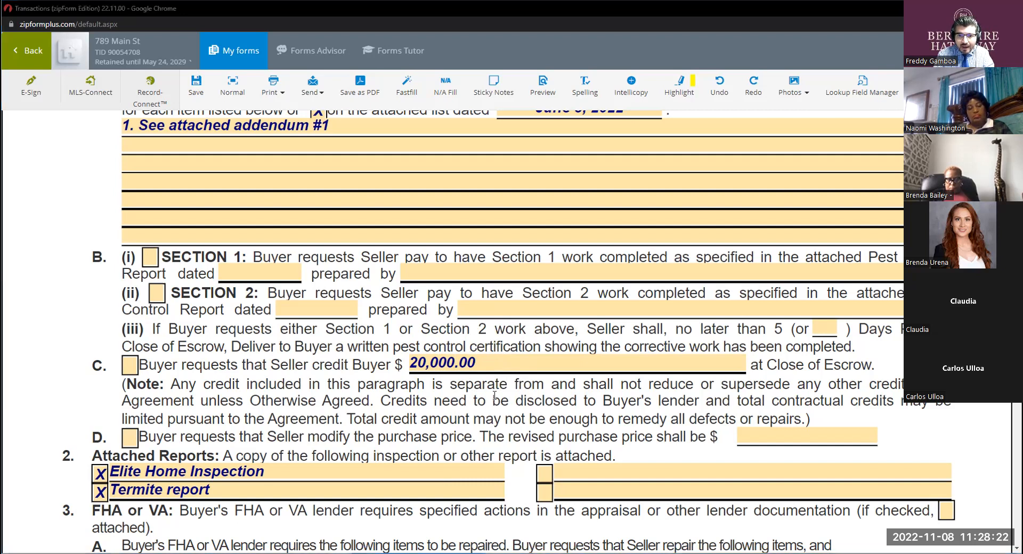
{"action": "left_click", "coordinate": [483, 356]}
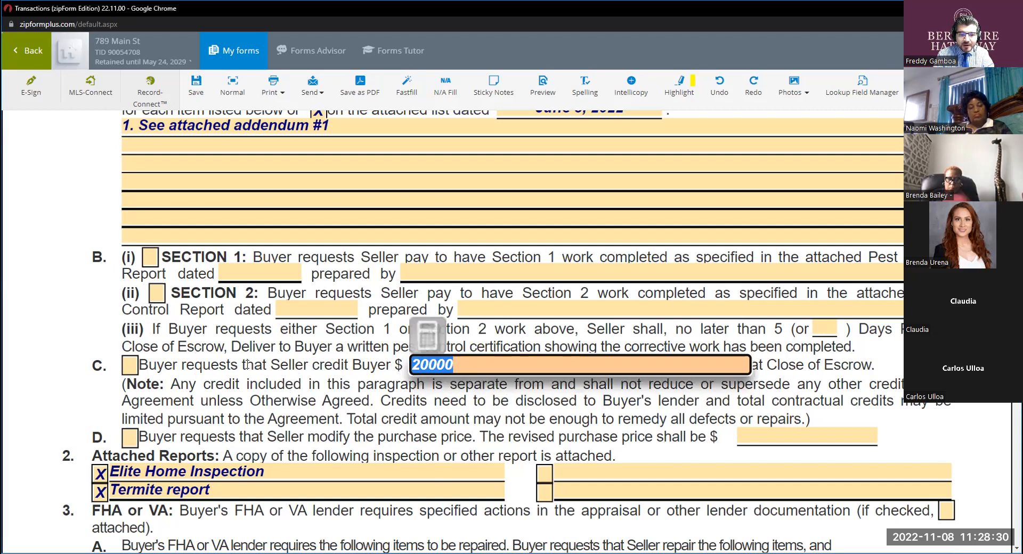
{"action": "left_click", "coordinate": [453, 369]}
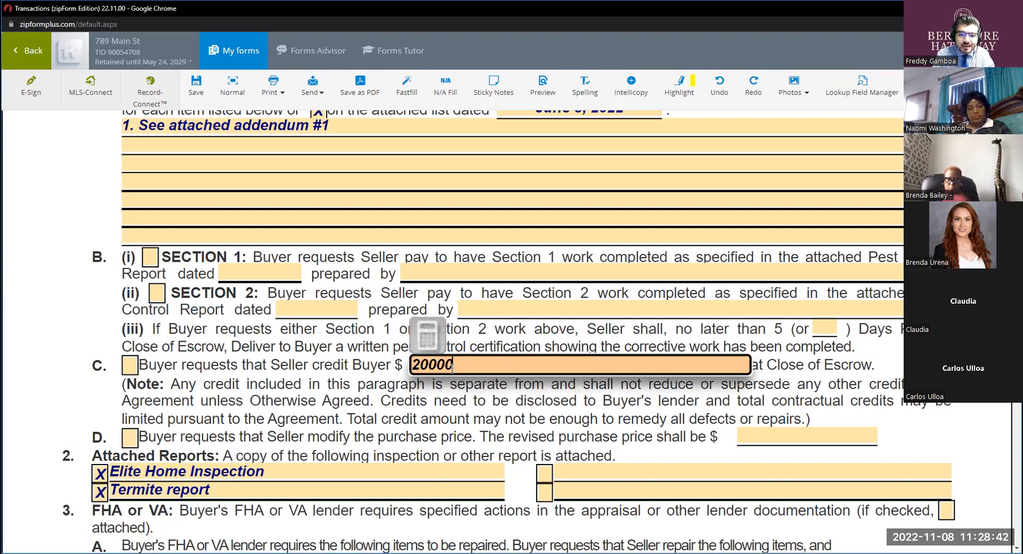
{"action": "left_click", "coordinate": [459, 411]}
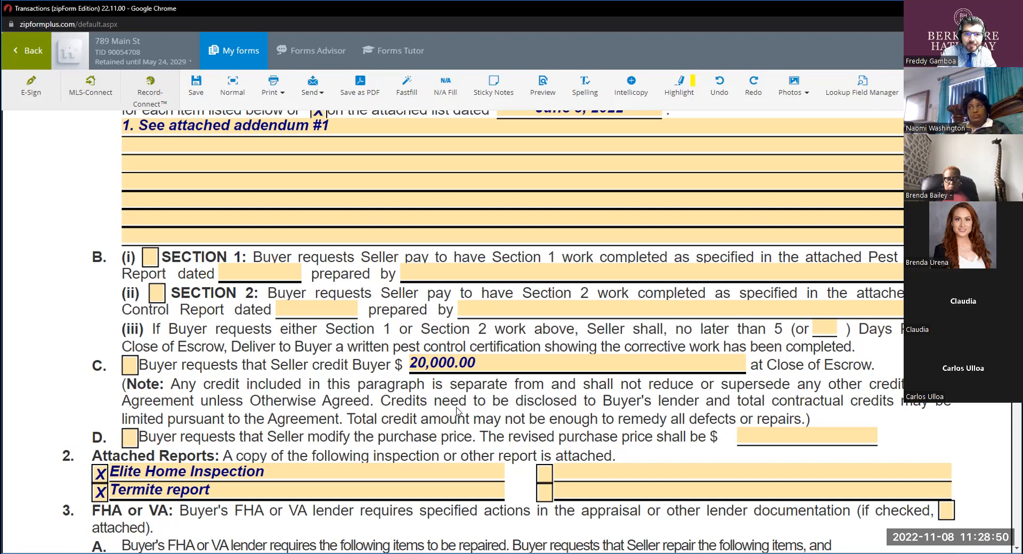
{"action": "left_click", "coordinate": [478, 365]}
{"action": "left_click_drag", "start_coordinate": [479, 364], "coordinate": [411, 364]}
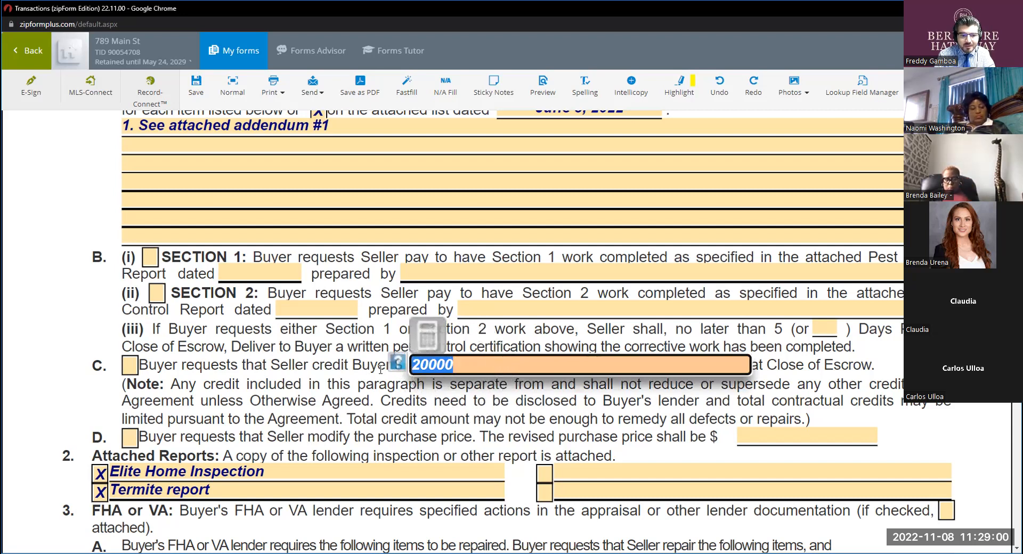
Mark the checkboxes of paragraphs 1C and 1D and enter 530,000.00 as the revised purchase price in 1D.
{"action": "left_click", "coordinate": [132, 366]}
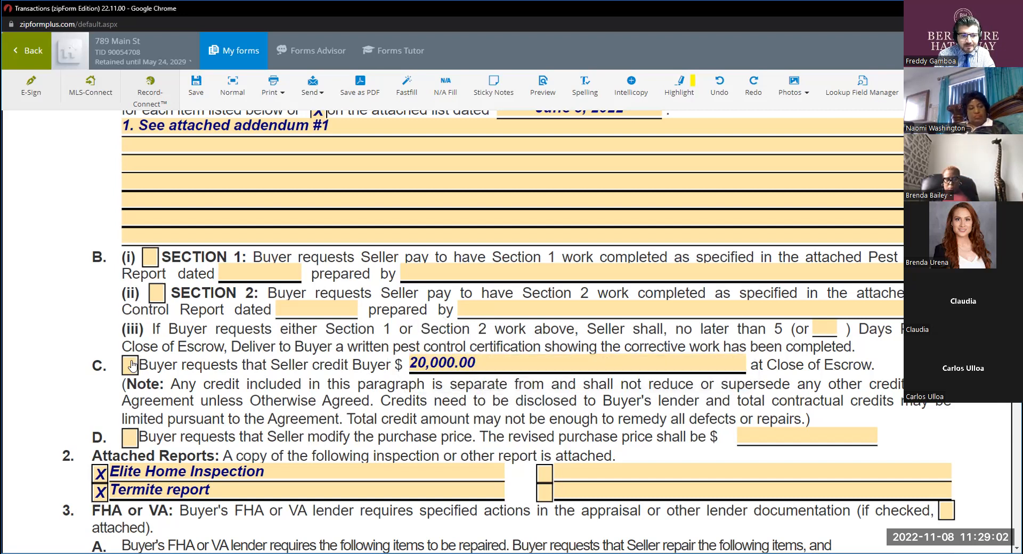
{"action": "scroll", "coordinate": [136, 367], "scroll_direction": "down", "scroll_amount": 1}
{"action": "left_click", "coordinate": [127, 384]}
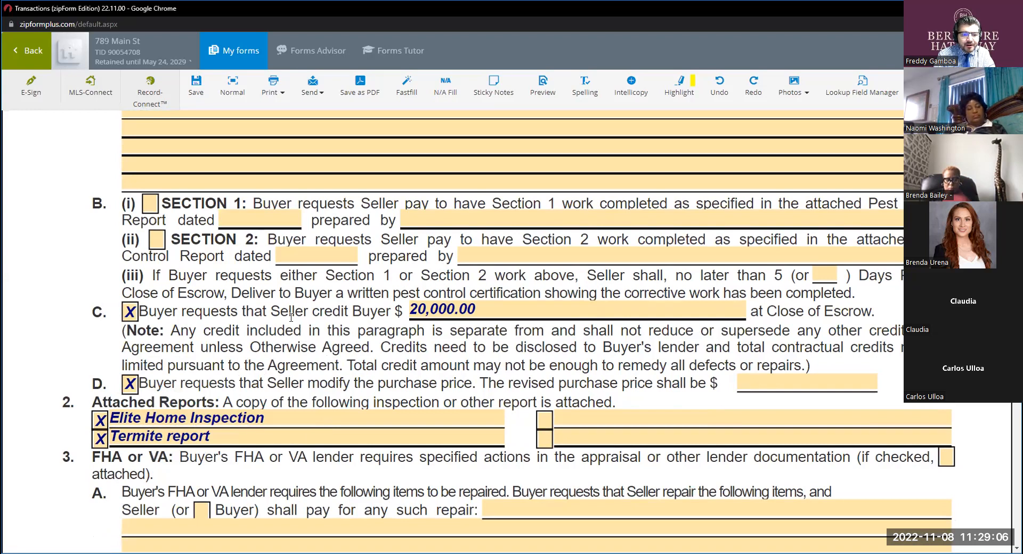
{"action": "scroll", "coordinate": [291, 317], "scroll_direction": "down", "scroll_amount": 2}
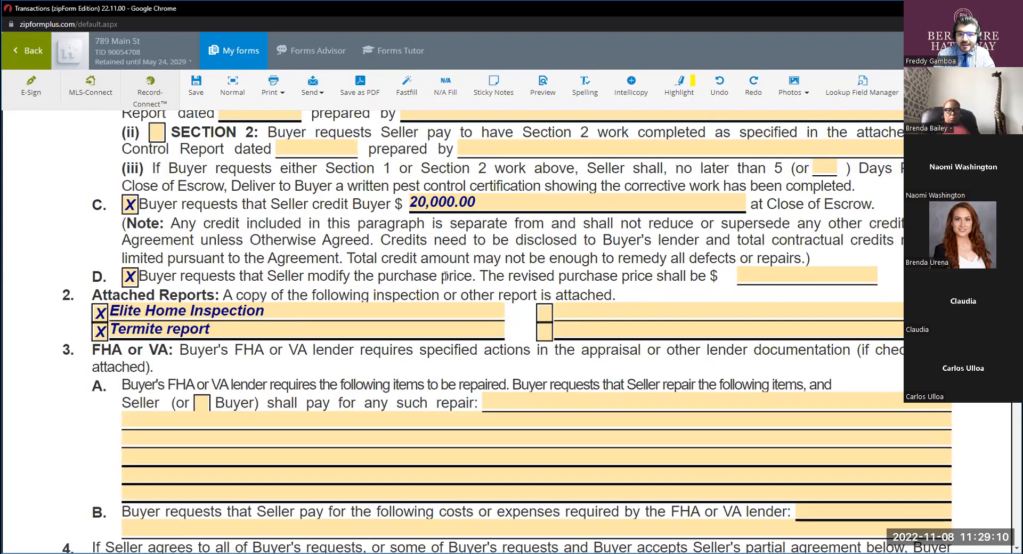
{"action": "left_click", "coordinate": [748, 279]}
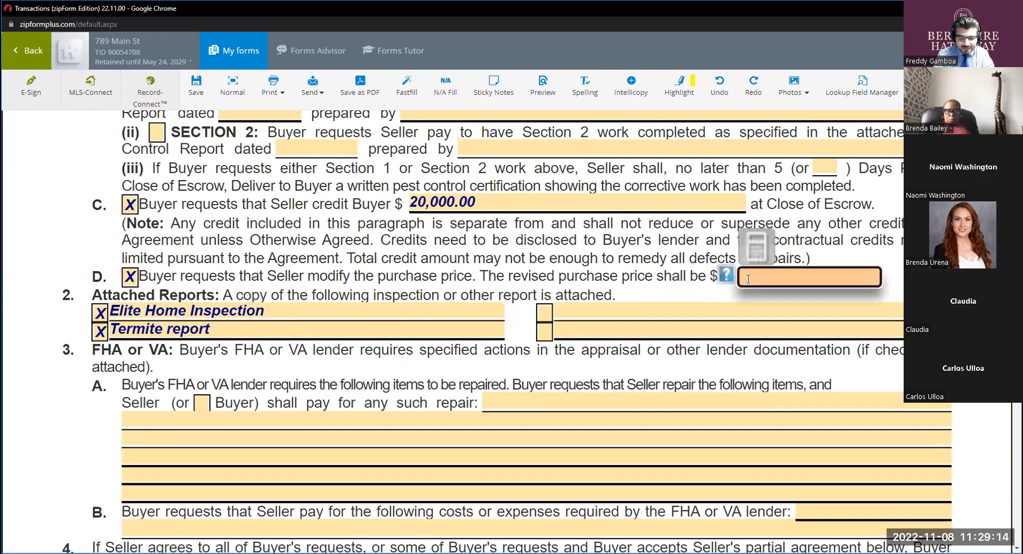
{"action": "type", "text": "530000"}
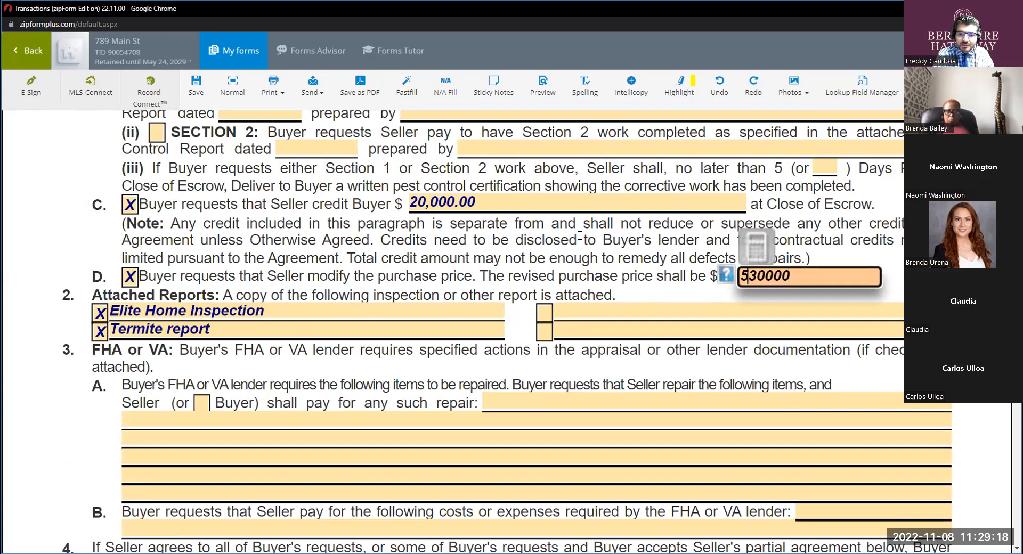
Try clearing the seller credit and its checkbox in paragraph 1C, and restore the credit as 20,000.00.
{"action": "left_click", "coordinate": [492, 202]}
{"action": "key", "text": "BackSpace"}
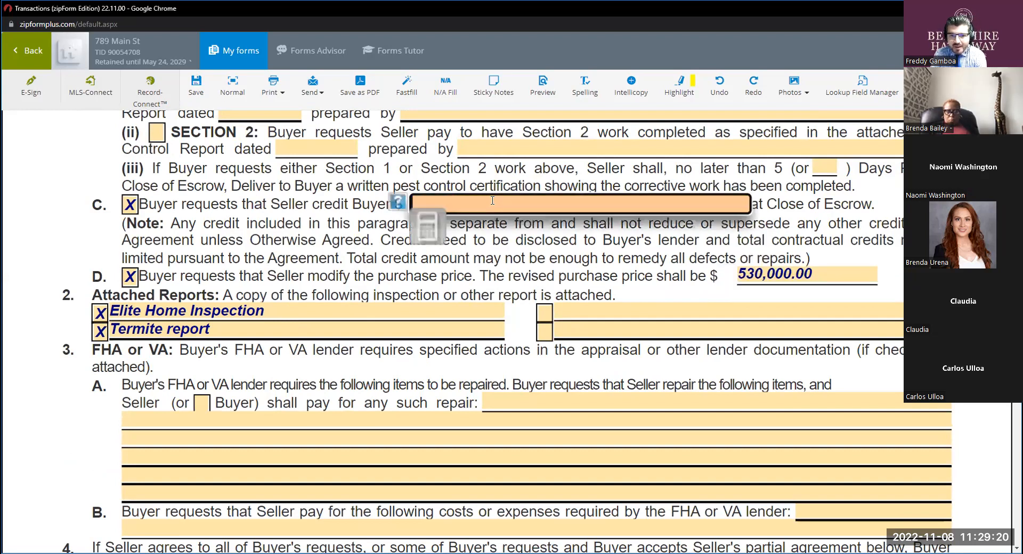
{"action": "left_click", "coordinate": [518, 247]}
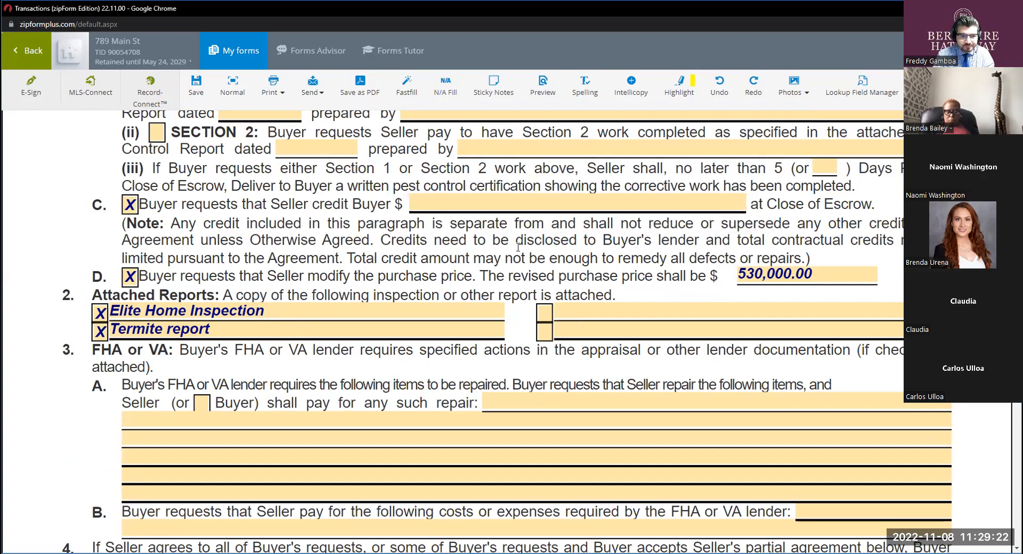
{"action": "left_click", "coordinate": [129, 205]}
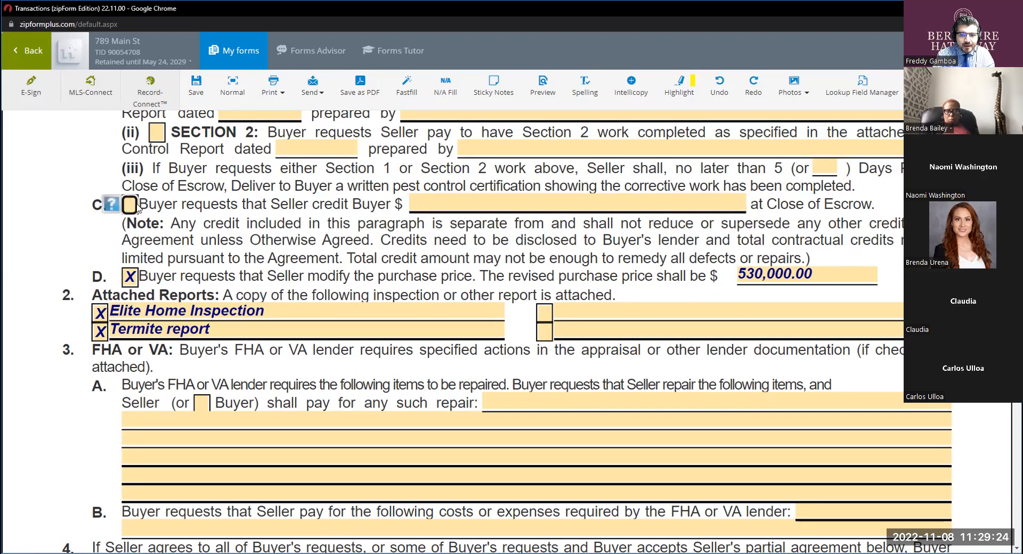
{"action": "left_click", "coordinate": [471, 202]}
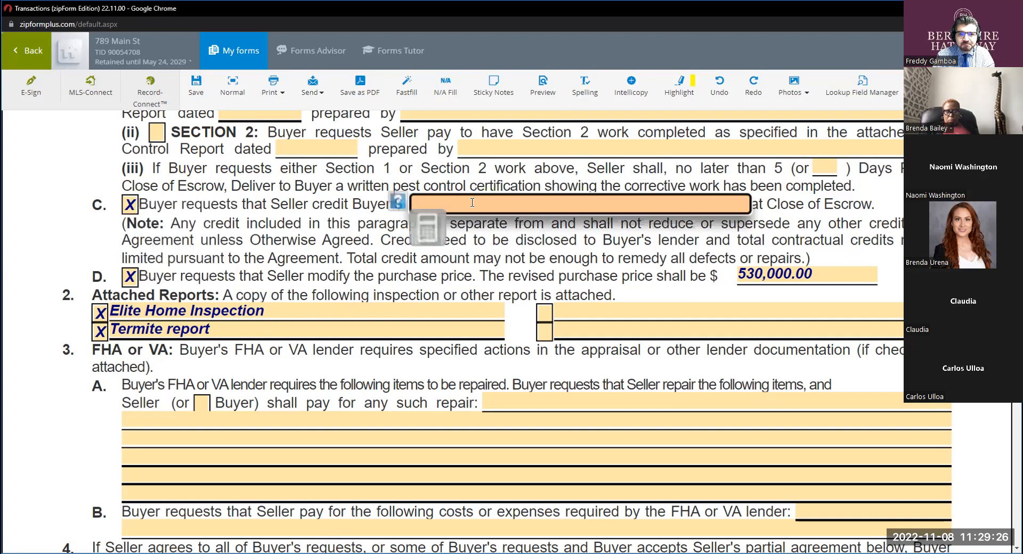
{"action": "type", "text": "20000"}
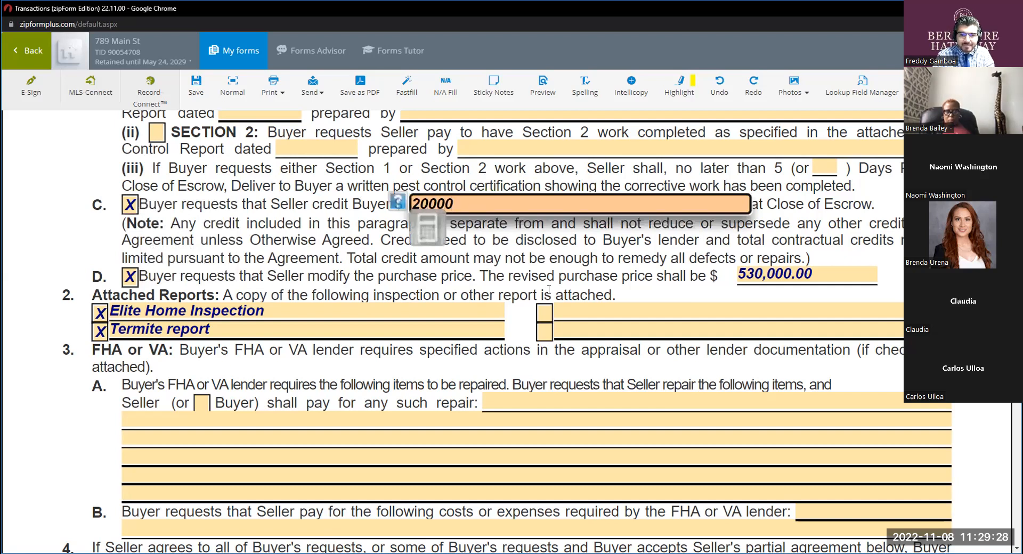
{"action": "left_click", "coordinate": [492, 223]}
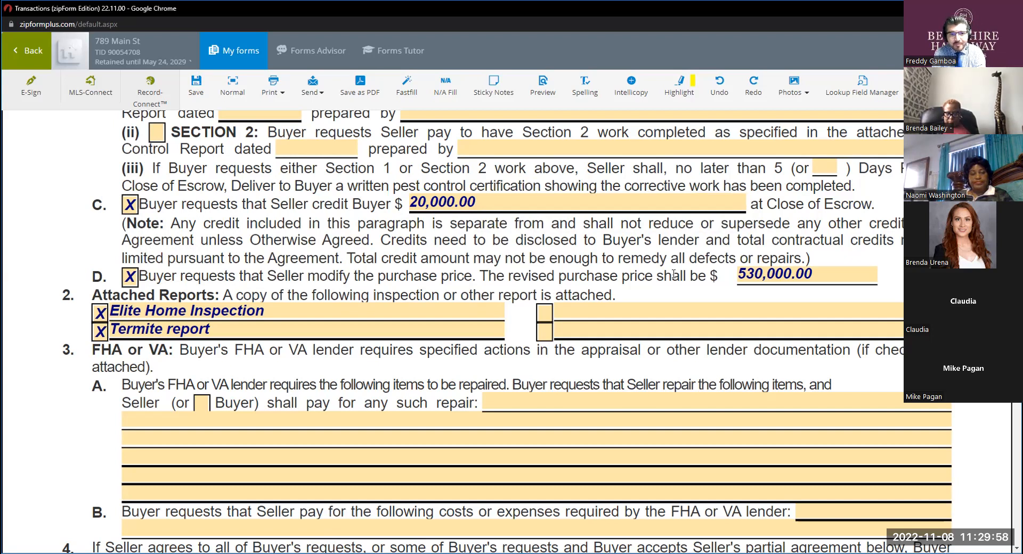
Review the seller credit wording in paragraph 1C and the Request for Repair from its header down to section 2, Attached Reports.
{"action": "left_click_drag", "start_coordinate": [319, 205], "coordinate": [370, 205]}
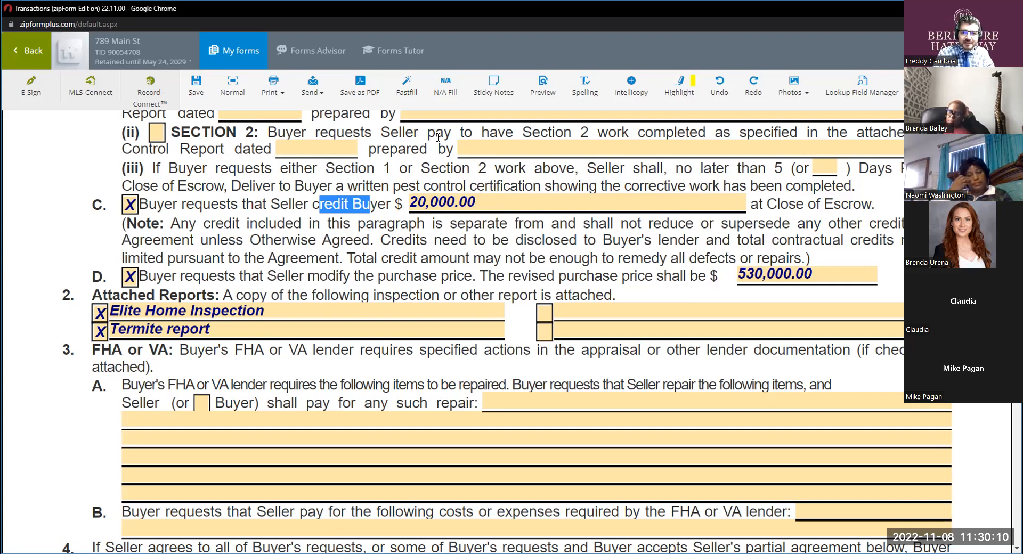
{"action": "scroll", "coordinate": [328, 241], "scroll_direction": "down", "scroll_amount": 1}
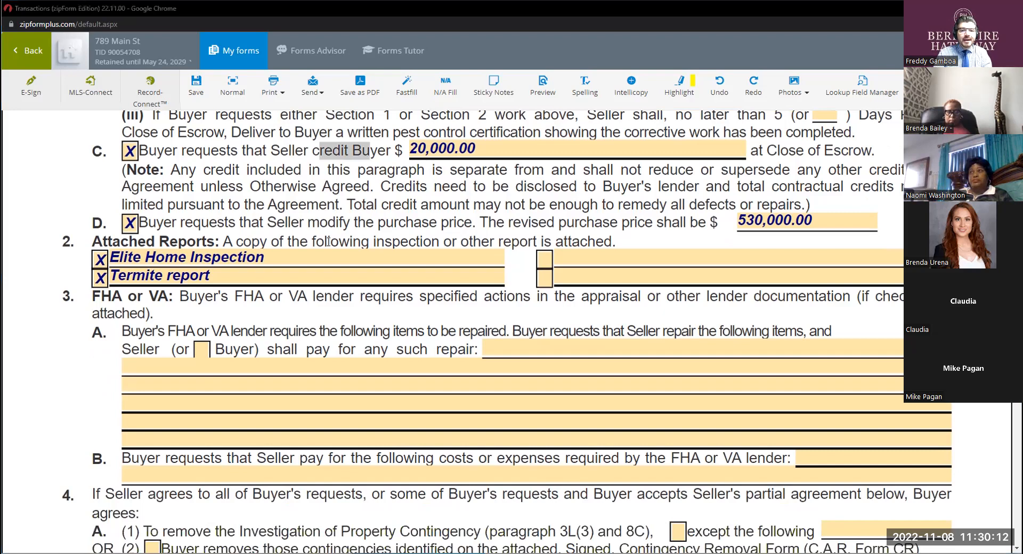
{"action": "scroll", "coordinate": [328, 241], "scroll_direction": "up", "scroll_amount": 6}
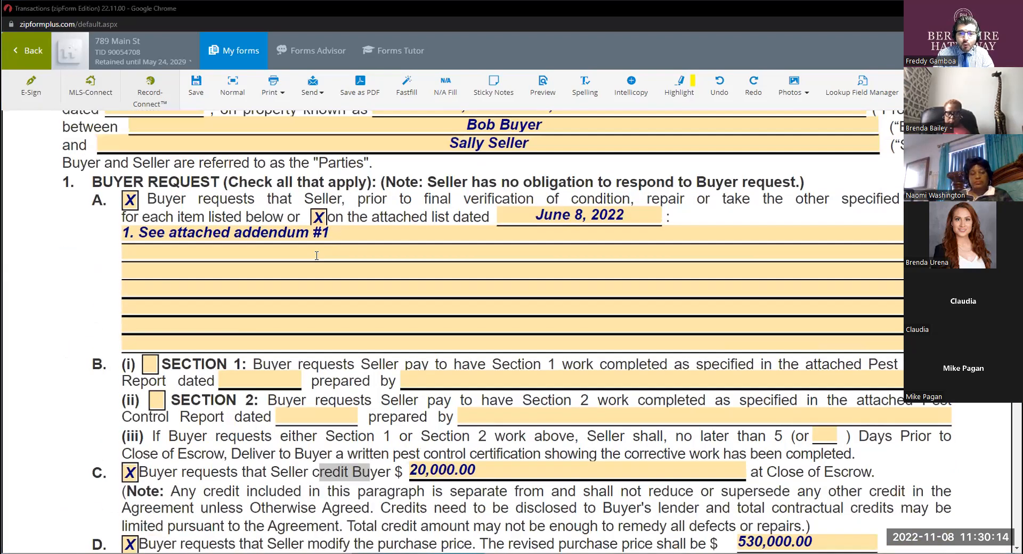
{"action": "scroll", "coordinate": [440, 233], "scroll_direction": "up", "scroll_amount": 4}
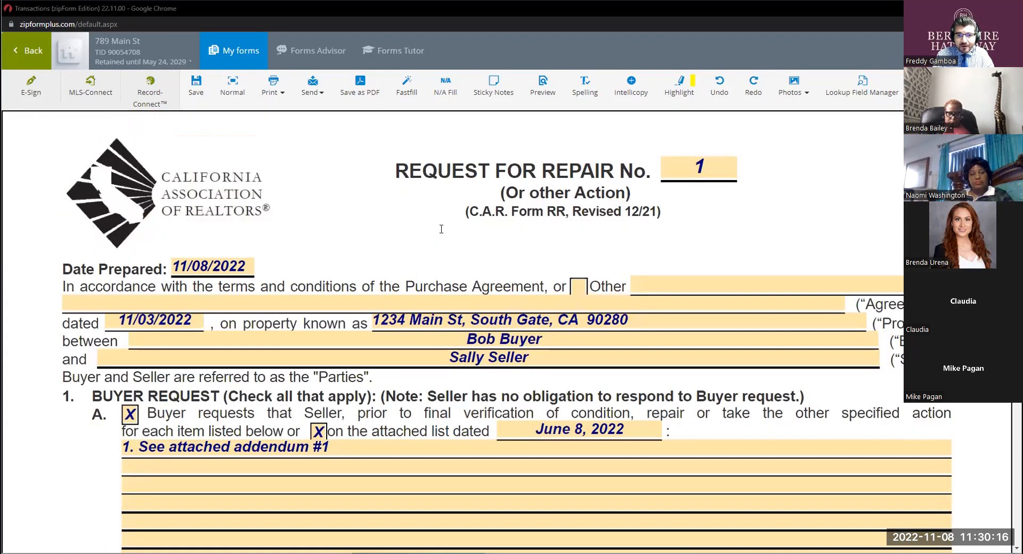
{"action": "scroll", "coordinate": [441, 229], "scroll_direction": "down", "scroll_amount": 13}
{"action": "key", "text": "ctrl"}
{"action": "key", "text": "ctrl"}
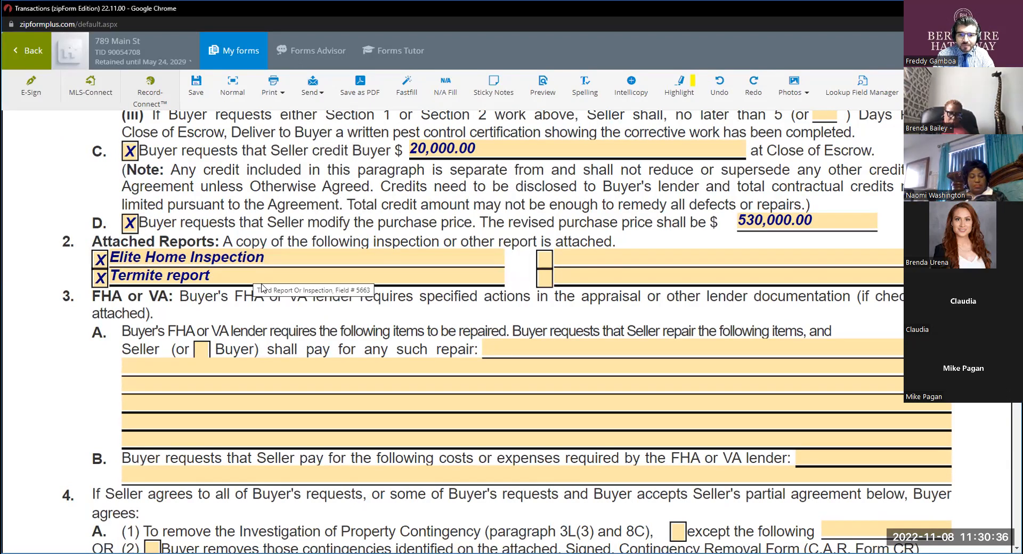
Try to mark an additional attached report in the first empty entry of section 2.
{"action": "left_click", "coordinate": [619, 261]}
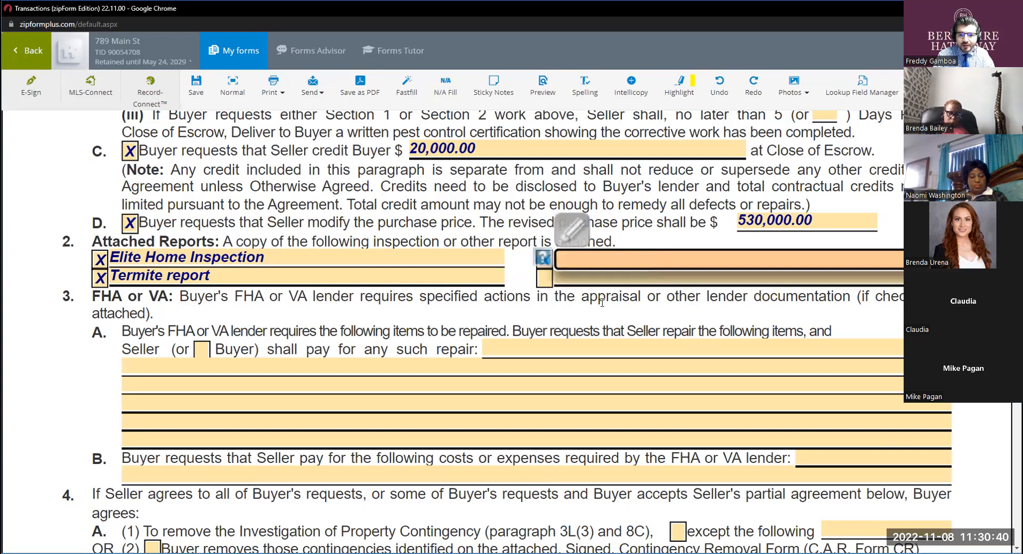
{"action": "left_click", "coordinate": [528, 289]}
{"action": "left_click", "coordinate": [541, 261]}
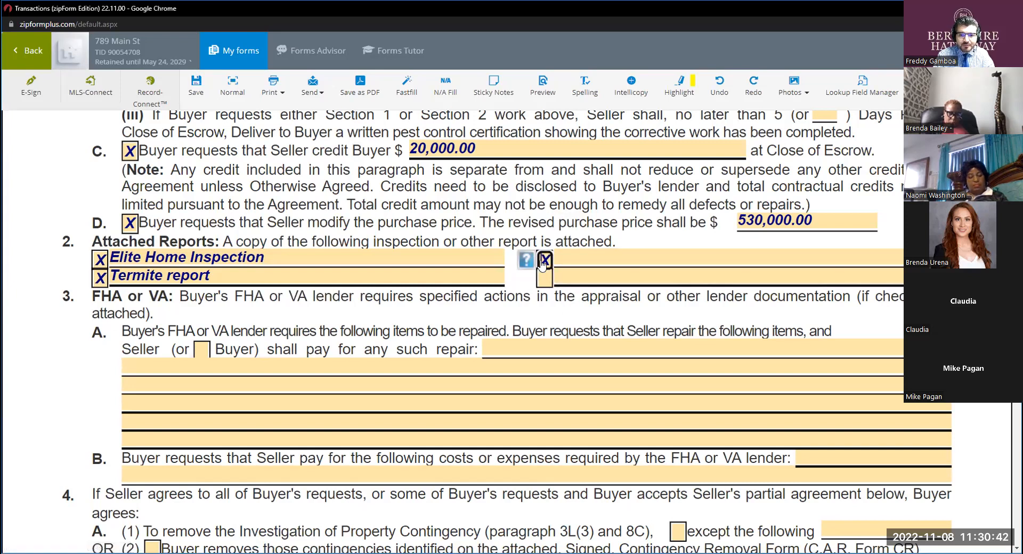
{"action": "left_click", "coordinate": [588, 259]}
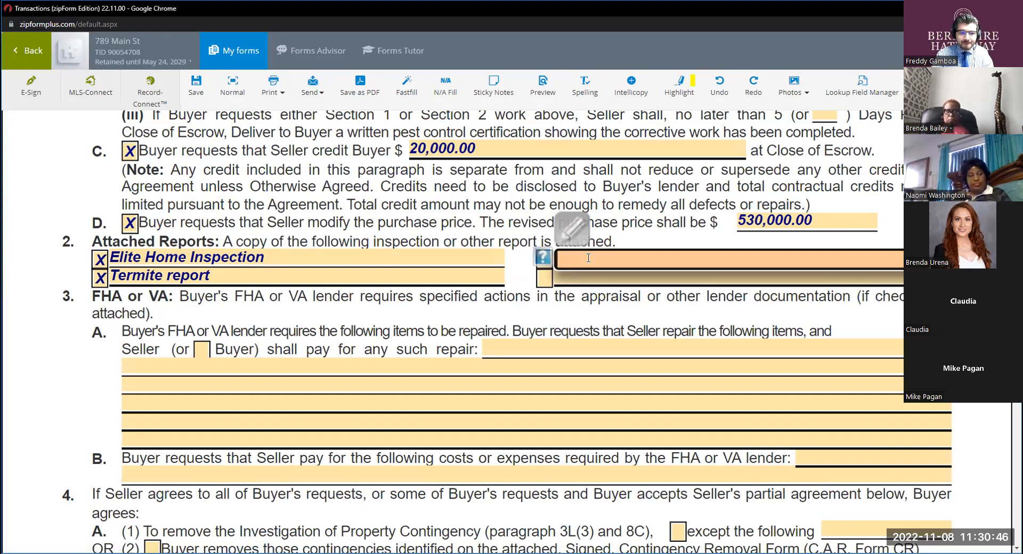
Mark Buyer as the party paying for the FHA or VA lender's required repairs in paragraph 3A.
{"action": "scroll", "coordinate": [413, 278], "scroll_direction": "down", "scroll_amount": 1}
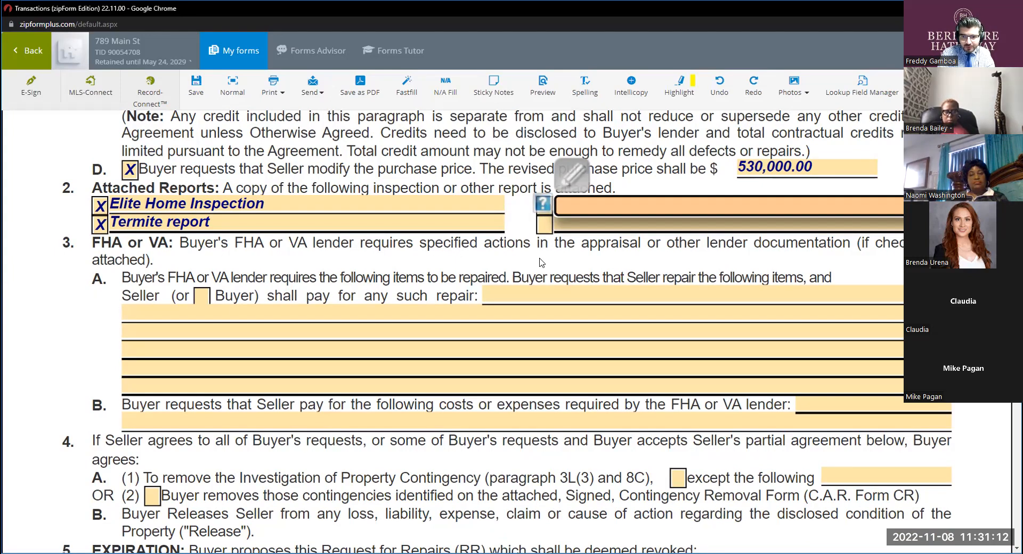
{"action": "key", "text": "ctrl+minus"}
{"action": "key", "text": "ctrl+plus"}
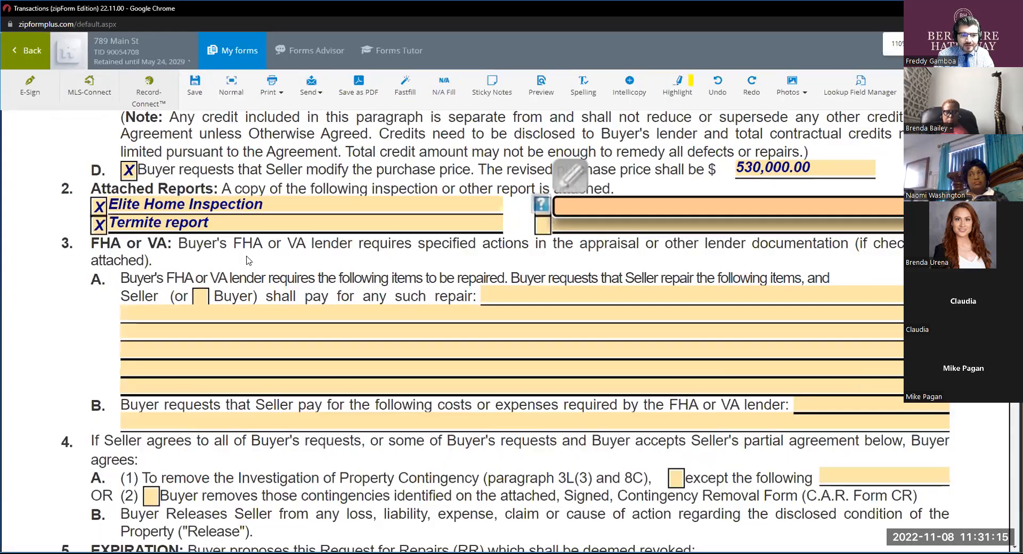
{"action": "left_click", "coordinate": [200, 297]}
{"action": "key", "text": "ctrl"}
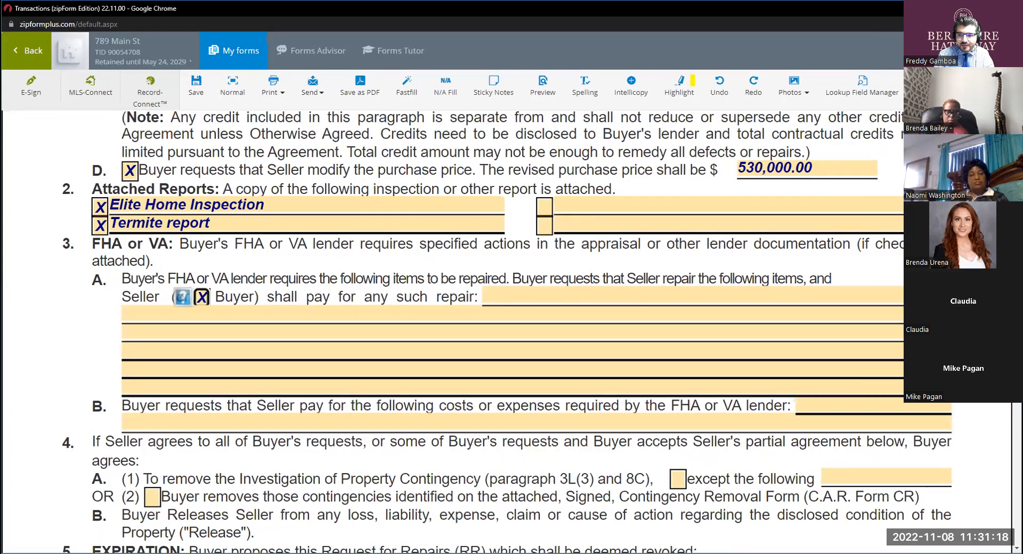
Examine paragraph 4 on removing contingencies, focusing on the reference to the Contingency Removal Form (C.A.R. Form CR).
{"action": "scroll", "coordinate": [308, 281], "scroll_direction": "down", "scroll_amount": 2}
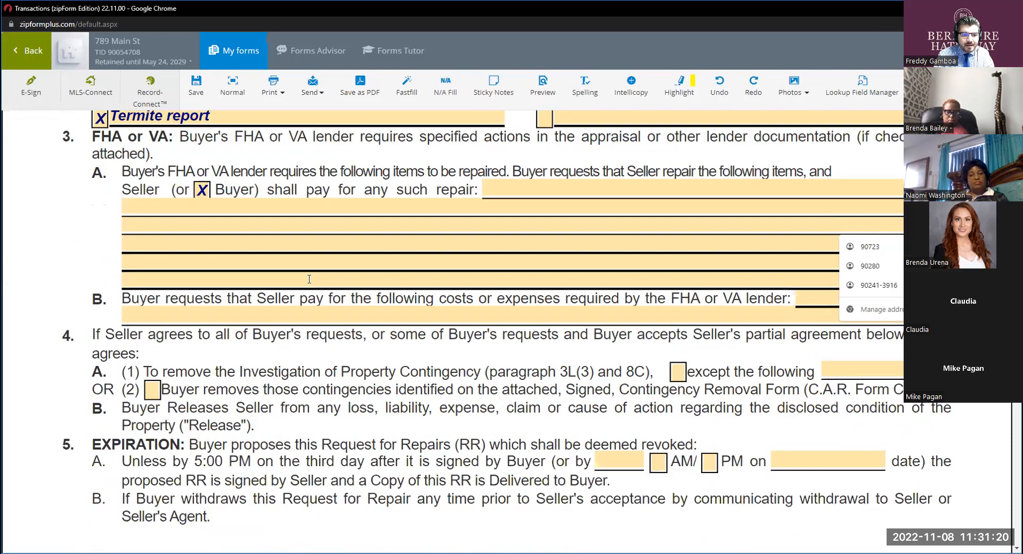
{"action": "scroll", "coordinate": [304, 280], "scroll_direction": "down", "scroll_amount": 1}
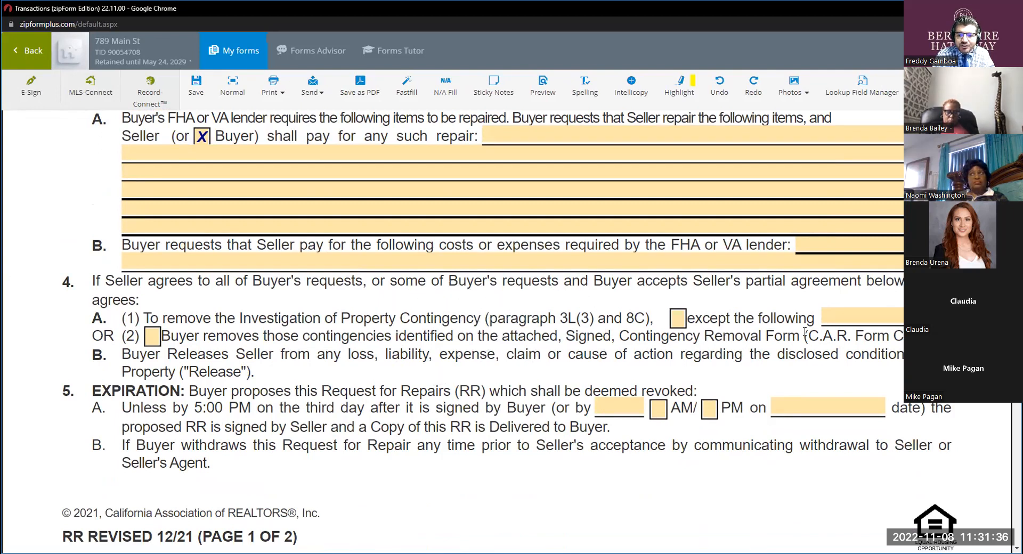
{"action": "left_click_drag", "start_coordinate": [893, 338], "coordinate": [915, 338]}
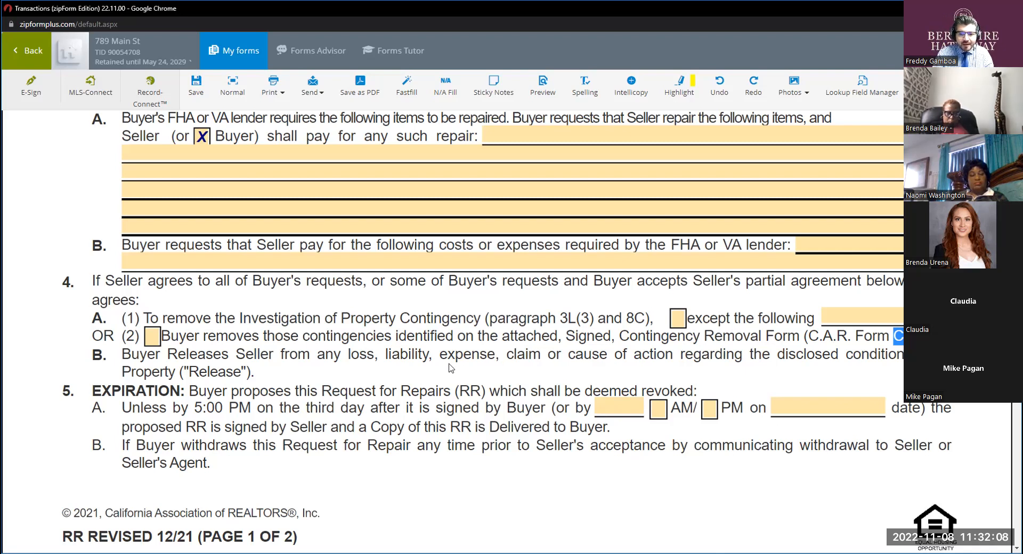
Examine paragraph 5 on expiration, focusing on the third-day deadline, and continue to paragraph 6 and the Seller Response on page 2.
{"action": "scroll", "coordinate": [452, 368], "scroll_direction": "down", "scroll_amount": 2}
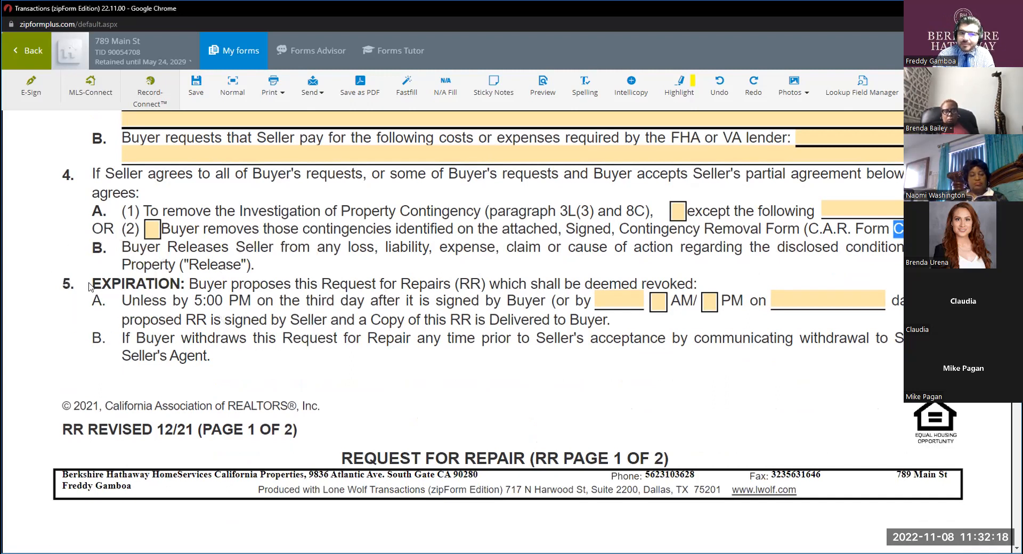
{"action": "key", "text": "ctrl"}
{"action": "left_click_drag", "start_coordinate": [90, 284], "coordinate": [117, 282]}
{"action": "left_click", "coordinate": [179, 293]}
{"action": "left_click_drag", "start_coordinate": [184, 285], "coordinate": [118, 288]}
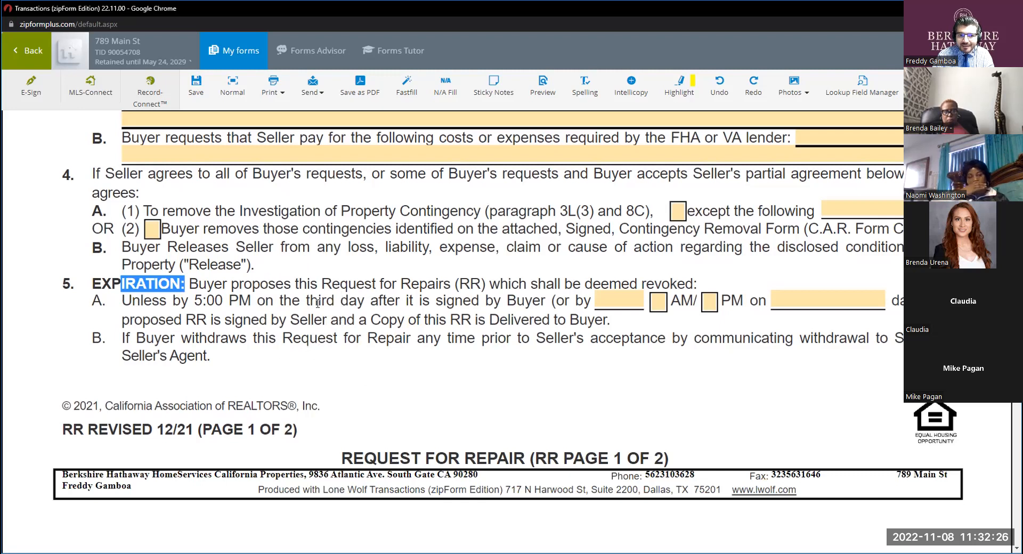
{"action": "left_click_drag", "start_coordinate": [311, 302], "coordinate": [345, 302]}
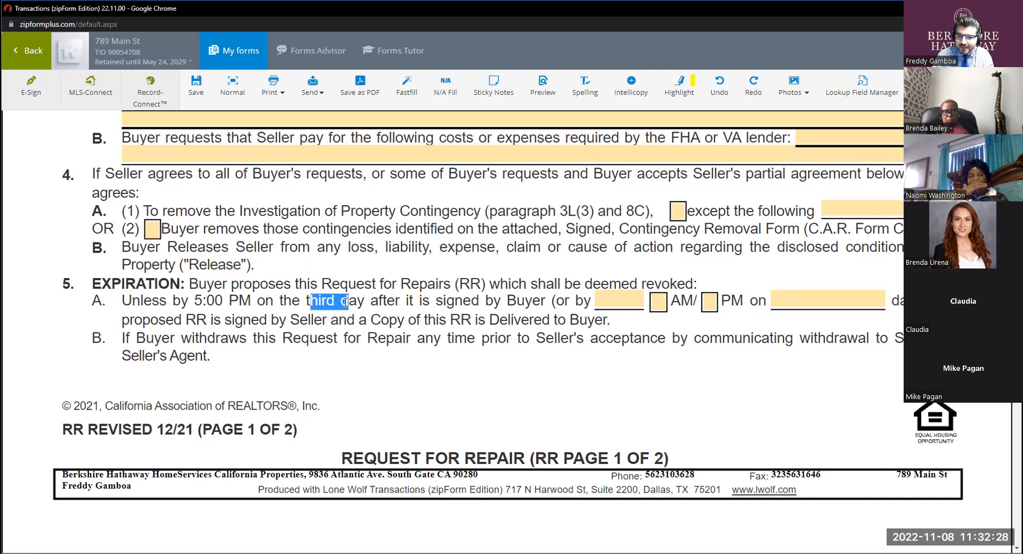
{"action": "key", "text": "ctrl"}
{"action": "key", "text": "ctrl"}
{"action": "key", "text": "ctrl"}
{"action": "key", "text": "ctrl"}
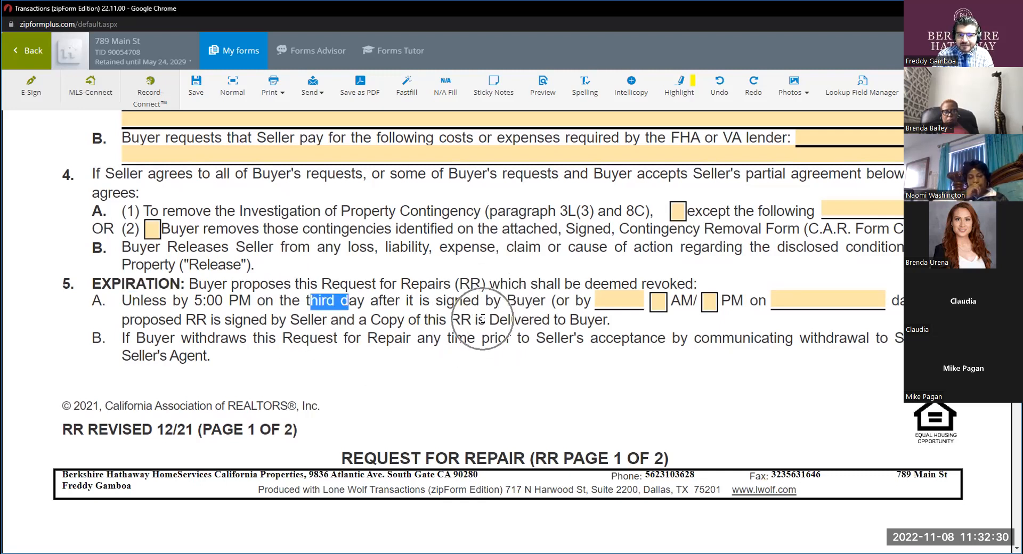
{"action": "key", "text": "ctrl"}
{"action": "key", "text": "ctrl"}
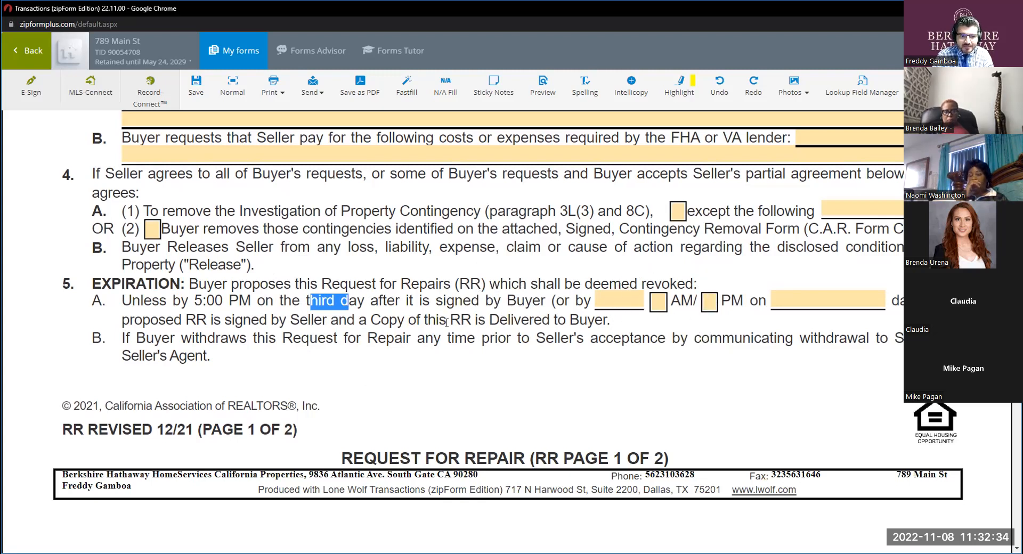
{"action": "scroll", "coordinate": [269, 336], "scroll_direction": "down", "scroll_amount": 2}
{"action": "scroll", "coordinate": [270, 335], "scroll_direction": "down", "scroll_amount": 6}
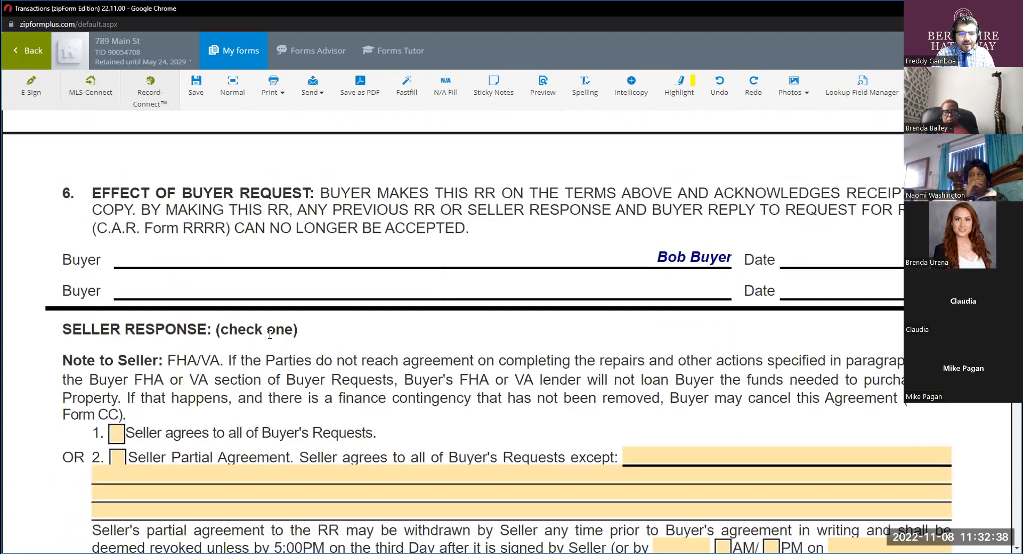
{"action": "scroll", "coordinate": [269, 334], "scroll_direction": "up", "scroll_amount": 8}
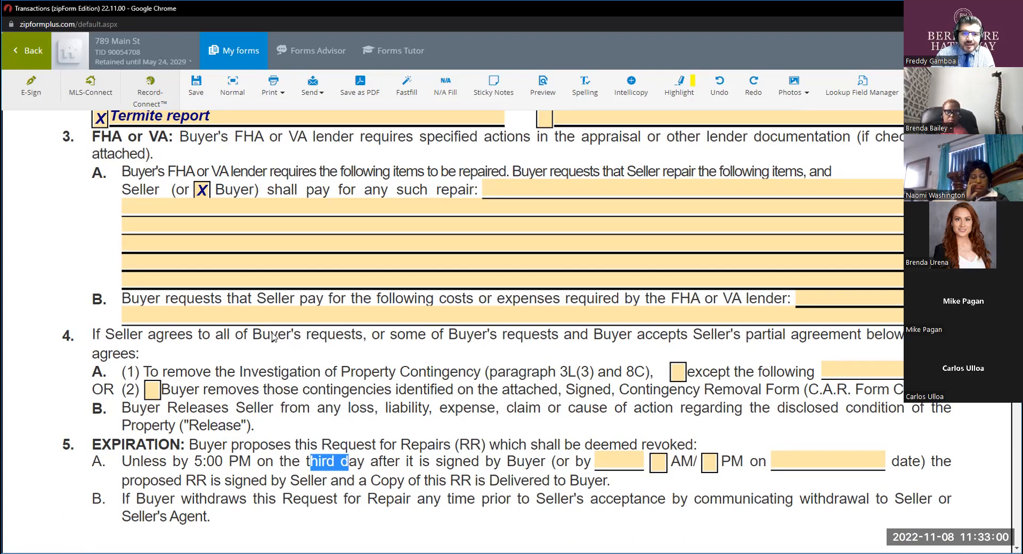
{"action": "scroll", "coordinate": [488, 280], "scroll_direction": "up", "scroll_amount": 15}
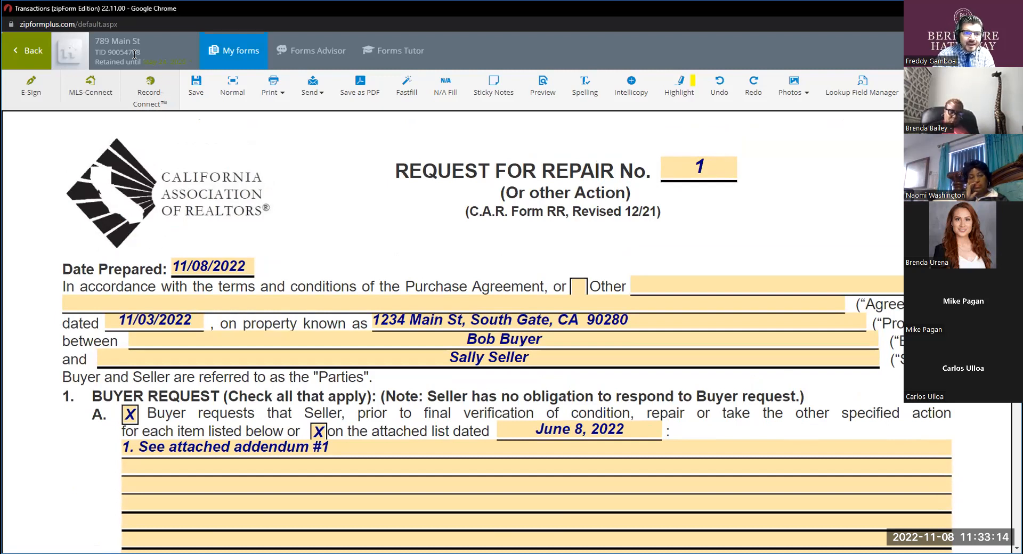
{"action": "left_click", "coordinate": [219, 55]}
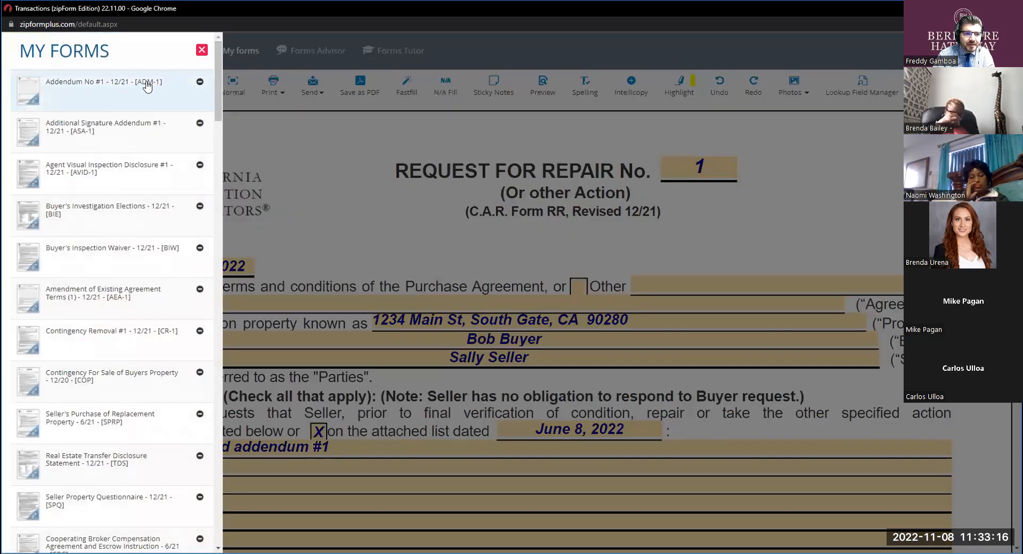
{"action": "left_click", "coordinate": [286, 168]}
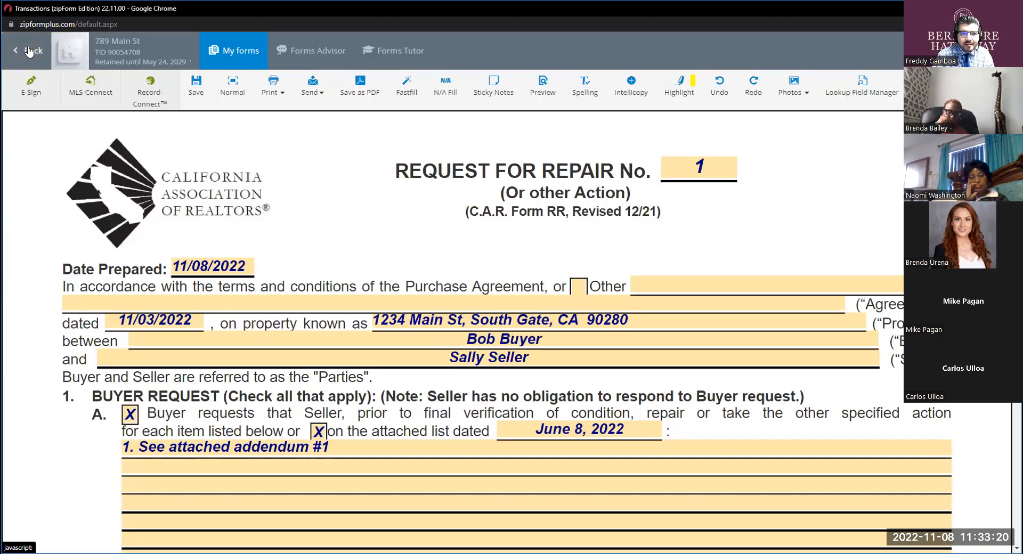
Filter the transaction's documents by "rpa" and open the California Residential Purchase Agreement in full-screen view.
{"action": "left_click", "coordinate": [29, 51]}
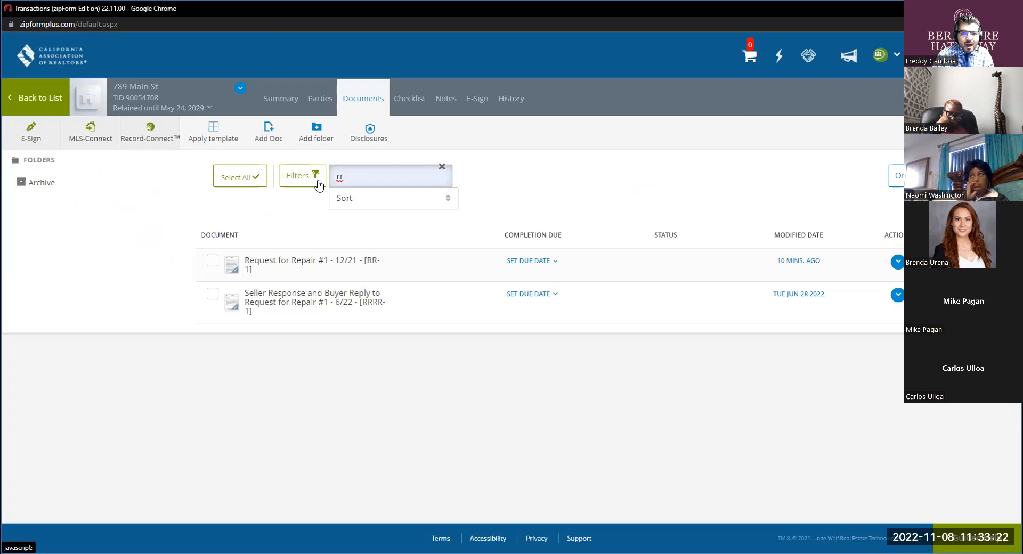
{"action": "double_click", "coordinate": [351, 176]}
{"action": "type", "text": "r"}
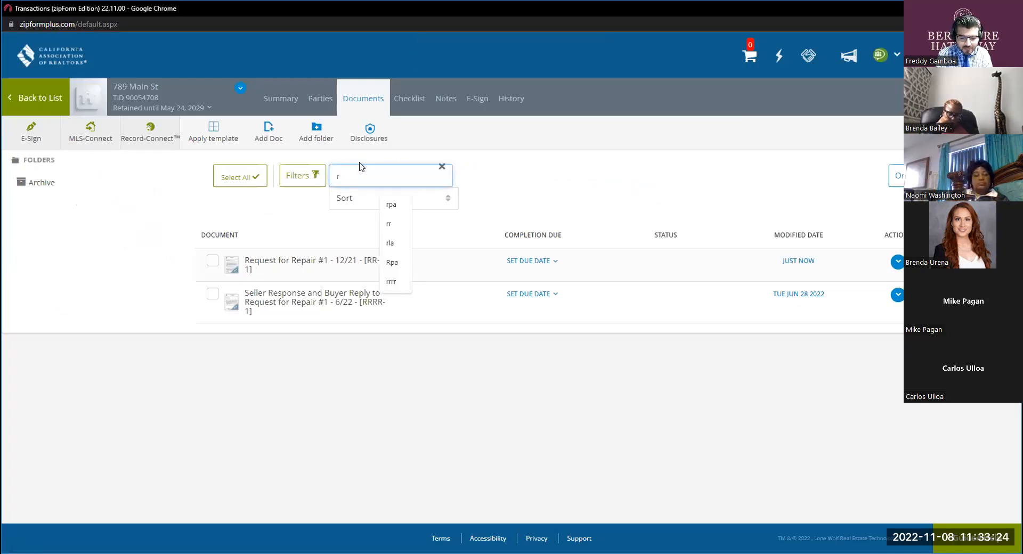
{"action": "type", "text": "pa"}
{"action": "left_click", "coordinate": [357, 260]}
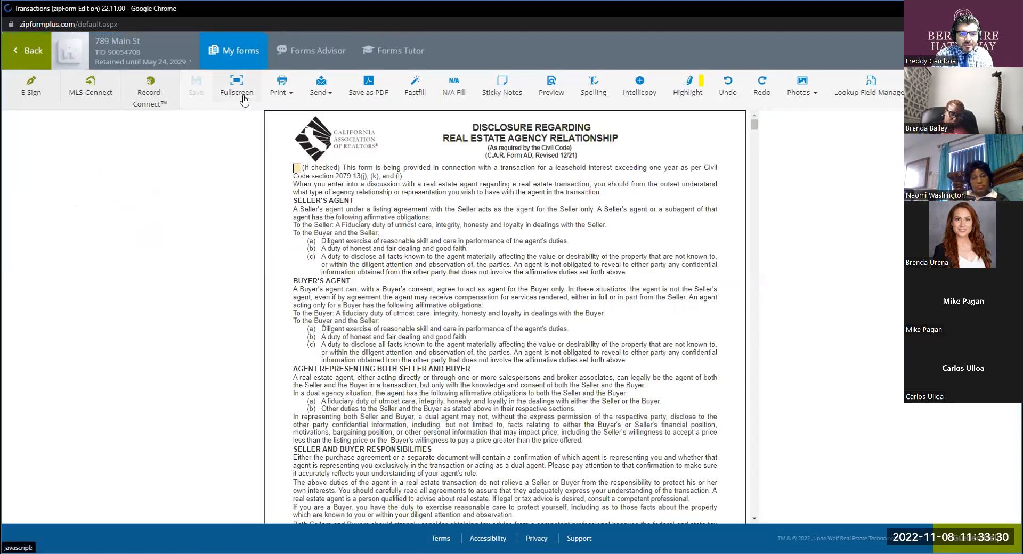
{"action": "left_click", "coordinate": [237, 85]}
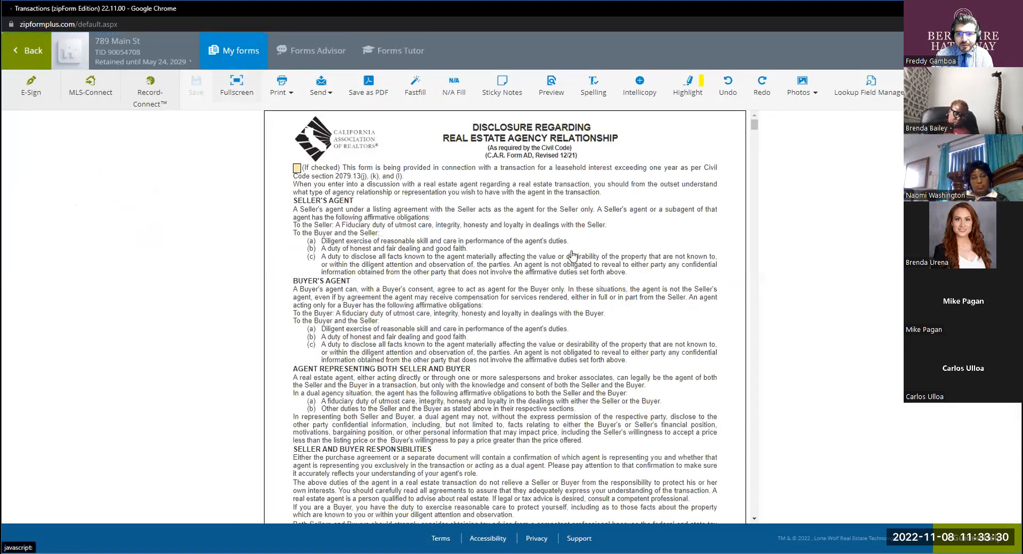
Look through the purchase agreement up to paragraph 11 for the terms on the seller responding to repair requests.
{"action": "scroll", "coordinate": [608, 316], "scroll_direction": "down", "scroll_amount": 10}
{"action": "scroll", "coordinate": [607, 316], "scroll_direction": "down", "scroll_amount": 20}
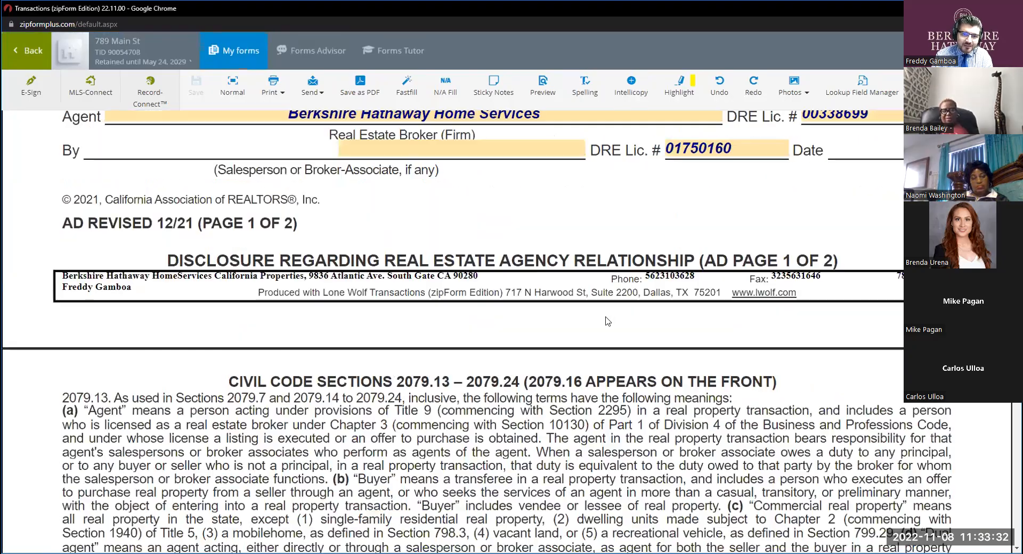
{"action": "scroll", "coordinate": [602, 325], "scroll_direction": "down", "scroll_amount": 20}
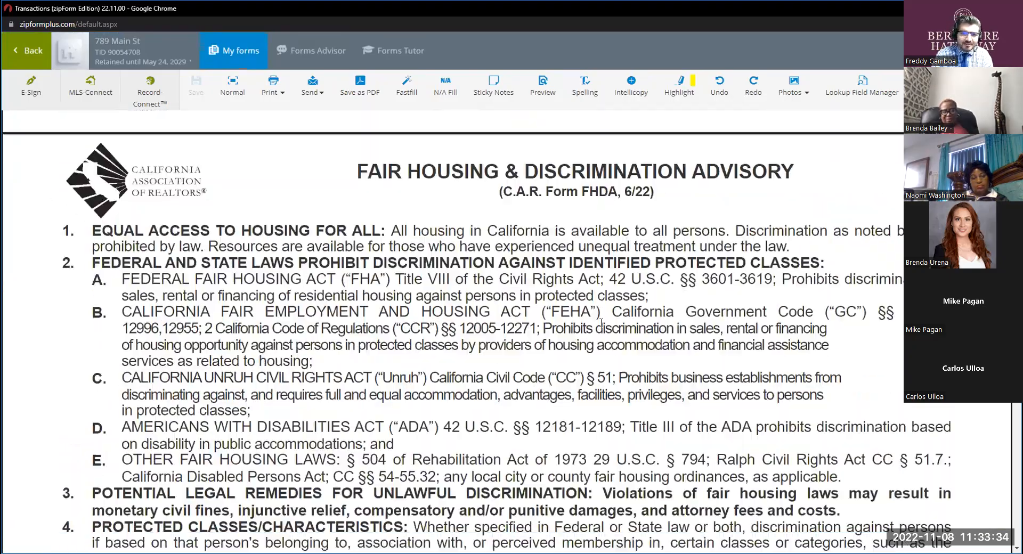
{"action": "scroll", "coordinate": [602, 329], "scroll_direction": "down", "scroll_amount": 20}
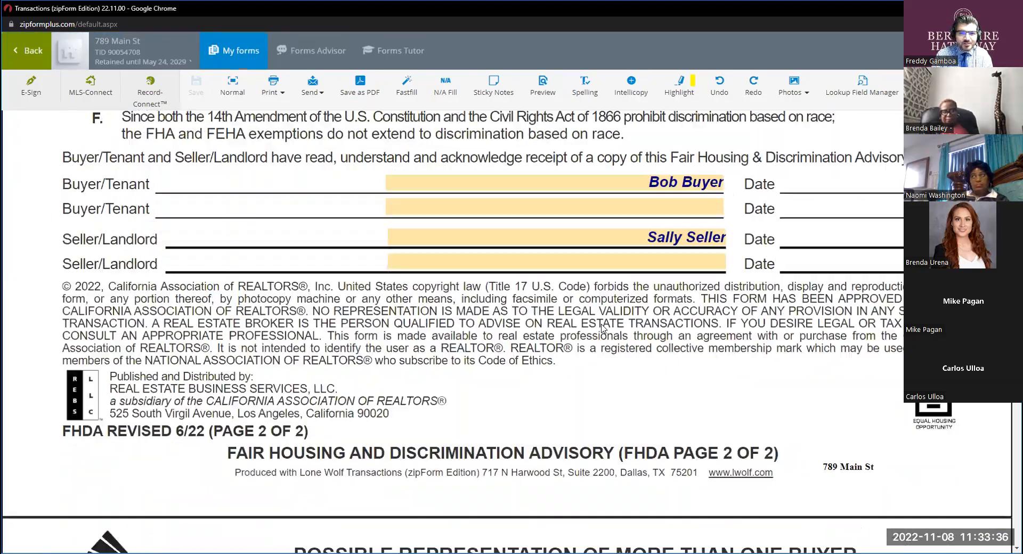
{"action": "scroll", "coordinate": [604, 328], "scroll_direction": "down", "scroll_amount": 20}
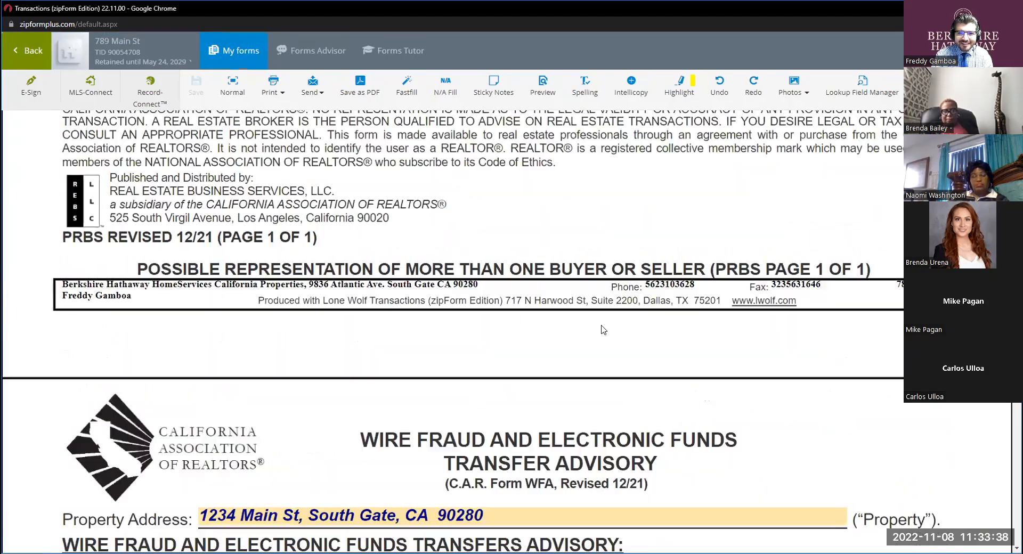
{"action": "scroll", "coordinate": [607, 328], "scroll_direction": "down", "scroll_amount": 20}
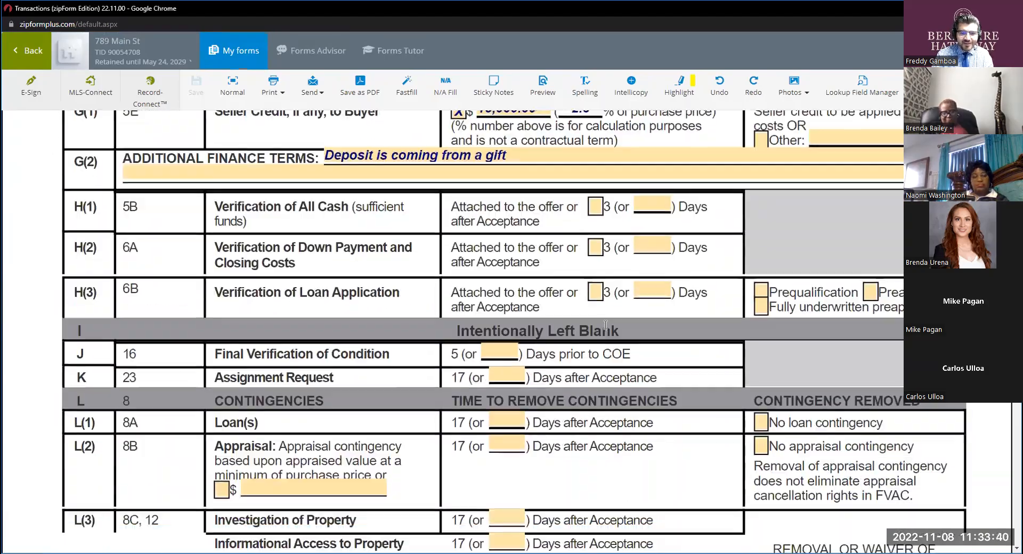
{"action": "scroll", "coordinate": [605, 327], "scroll_direction": "down", "scroll_amount": 20}
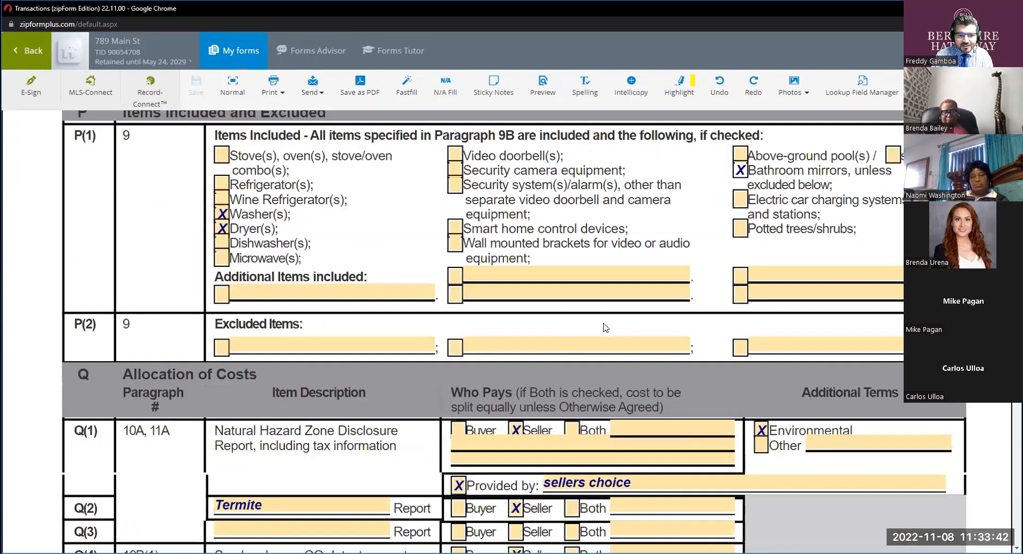
{"action": "scroll", "coordinate": [603, 326], "scroll_direction": "down", "scroll_amount": 20}
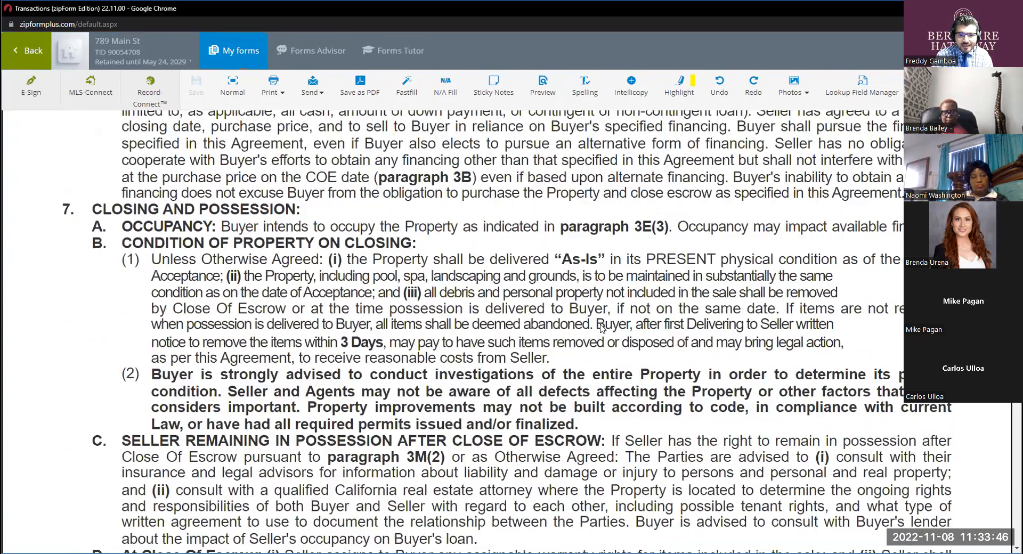
{"action": "scroll", "coordinate": [601, 327], "scroll_direction": "down", "scroll_amount": 20}
{"action": "scroll", "coordinate": [601, 325], "scroll_direction": "down", "scroll_amount": 20}
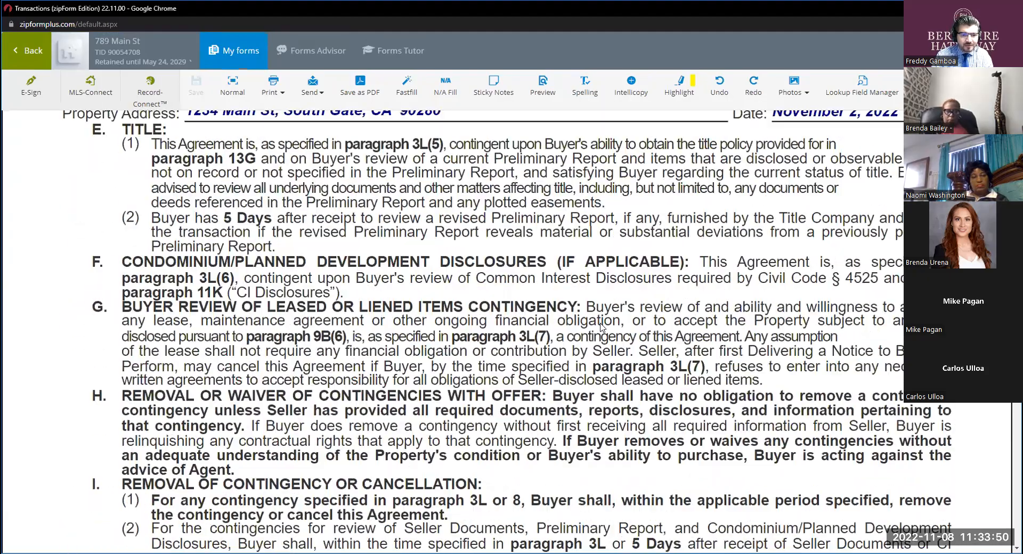
{"action": "scroll", "coordinate": [601, 327], "scroll_direction": "down", "scroll_amount": 20}
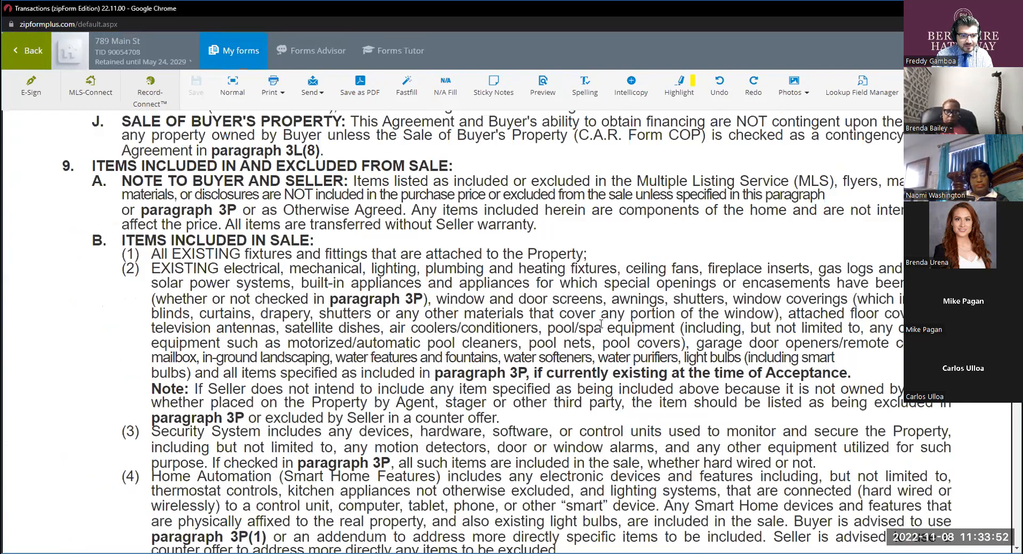
{"action": "scroll", "coordinate": [601, 323], "scroll_direction": "down", "scroll_amount": 10}
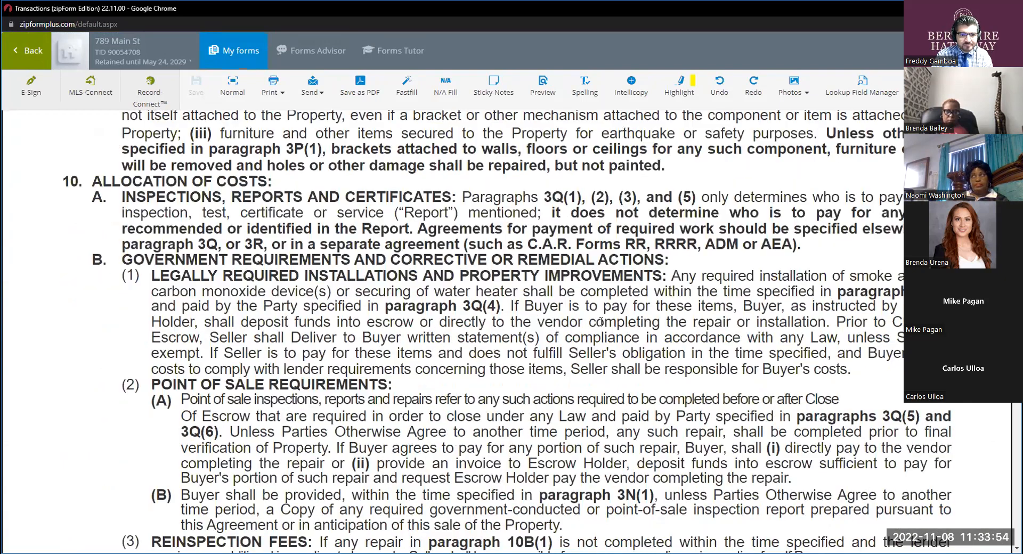
{"action": "scroll", "coordinate": [601, 322], "scroll_direction": "down", "scroll_amount": 1}
{"action": "scroll", "coordinate": [600, 321], "scroll_direction": "down", "scroll_amount": 5}
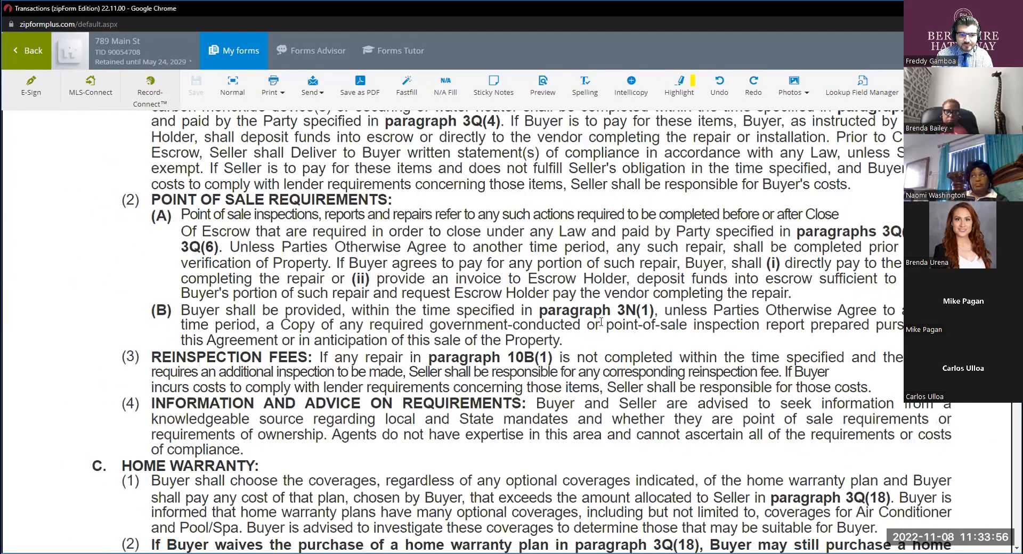
{"action": "scroll", "coordinate": [602, 326], "scroll_direction": "down", "scroll_amount": 2}
{"action": "scroll", "coordinate": [601, 325], "scroll_direction": "down", "scroll_amount": 3}
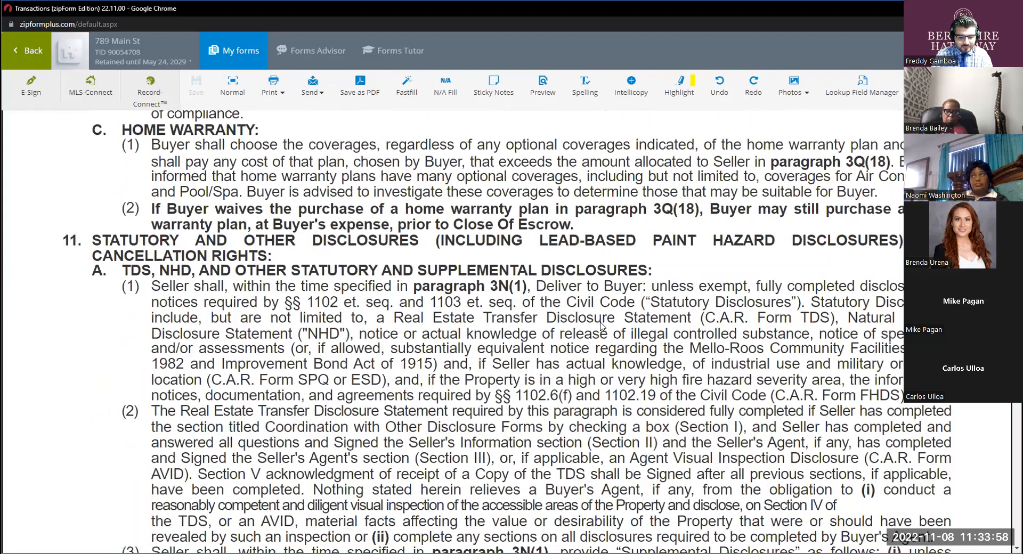
Search the purchase agreement for "respond" and examine paragraph 14B(2) on the seller's obligation to answer repair requests.
{"action": "key", "text": "ctrl+f"}
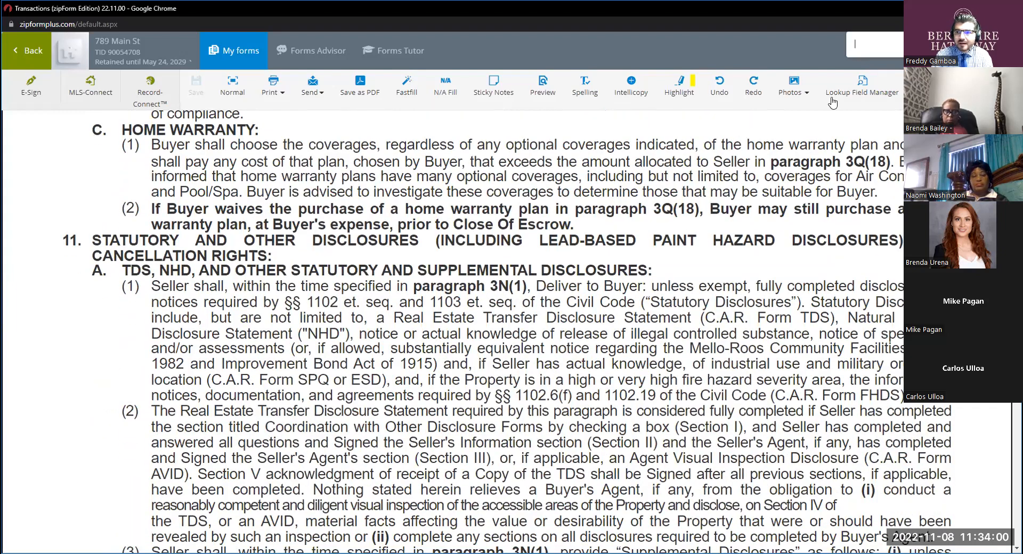
{"action": "type", "text": "resp"}
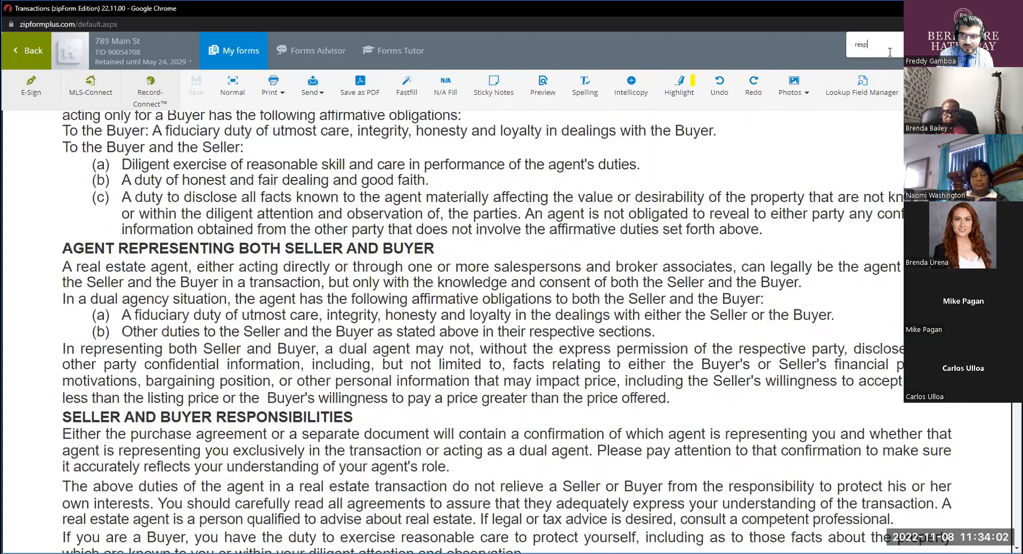
{"action": "type", "text": "ond"}
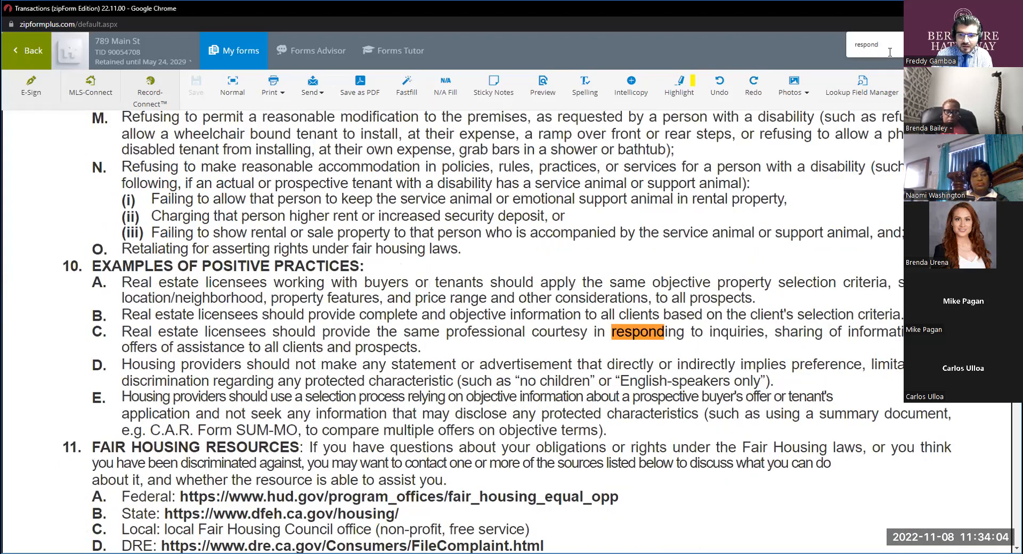
{"action": "key", "text": "Return"}
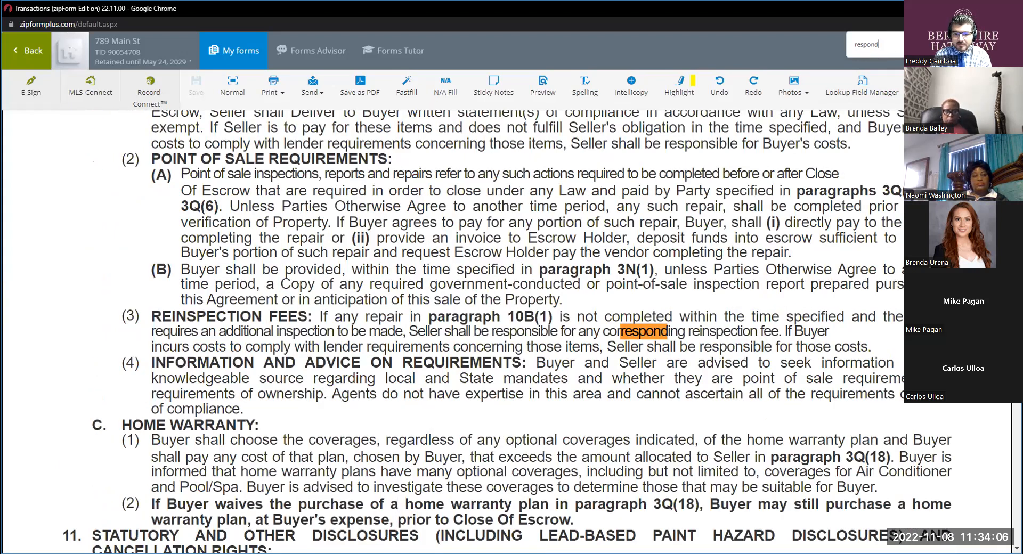
{"action": "key", "text": "Return"}
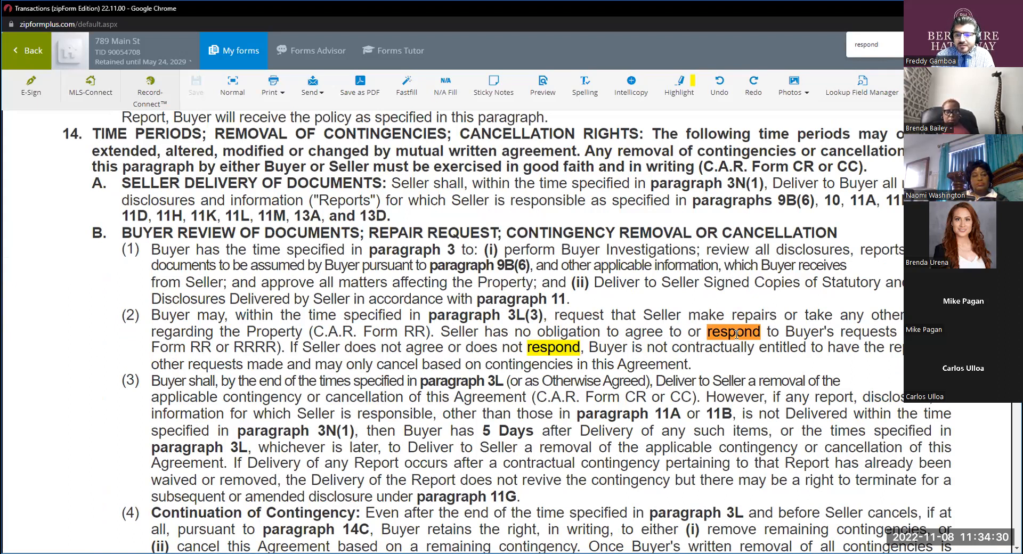
{"action": "key", "text": "ctrl"}
{"action": "key", "text": "ctrl"}
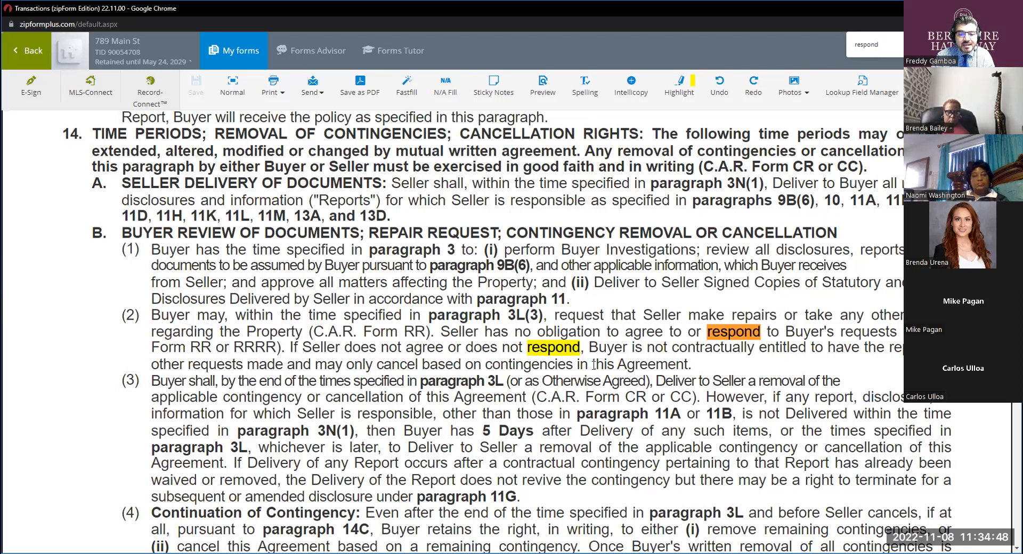
{"action": "key", "text": "ctrl"}
{"action": "key", "text": "ctrl"}
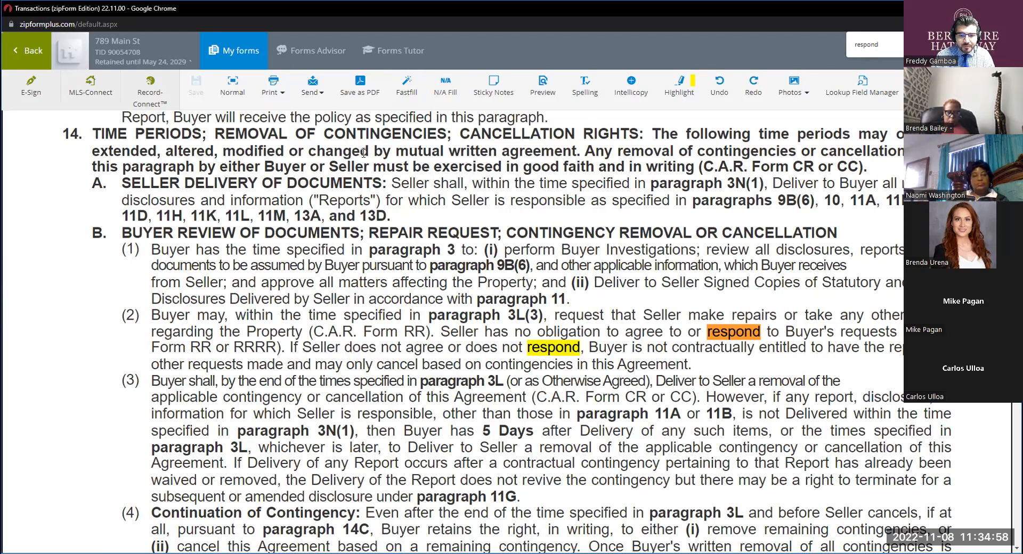
Return to the transaction's documents, filter them by "rr" and open Request for Repair #1 in full-screen view.
{"action": "left_click", "coordinate": [29, 57]}
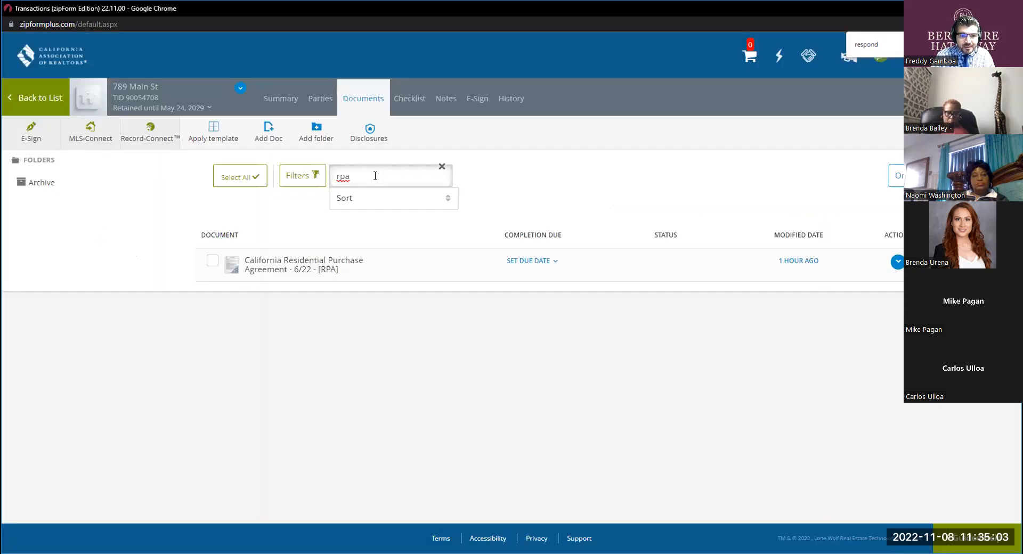
{"action": "double_click", "coordinate": [375, 176]}
{"action": "left_click", "coordinate": [375, 176]}
{"action": "type", "text": "rr"}
{"action": "key", "text": "BackSpace"}
{"action": "key", "text": "BackSpace"}
{"action": "key", "text": "BackSpace"}
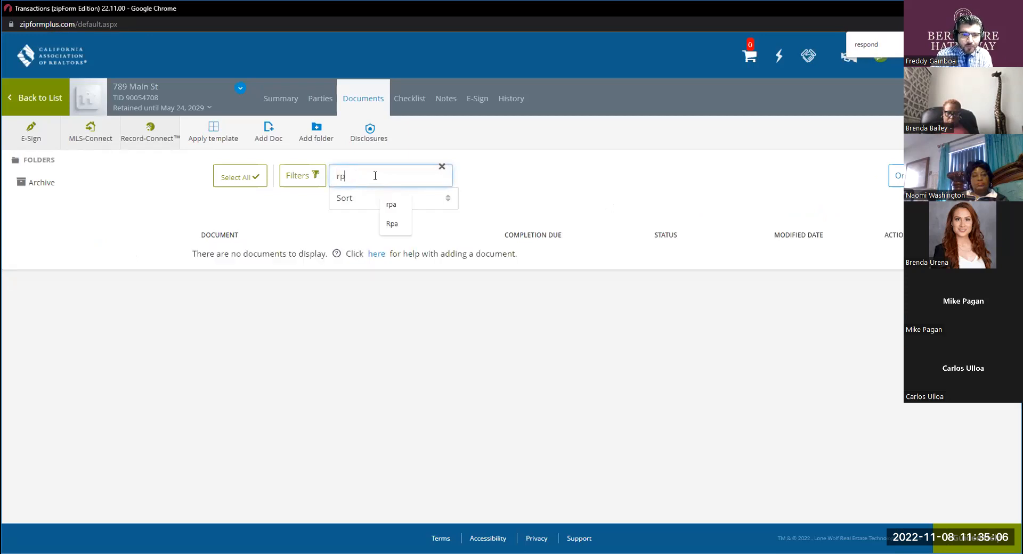
{"action": "key", "text": "BackSpace"}
{"action": "left_click", "coordinate": [333, 268]}
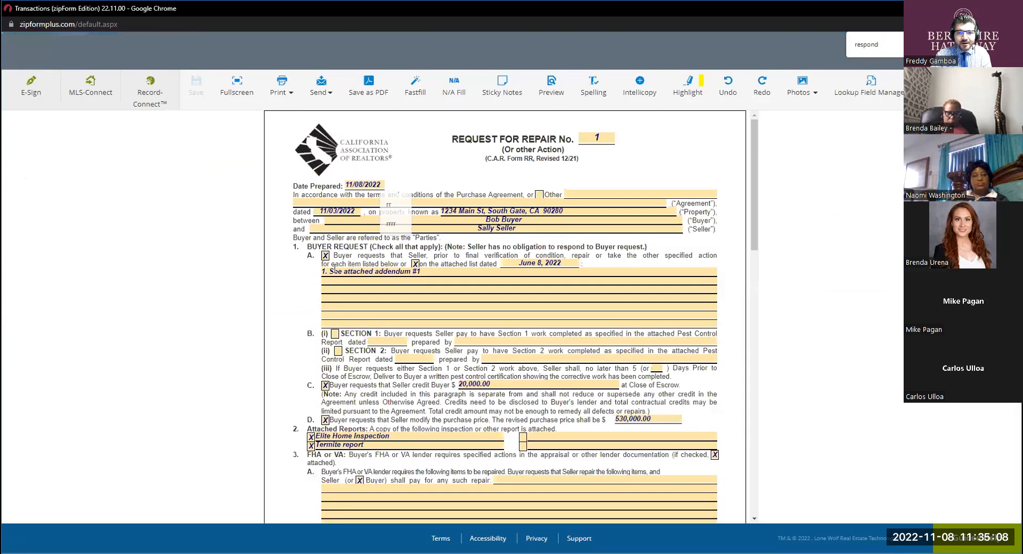
{"action": "left_click", "coordinate": [236, 88]}
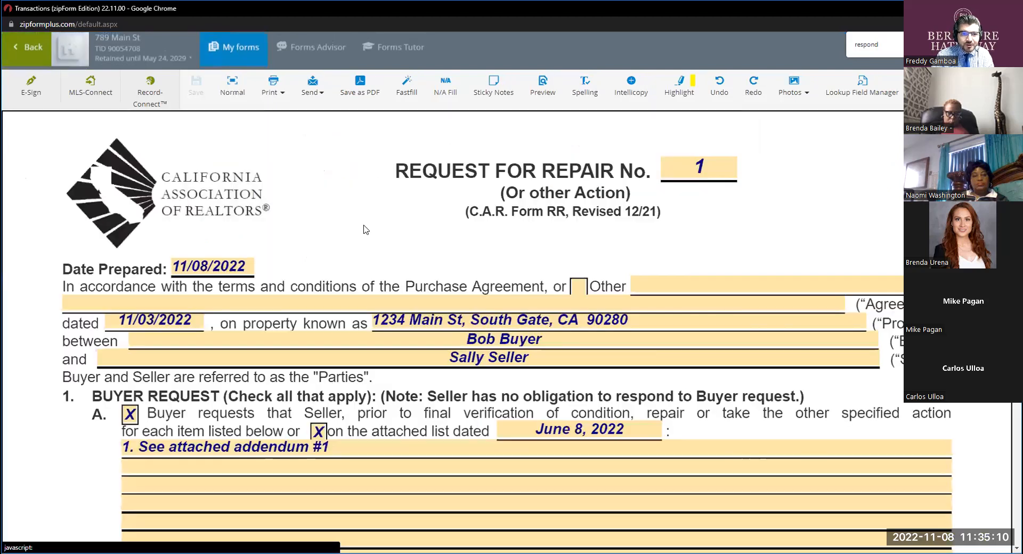
Clear the mark on Seller Response option 3, Seller responds on the attached form (C.A.R. Form RRRR).
{"action": "scroll", "coordinate": [387, 273], "scroll_direction": "down", "scroll_amount": 1}
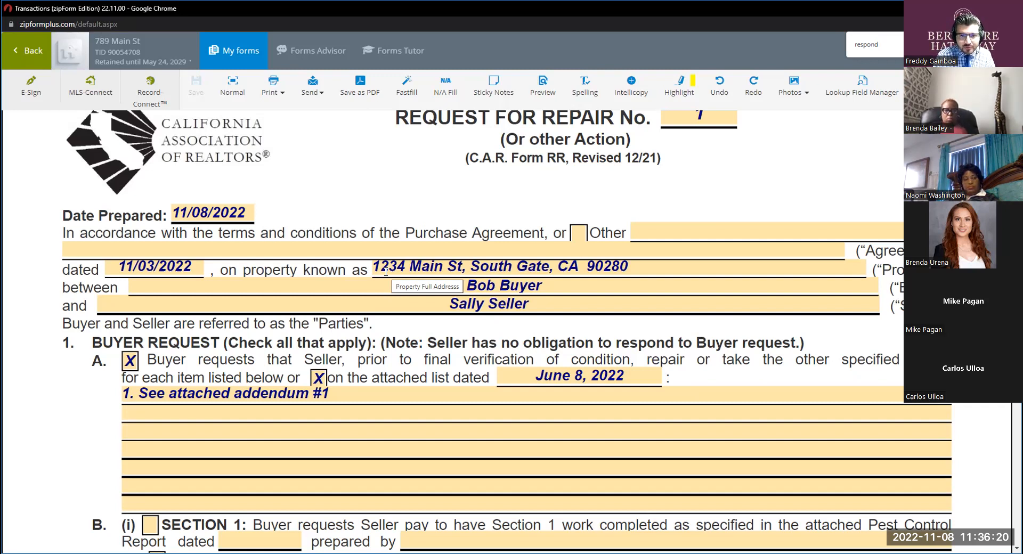
{"action": "scroll", "coordinate": [385, 272], "scroll_direction": "down", "scroll_amount": 10}
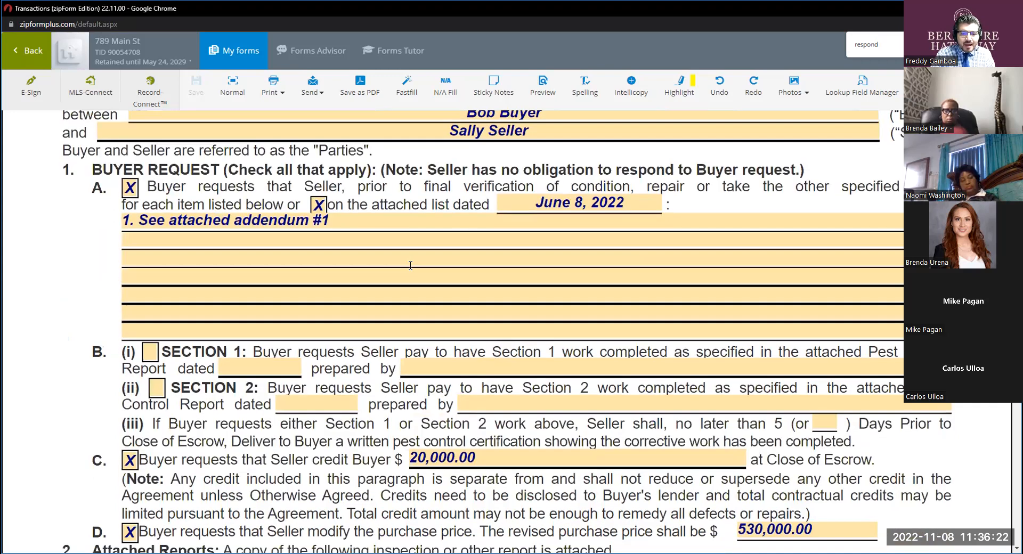
{"action": "scroll", "coordinate": [409, 265], "scroll_direction": "down", "scroll_amount": 15}
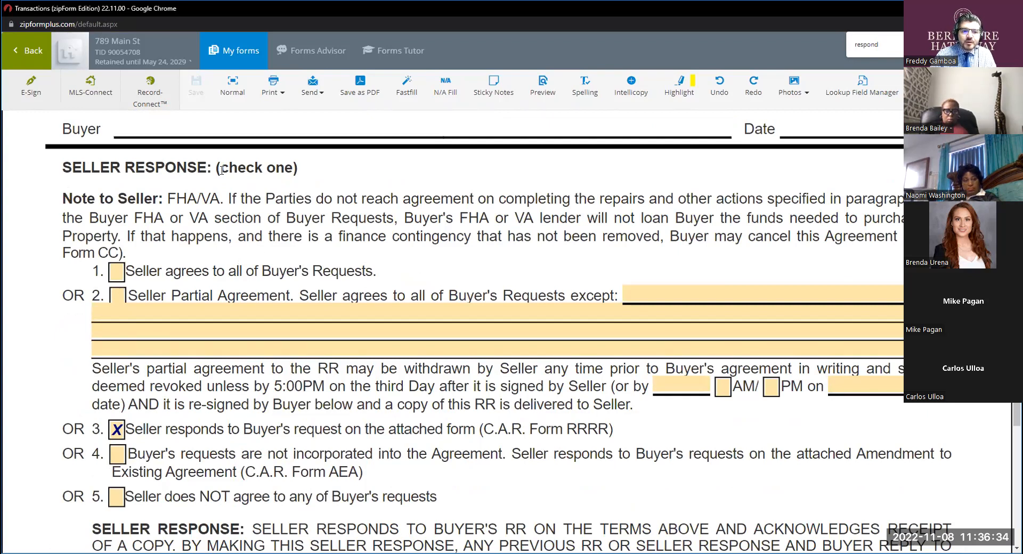
{"action": "left_click", "coordinate": [115, 429]}
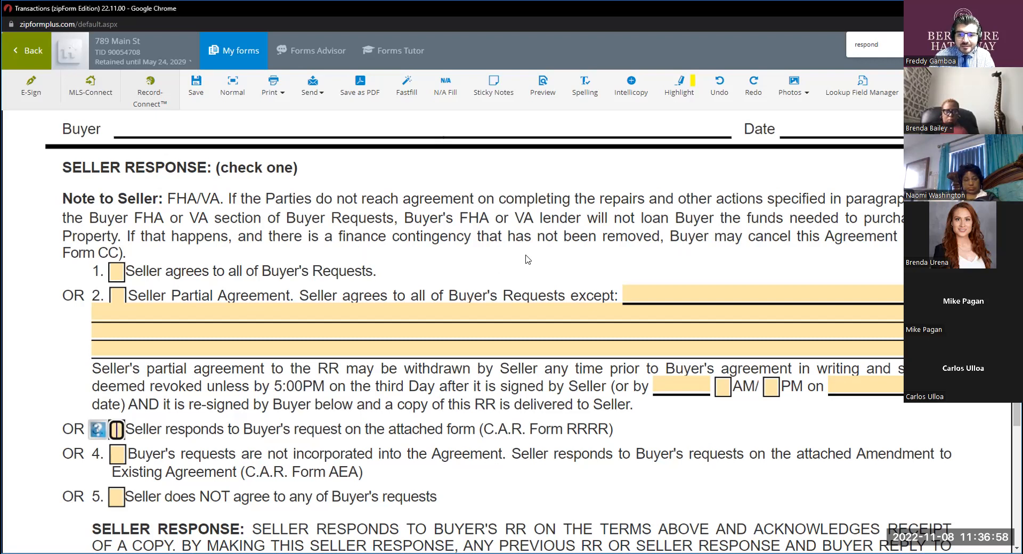
Look through the Seller Response options and the buyer's repair, credit and price requests in the Request for Repair.
{"action": "left_click", "coordinate": [741, 260]}
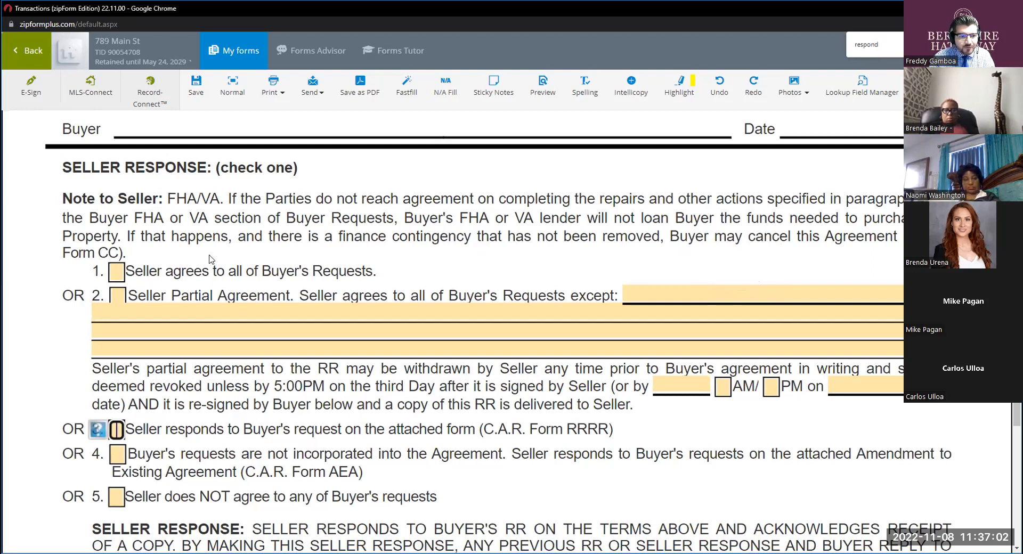
{"action": "scroll", "coordinate": [180, 254], "scroll_direction": "down", "scroll_amount": 1}
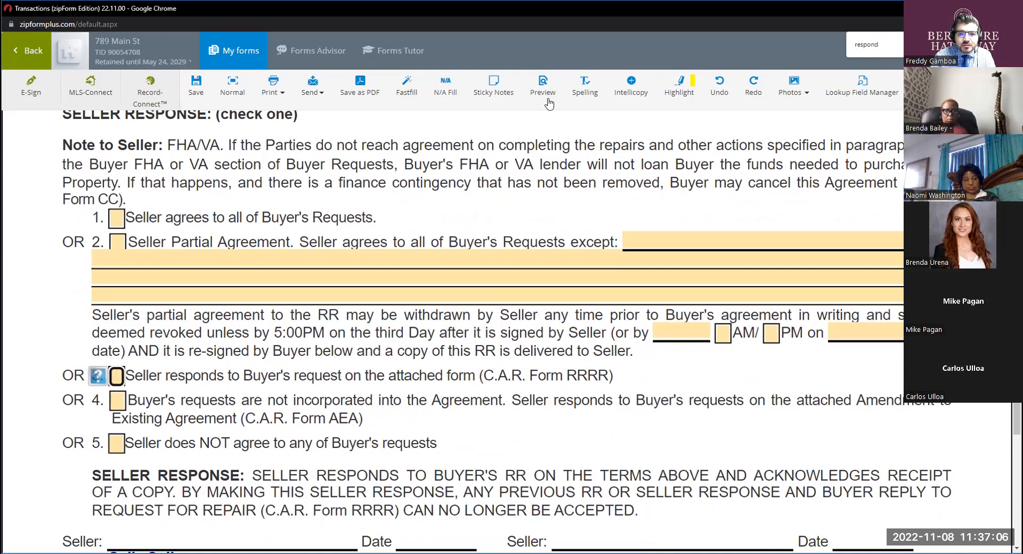
{"action": "left_click", "coordinate": [376, 230]}
{"action": "scroll", "coordinate": [387, 250], "scroll_direction": "up", "scroll_amount": 15}
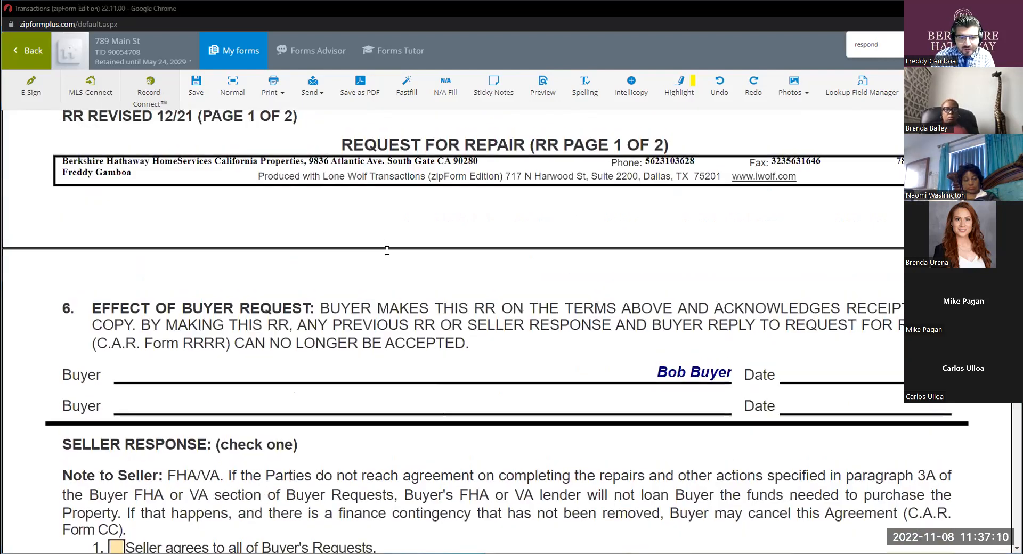
{"action": "scroll", "coordinate": [356, 234], "scroll_direction": "up", "scroll_amount": 6}
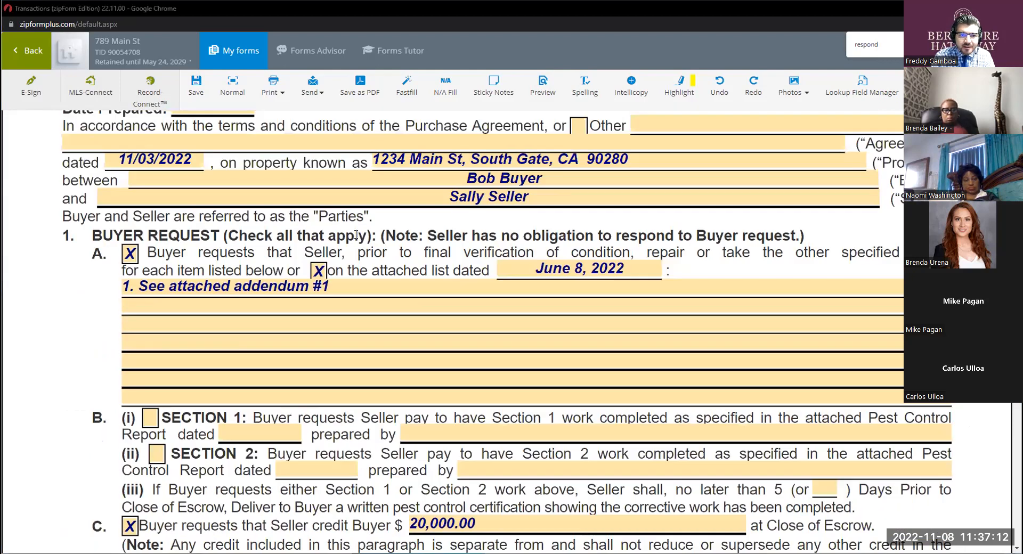
{"action": "scroll", "coordinate": [356, 234], "scroll_direction": "down", "scroll_amount": 1}
{"action": "scroll", "coordinate": [356, 234], "scroll_direction": "down", "scroll_amount": 15}
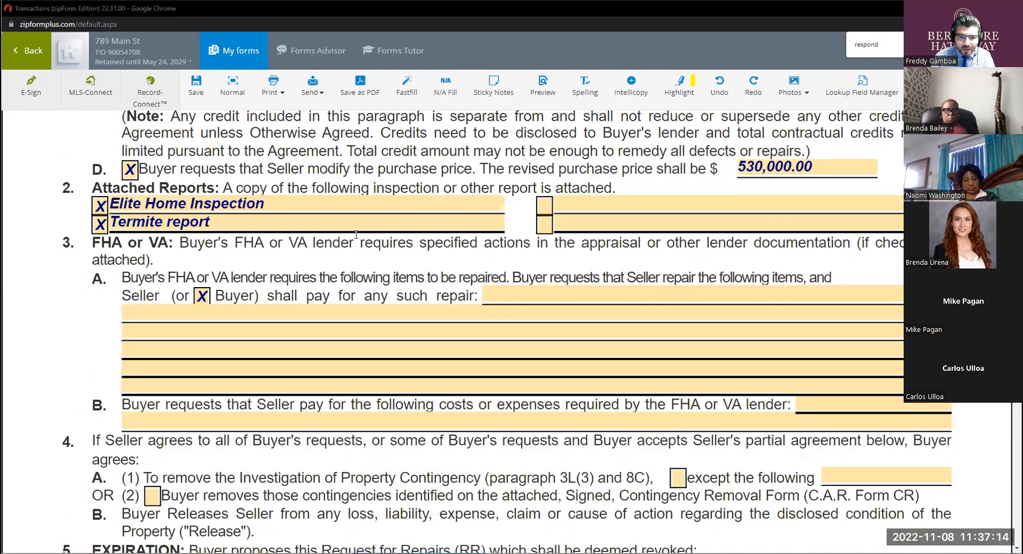
{"action": "scroll", "coordinate": [356, 239], "scroll_direction": "down", "scroll_amount": 2}
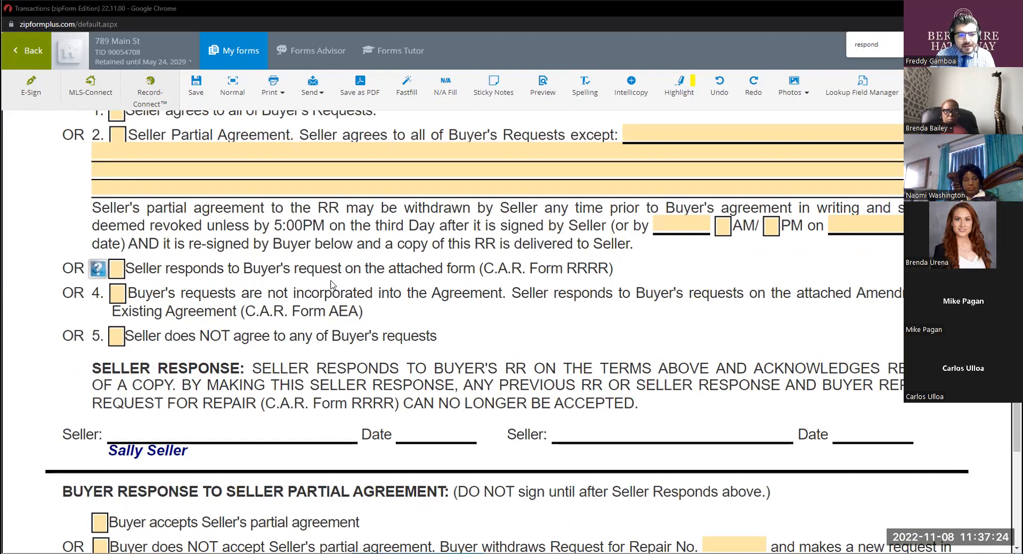
{"action": "scroll", "coordinate": [145, 218], "scroll_direction": "up", "scroll_amount": 2}
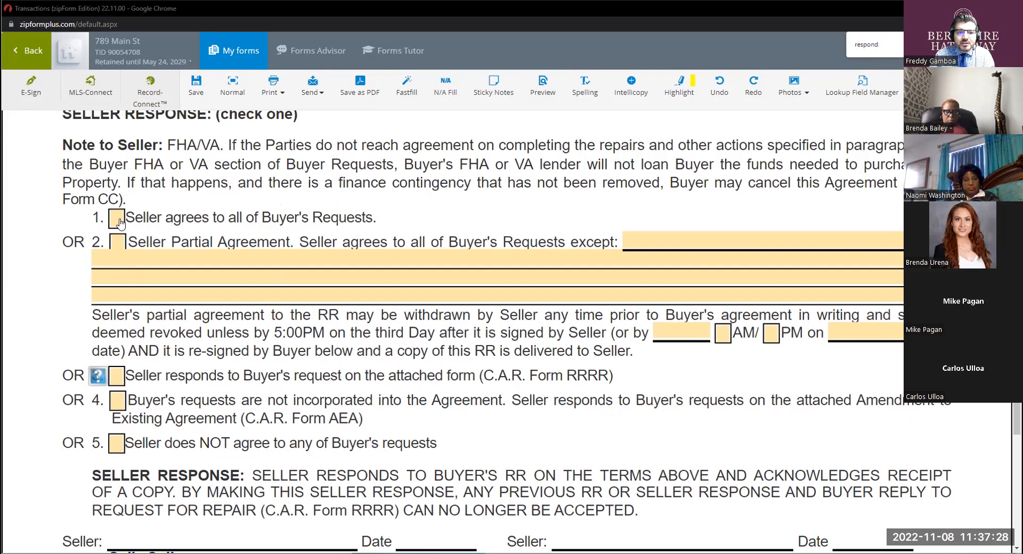
Highlight the text of Seller Response option 1 and review which buyer requests on page 1 it covers.
{"action": "left_click", "coordinate": [120, 221]}
{"action": "left_click_drag", "start_coordinate": [373, 216], "coordinate": [135, 218]}
{"action": "scroll", "coordinate": [367, 240], "scroll_direction": "up", "scroll_amount": 10}
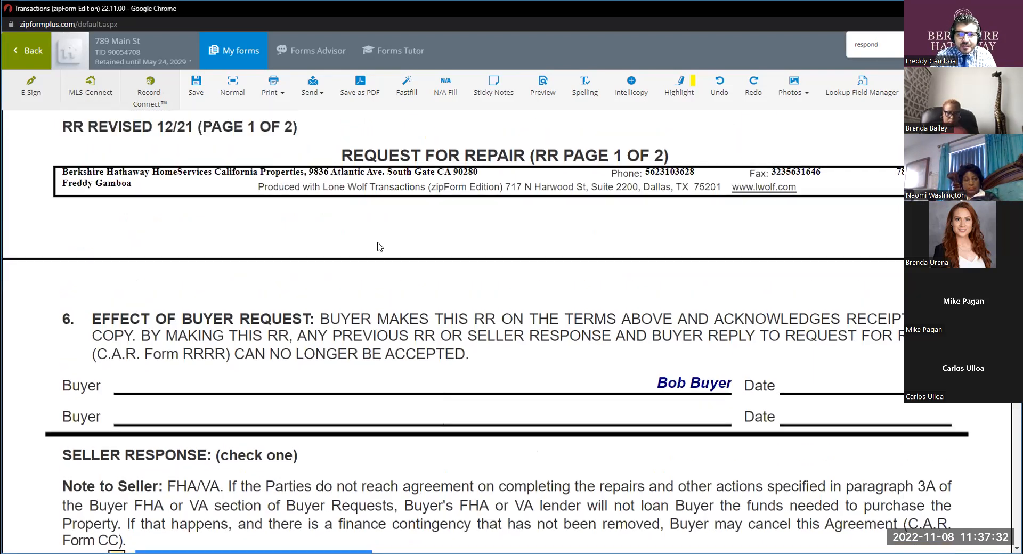
{"action": "scroll", "coordinate": [379, 241], "scroll_direction": "up", "scroll_amount": 6}
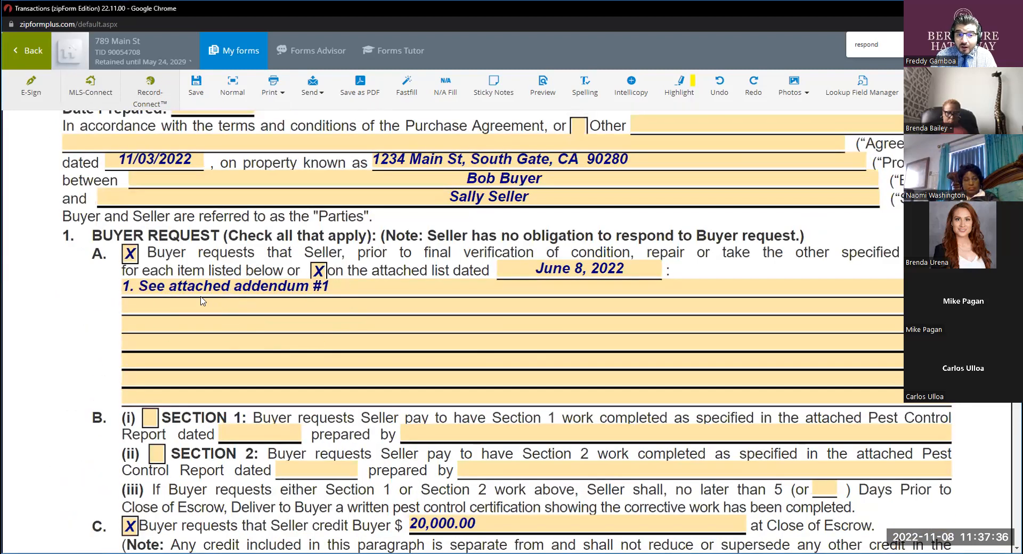
{"action": "scroll", "coordinate": [201, 301], "scroll_direction": "down", "scroll_amount": 5}
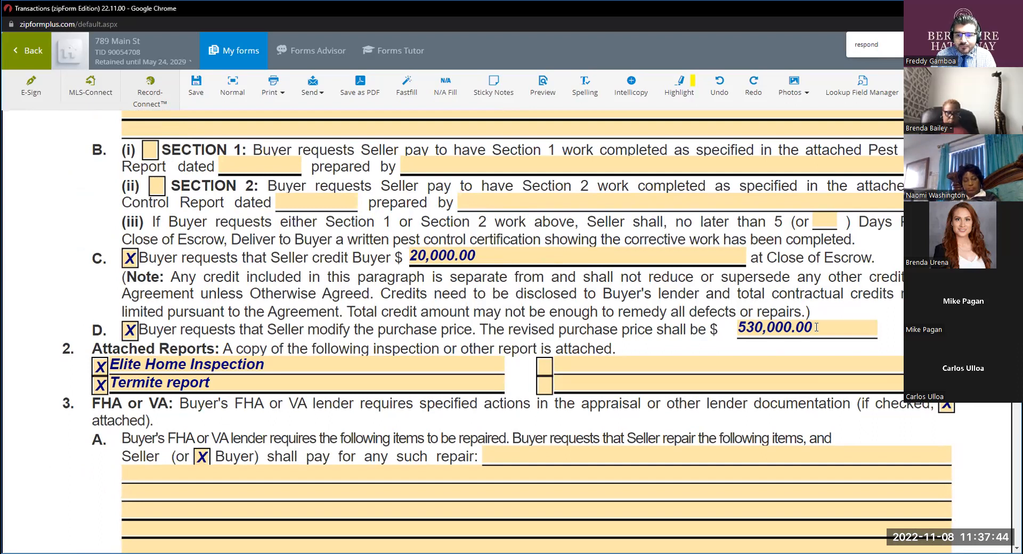
{"action": "scroll", "coordinate": [402, 265], "scroll_direction": "down", "scroll_amount": 15}
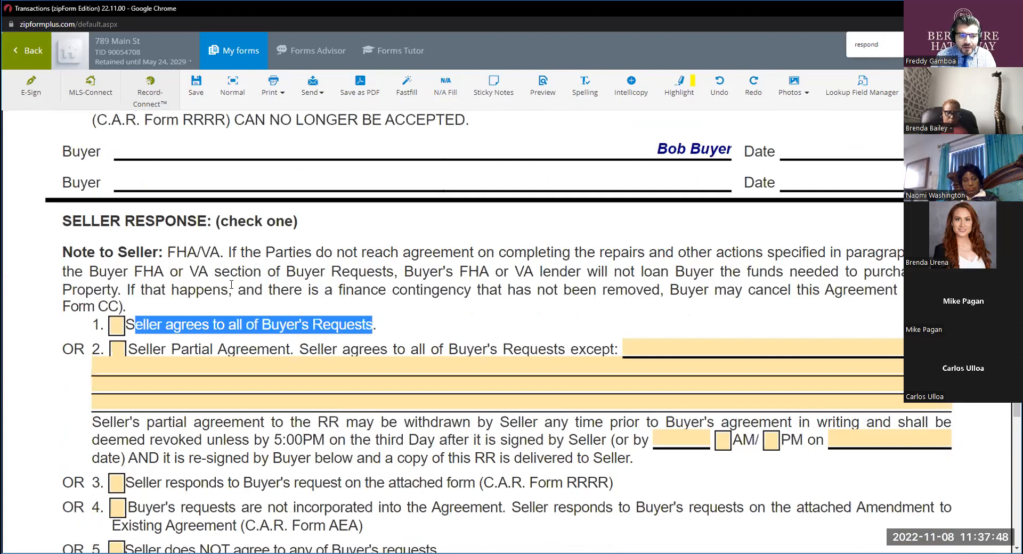
Mark Seller Response option 2, Seller Partial Agreement, and select its exceptions line.
{"action": "scroll", "coordinate": [176, 266], "scroll_direction": "down", "scroll_amount": 1}
{"action": "left_click", "coordinate": [118, 296]}
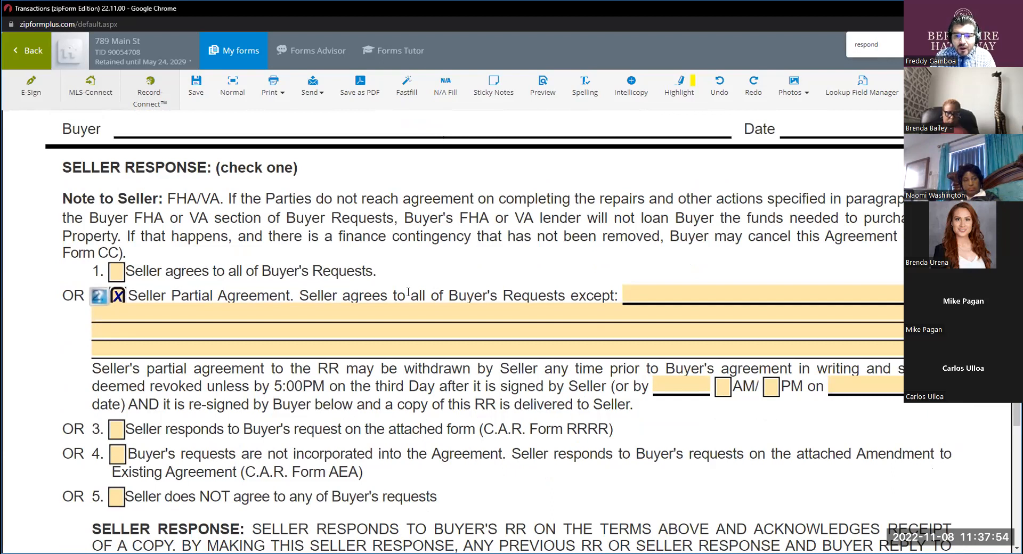
{"action": "left_click", "coordinate": [634, 293]}
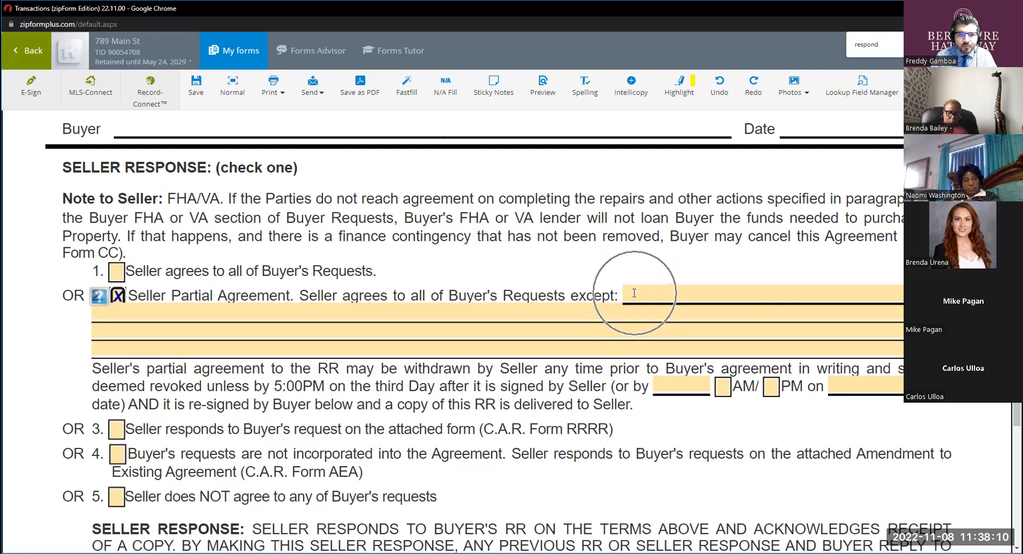
{"action": "scroll", "coordinate": [480, 294], "scroll_direction": "down", "scroll_amount": 1}
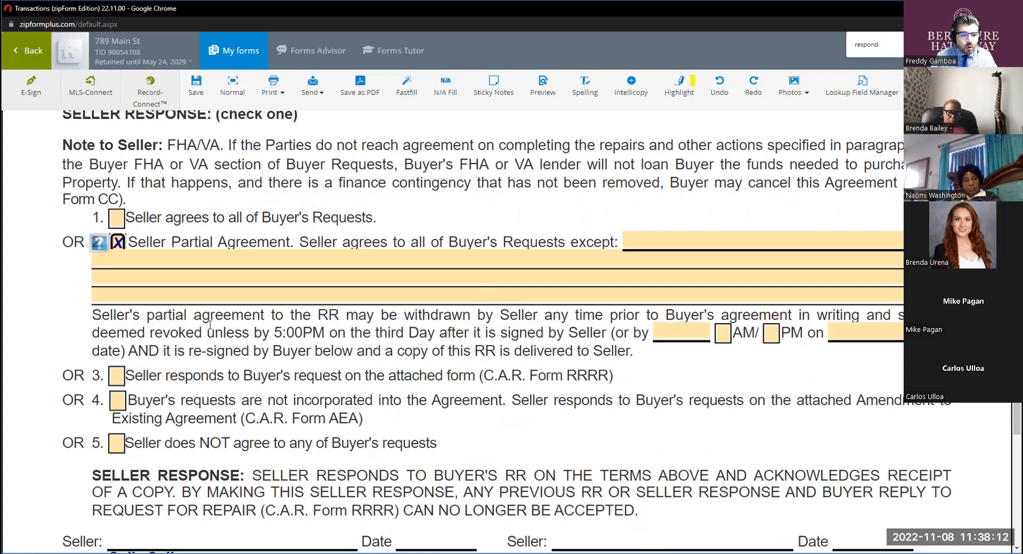
Examine Seller Response options 3 to 5 covering the RRRR form, the AEA form and refusal of the buyer's requests.
{"action": "scroll", "coordinate": [210, 324], "scroll_direction": "down", "scroll_amount": 2}
{"action": "left_click", "coordinate": [173, 268]}
{"action": "left_click", "coordinate": [408, 270]}
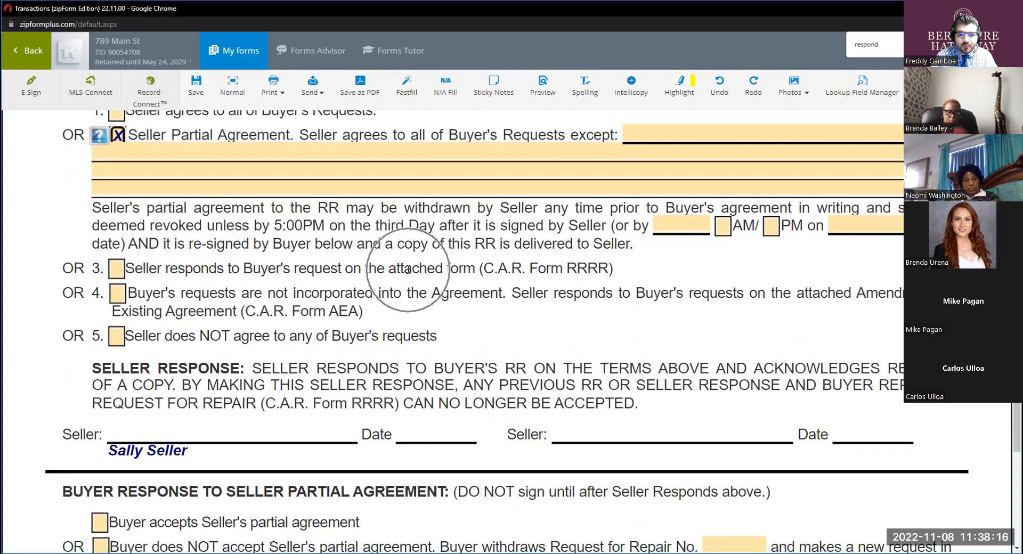
{"action": "left_click", "coordinate": [489, 268]}
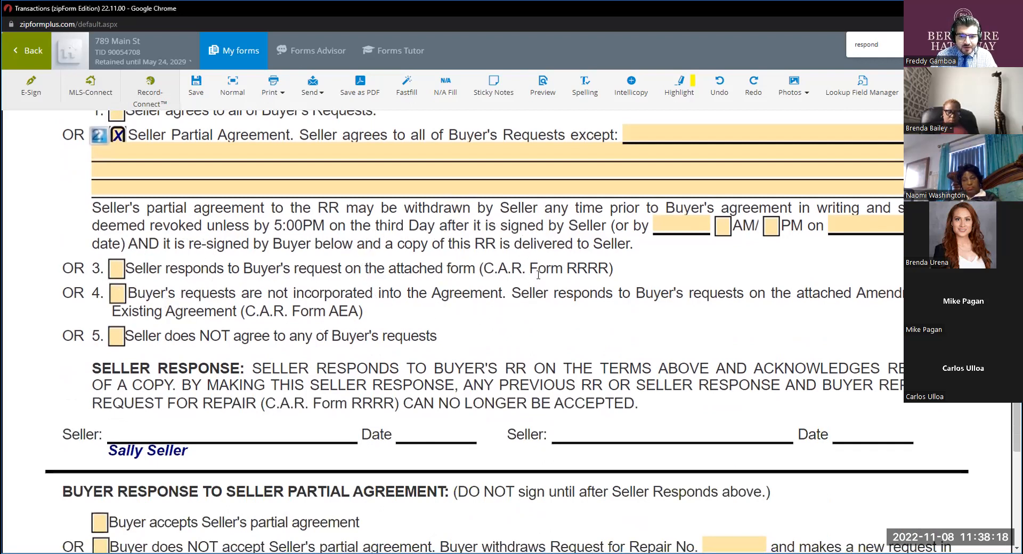
{"action": "left_click", "coordinate": [144, 290]}
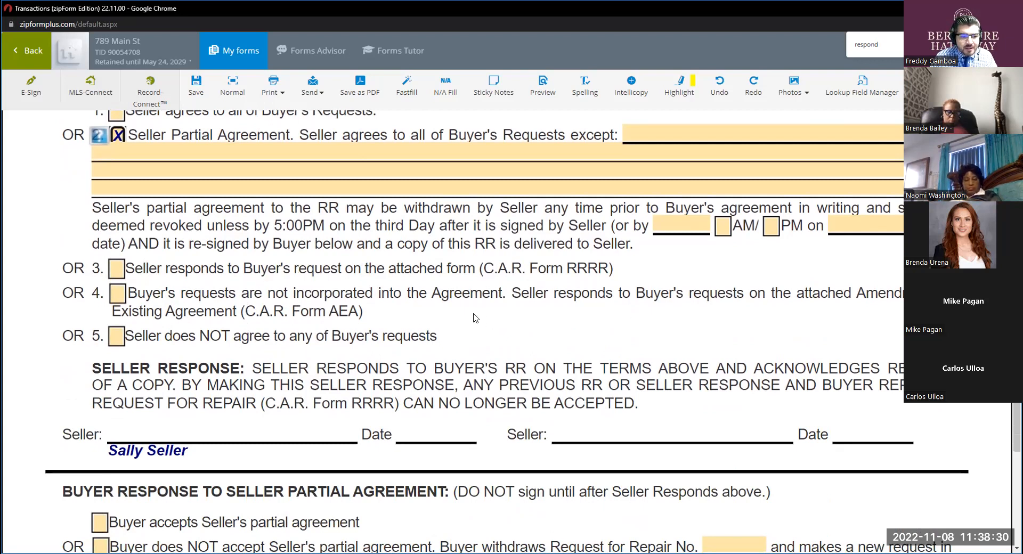
{"action": "scroll", "coordinate": [160, 297], "scroll_direction": "down", "scroll_amount": 1}
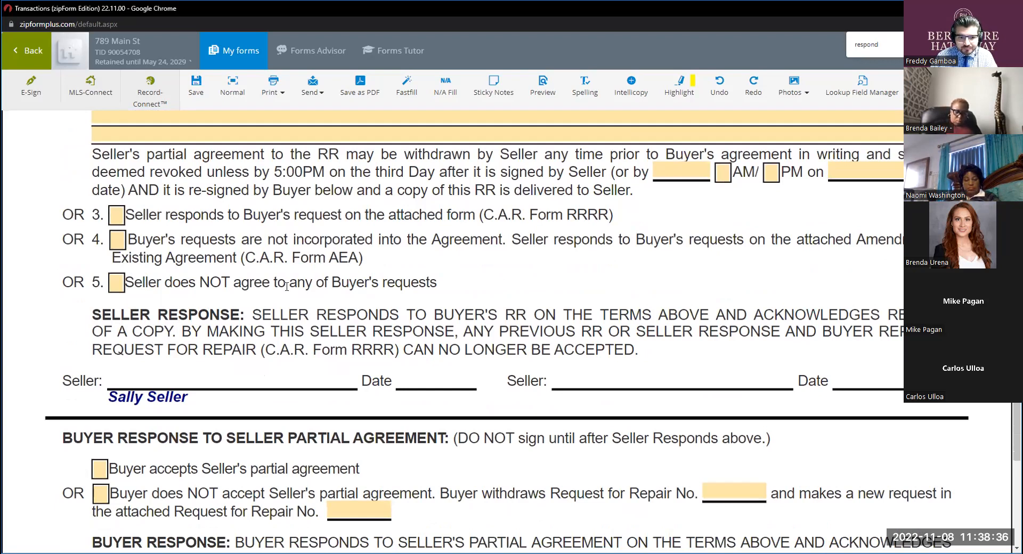
Mark Seller Response option 1, Seller agrees to all of Buyer's Requests, in place of the partial agreement.
{"action": "scroll", "coordinate": [286, 286], "scroll_direction": "up", "scroll_amount": 2}
{"action": "left_click", "coordinate": [118, 167]}
{"action": "left_click", "coordinate": [118, 167]}
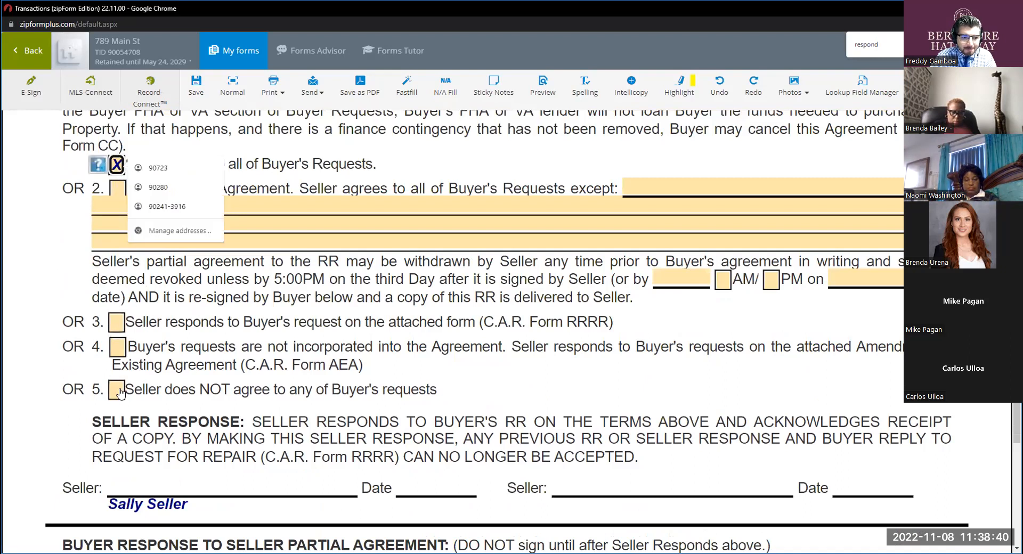
Examine the seller signature lines and the Buyer Response to Seller Partial Agreement section against the Seller Response options.
{"action": "scroll", "coordinate": [272, 354], "scroll_direction": "down", "scroll_amount": 3}
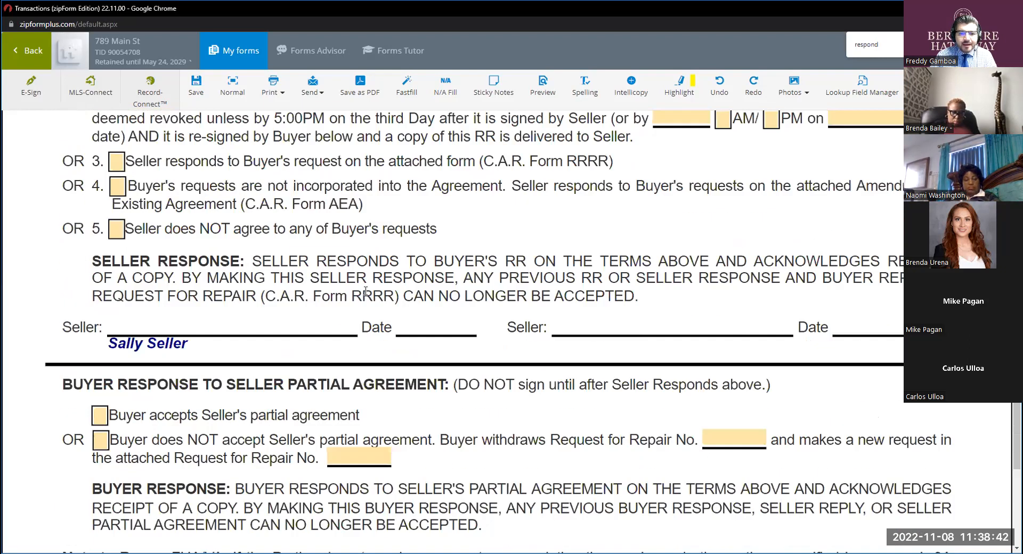
{"action": "scroll", "coordinate": [170, 243], "scroll_direction": "up", "scroll_amount": 3}
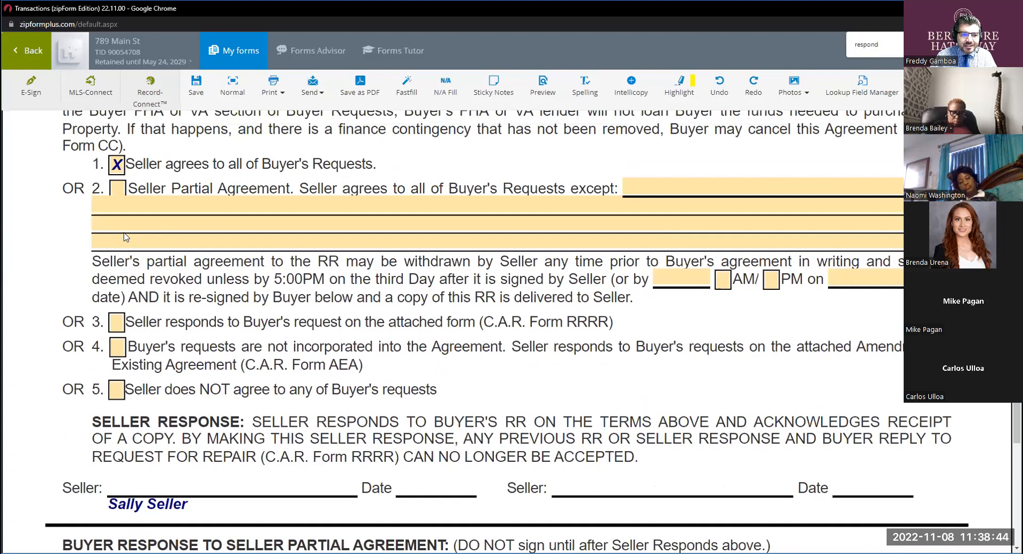
{"action": "scroll", "coordinate": [169, 277], "scroll_direction": "up", "scroll_amount": 2}
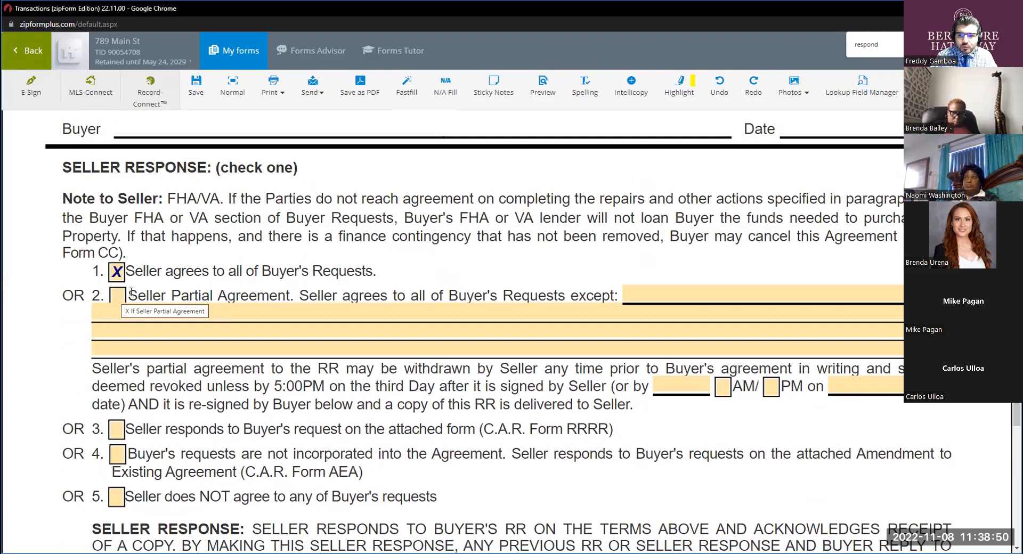
{"action": "scroll", "coordinate": [159, 293], "scroll_direction": "down", "scroll_amount": 4}
{"action": "scroll", "coordinate": [230, 295], "scroll_direction": "up", "scroll_amount": 2}
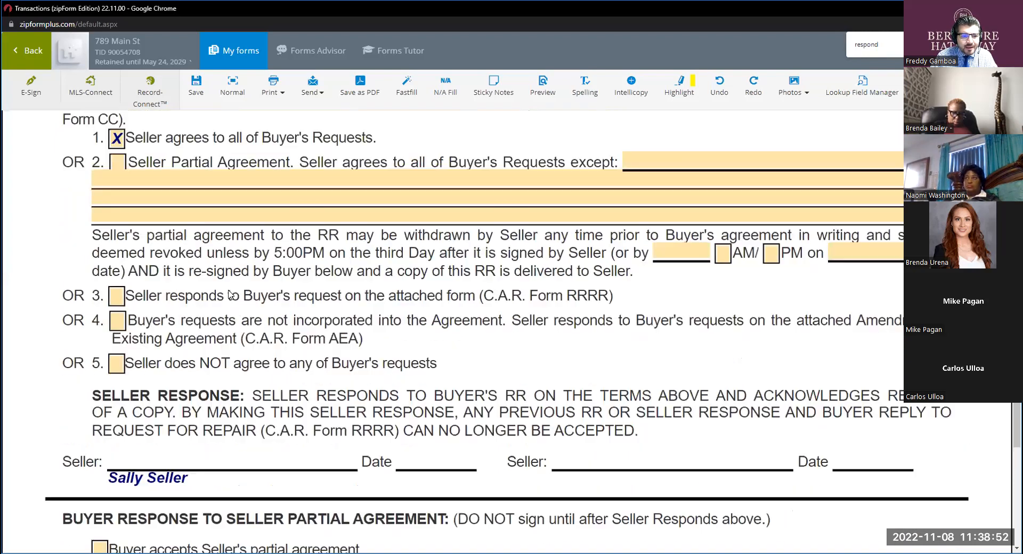
{"action": "scroll", "coordinate": [230, 294], "scroll_direction": "up", "scroll_amount": 1}
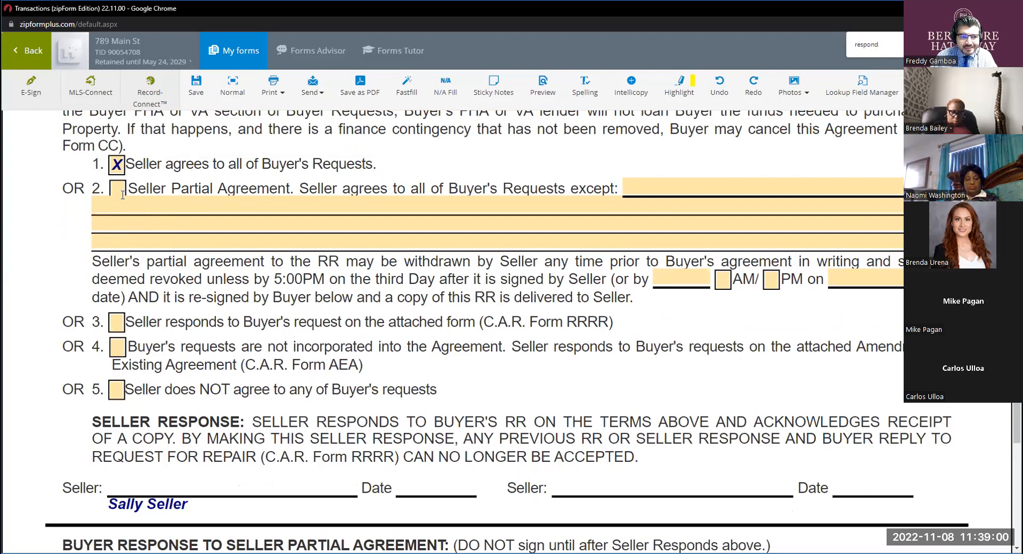
{"action": "scroll", "coordinate": [274, 339], "scroll_direction": "down", "scroll_amount": 2}
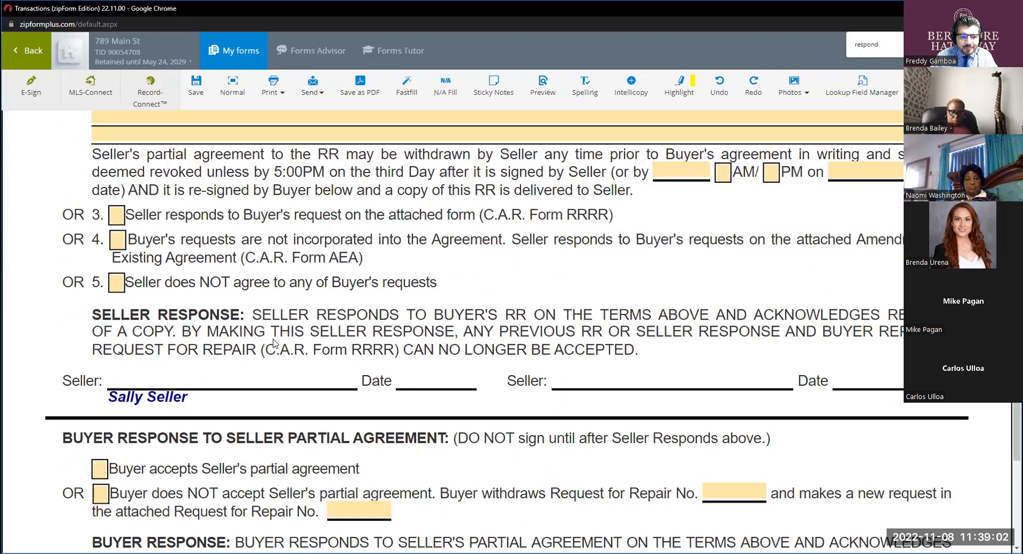
{"action": "scroll", "coordinate": [274, 341], "scroll_direction": "down", "scroll_amount": 3}
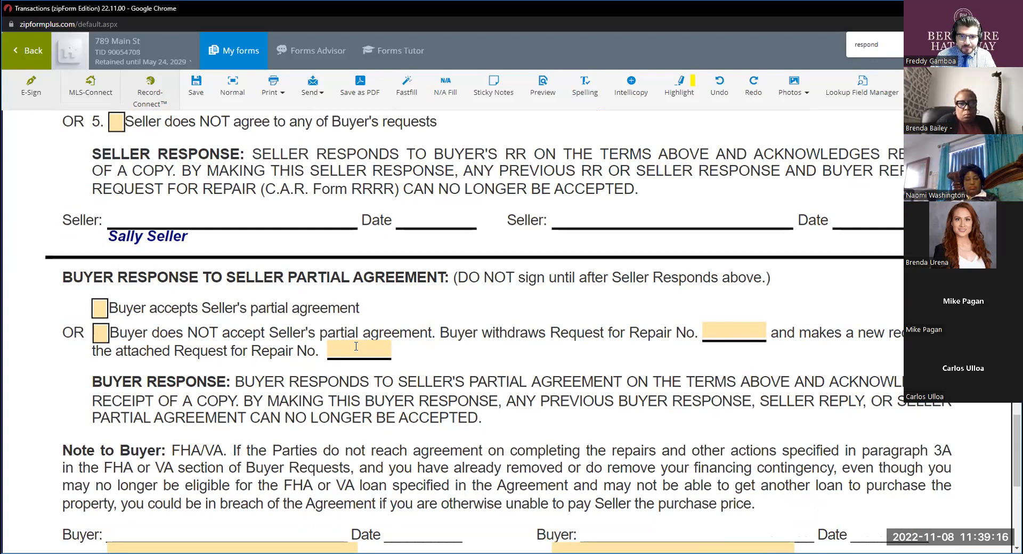
Clear Seller Response option 1 and mark option 3, Seller responds on the attached form (C.A.R. Form RRRR).
{"action": "scroll", "coordinate": [355, 346], "scroll_direction": "up", "scroll_amount": 6}
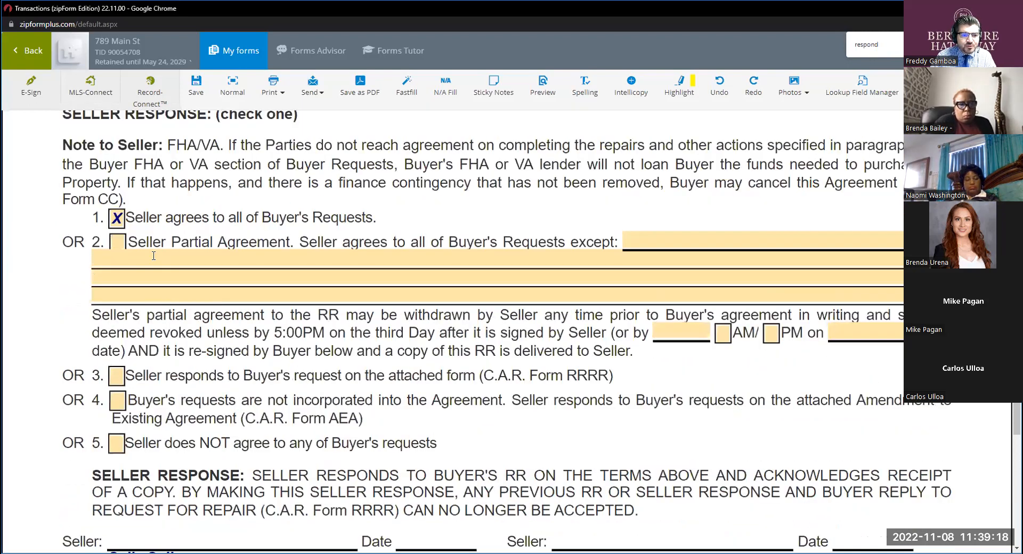
{"action": "left_click", "coordinate": [117, 220]}
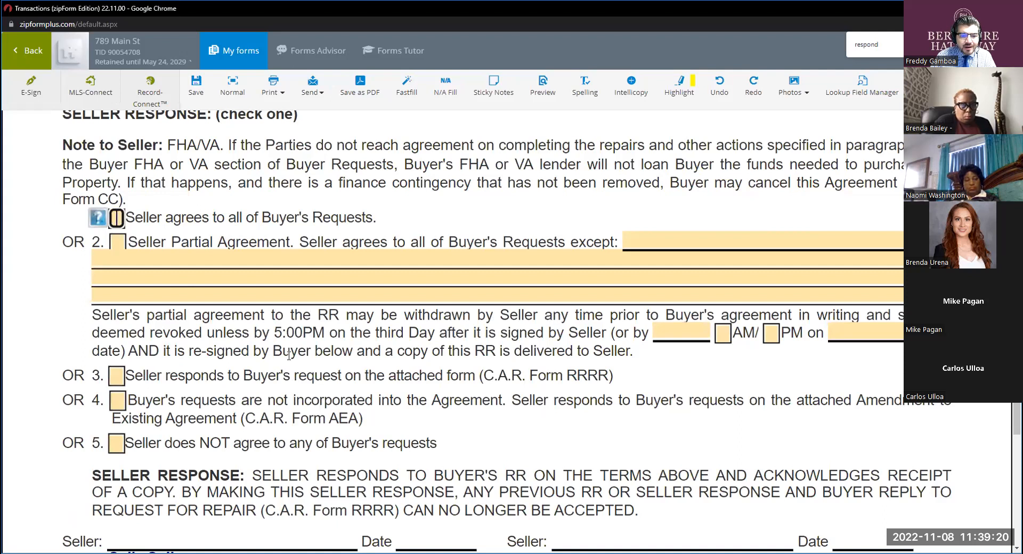
{"action": "left_click", "coordinate": [116, 374]}
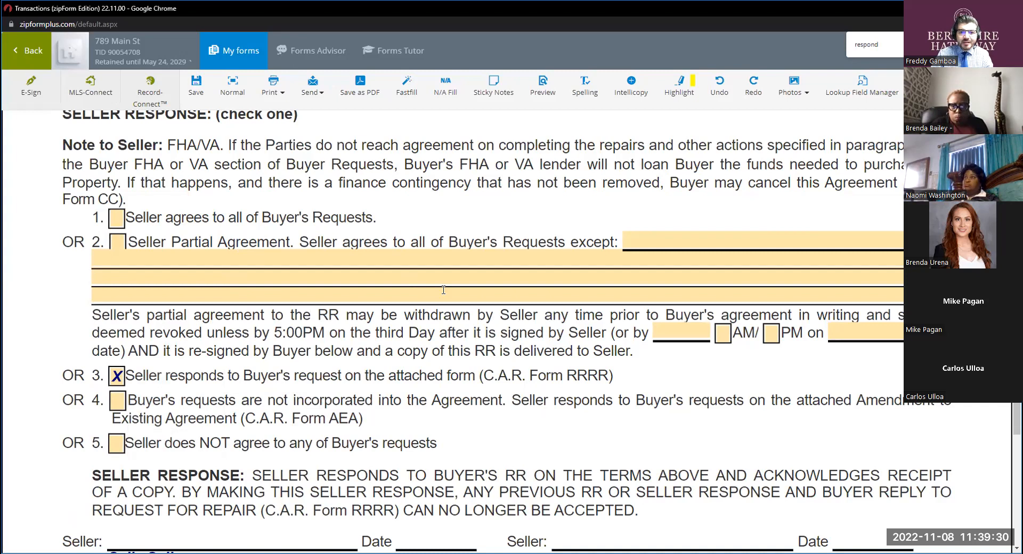
Leave the Request for Repair and open the Seller Response and Buyer Reply to Request for Repair No. 1 in full-screen view.
{"action": "scroll", "coordinate": [443, 294], "scroll_direction": "up", "scroll_amount": 10}
{"action": "scroll", "coordinate": [443, 295], "scroll_direction": "up", "scroll_amount": 5}
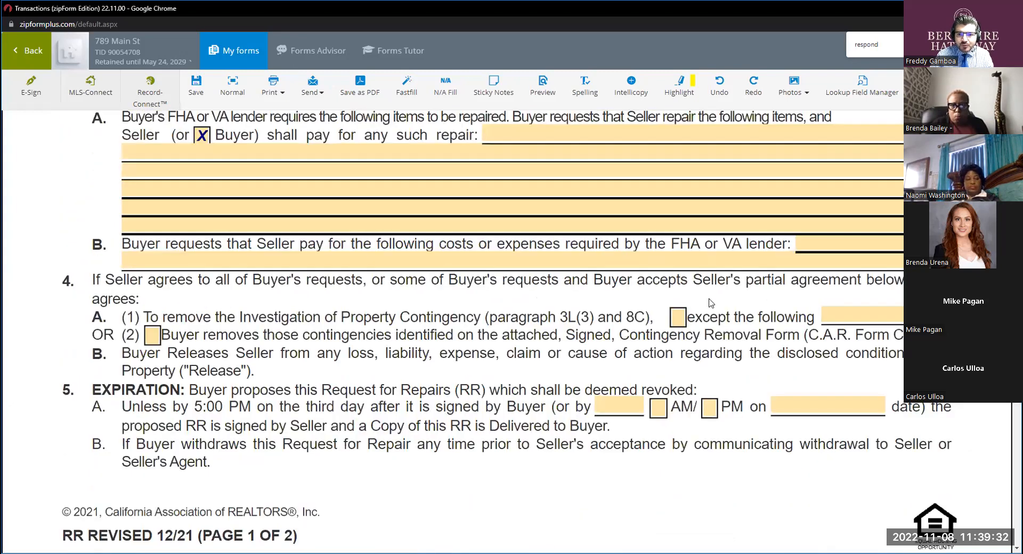
{"action": "scroll", "coordinate": [574, 285], "scroll_direction": "up", "scroll_amount": 5}
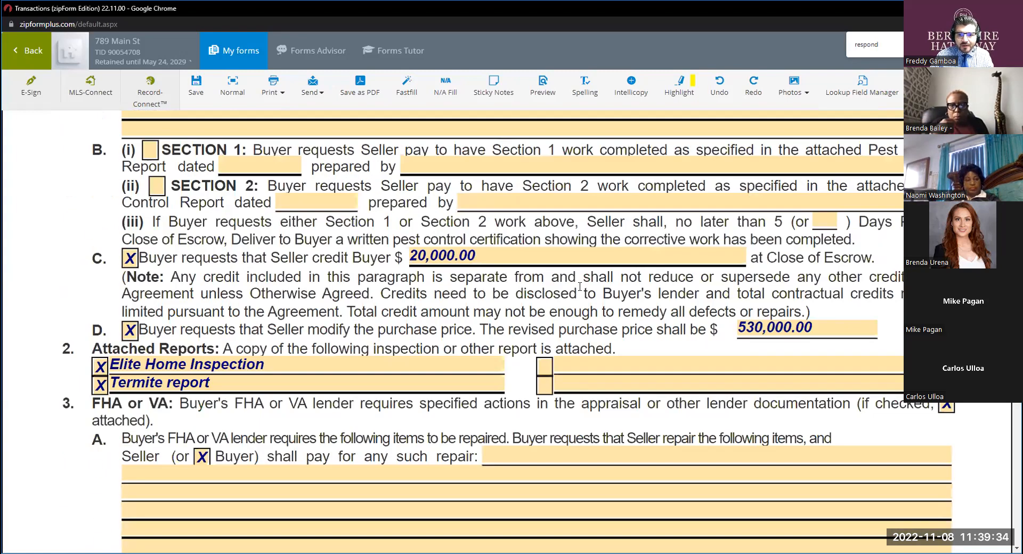
{"action": "scroll", "coordinate": [478, 268], "scroll_direction": "up", "scroll_amount": 3}
{"action": "left_click", "coordinate": [234, 50]}
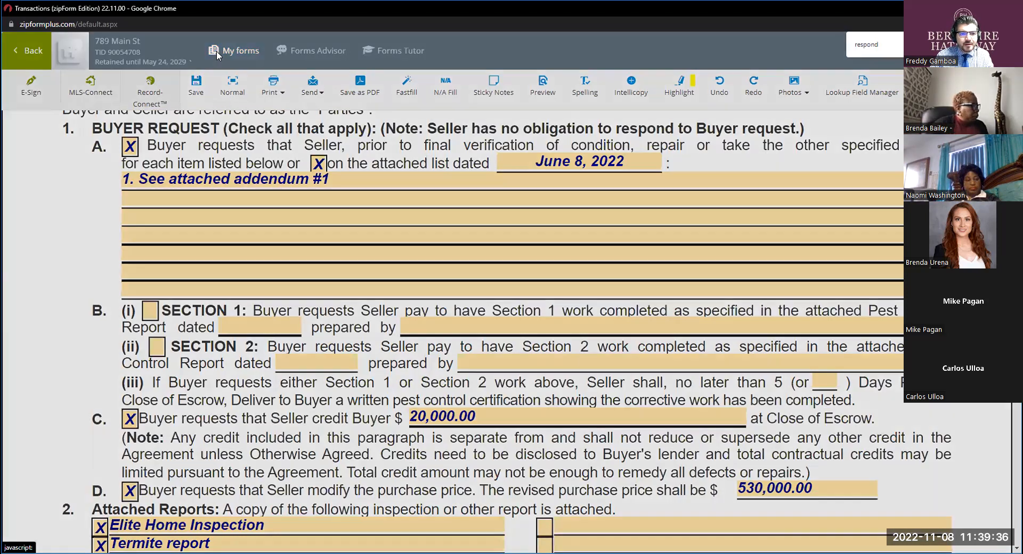
{"action": "left_click", "coordinate": [330, 178]}
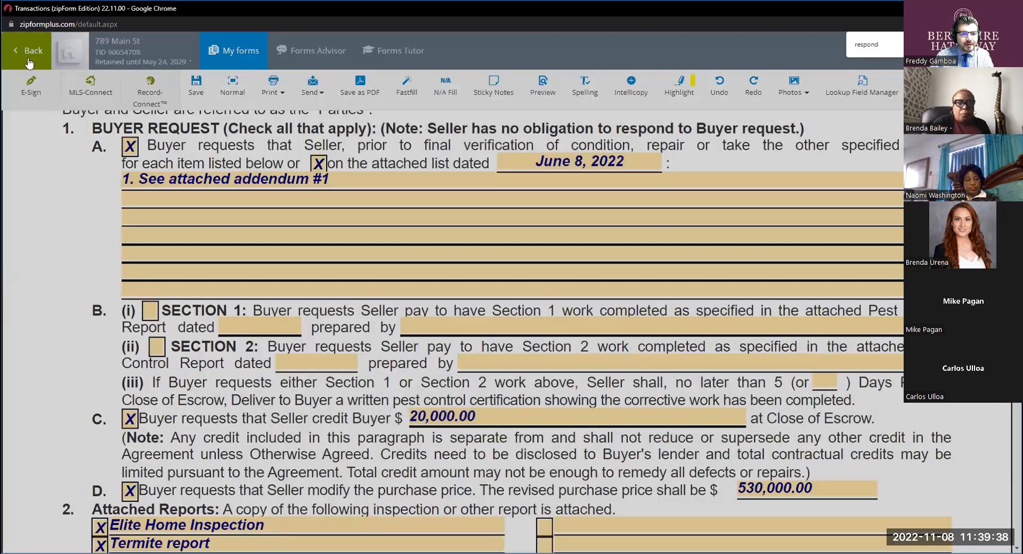
{"action": "left_click", "coordinate": [24, 55]}
{"action": "left_click", "coordinate": [288, 296]}
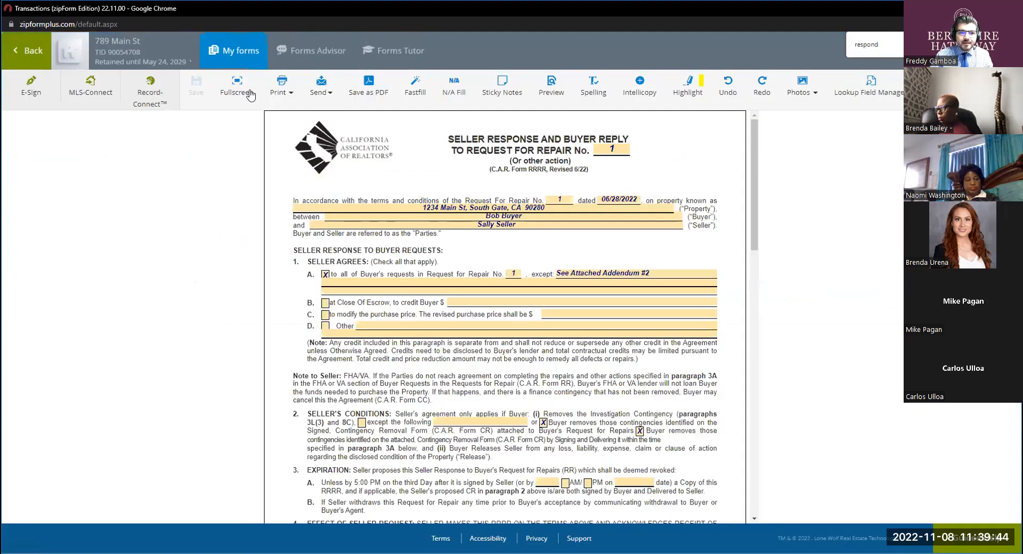
{"action": "left_click", "coordinate": [240, 84]}
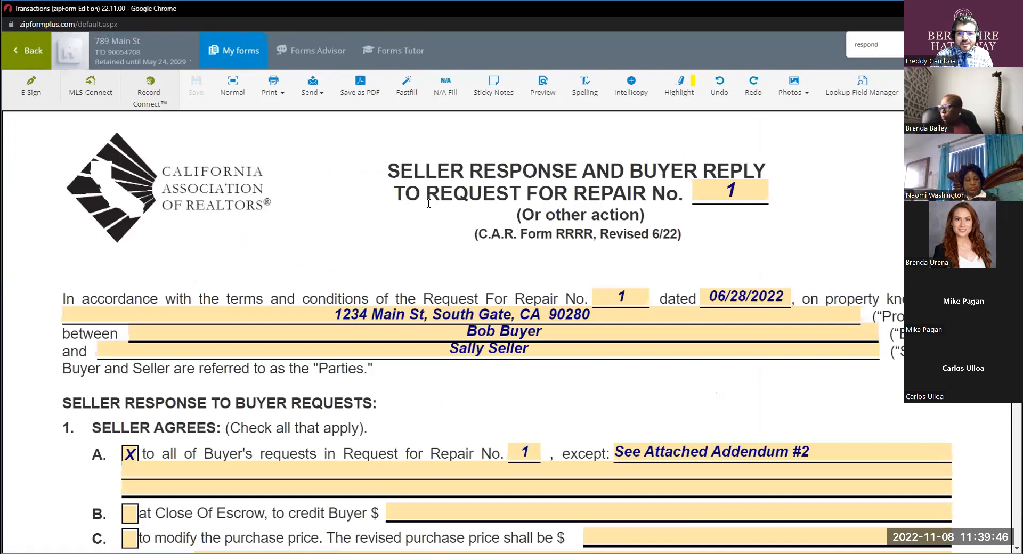
{"action": "key", "text": "ctrl"}
{"action": "key", "text": "ctrl"}
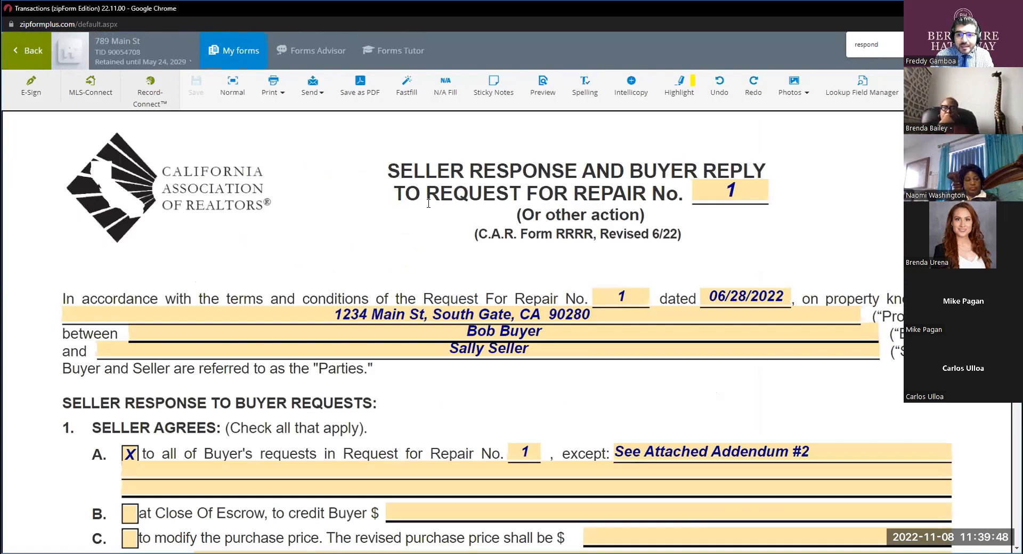
{"action": "key", "text": "ctrl"}
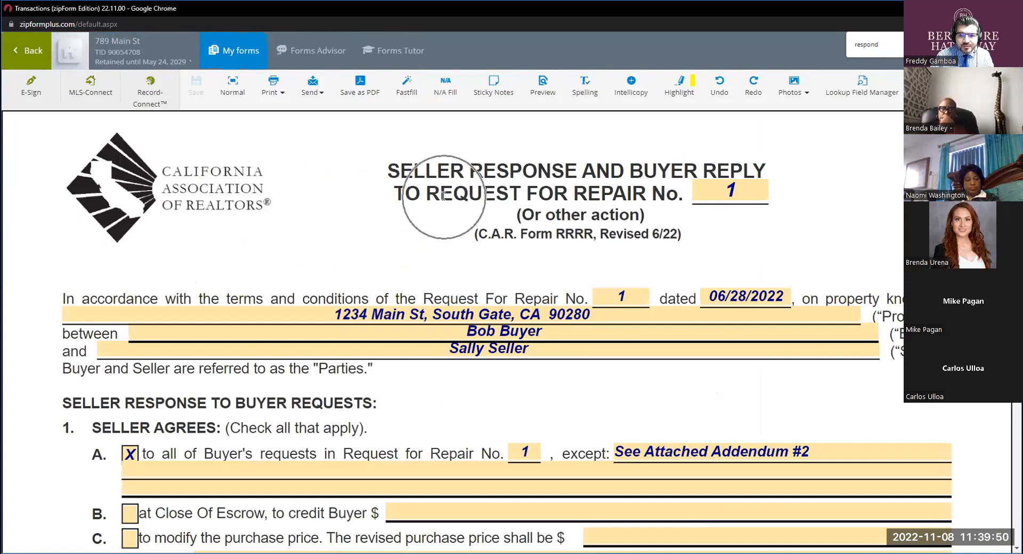
{"action": "key", "text": "ctrl"}
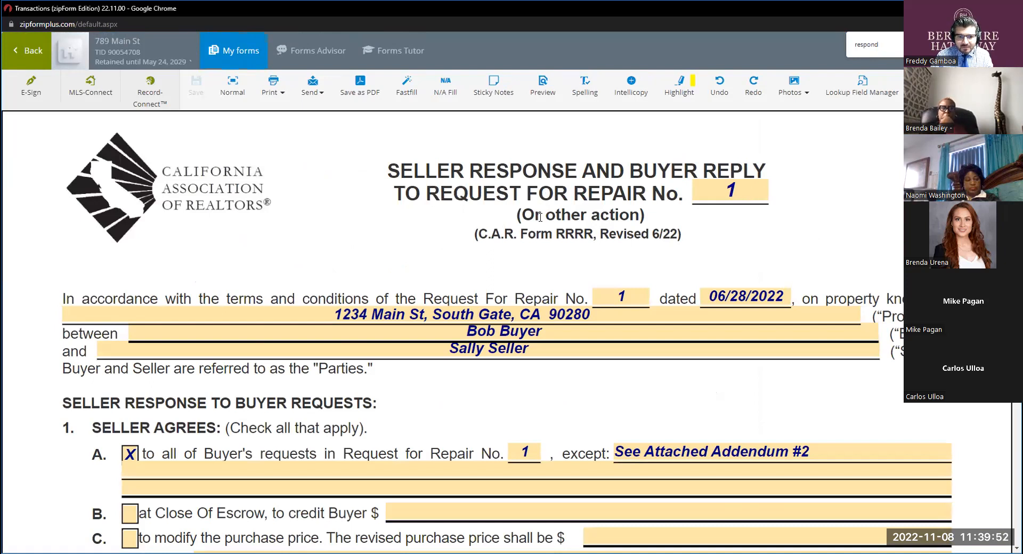
Set the date of Request for Repair No. 1 in the RRRR's opening paragraph to 11/08/2022.
{"action": "scroll", "coordinate": [564, 244], "scroll_direction": "down", "scroll_amount": 1}
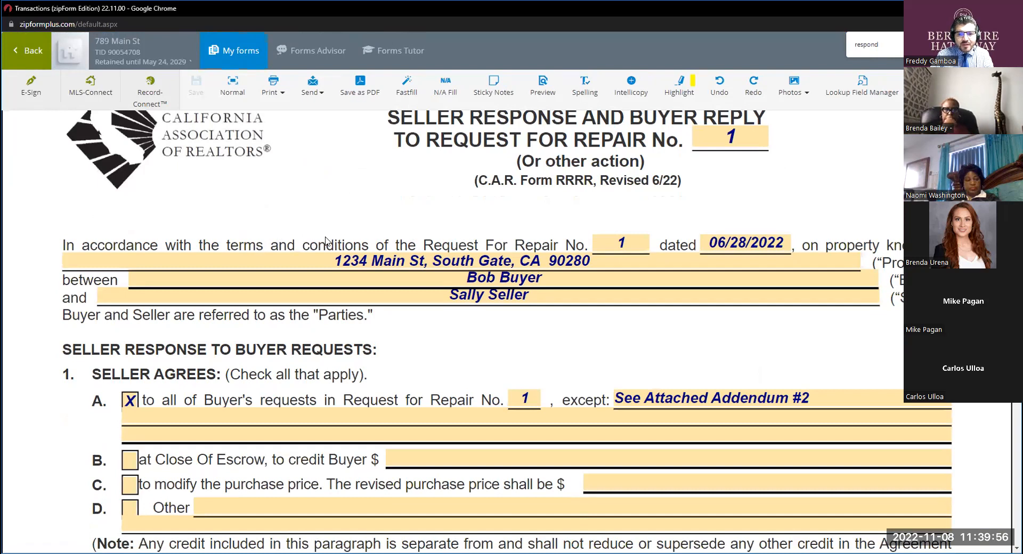
{"action": "left_click", "coordinate": [623, 244]}
{"action": "left_click", "coordinate": [758, 246]}
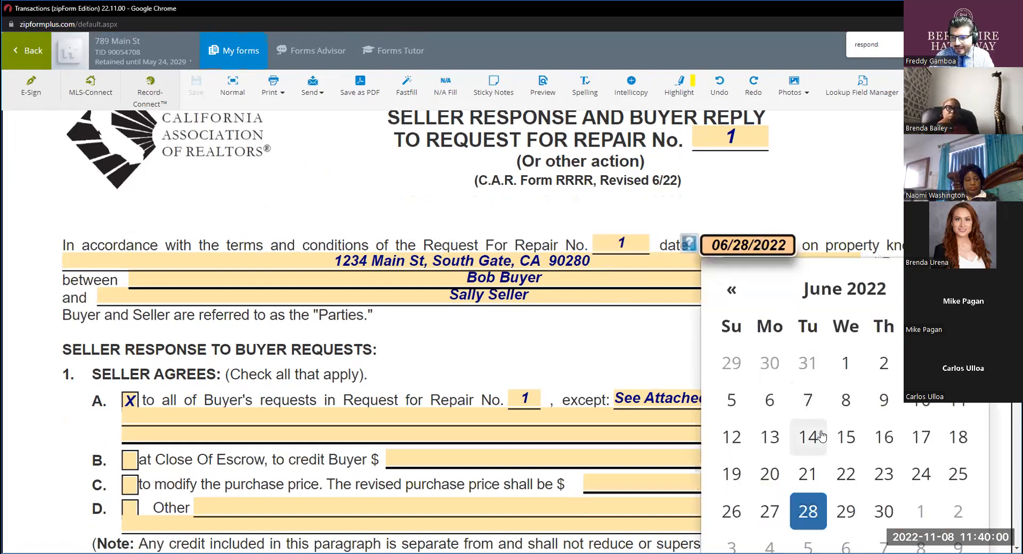
{"action": "left_click", "coordinate": [844, 289]}
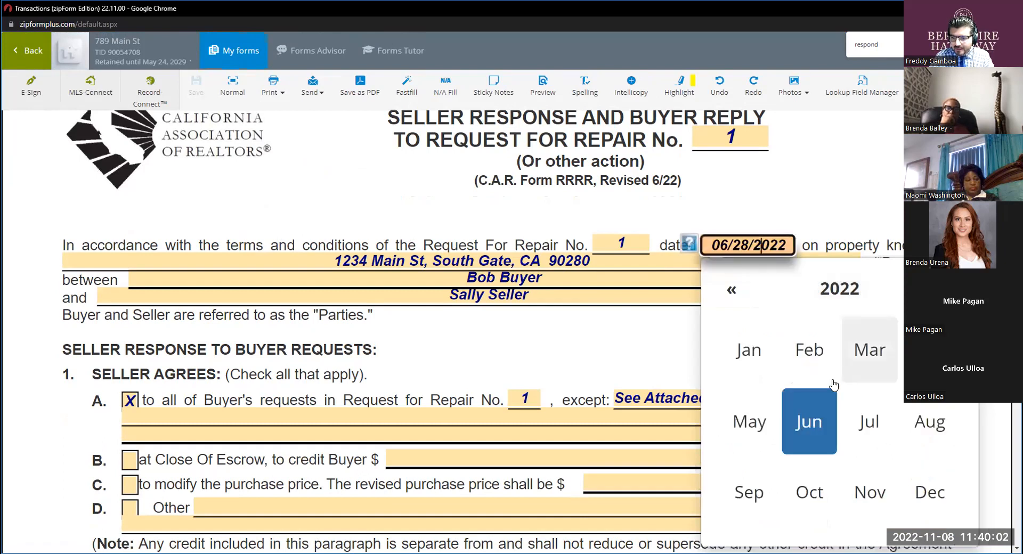
{"action": "scroll", "coordinate": [836, 394], "scroll_direction": "down", "scroll_amount": 1}
{"action": "left_click", "coordinate": [870, 438]}
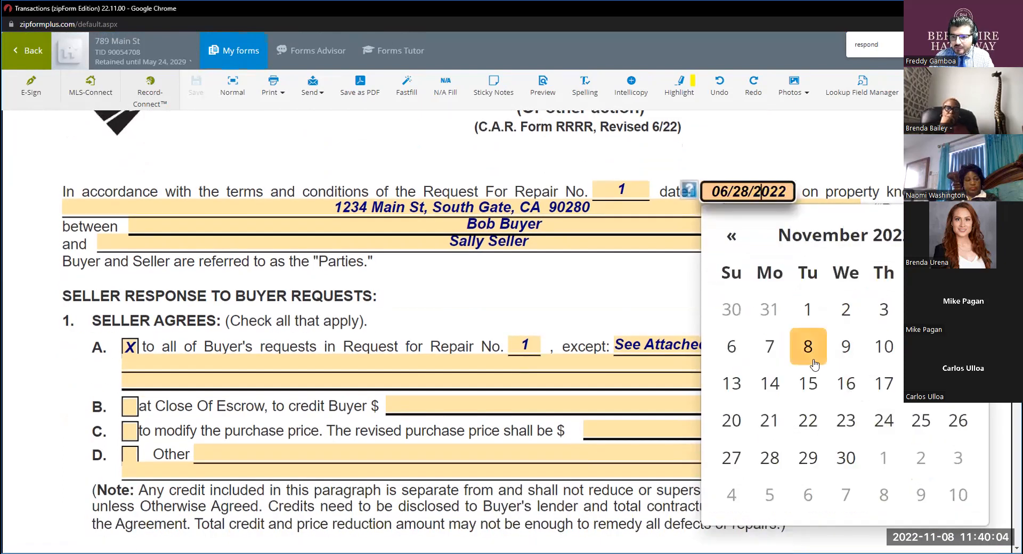
{"action": "left_click", "coordinate": [808, 347]}
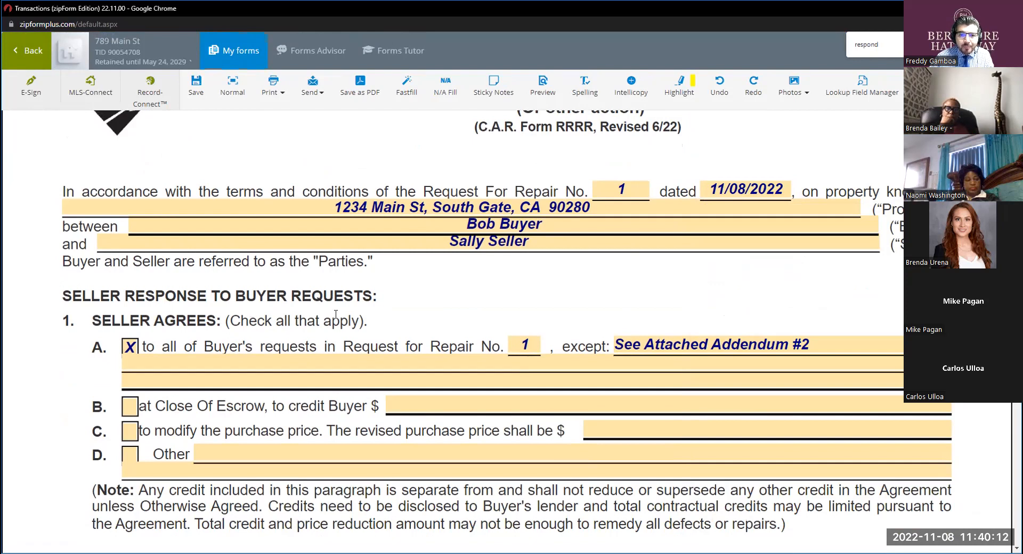
Mark Seller Agrees option B, to credit Buyer at Close Of Escrow, alongside option A.
{"action": "scroll", "coordinate": [336, 314], "scroll_direction": "down", "scroll_amount": 2}
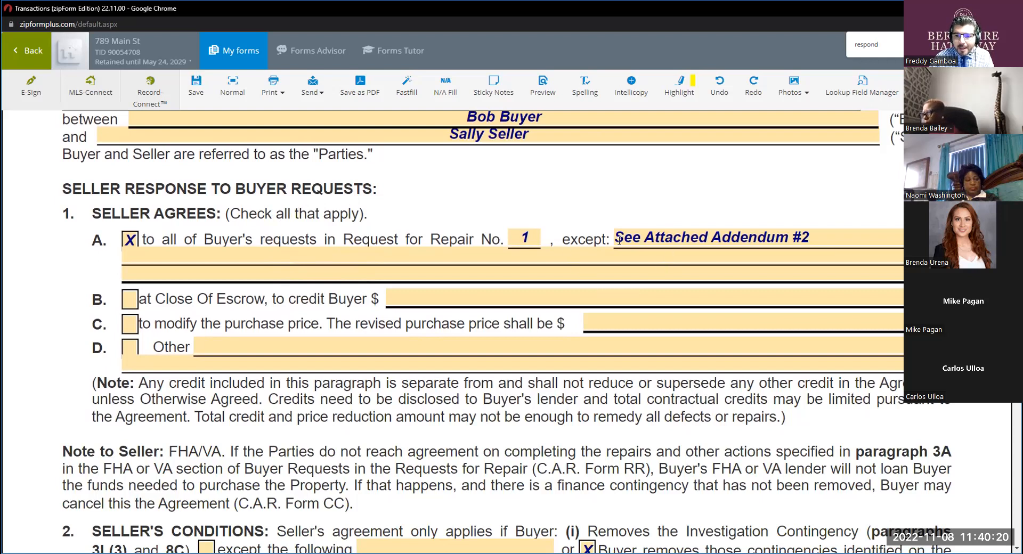
{"action": "triple_click", "coordinate": [797, 238]}
{"action": "left_click", "coordinate": [806, 208]}
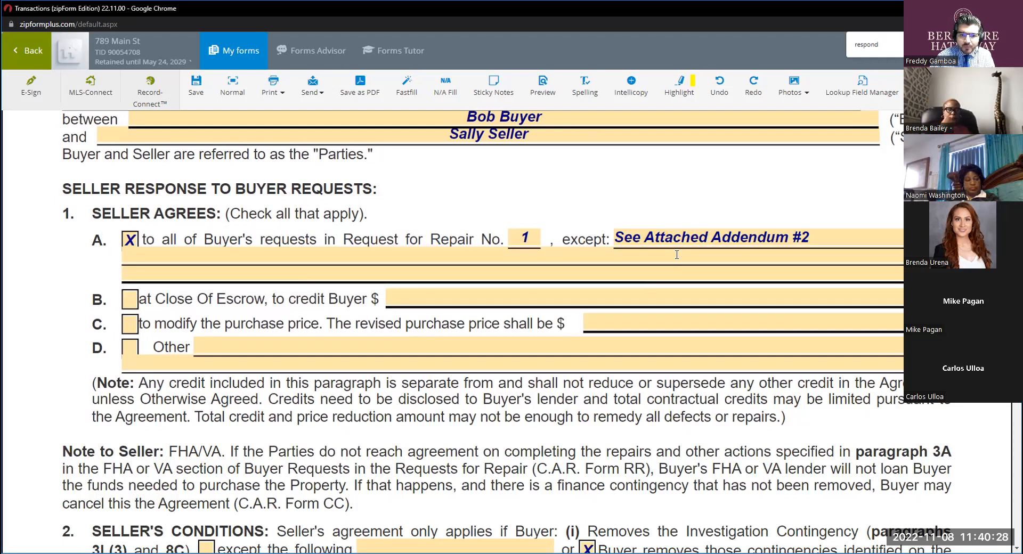
{"action": "left_click", "coordinate": [129, 299]}
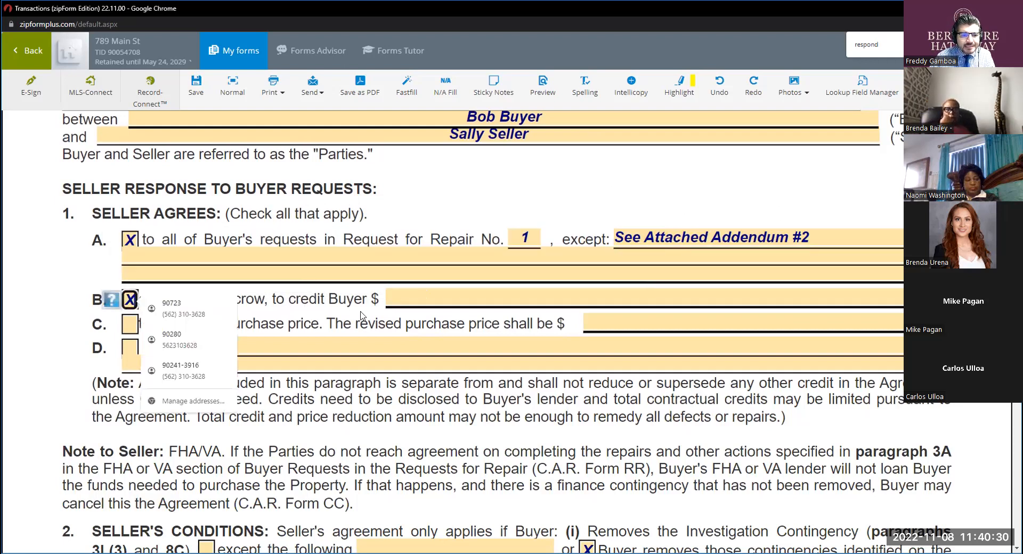
{"action": "left_click", "coordinate": [406, 299]}
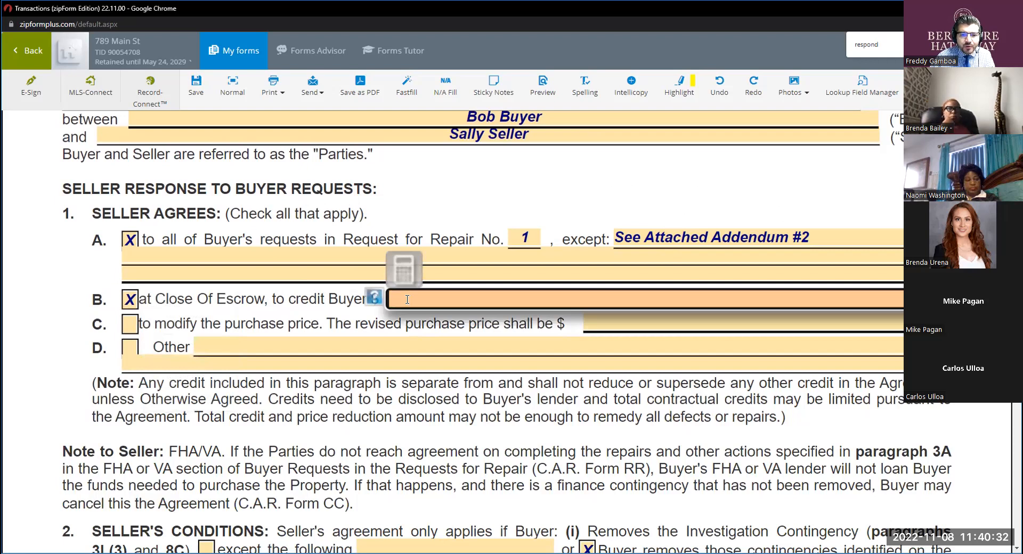
{"action": "left_click", "coordinate": [661, 239]}
{"action": "left_click", "coordinate": [670, 199]}
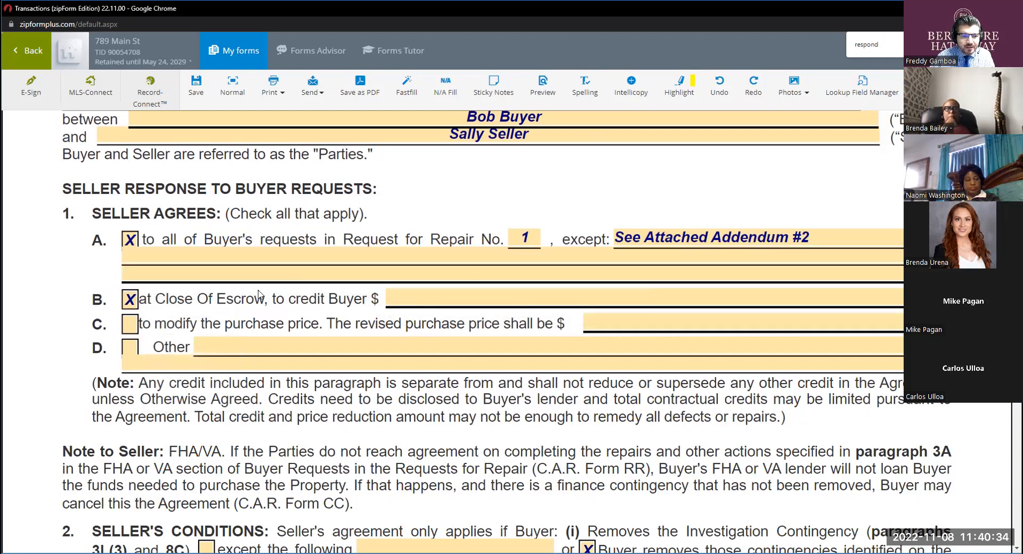
Clear Seller Agrees options A and B and mark option C, to modify the purchase price.
{"action": "left_click", "coordinate": [129, 240]}
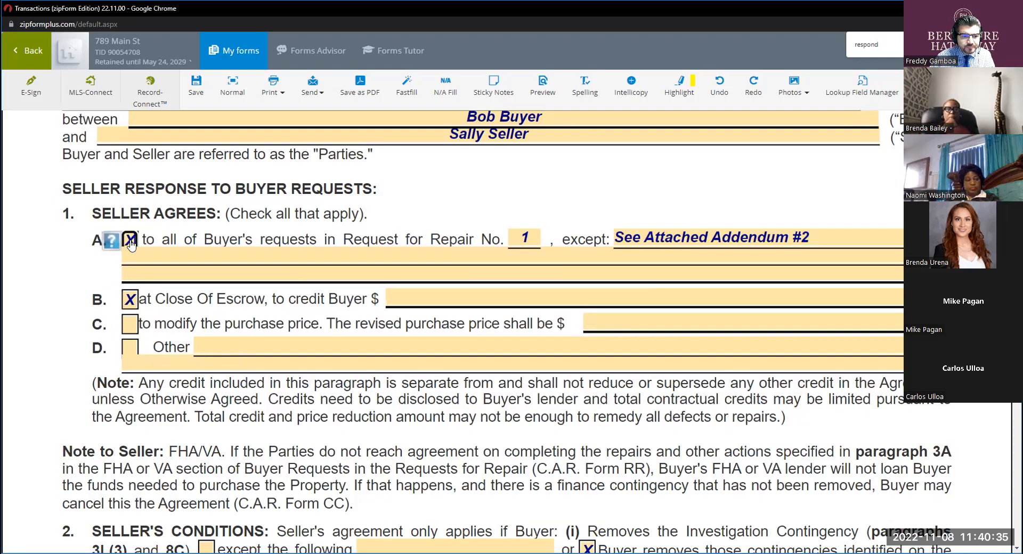
{"action": "left_click", "coordinate": [131, 301]}
{"action": "left_click", "coordinate": [130, 323]}
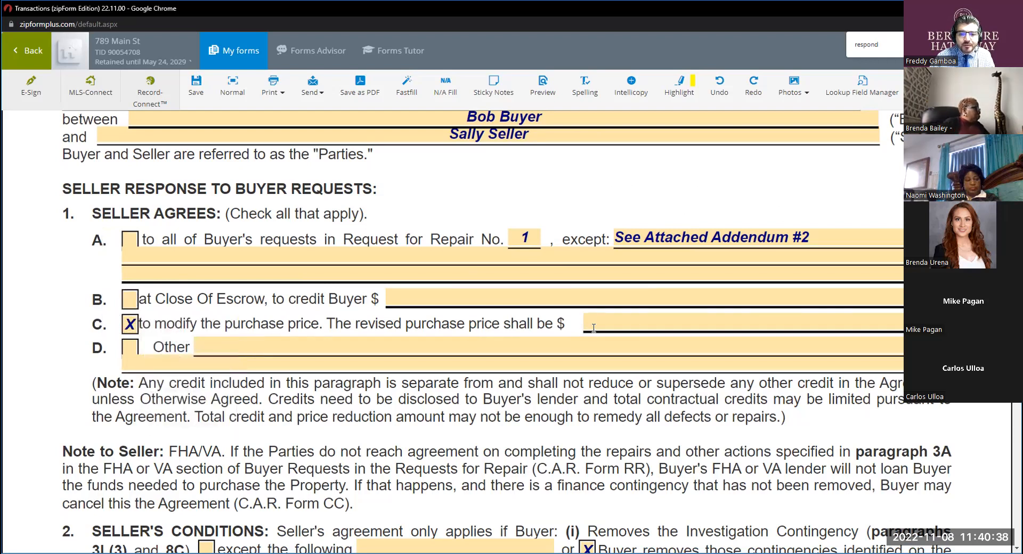
{"action": "left_click", "coordinate": [641, 326]}
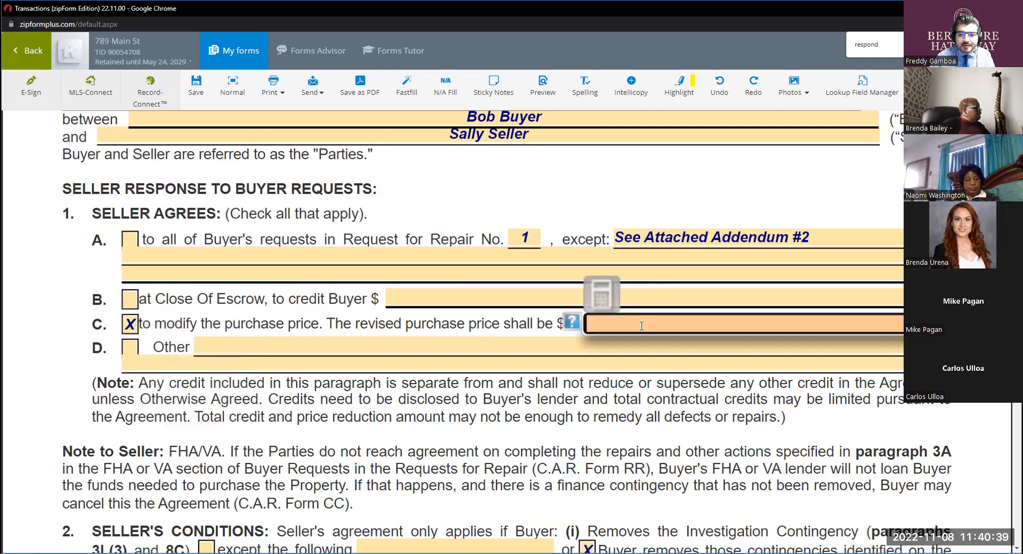
Try Seller Agrees option D, Other, and clear both options C and D.
{"action": "left_click", "coordinate": [132, 351]}
{"action": "type", "text": "9"}
{"action": "left_click", "coordinate": [131, 325]}
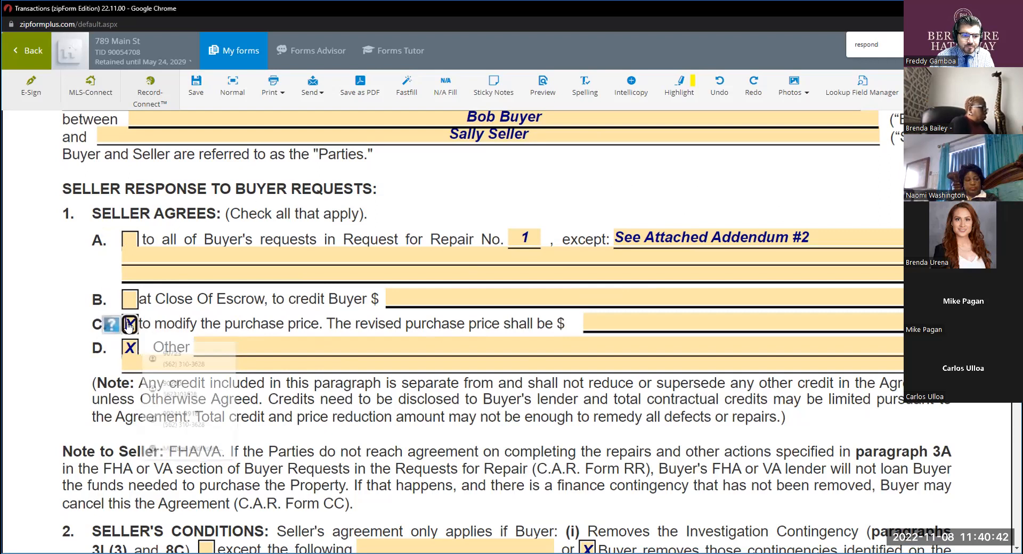
{"action": "left_click", "coordinate": [131, 348]}
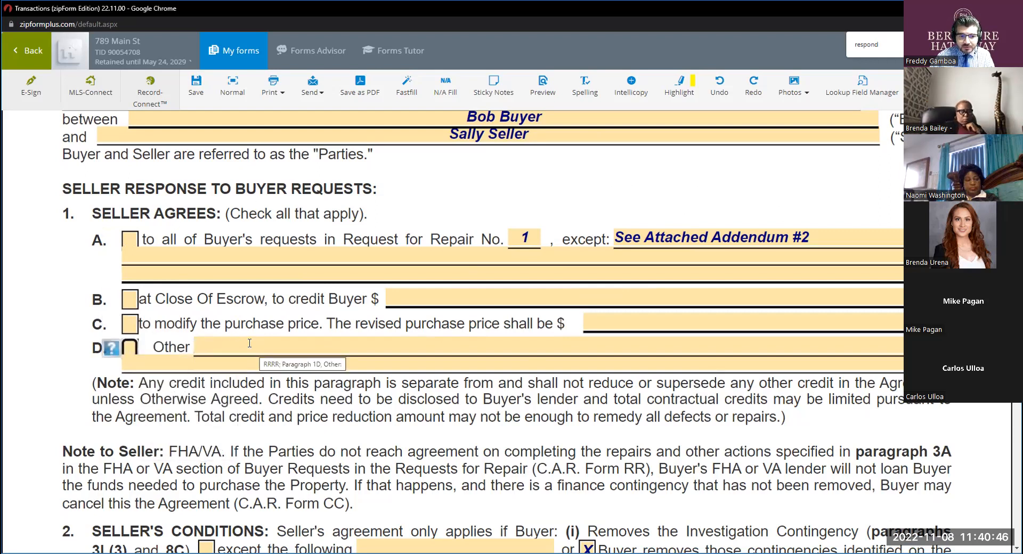
Examine the RRRR's Seller's Conditions, Expiration and Effect of Seller Request paragraphs and the seller signature lines.
{"action": "key", "text": "ctrl"}
{"action": "key", "text": "ctrl"}
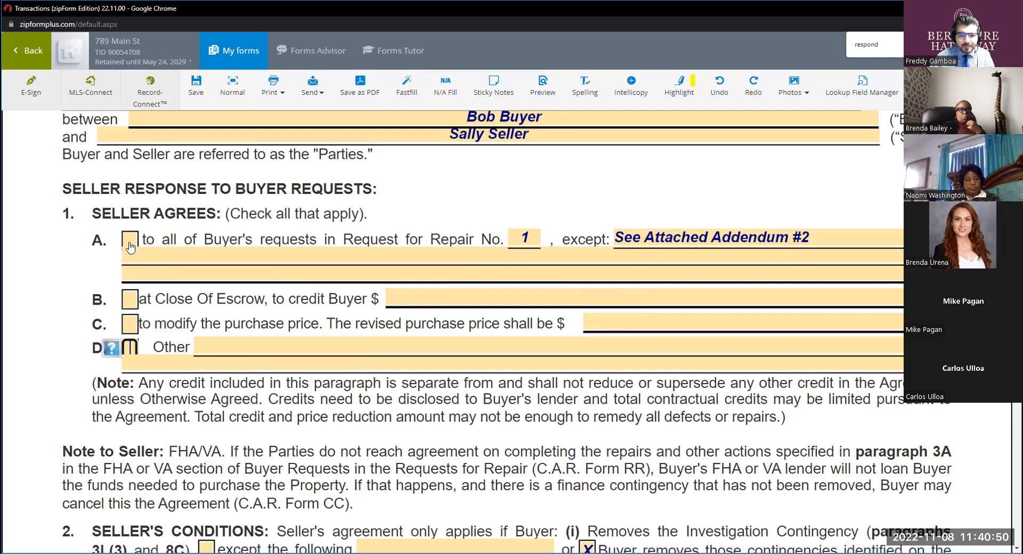
{"action": "scroll", "coordinate": [290, 316], "scroll_direction": "down", "scroll_amount": 5}
{"action": "key", "text": "ctrl"}
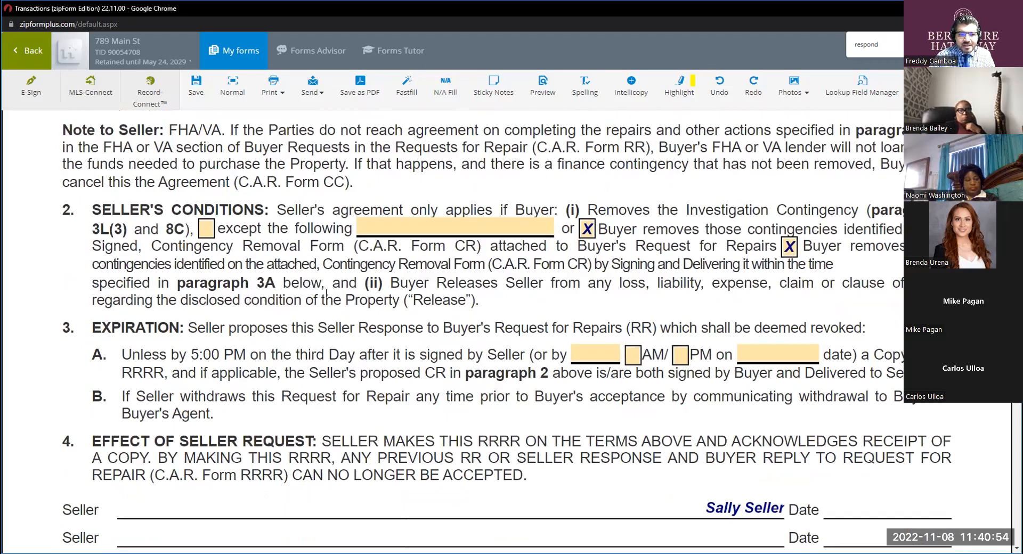
{"action": "scroll", "coordinate": [325, 292], "scroll_direction": "up", "scroll_amount": 1}
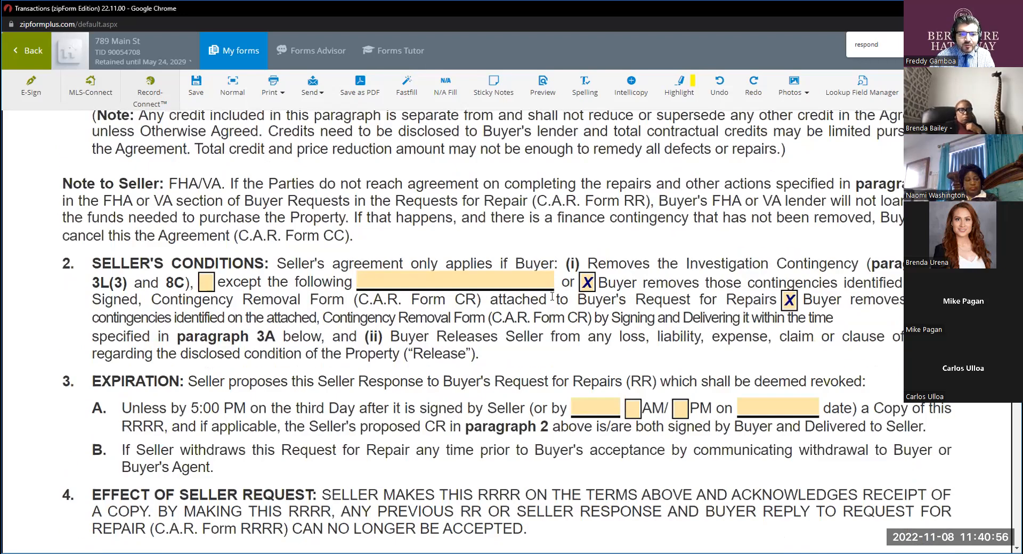
{"action": "scroll", "coordinate": [607, 357], "scroll_direction": "down", "scroll_amount": 1}
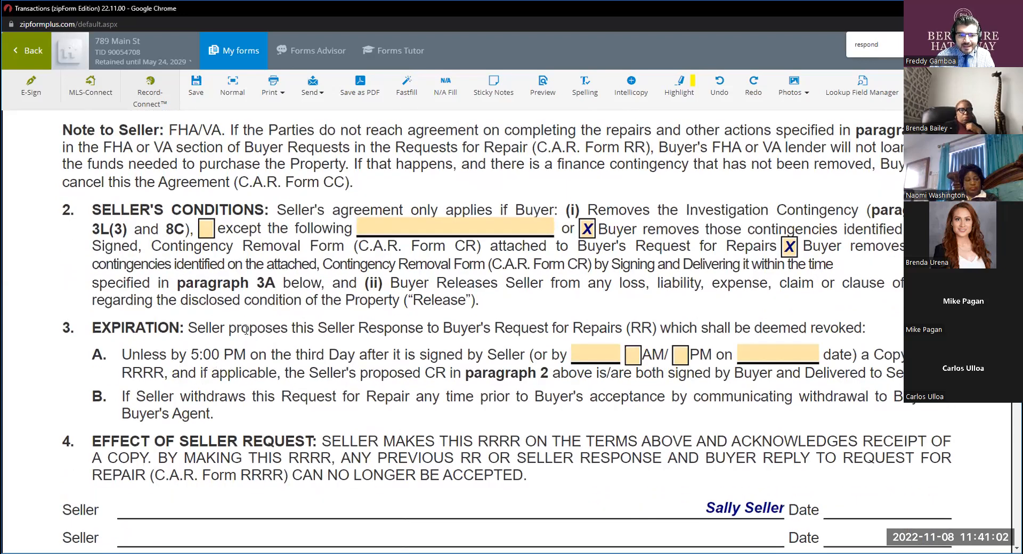
{"action": "left_click_drag", "start_coordinate": [179, 327], "coordinate": [100, 331]}
{"action": "scroll", "coordinate": [401, 355], "scroll_direction": "down", "scroll_amount": 10}
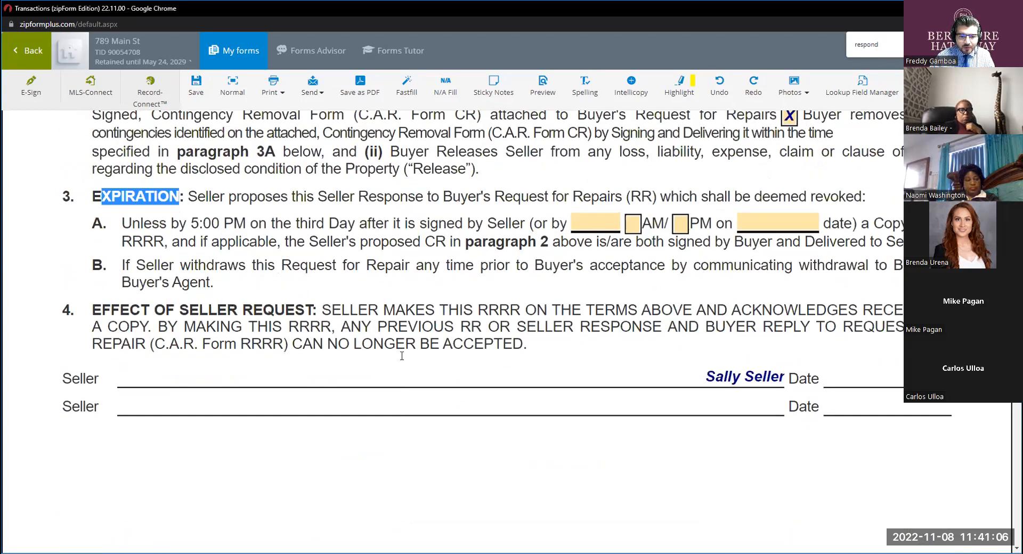
{"action": "scroll", "coordinate": [400, 351], "scroll_direction": "up", "scroll_amount": 12}
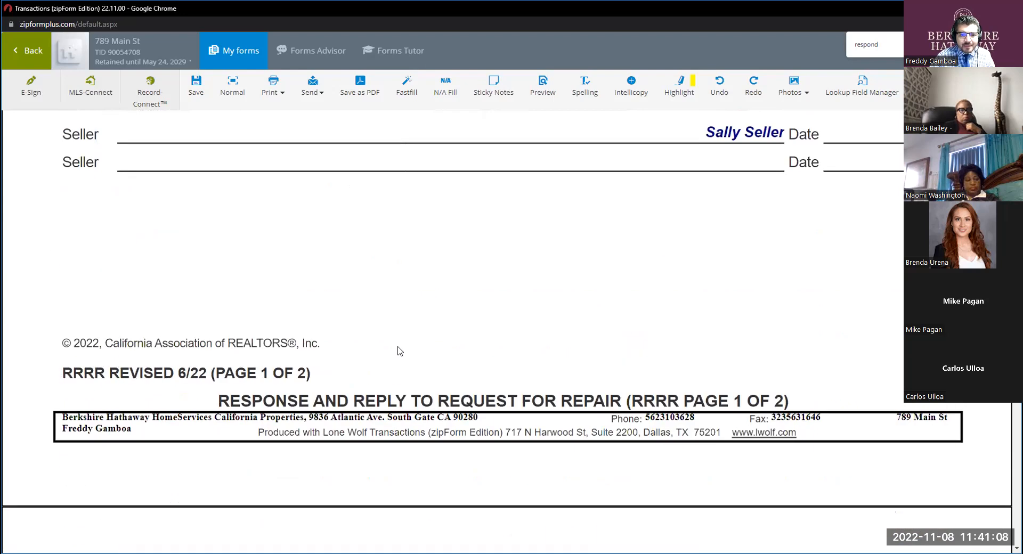
{"action": "scroll", "coordinate": [399, 348], "scroll_direction": "up", "scroll_amount": 5}
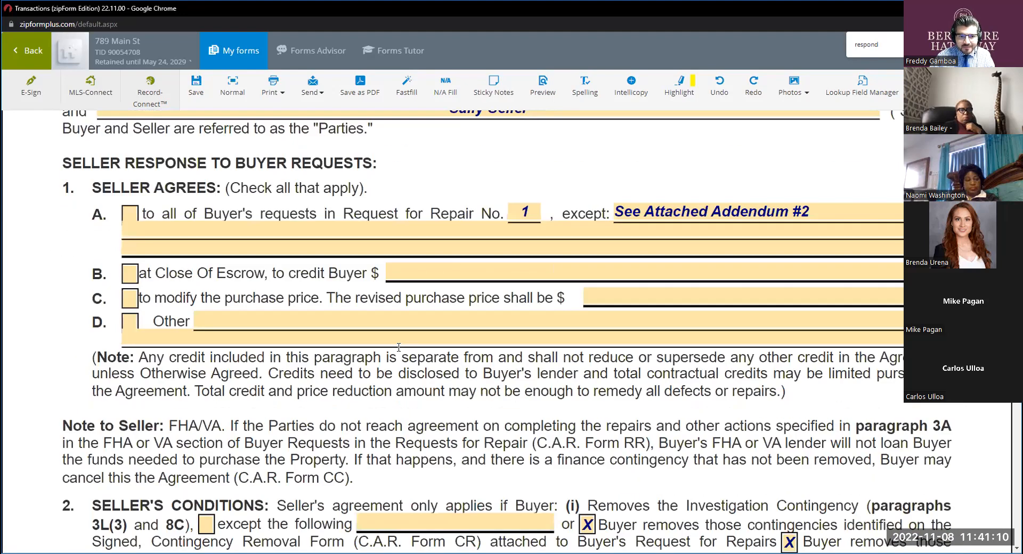
In the Buyer Reply to Seller Response, clear option 3 and mark option 2, Buyer accepts Seller's response with modification.
{"action": "scroll", "coordinate": [398, 347], "scroll_direction": "down", "scroll_amount": 2}
{"action": "scroll", "coordinate": [399, 347], "scroll_direction": "down", "scroll_amount": 14}
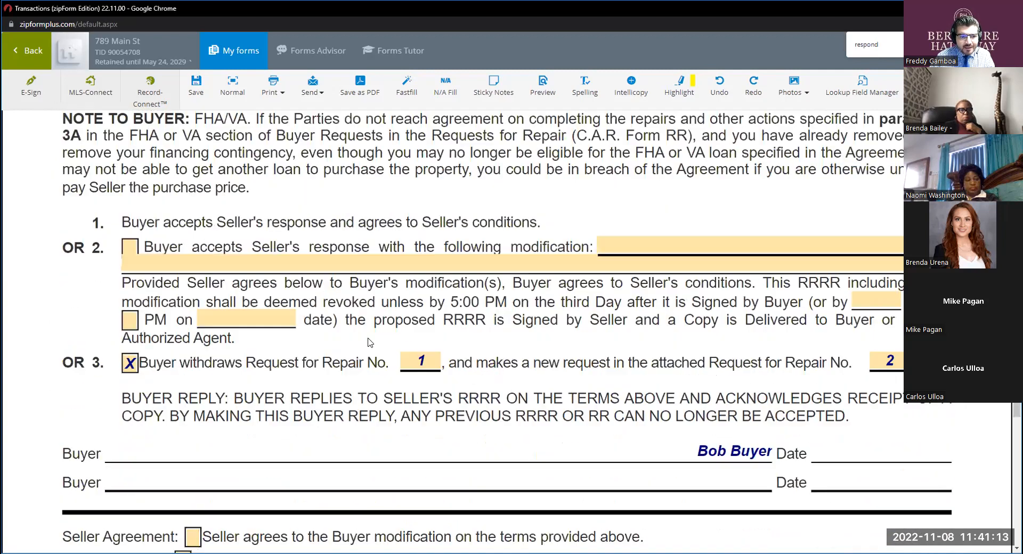
{"action": "left_click", "coordinate": [129, 363]}
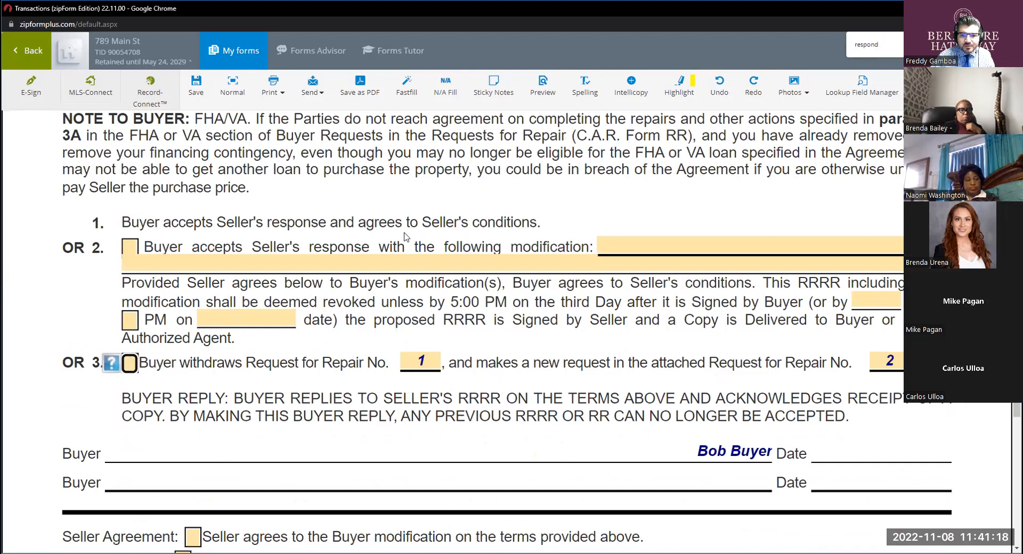
{"action": "left_click", "coordinate": [130, 248]}
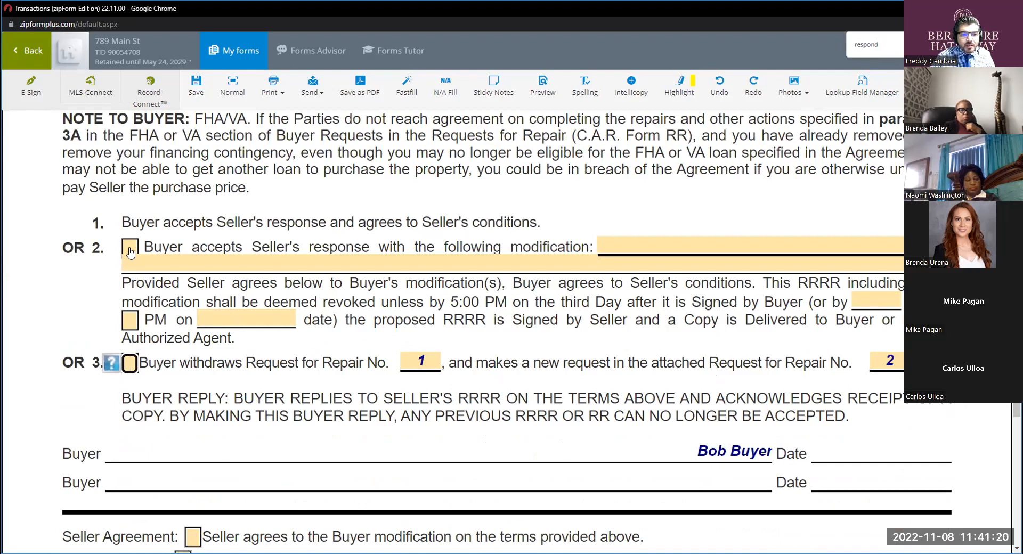
{"action": "left_click", "coordinate": [373, 295]}
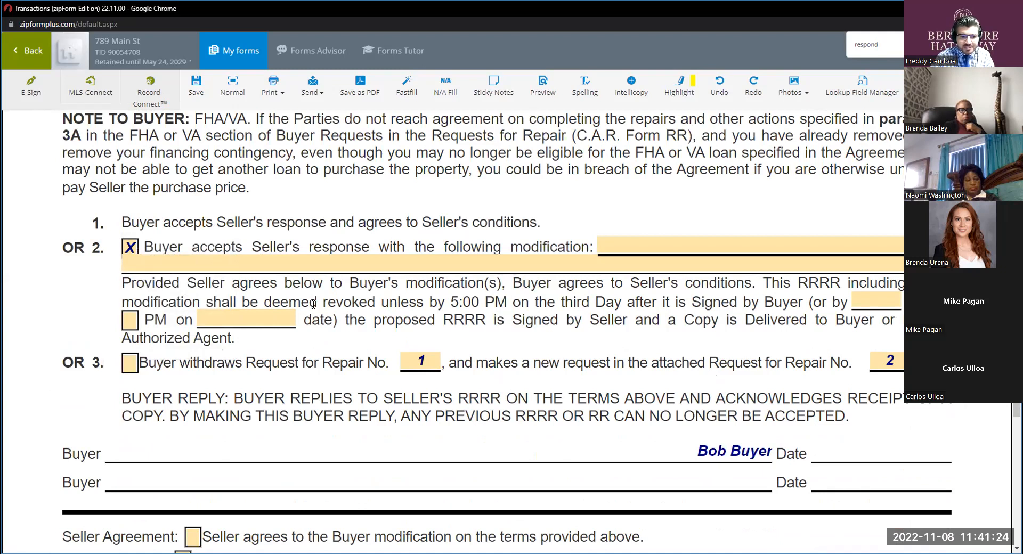
Mark Buyer Reply option 3, withdrawing Request for Repair No. 1 for a new No. 2, and check the Seller Agreement and Rejection lines.
{"action": "left_click", "coordinate": [130, 363]}
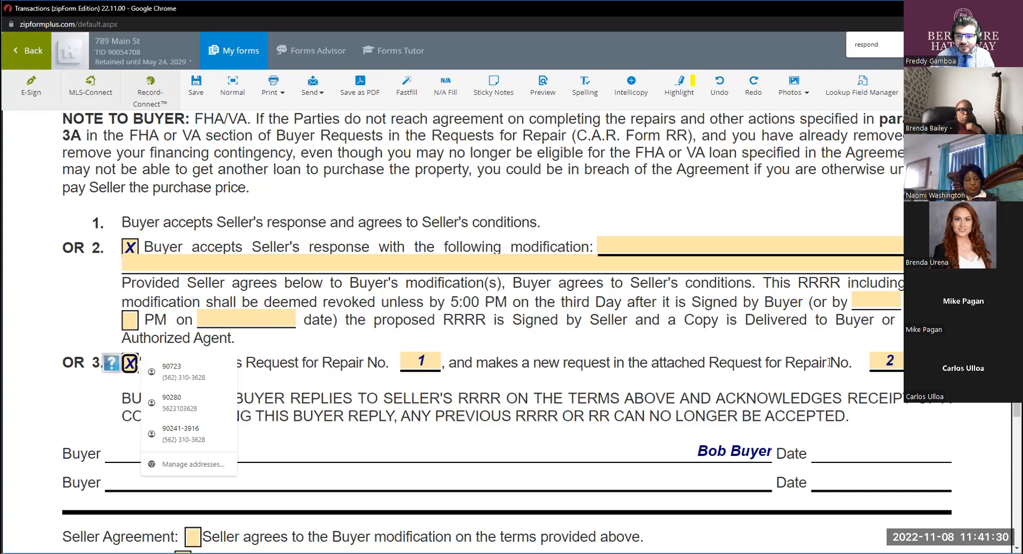
{"action": "left_click", "coordinate": [885, 365]}
{"action": "scroll", "coordinate": [591, 348], "scroll_direction": "down", "scroll_amount": 4}
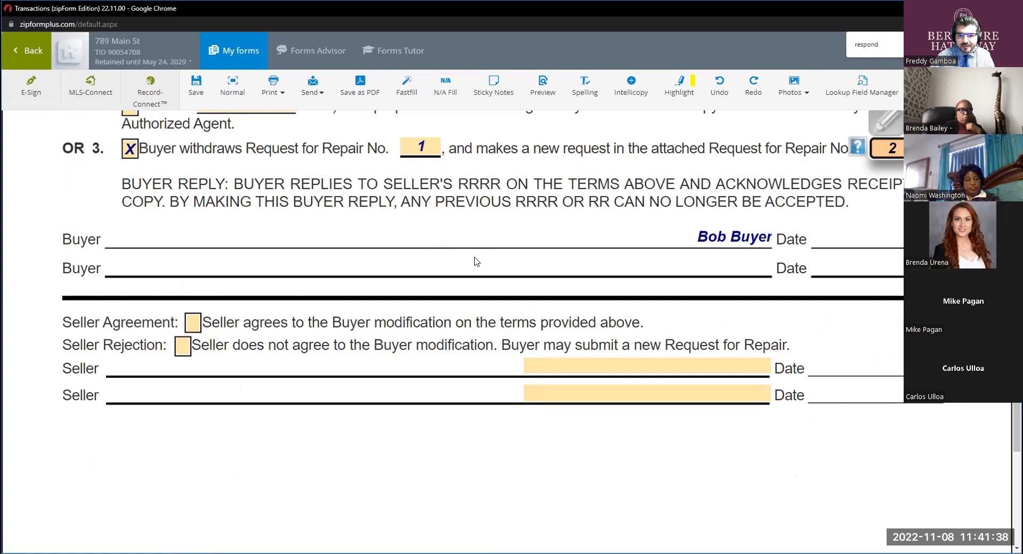
{"action": "scroll", "coordinate": [488, 250], "scroll_direction": "up", "scroll_amount": 4}
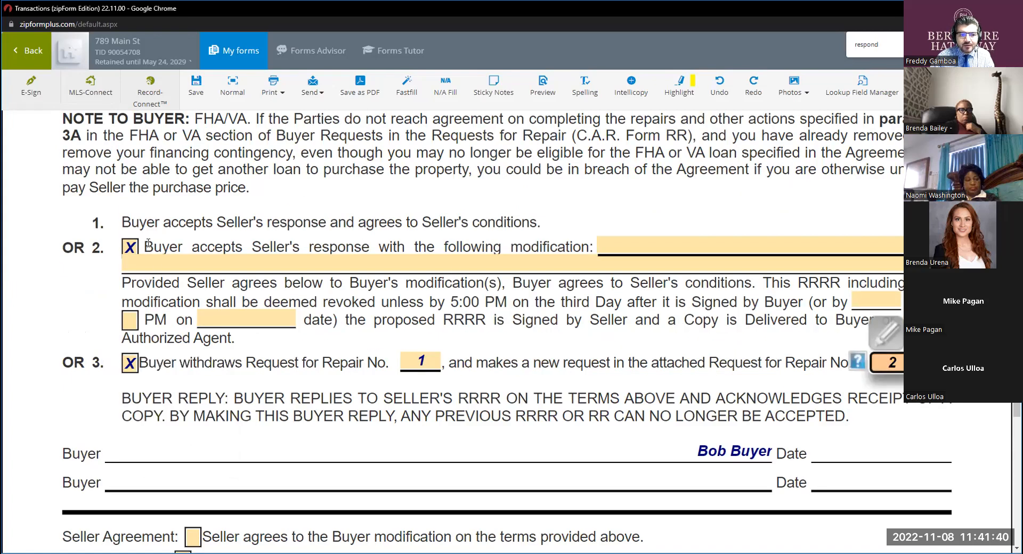
{"action": "left_click", "coordinate": [148, 243]}
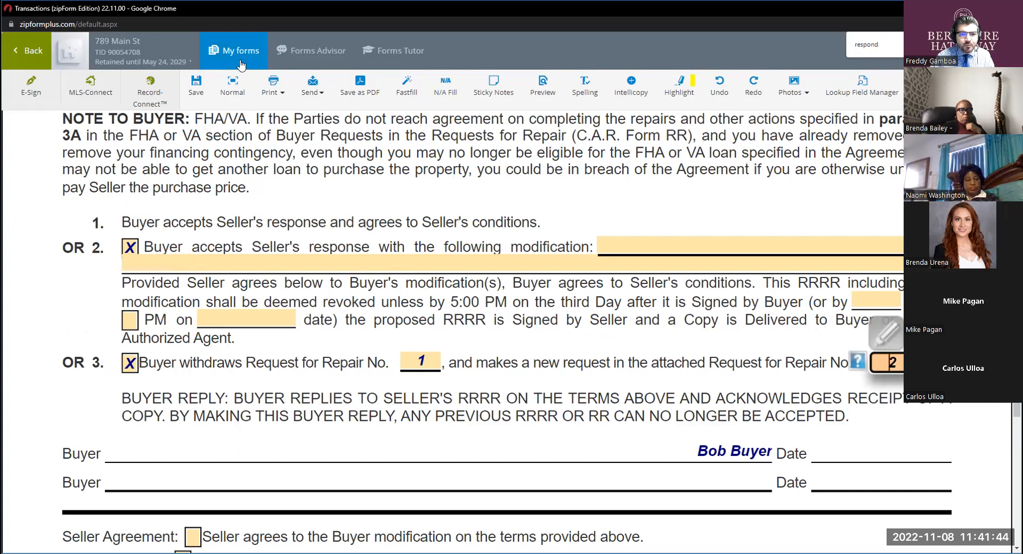
{"action": "left_click", "coordinate": [469, 484]}
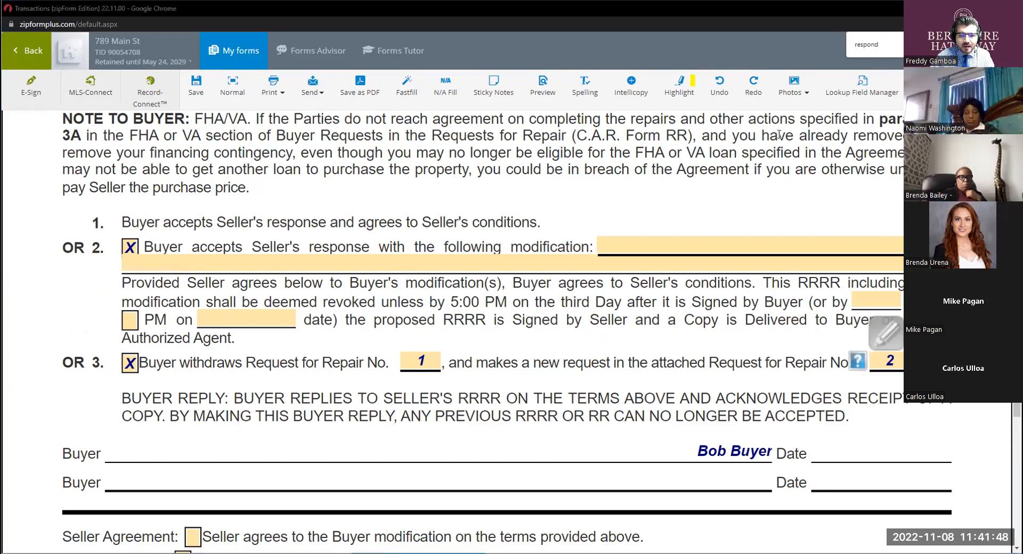